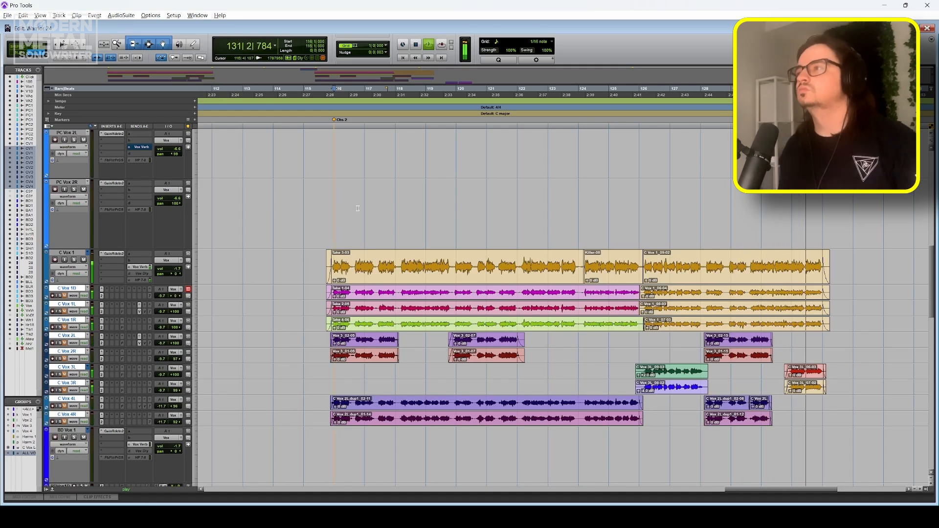
Stop playback and switch the C Vox 1 track to playlists view to show its recorded takes
key(space)
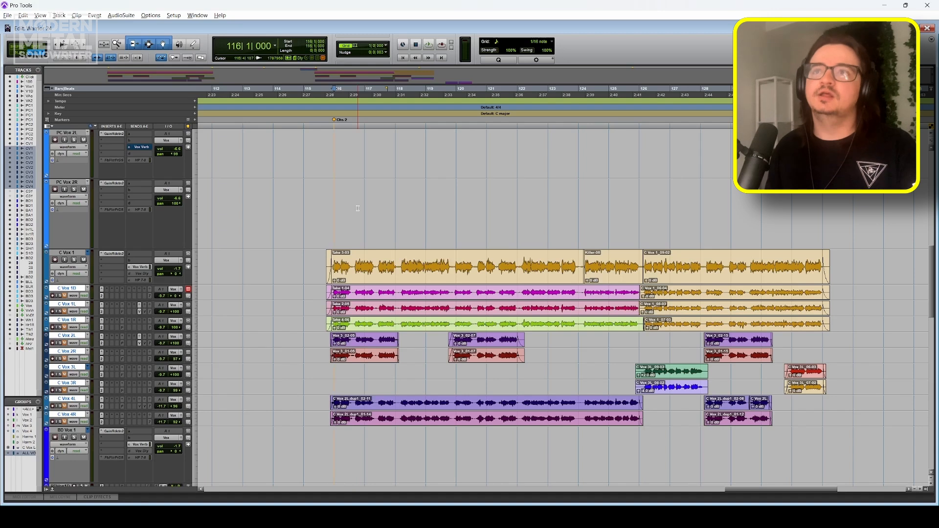
click(76, 257)
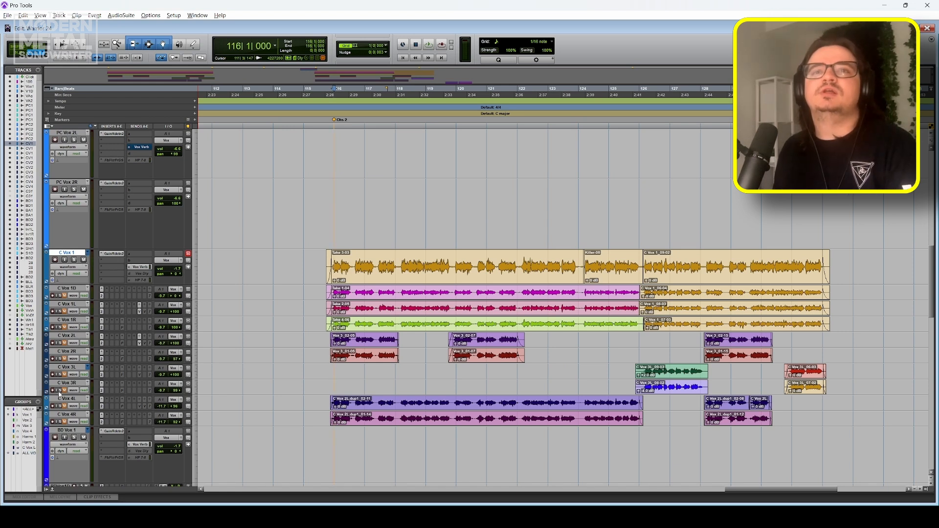
click(87, 254)
click(72, 254)
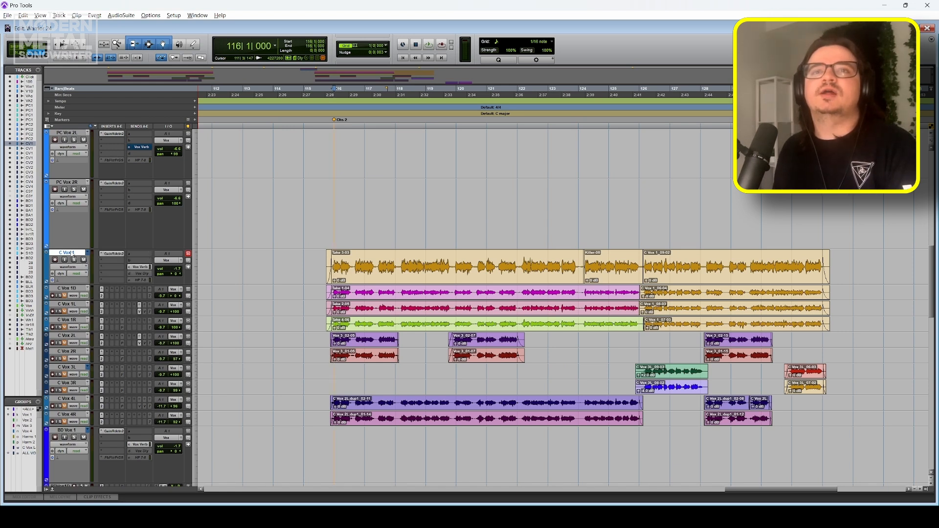
click(70, 268)
click(94, 280)
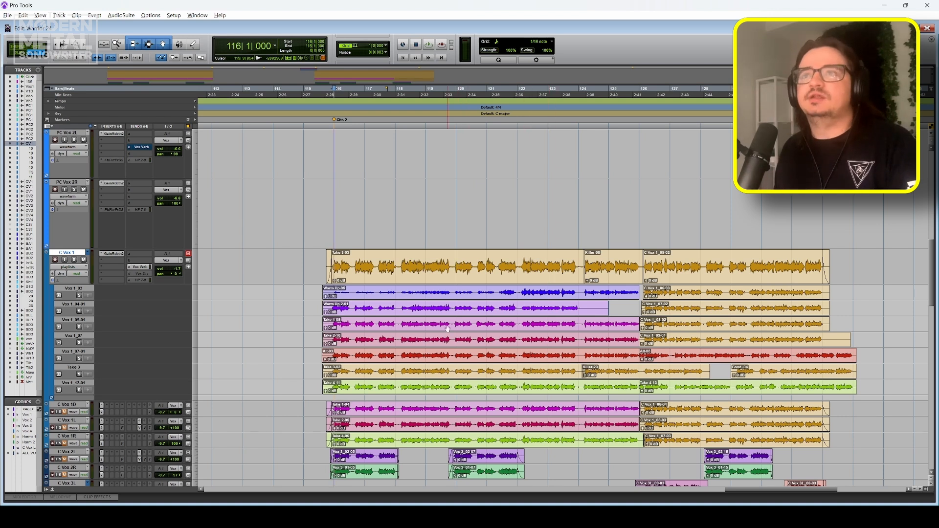
Look over the alternate takes of C Vox 1 and return the track to waveform view
scroll(399, 333, down, 5)
scroll(381, 363, up, 5)
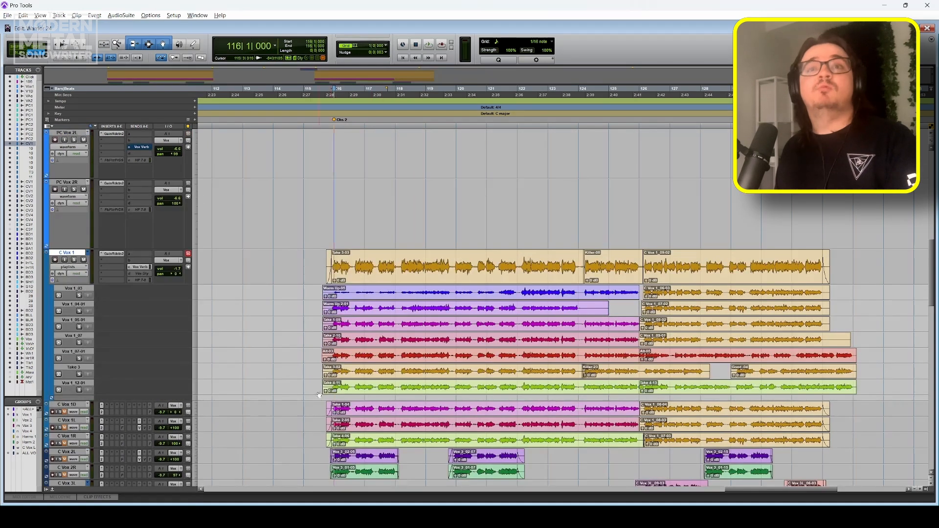
click(71, 270)
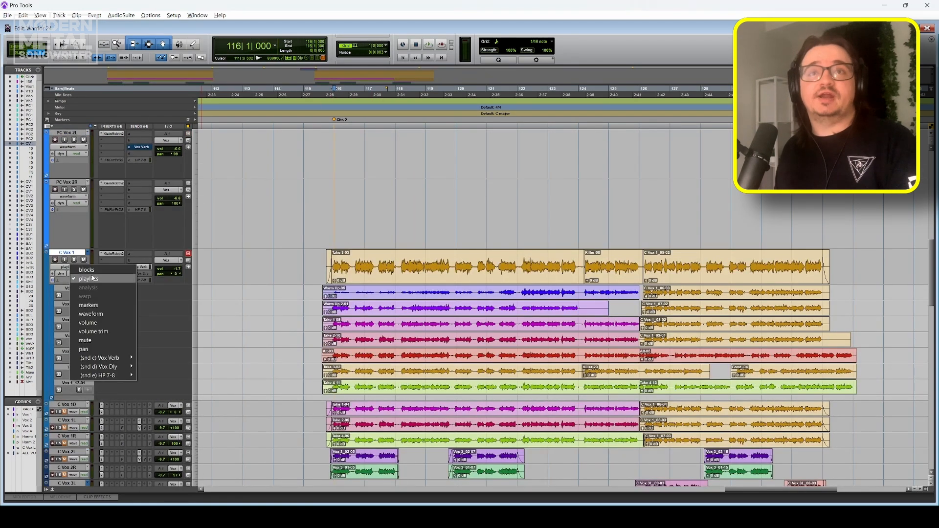
click(98, 314)
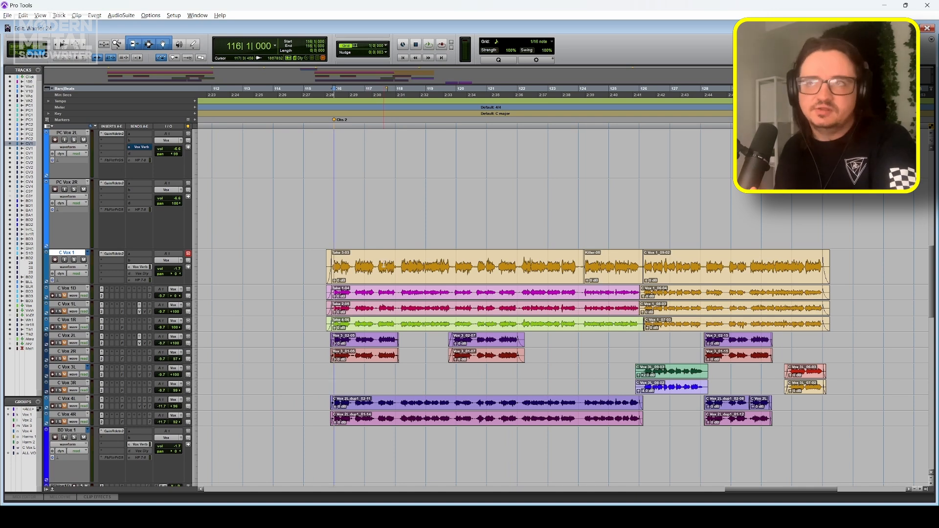
Open the Gamma Vocal Suite insert on the Vox bus and move its window clear for viewing
scroll(259, 332, down, 10)
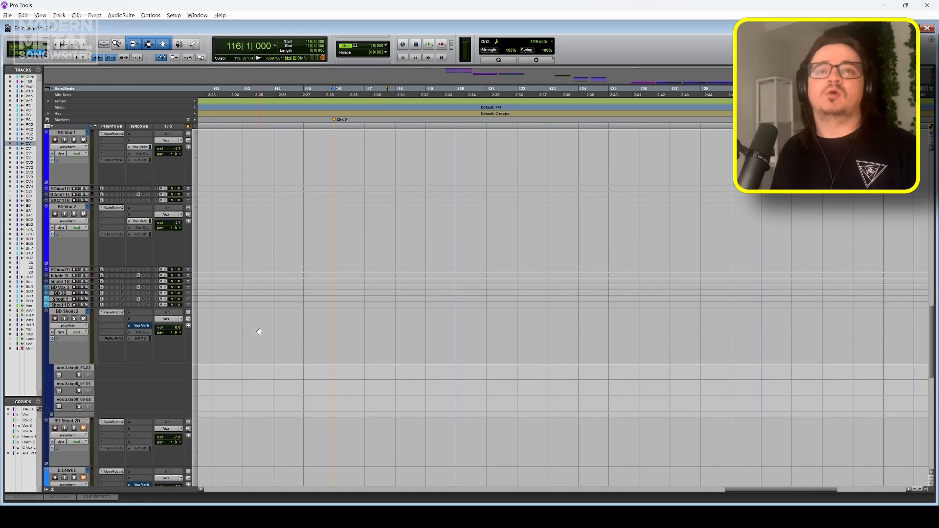
scroll(260, 332, down, 3)
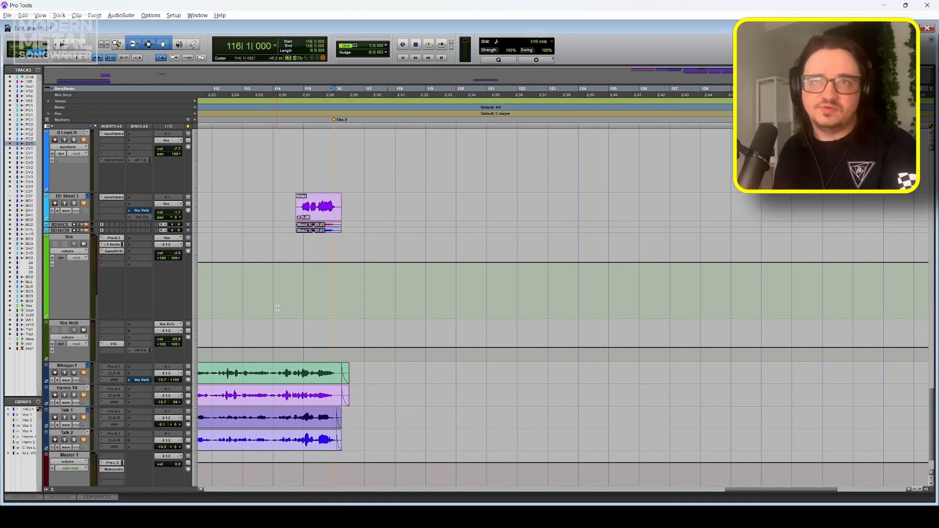
click(113, 251)
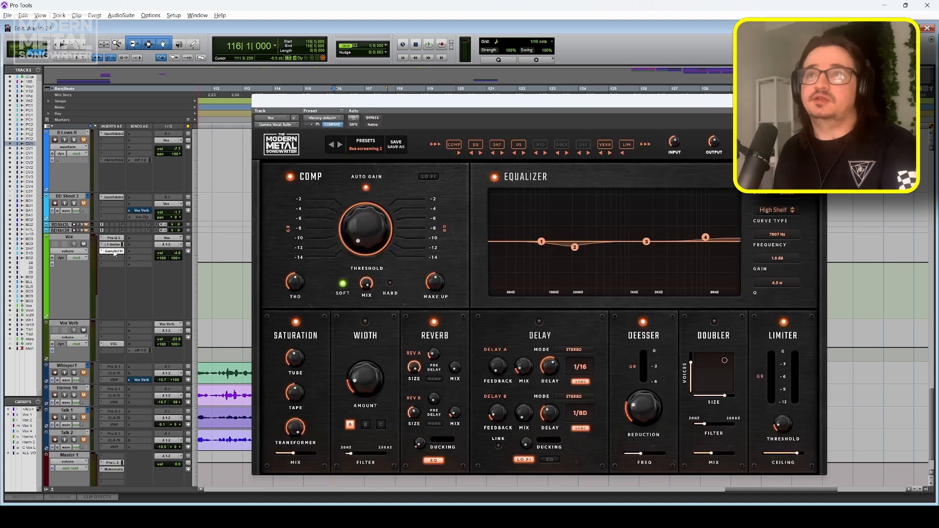
drag(365, 105, 349, 74)
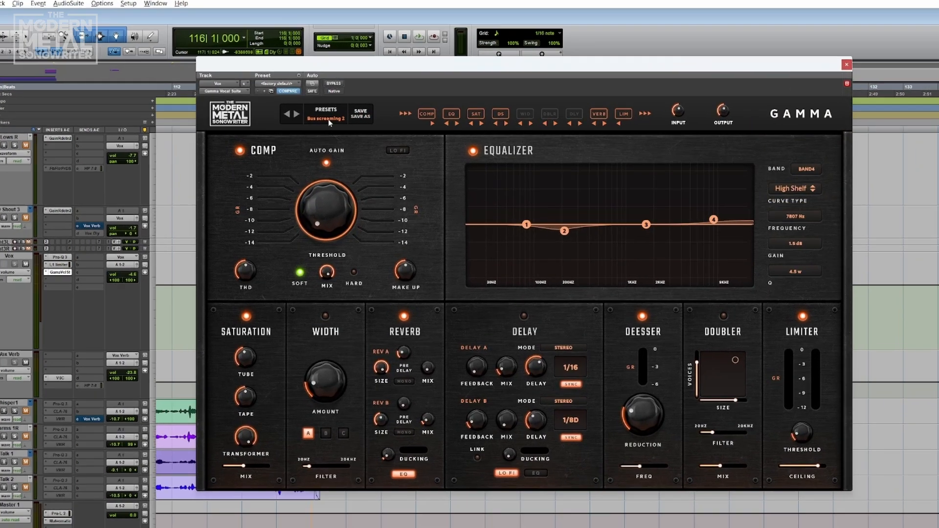
Load the Screaming Bus Intimate preset in Gamma Vocal Suite on the Vox bus
click(347, 116)
mouse_move(300, 220)
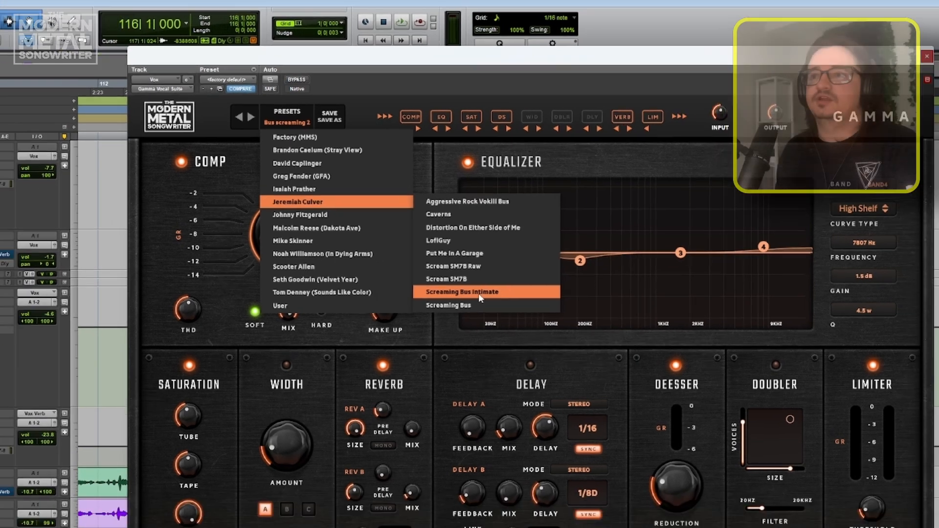
click(477, 313)
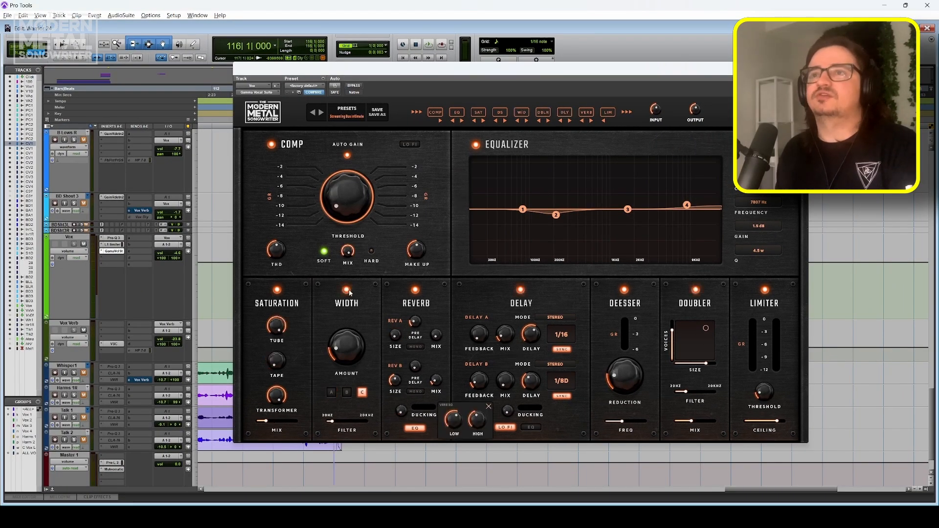
Restore the user preset Bus screaming 2 in Gamma and close the reverb's EQ pop-up
click(348, 111)
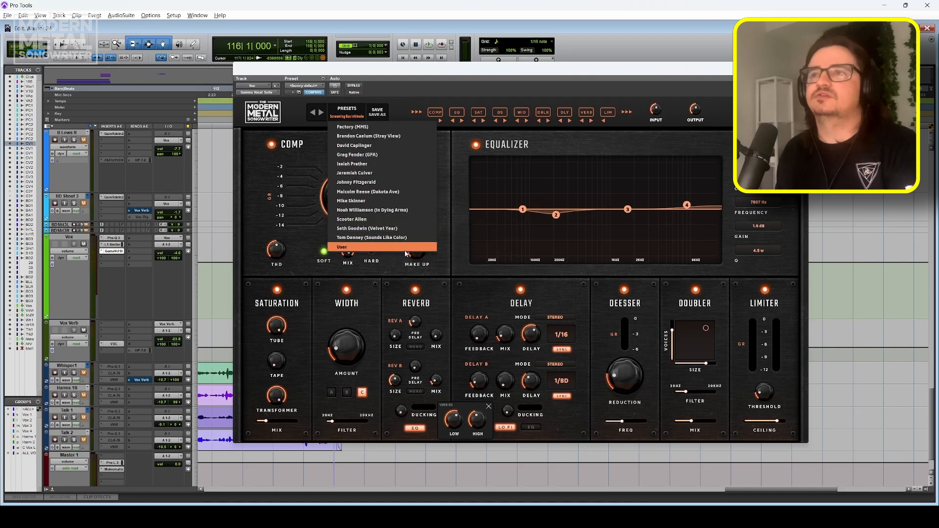
mouse_move(376, 248)
click(464, 248)
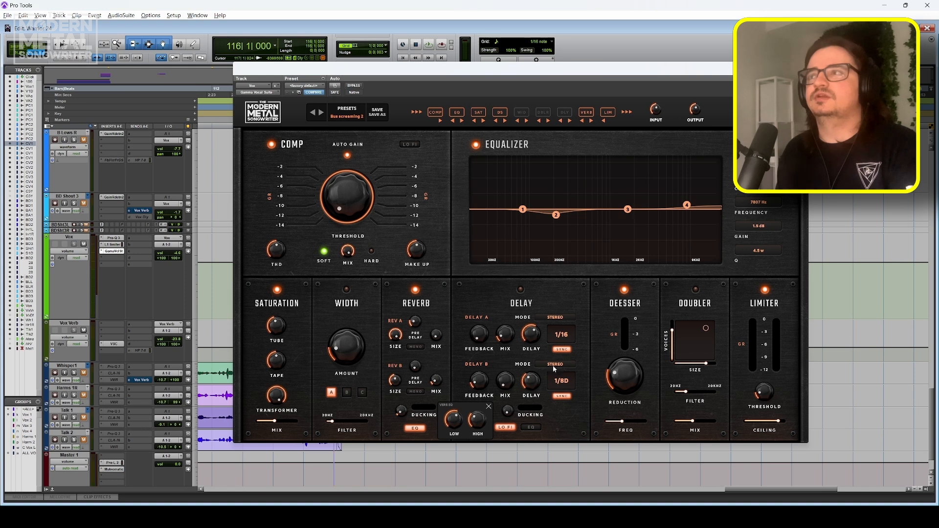
click(489, 406)
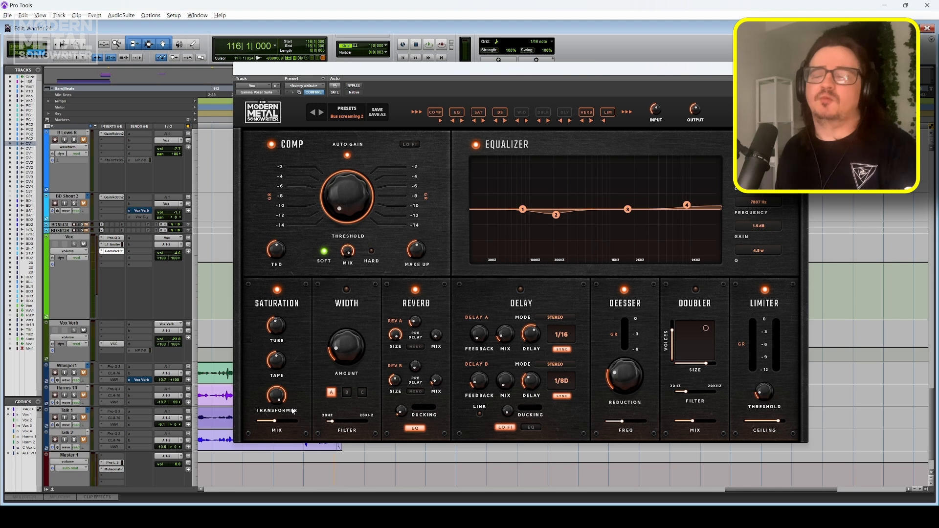
Solo the C Vox 1 track and start playback at Chs 2 with the Gamma window kept in view
drag(313, 67, 398, 239)
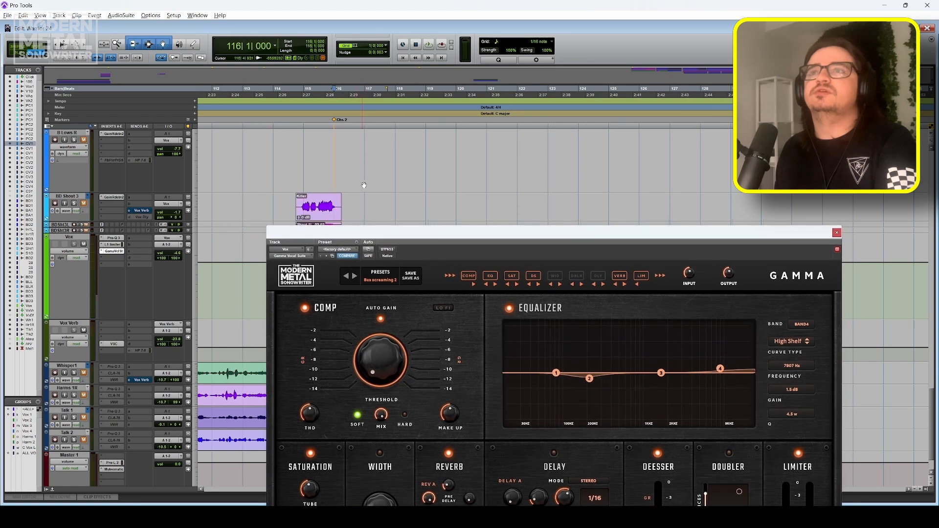
scroll(369, 187, up, 5)
scroll(369, 187, up, 10)
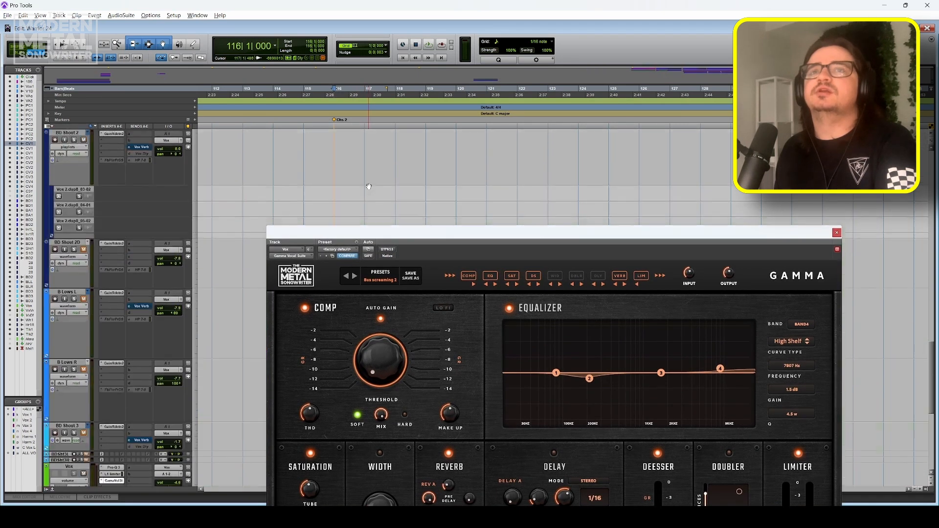
scroll(368, 186, up, 5)
drag(385, 235, 381, 116)
key(space)
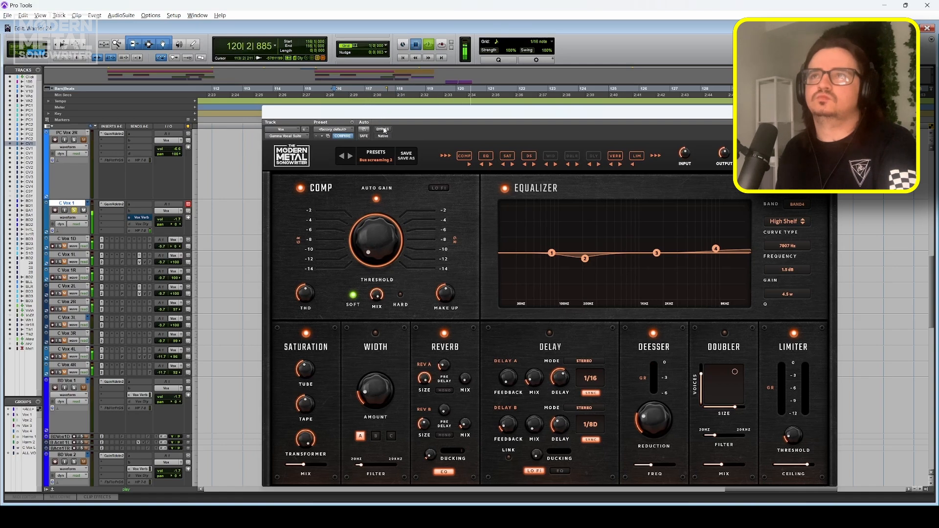
Compare the vocal with Gamma bypassed and active during playback, and stop playback
click(383, 130)
click(384, 130)
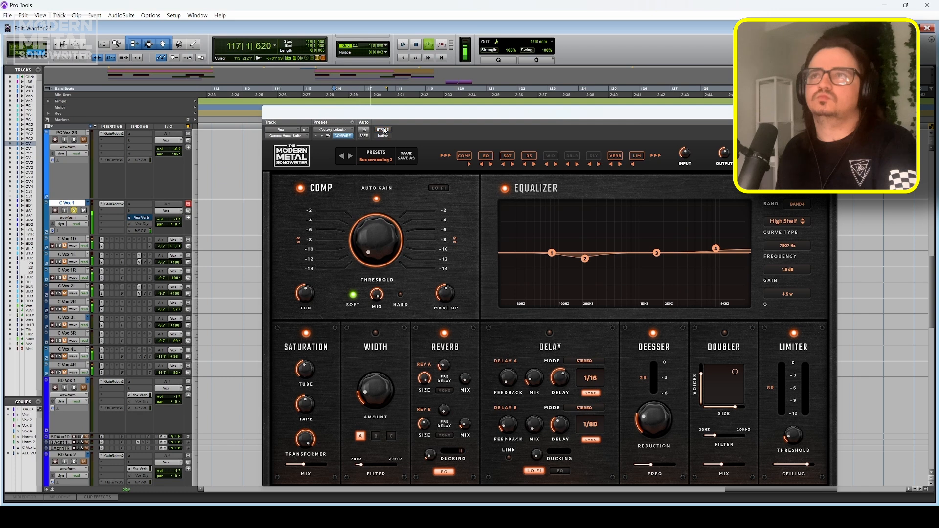
click(384, 129)
click(383, 129)
key(space)
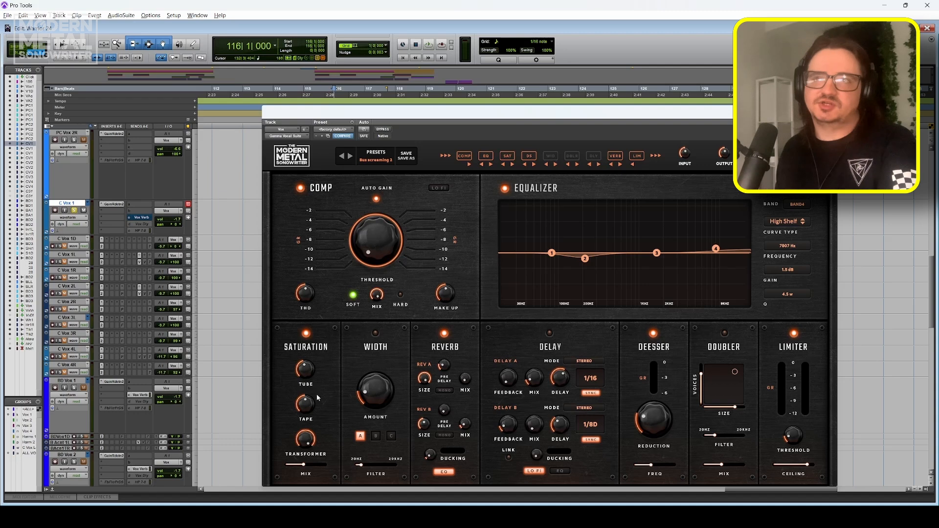
Move the Gamma Vocal Suite window off the track controls and close it
drag(360, 112, 416, 105)
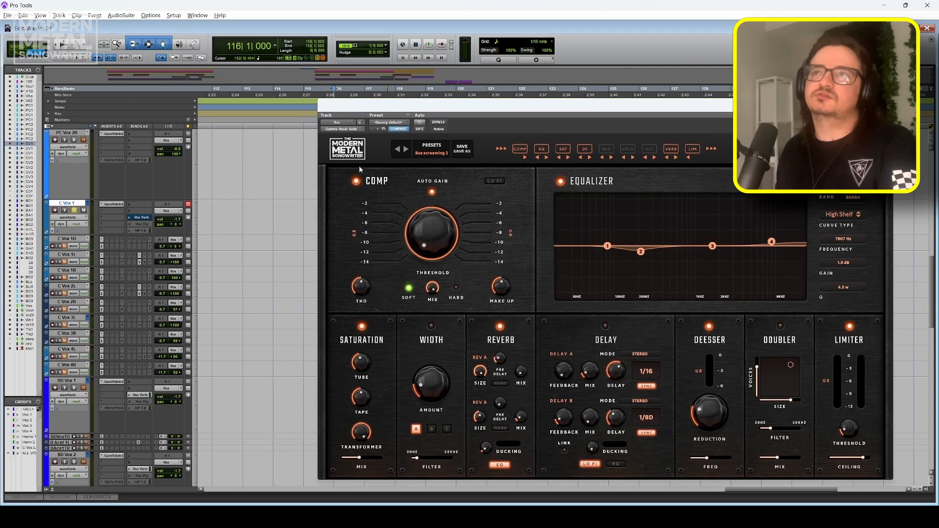
drag(381, 105, 367, 123)
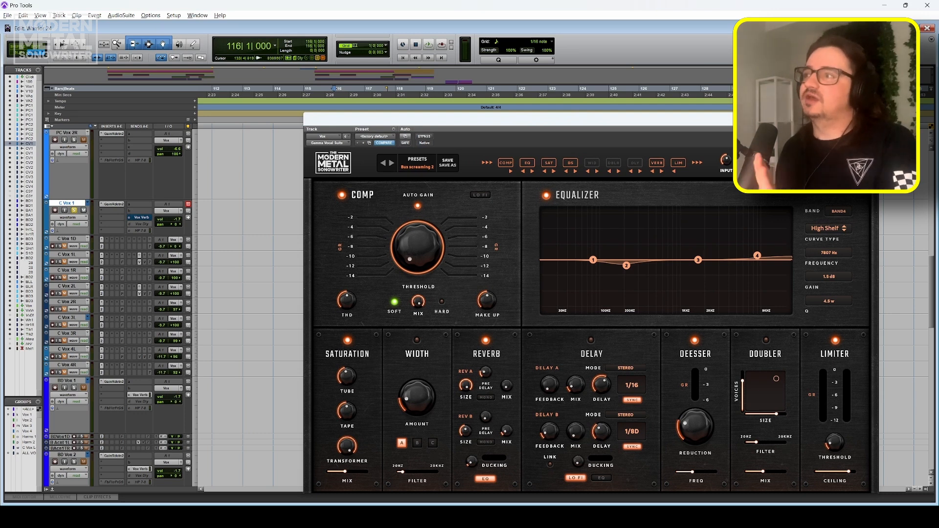
click(870, 118)
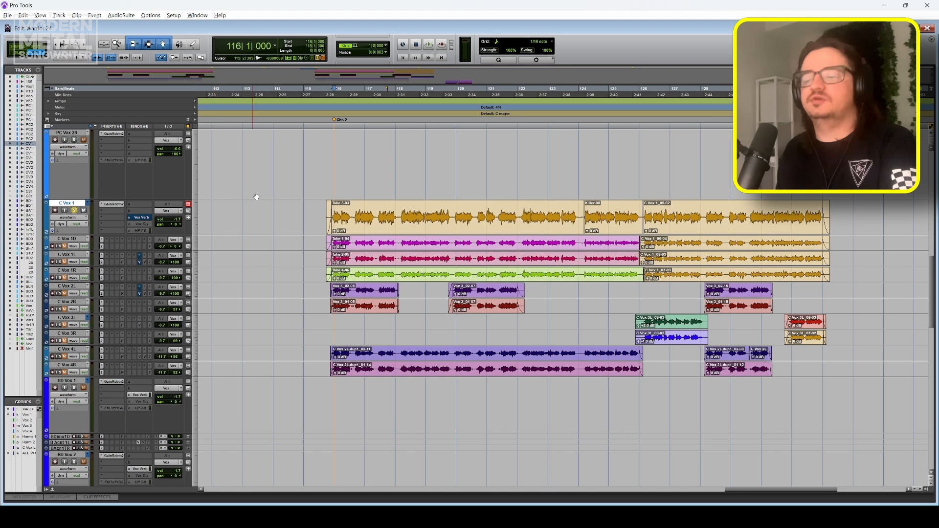
Play the soloed C Vox 1 chorus vocal from bar 116 with a closer timeline zoom, and stop playback
key(t)
scroll(528, 252, right, 2)
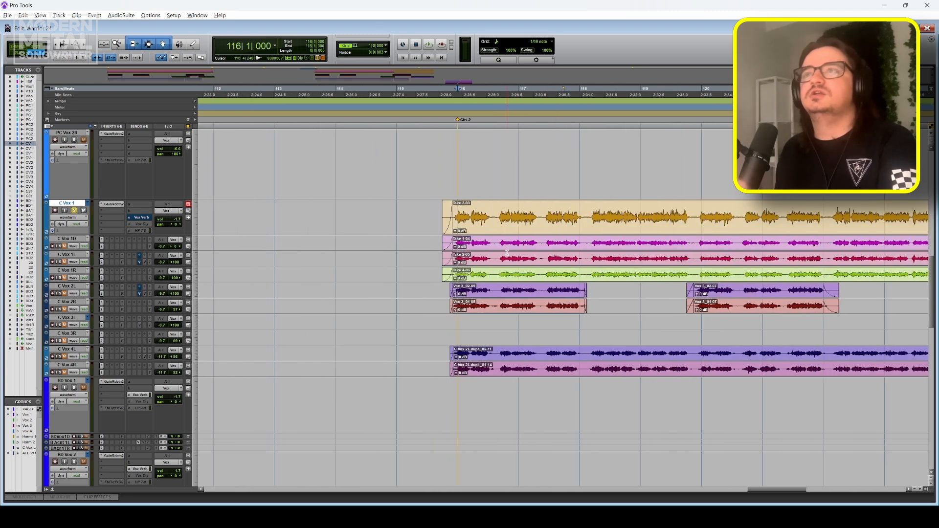
scroll(476, 230, right, 2)
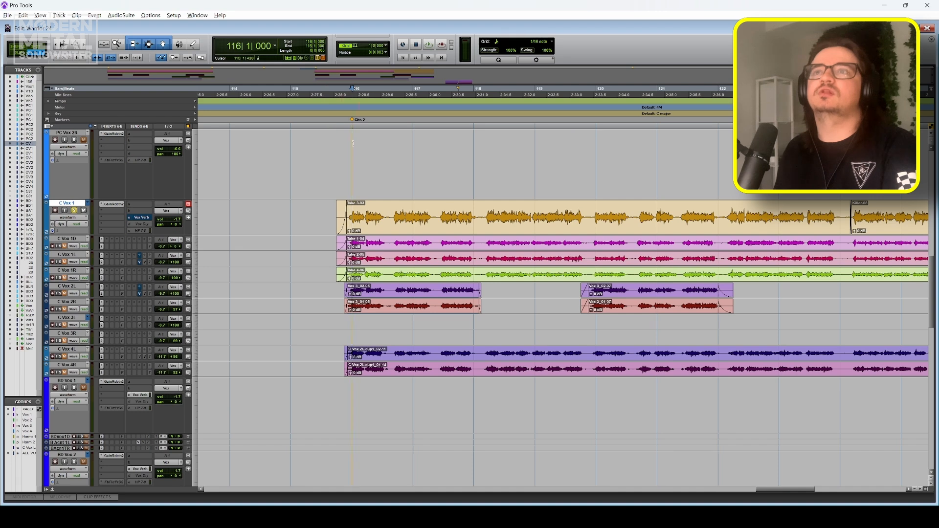
key(space)
scroll(238, 225, right, 1)
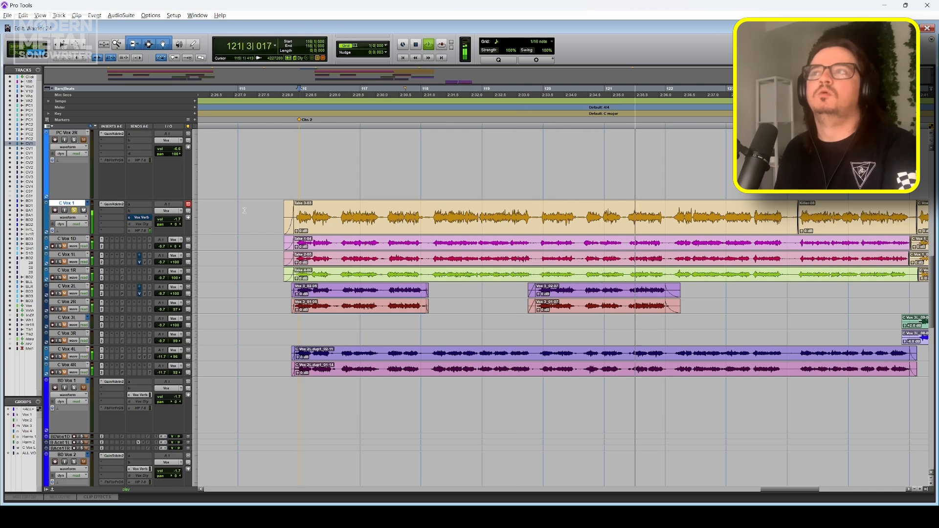
scroll(244, 211, right, 4)
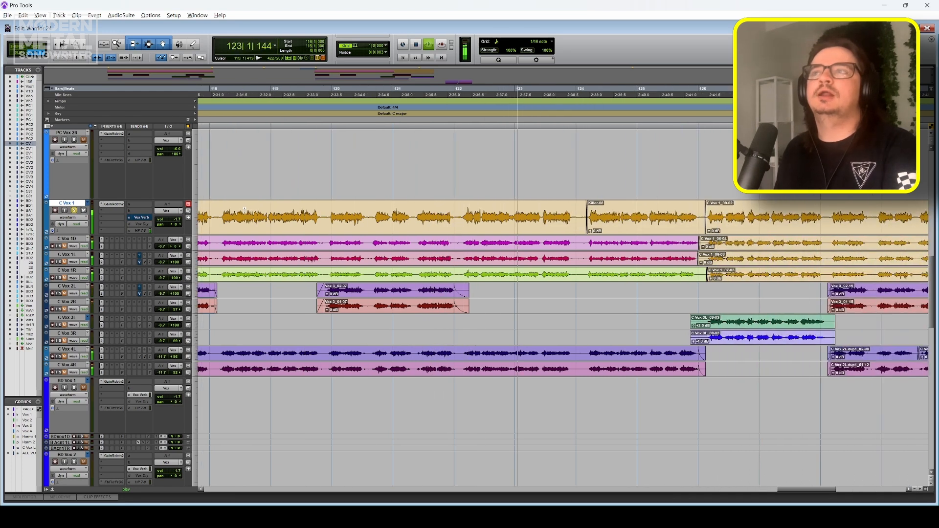
key(space)
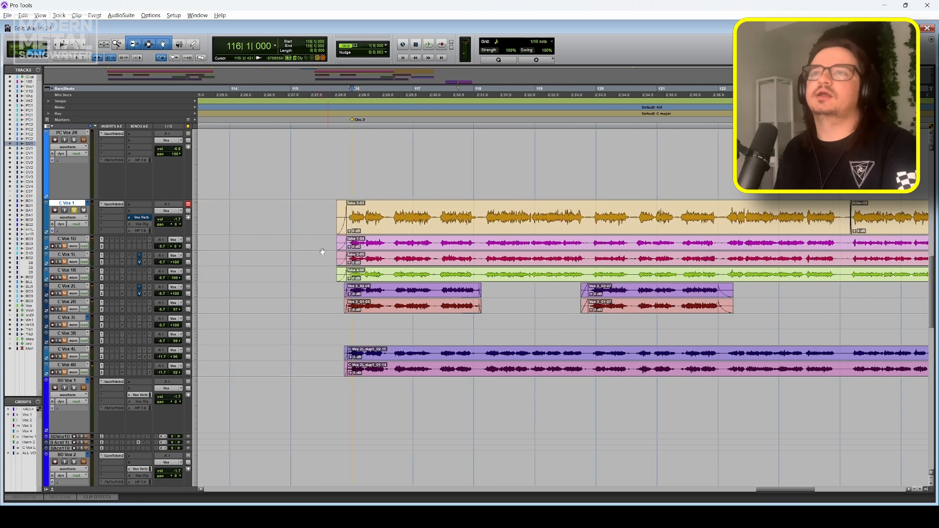
Switch the C Vox 1 track back to playlists view to expose its alternate takes
click(375, 250)
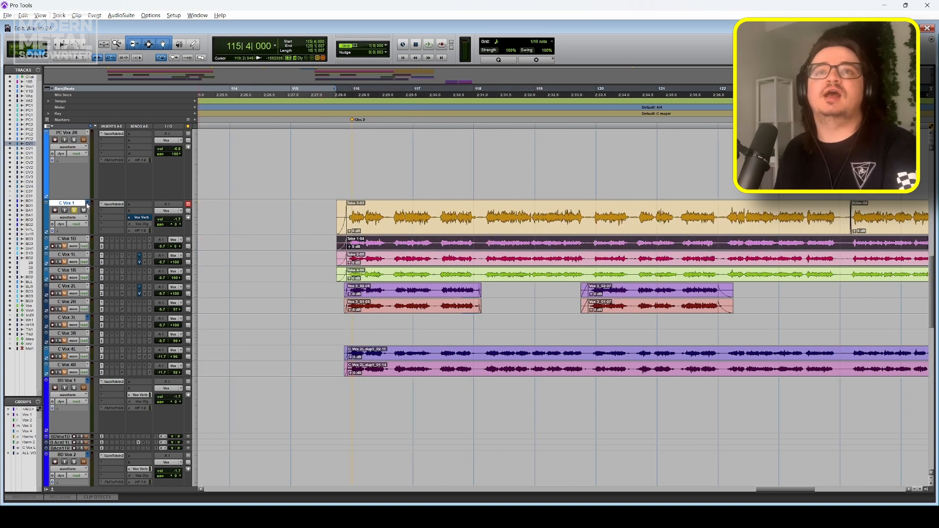
click(87, 205)
click(76, 222)
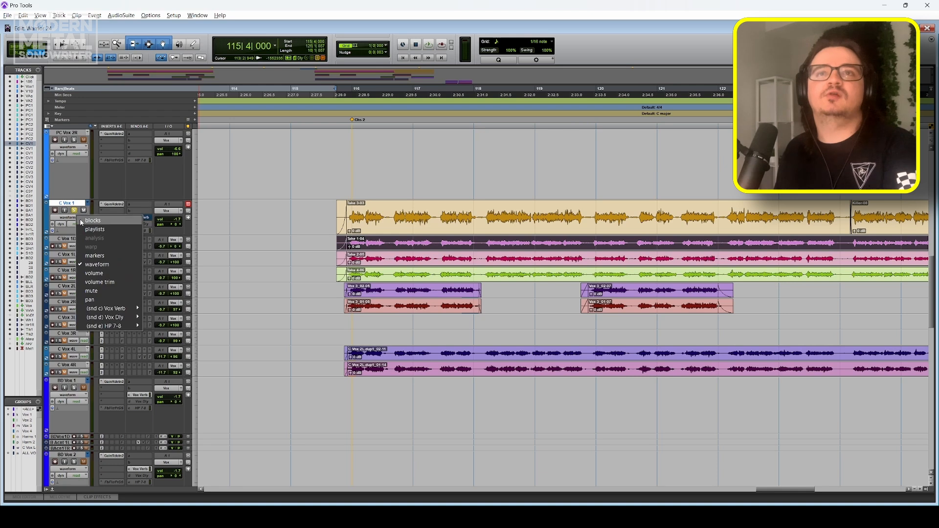
click(94, 234)
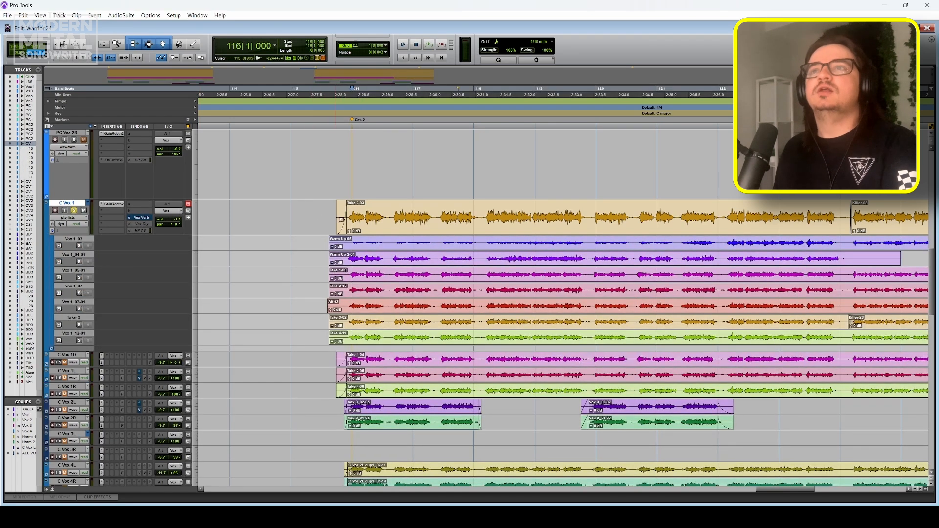
Try renaming the Take 3-02 clip in the Take 3 playlist to Killer
click(370, 246)
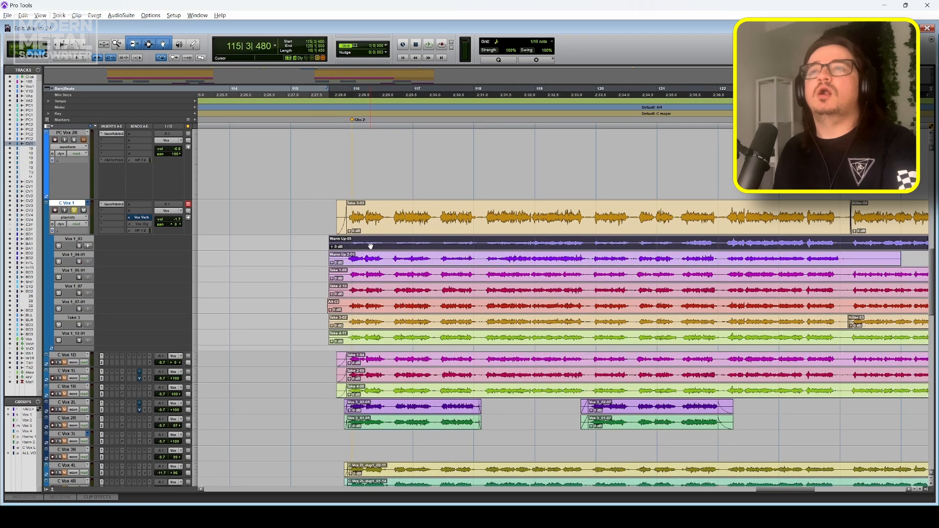
click(311, 323)
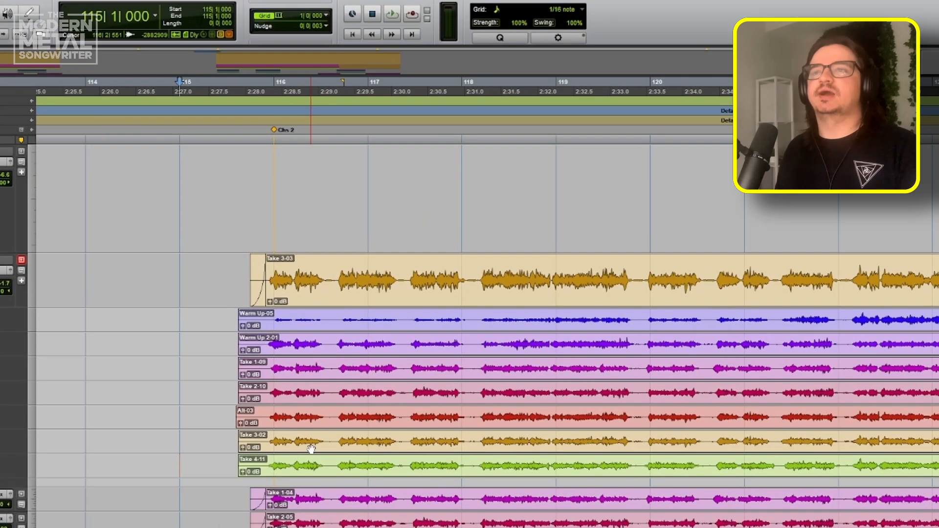
double_click(374, 324)
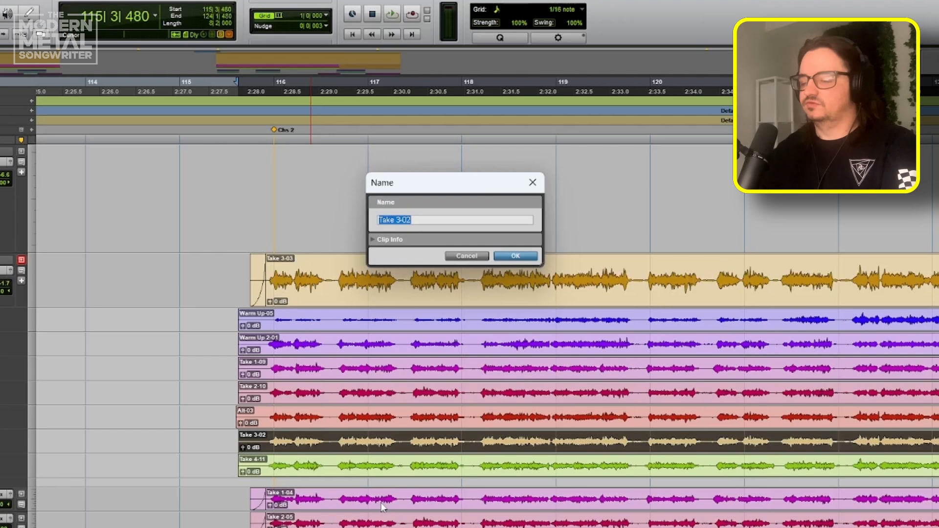
text(Kil)
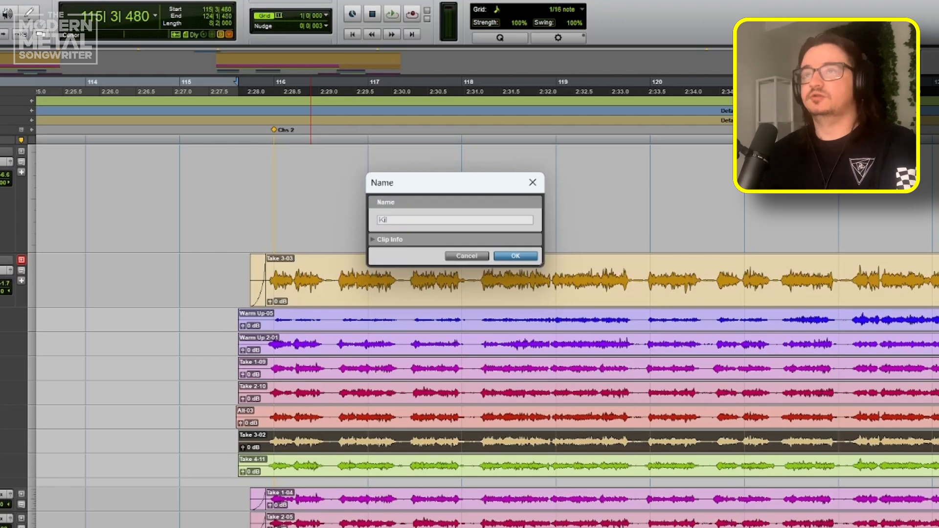
text(ler)
key(Return)
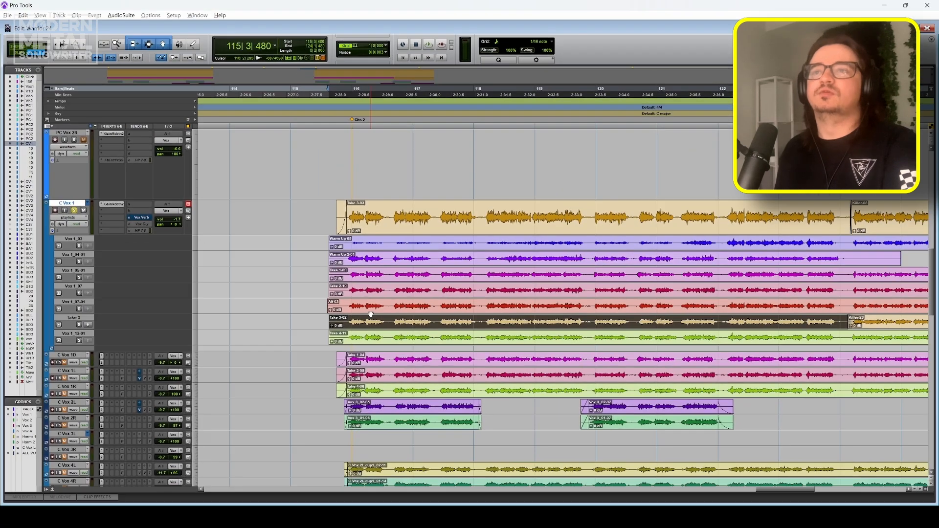
Try renaming the Alt-03 clip in the Vox 1_07-01 playlist to good
double_click(303, 423)
text(good)
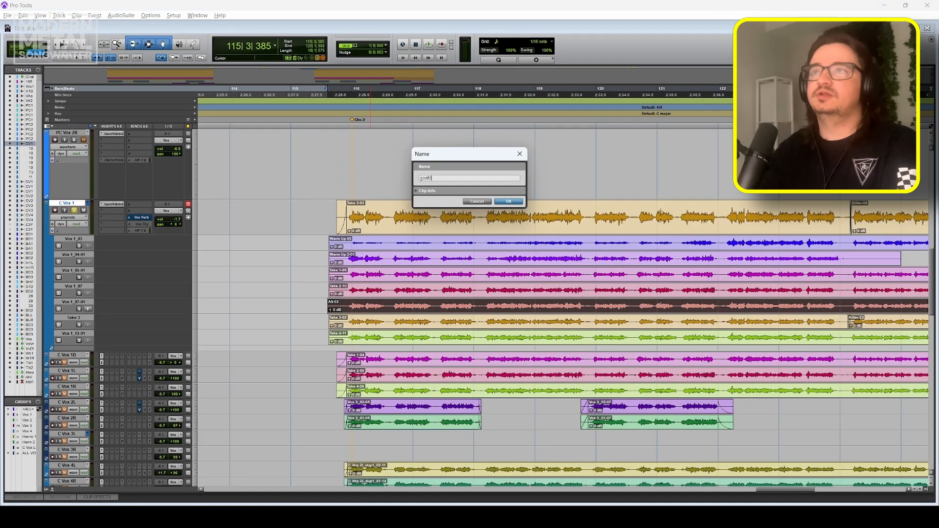
key(Return)
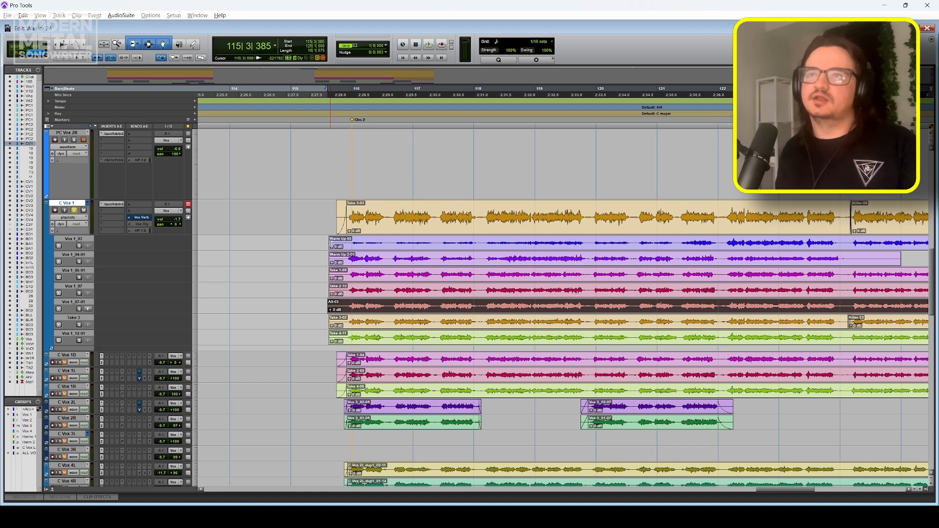
Select the Warm Up-05 and Warm Up 2-01 clips together, and return the edit cursor to bar 116
click(378, 247)
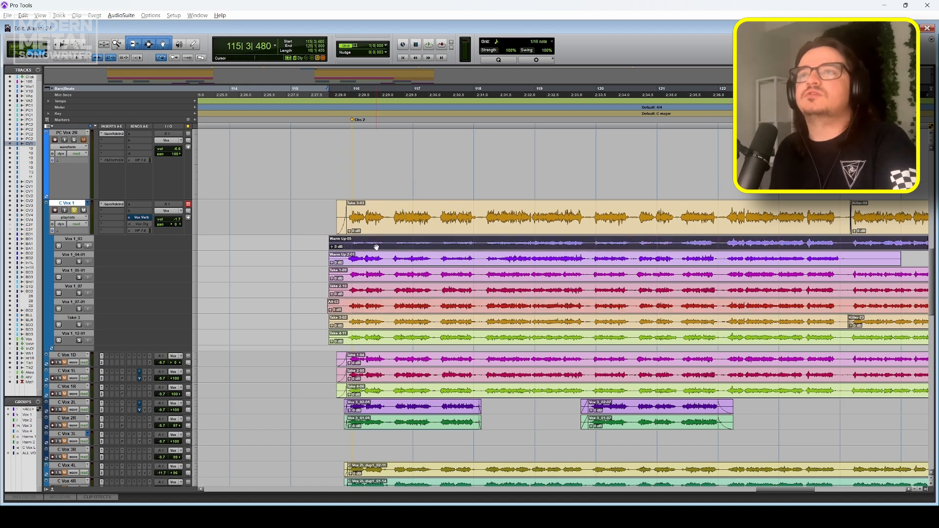
shift+click(383, 263)
scroll(435, 266, right, 2)
scroll(432, 266, left, 1)
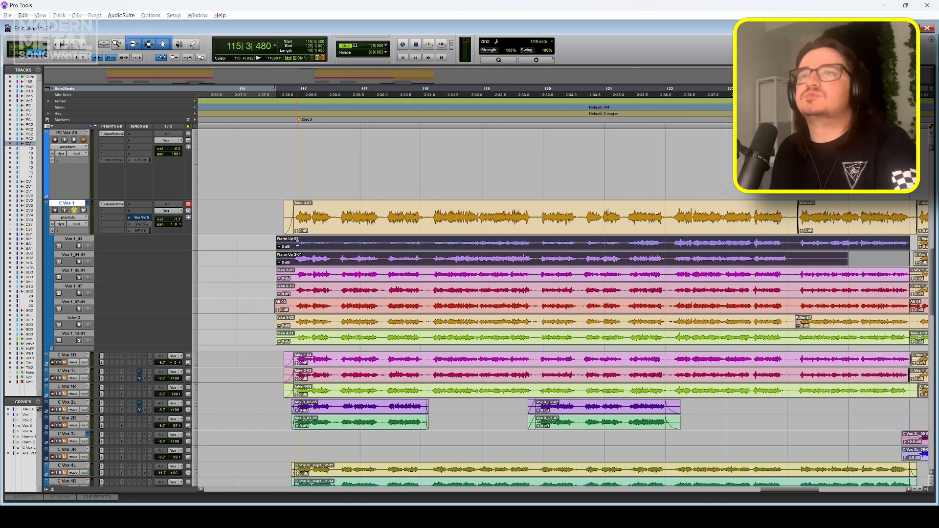
click(298, 241)
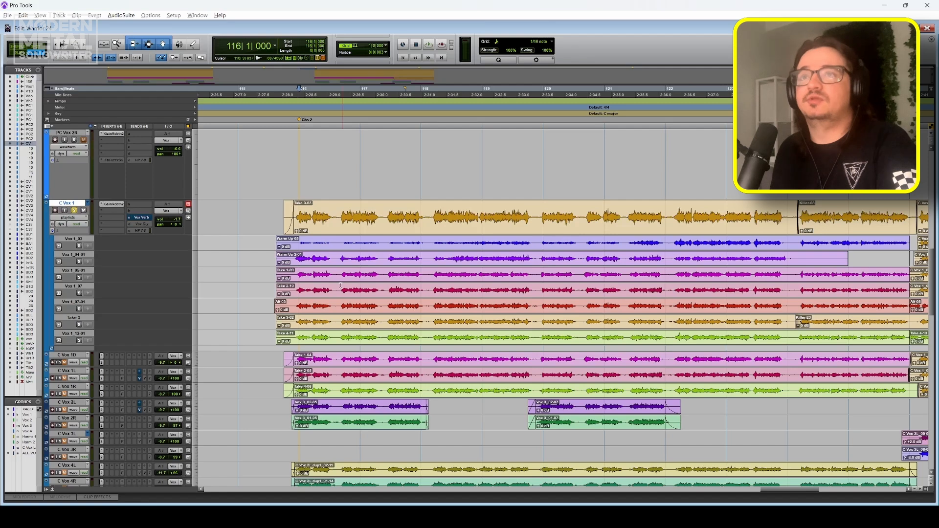
scroll(319, 277, right, 1)
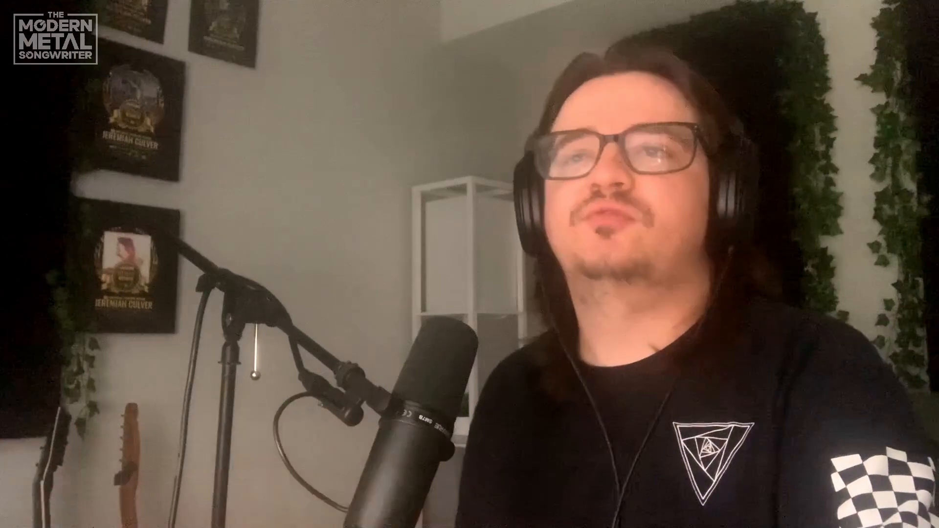
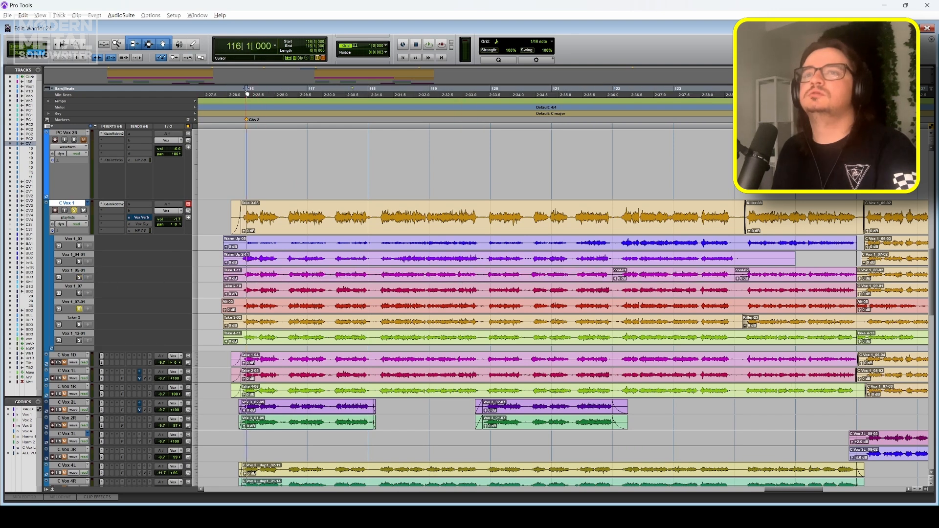
Separate bars 122 to 124 of the Take 2 clip in the Vox 1_07 playlist during playback from bar 116, and stop playback
key(space)
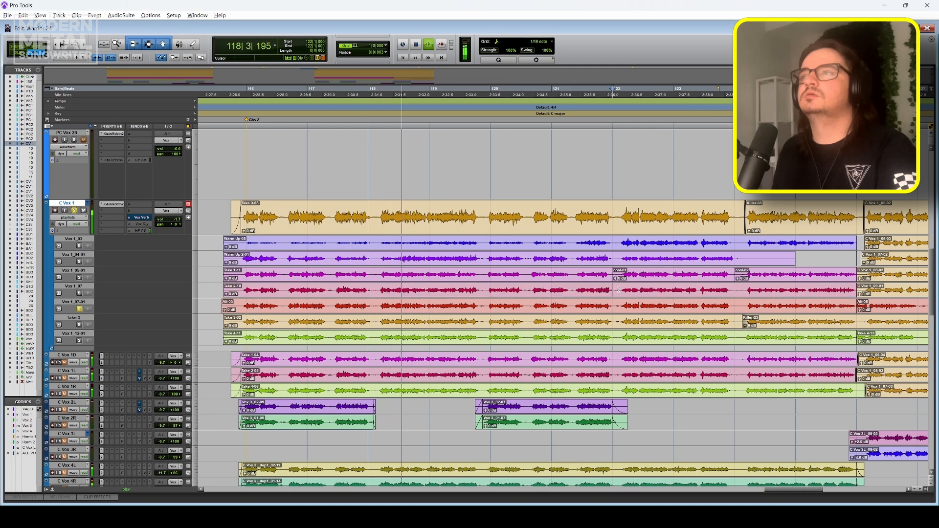
drag(619, 290, 735, 290)
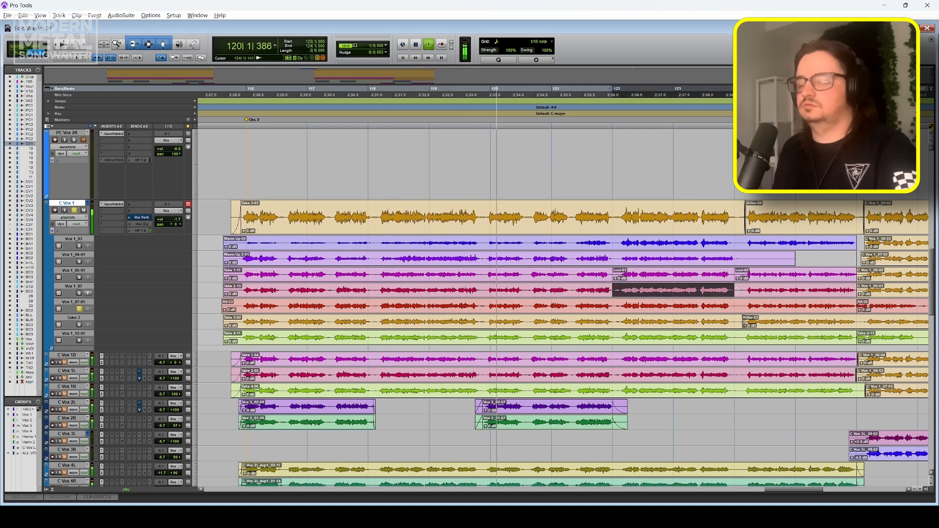
key(ctrl+e)
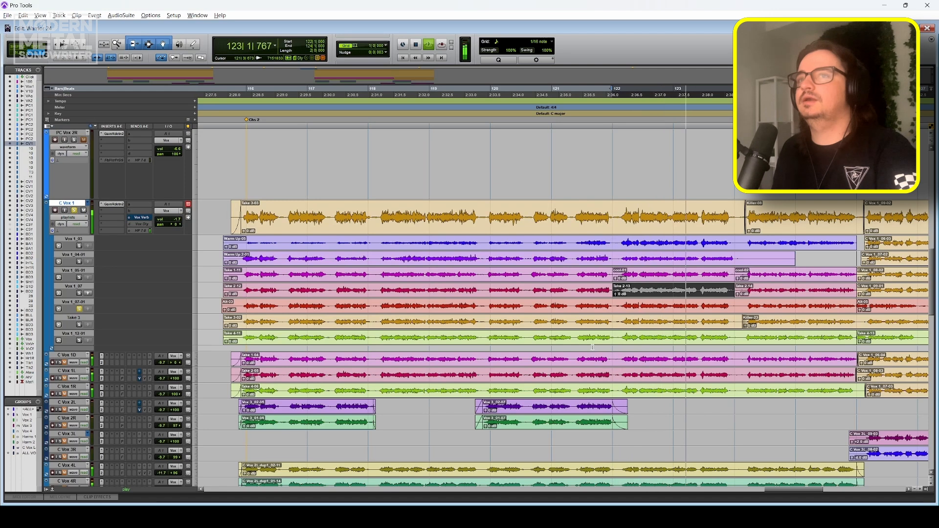
key(space)
key(semicolon)
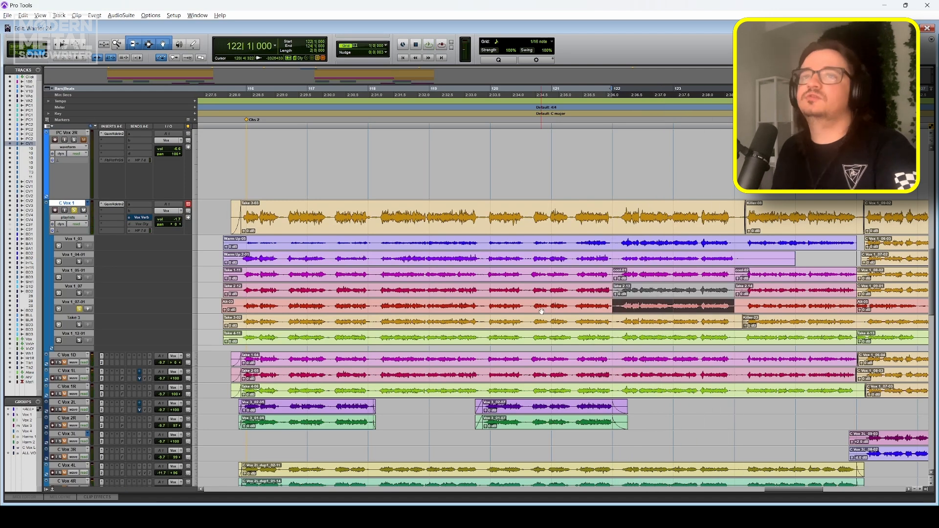
Solo the Take 3 playlist, play it from bar 116, and stop playback
click(519, 314)
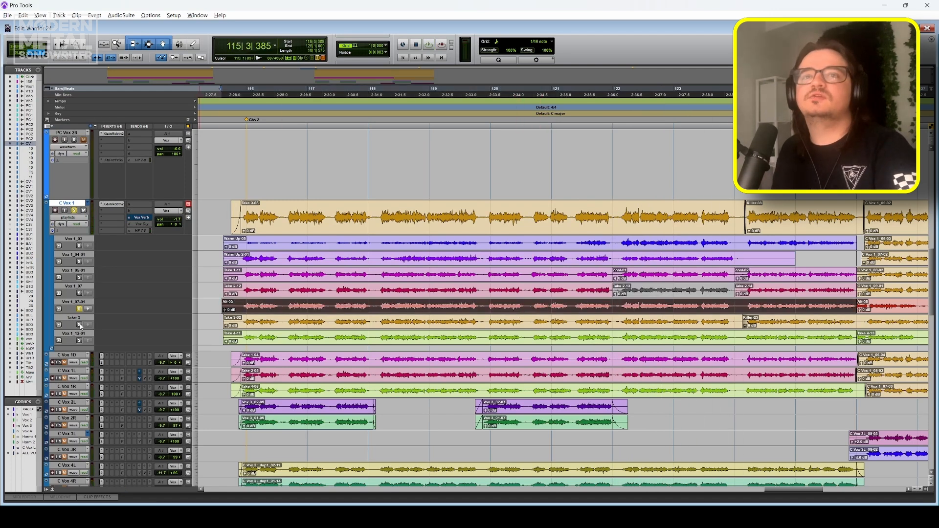
click(225, 108)
key(space)
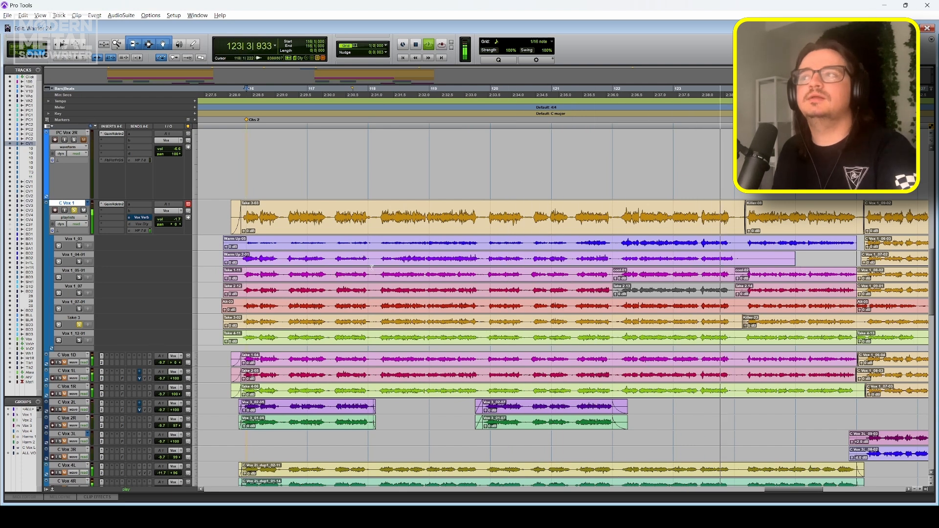
key(space)
Split the Take 3 clip at bar 122, and comp its first part and the Take 1 playlist's bars 122 to 124 into C Vox 1
click(611, 322)
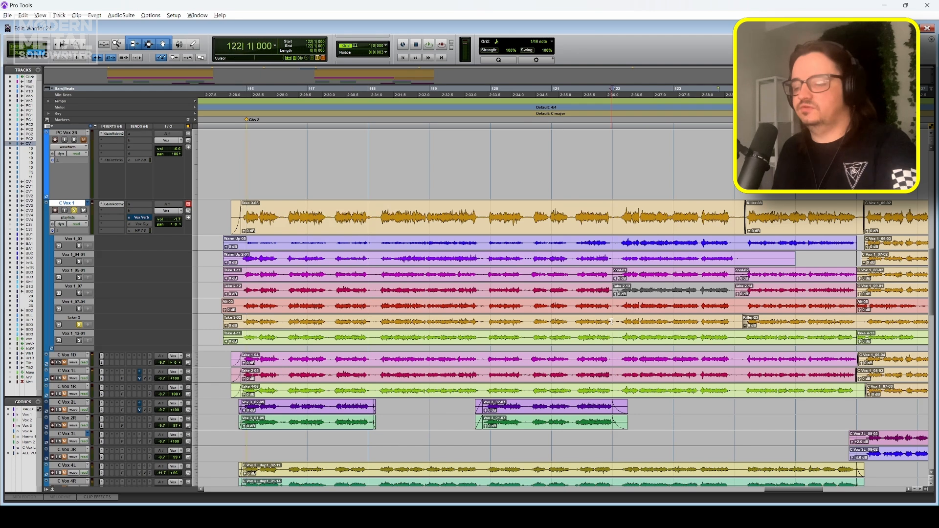
click(640, 282)
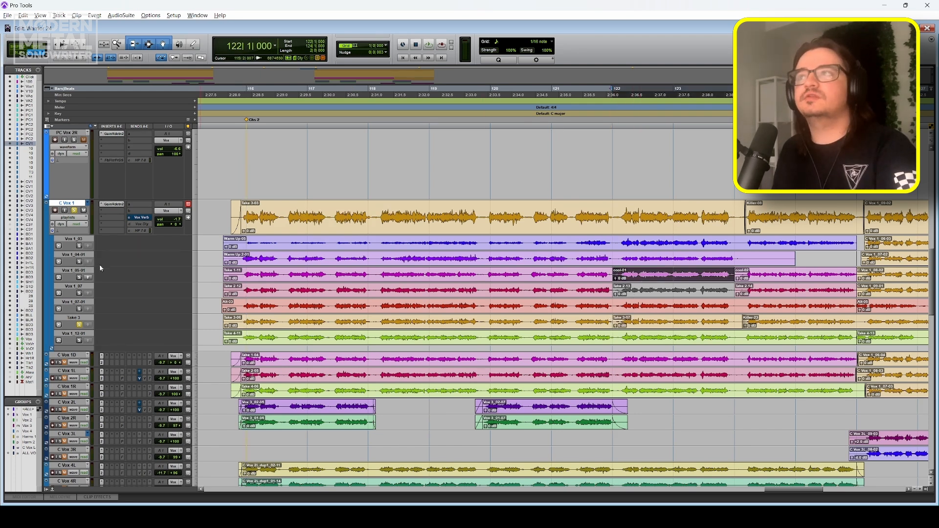
click(89, 278)
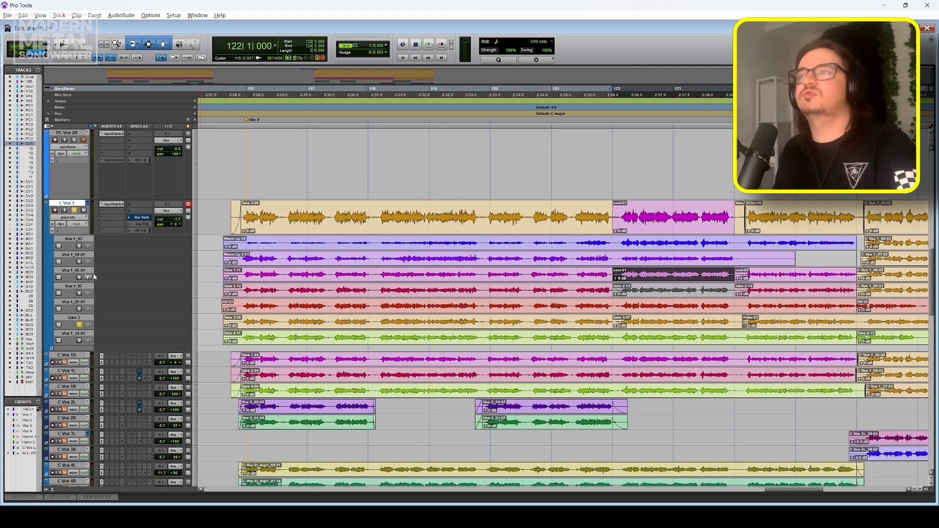
click(364, 327)
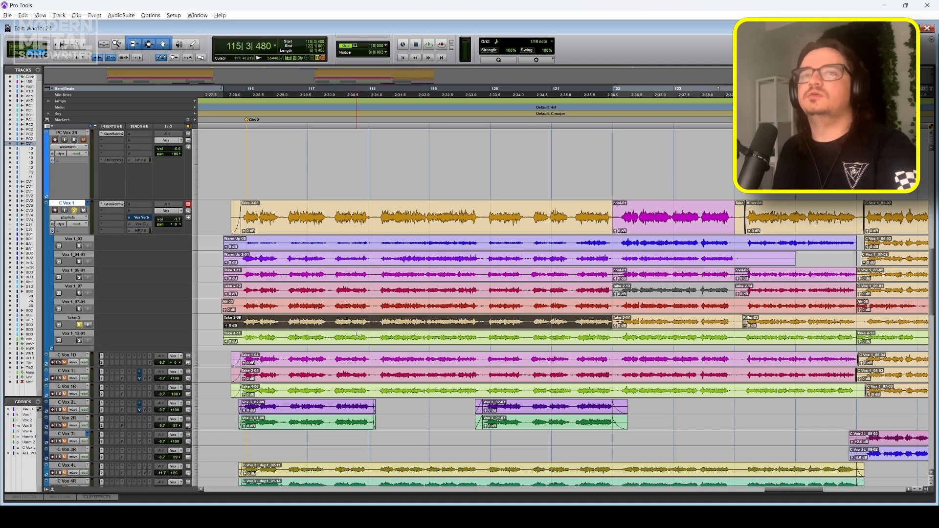
click(89, 327)
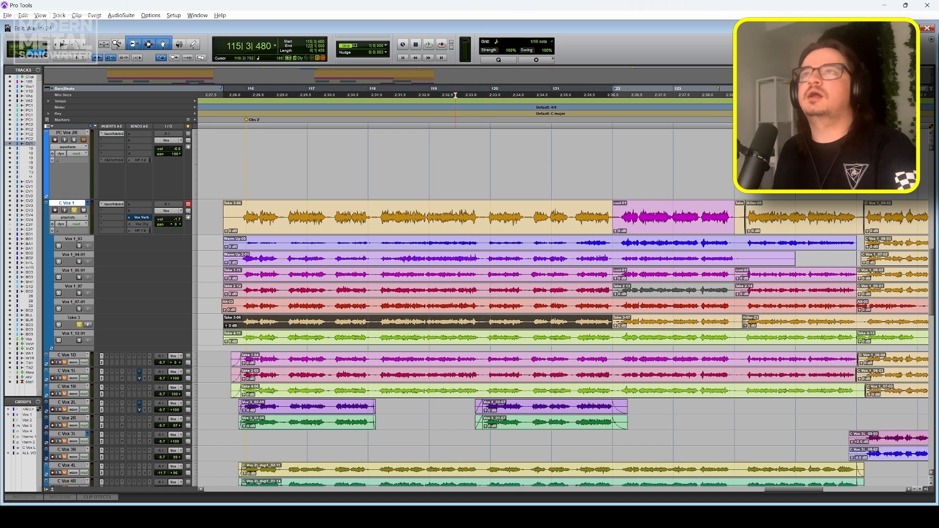
Audition the soloed Take 3 playlist from bar 119 and again from bar 120, stopping after each pass
click(433, 91)
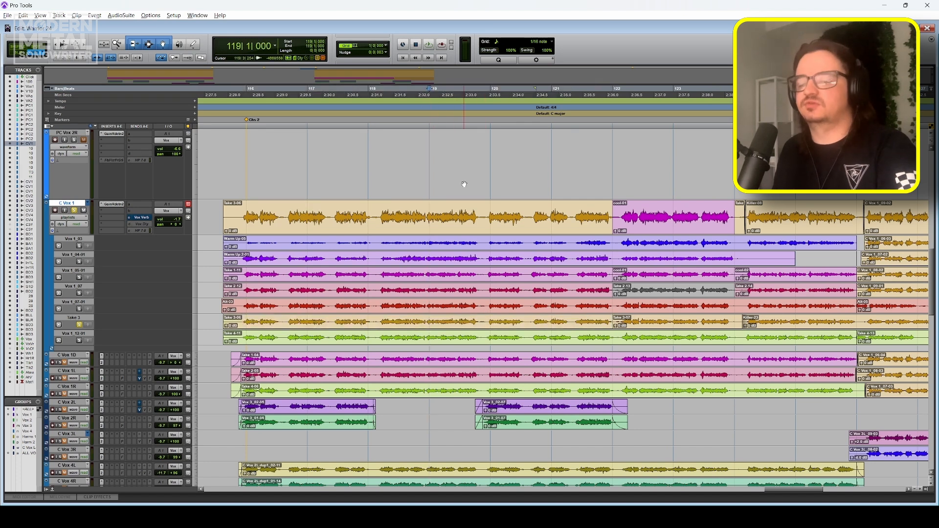
key(space)
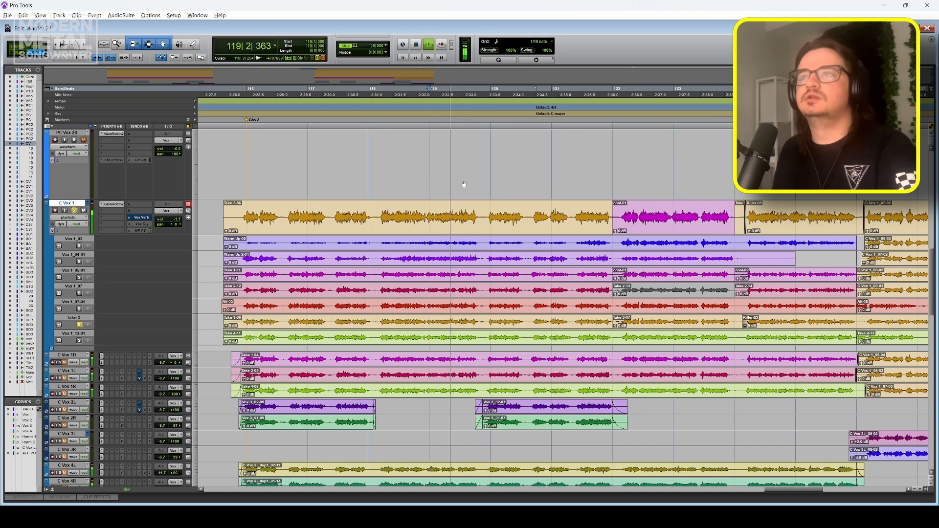
key(space)
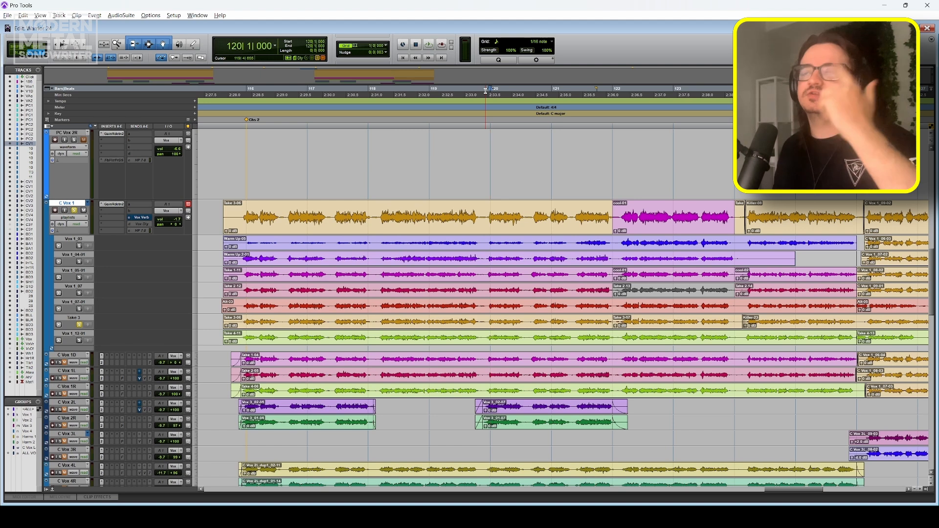
key(space)
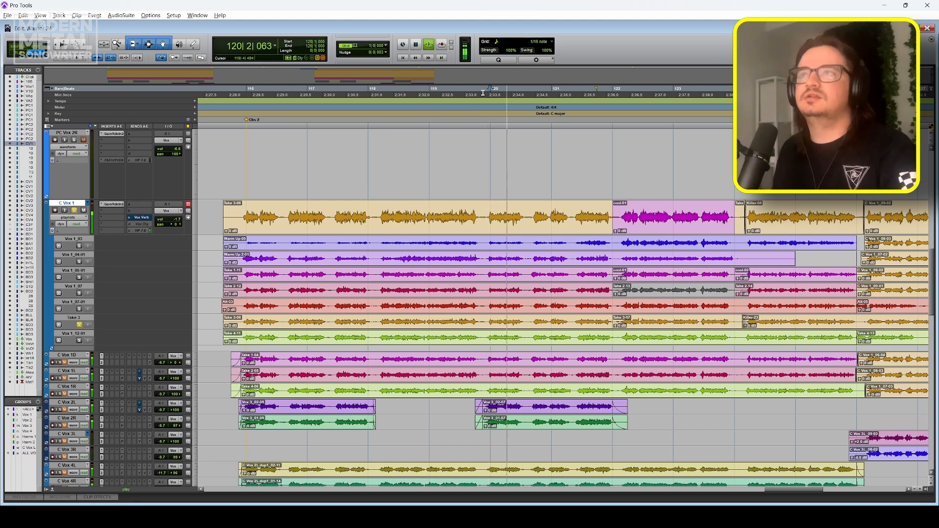
key(space)
Play the phrase from just before bar 120, switch the solo to the Vox 1_12-01 playlist during playback, and stop
key(ctrl+bracketright)
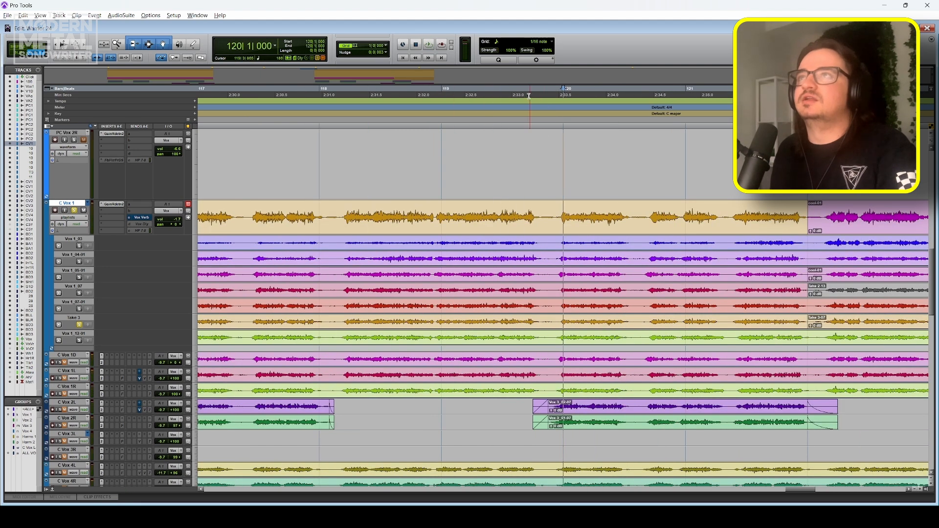
key(space)
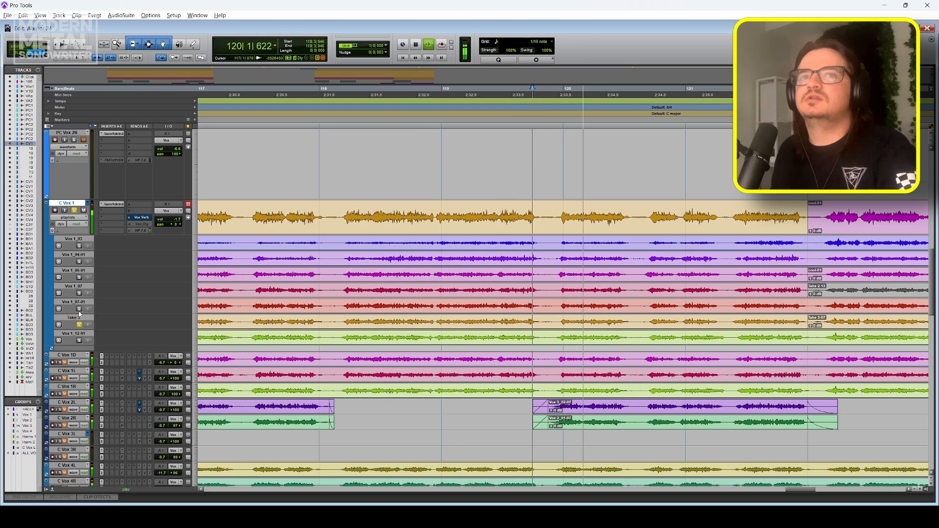
click(79, 342)
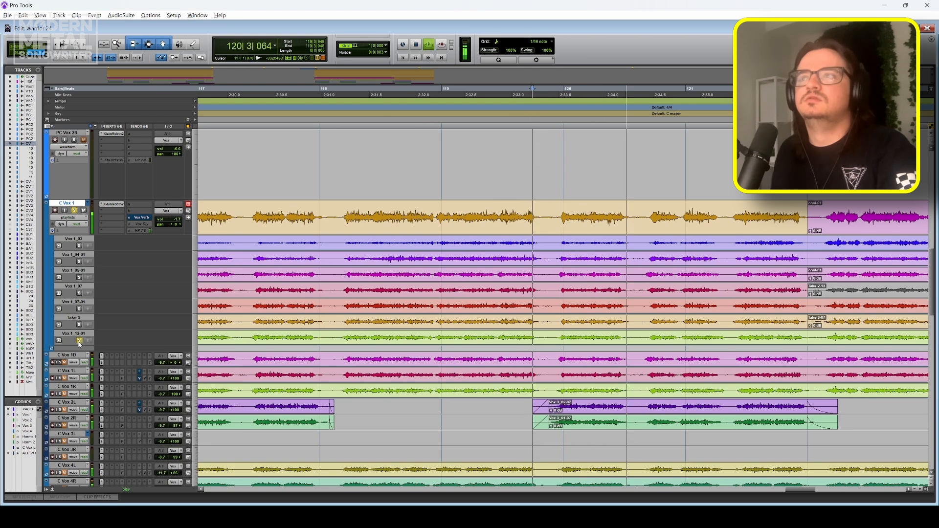
key(space)
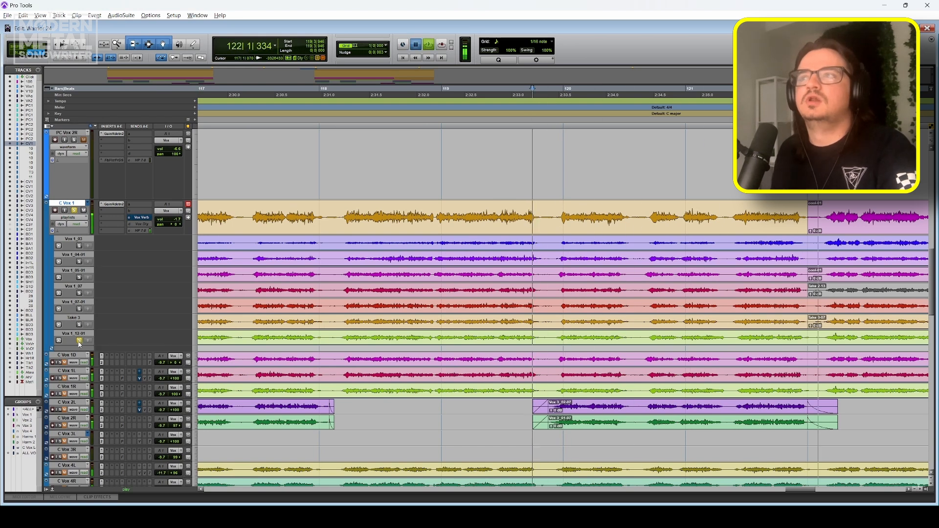
Audition the soloed Vox 1_12-01 playlist from bar 116, and stop playback
key(ctrl+bracketleft)
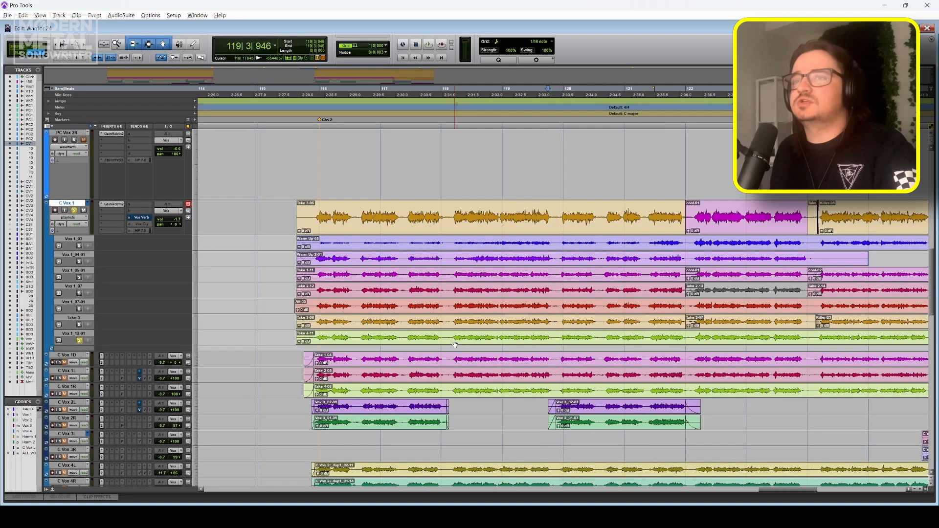
click(347, 342)
click(301, 93)
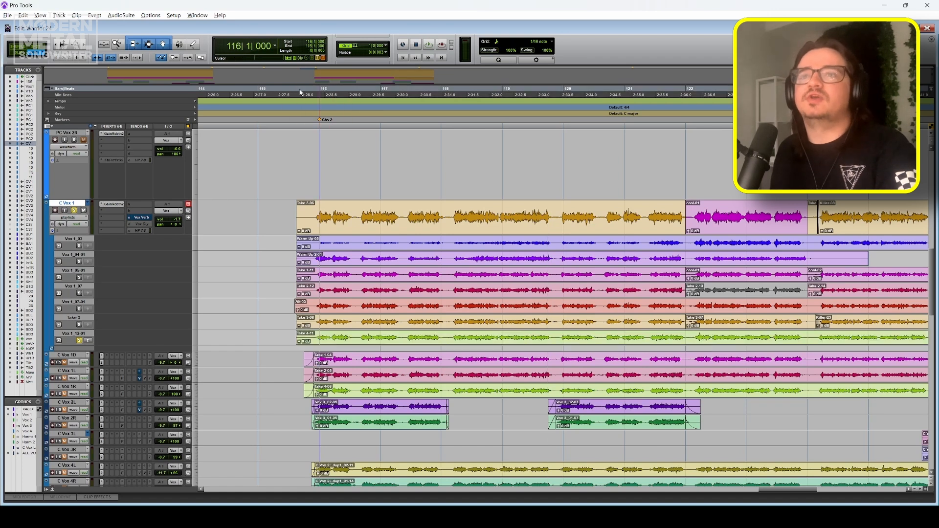
key(space)
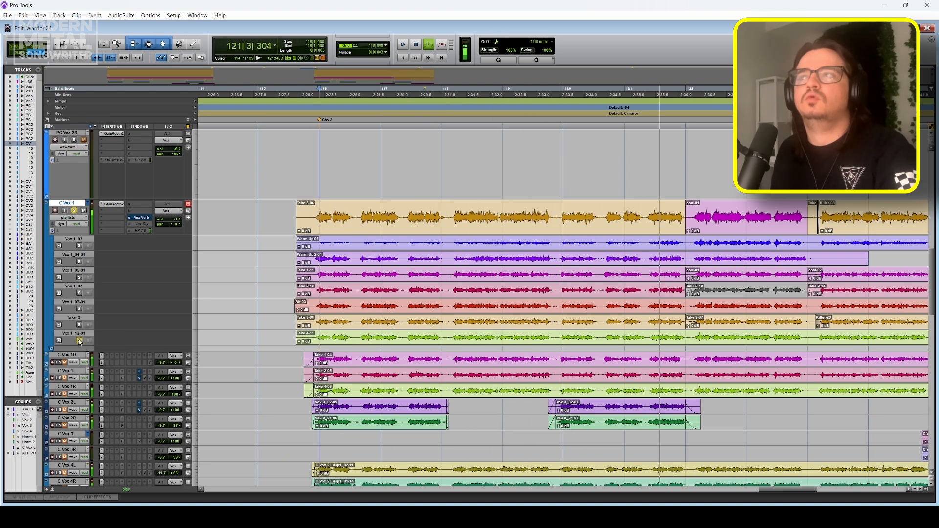
key(space)
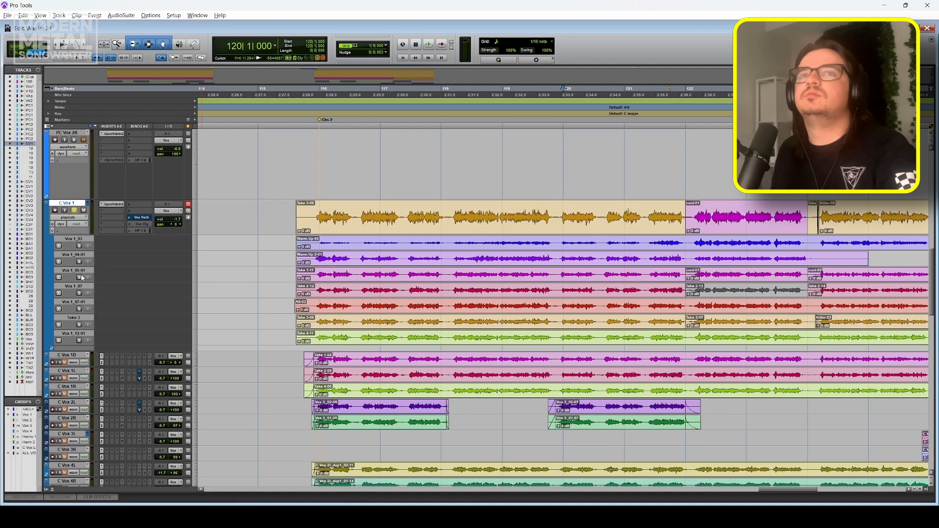
Solo the Take 1 playlist, audition the phrase from bar 120, and compare it with repeated passes of the Vox 1_04-01 playlist
click(79, 278)
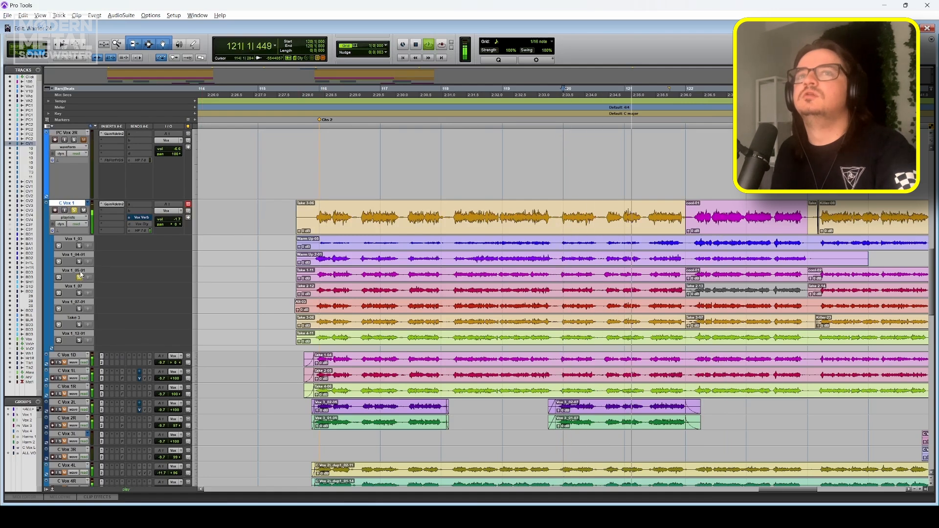
key(space)
click(80, 262)
key(space)
key(space)
key(space)
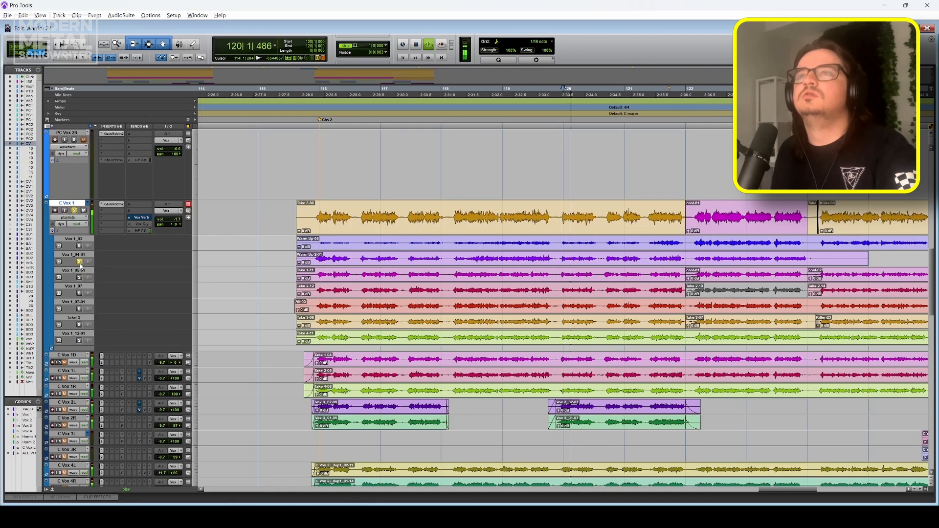
key(space)
key(space)
key(space)
key(space)
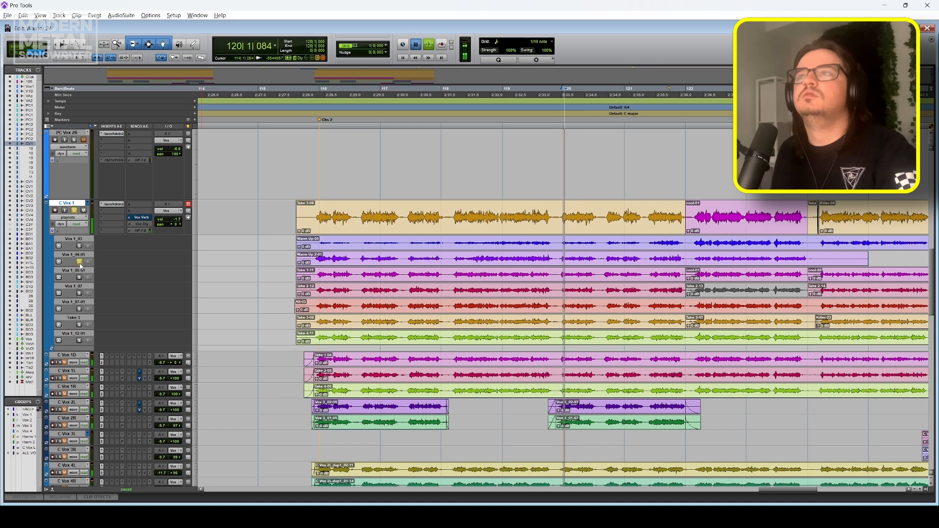
key(space)
Solo the Vox 1_07 playlist and audition the same phrase from bar 120
click(79, 293)
key(space)
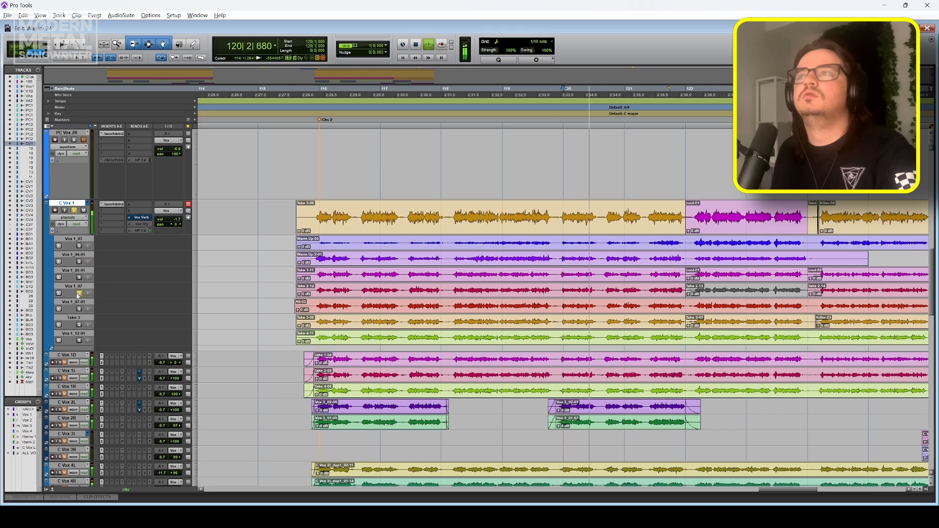
key(space)
Comp the Vox 1_07-01 phrase from 119|4|701 to just past 120|3 into the C Vox 1 main playlist
key(t)
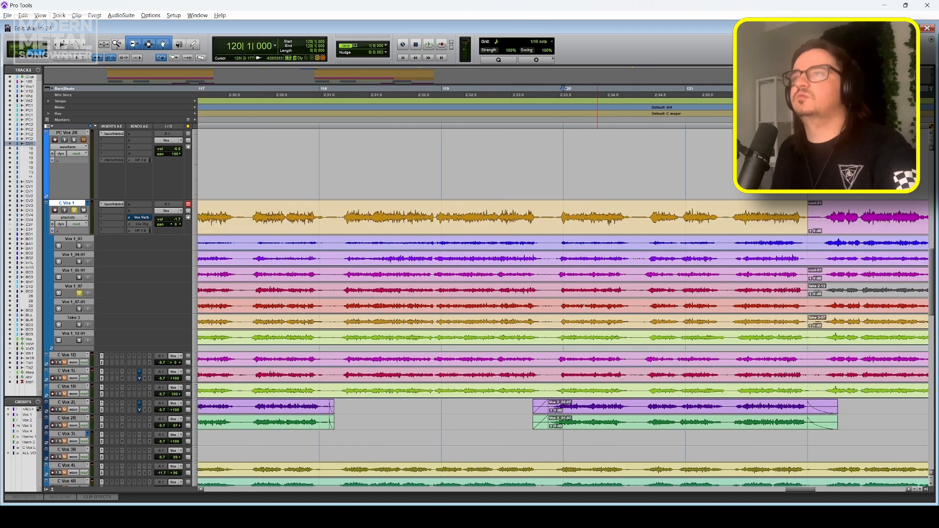
drag(555, 305, 630, 305)
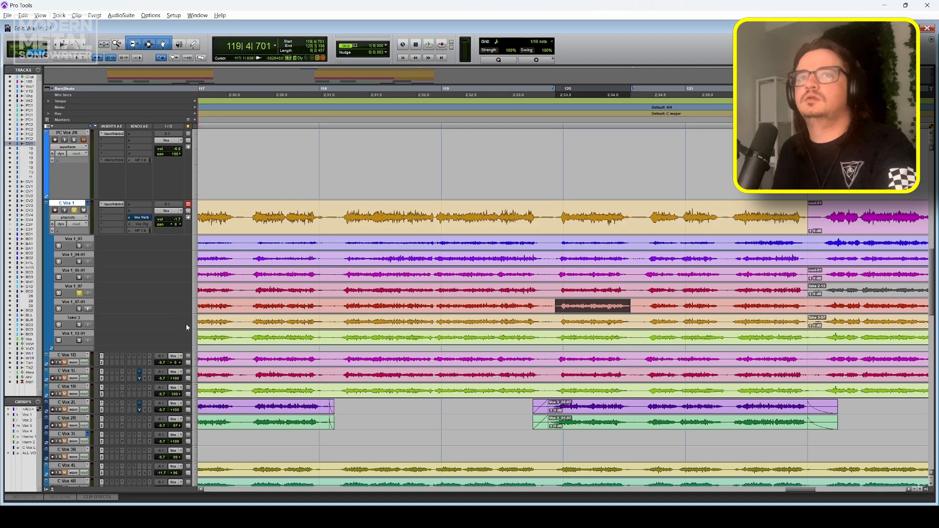
click(88, 309)
key(r)
Audition the C Vox 1 comp from bar 116 through the phrase at bar 120, and stop playback
click(305, 95)
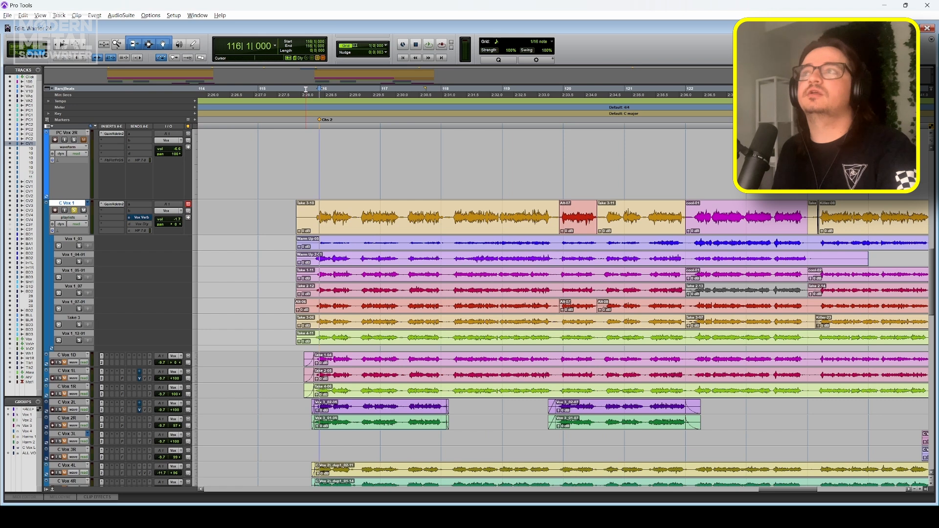
key(space)
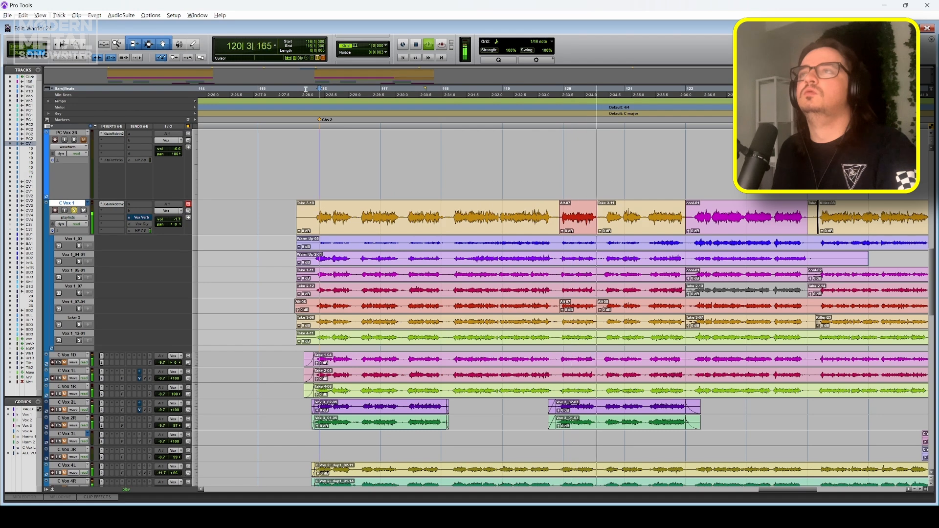
key(space)
Replace the Alt phrase around bar 120 in C Vox 1 with the Vox 1_07 take from 119|4|770, and audition from bar 119
click(579, 223)
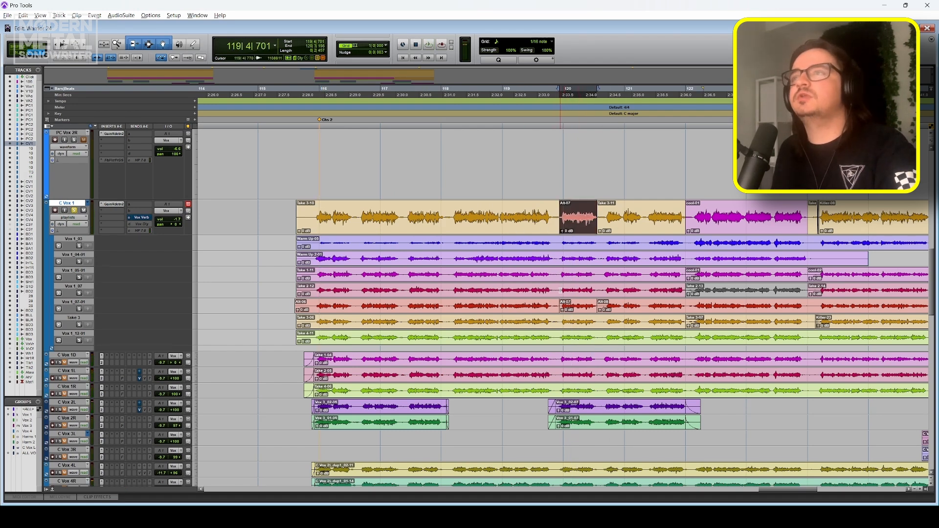
drag(561, 290, 599, 290)
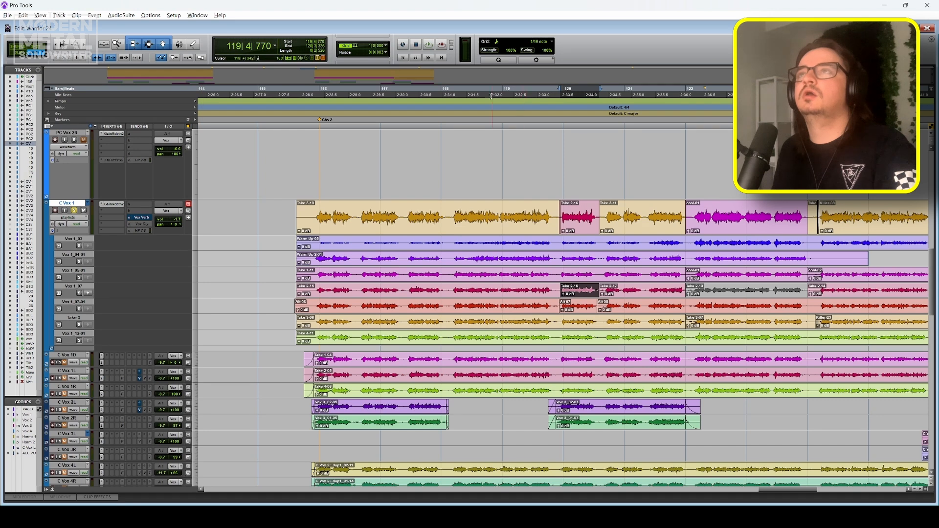
click(472, 93)
key(space)
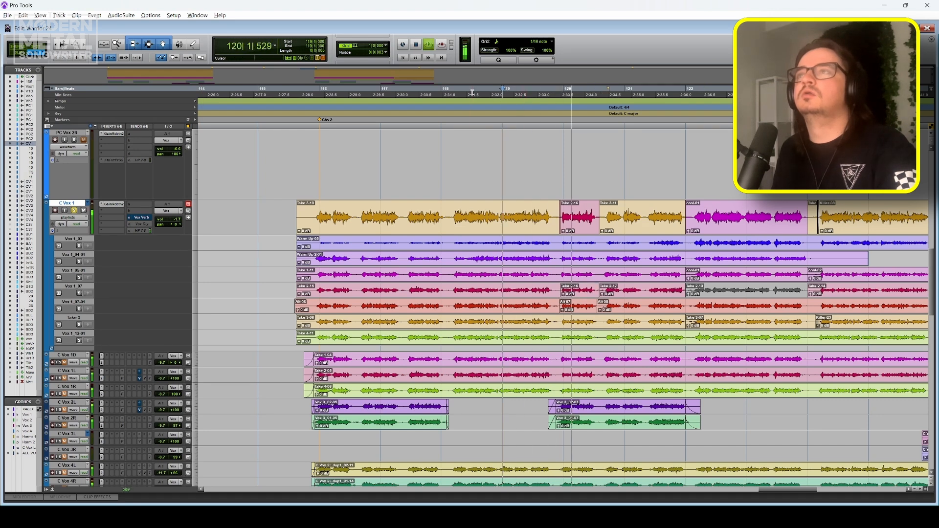
key(space)
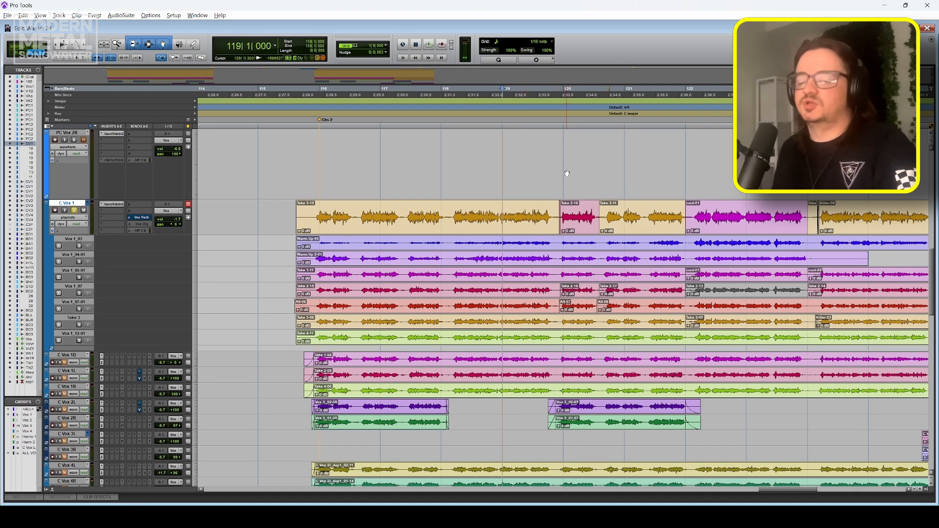
Play the comp from bar 119 up to bar 124, and audition the following phrase from bar 124
key(space)
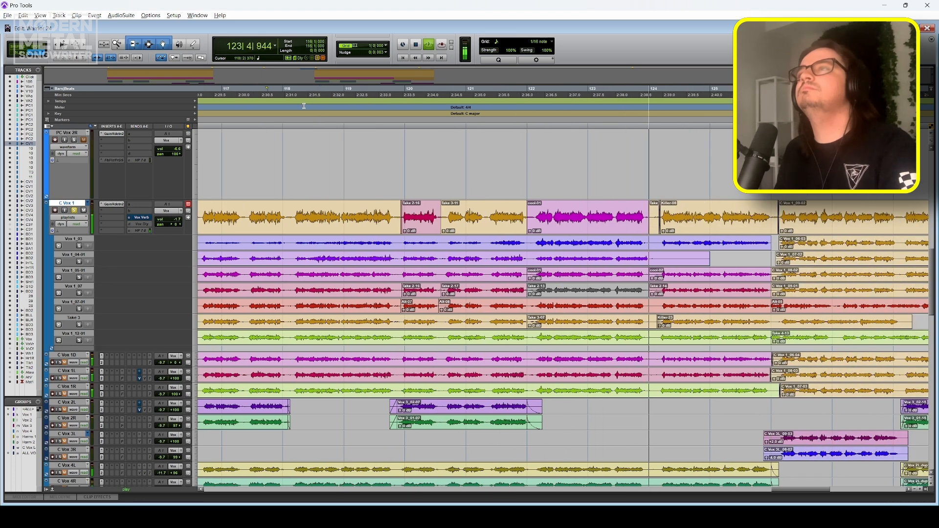
key(space)
click(641, 95)
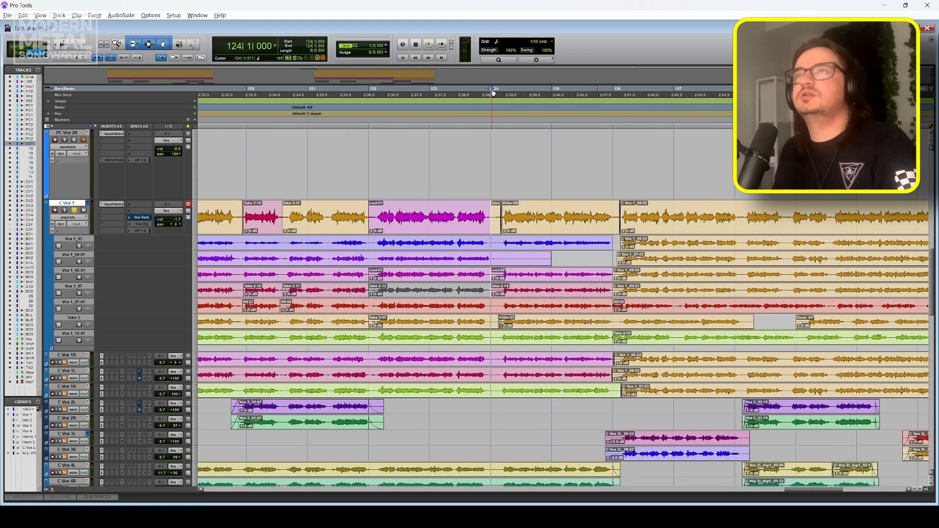
key(space)
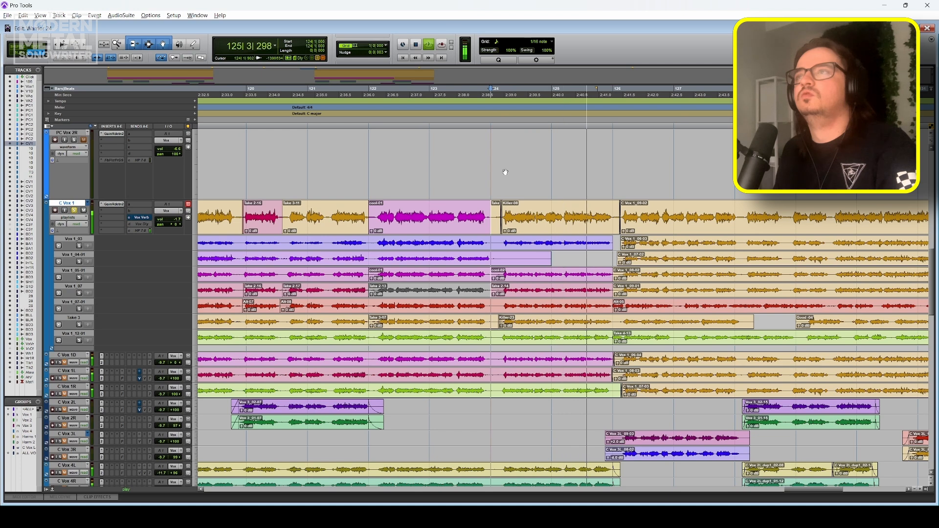
key(space)
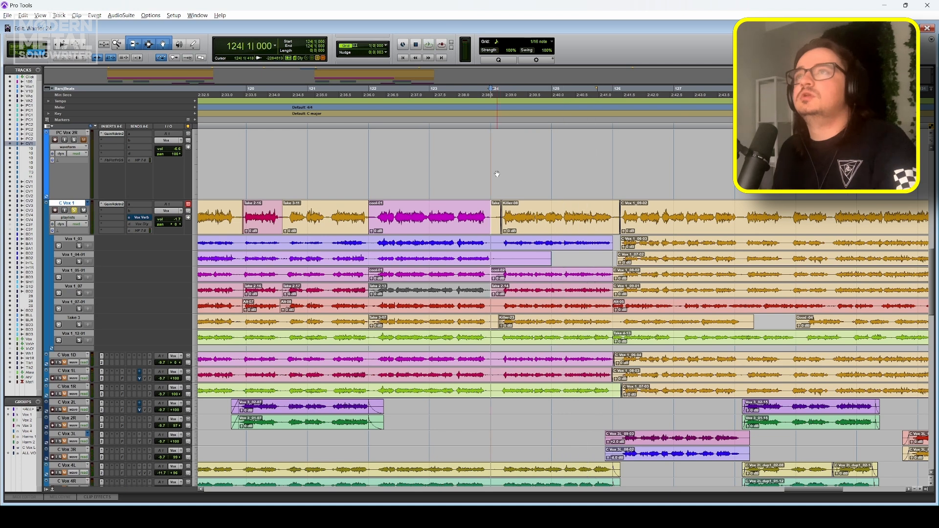
Place the playback start at bar 124 and audition the C Vox 1 comp through bar 125
click(534, 224)
click(490, 144)
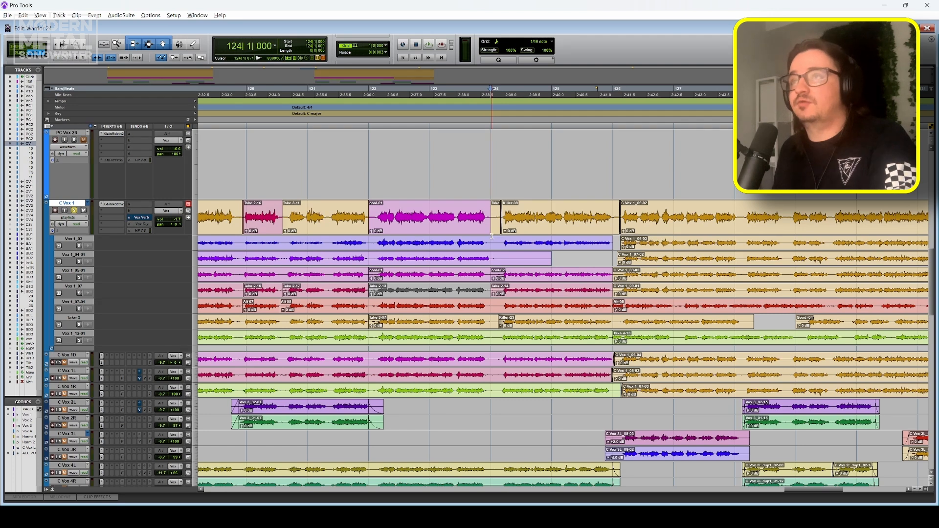
key(t)
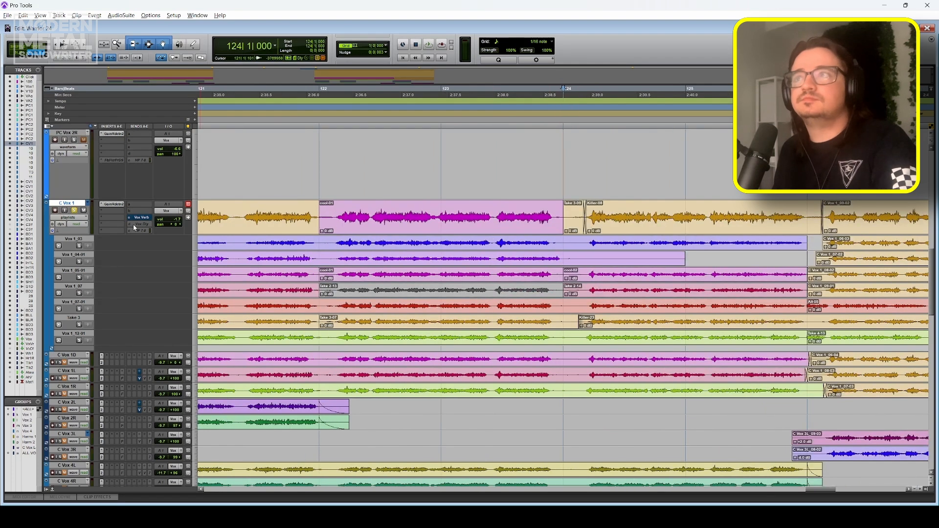
key(space)
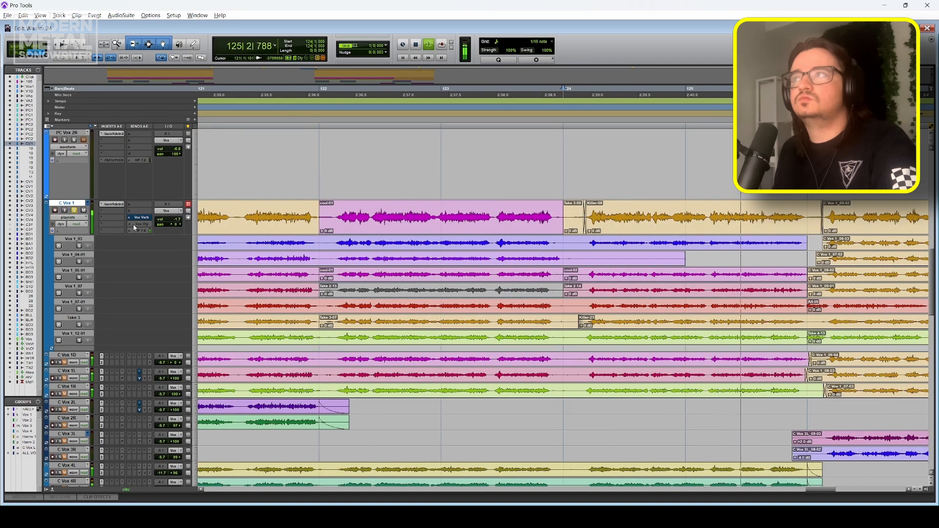
key(space)
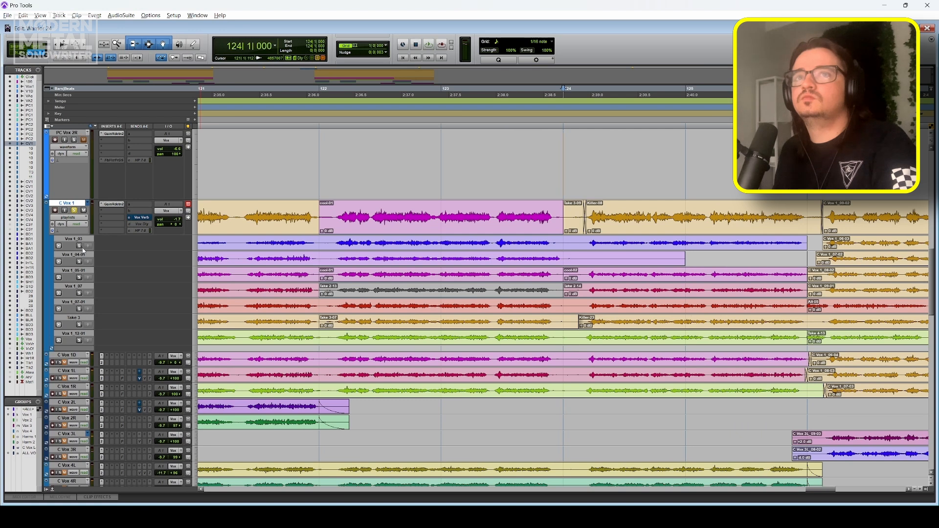
Audition the soloed Take 1 playlist and the Vox 1_07 playlist from bar 124
key(space)
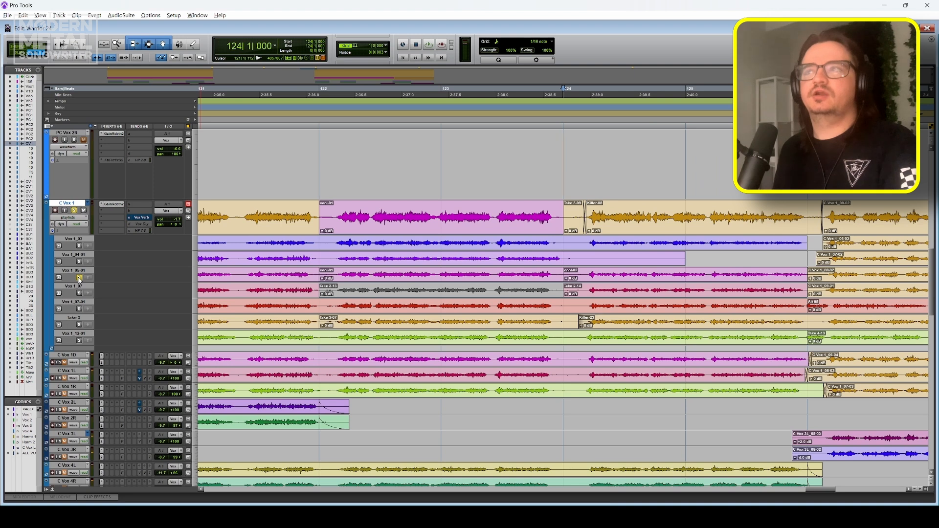
click(79, 294)
key(space)
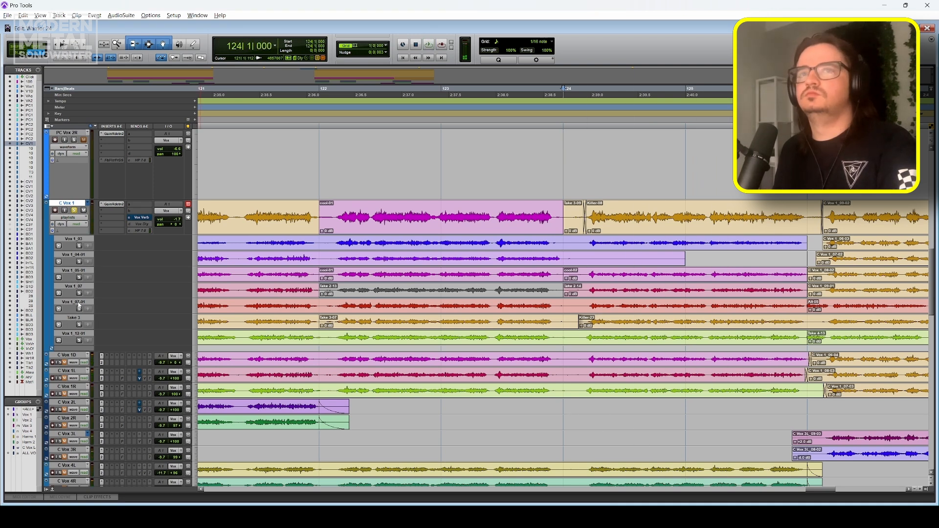
key(space)
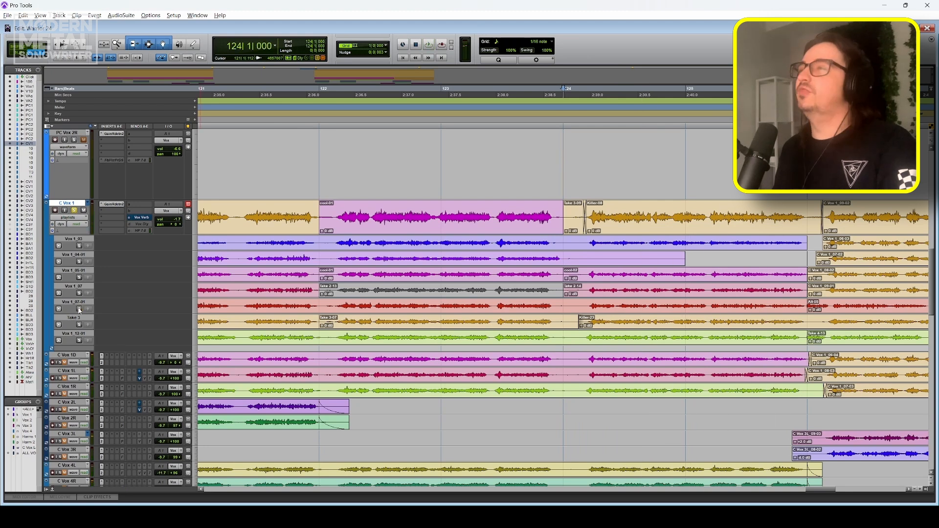
Separate the Alt clip between bars 124 and 126 in the Vox 1_07-01 playlist, and play from bar 124
double_click(566, 304)
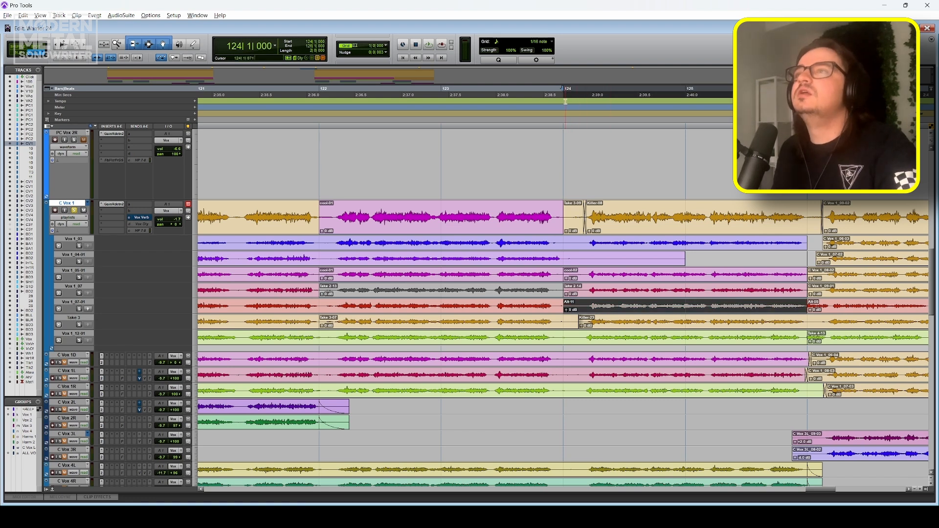
key(space)
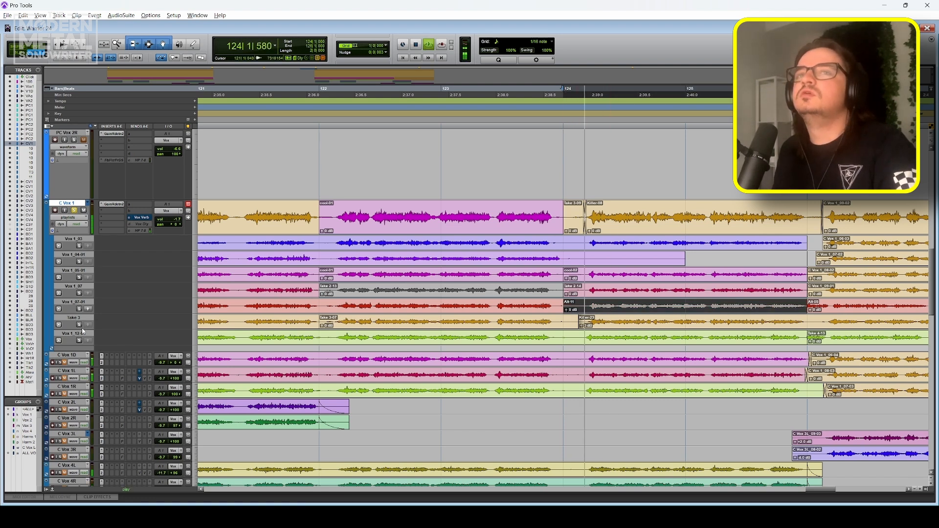
key(space)
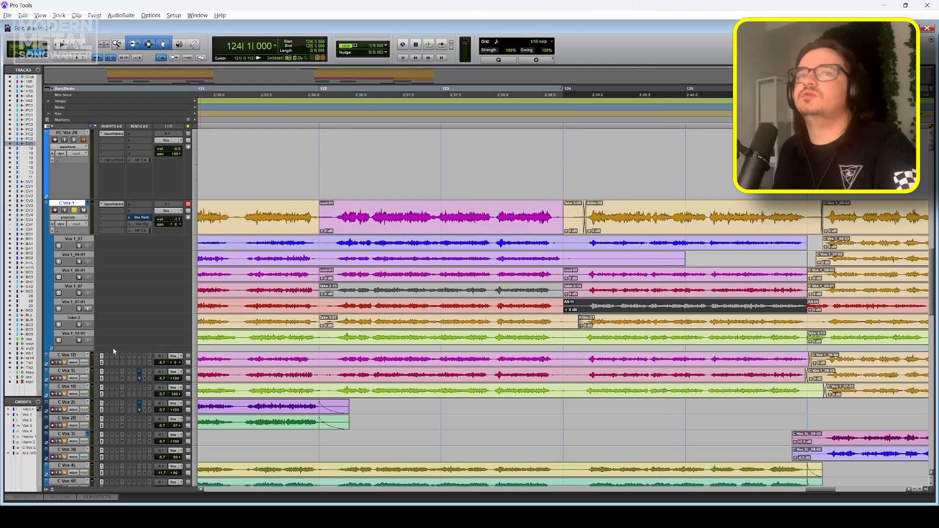
Solo the Vox 1_12-01 playlist and audition its bars 124 to 126 in repeated passes
click(80, 341)
key(space)
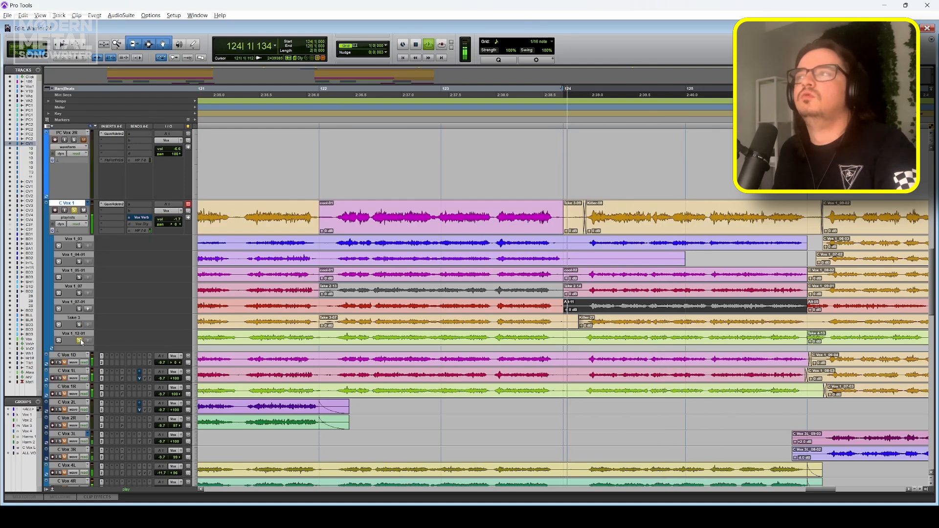
key(space)
drag(567, 337, 789, 342)
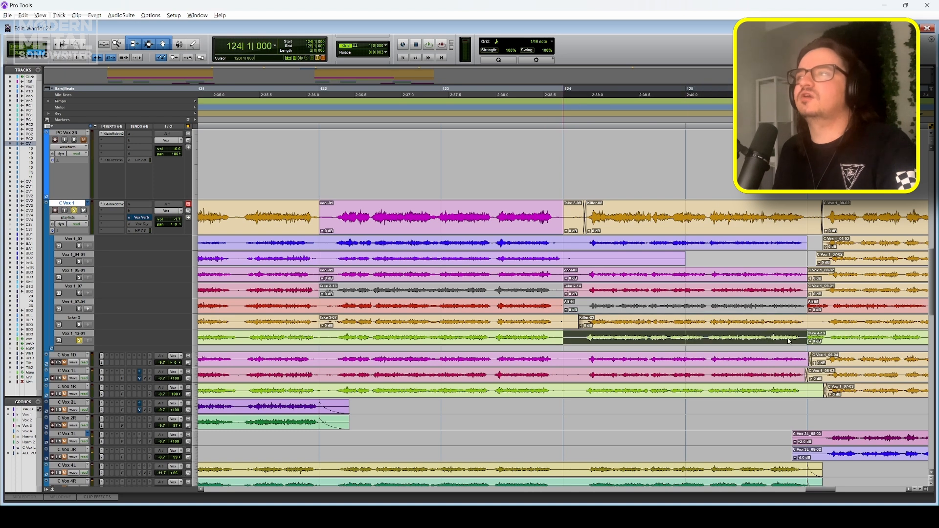
double_click(709, 337)
click(707, 336)
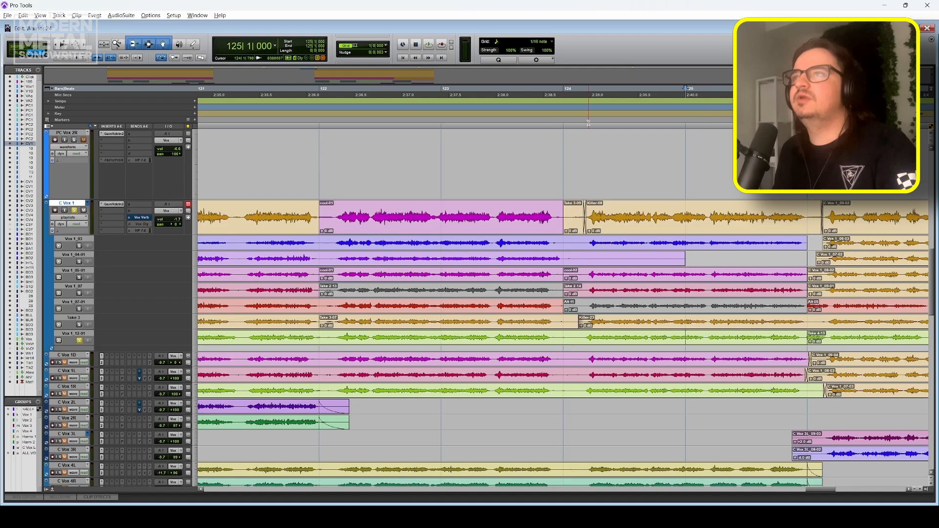
key(space)
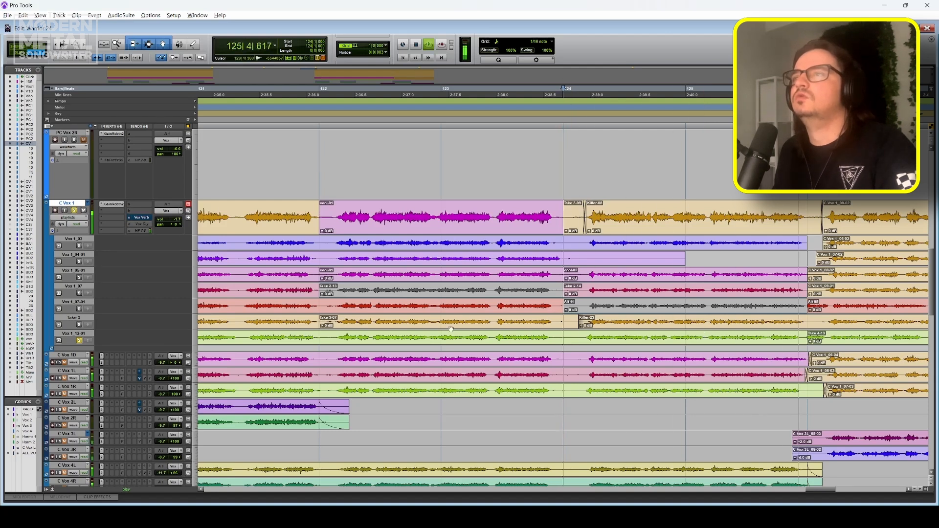
key(space)
key(space)
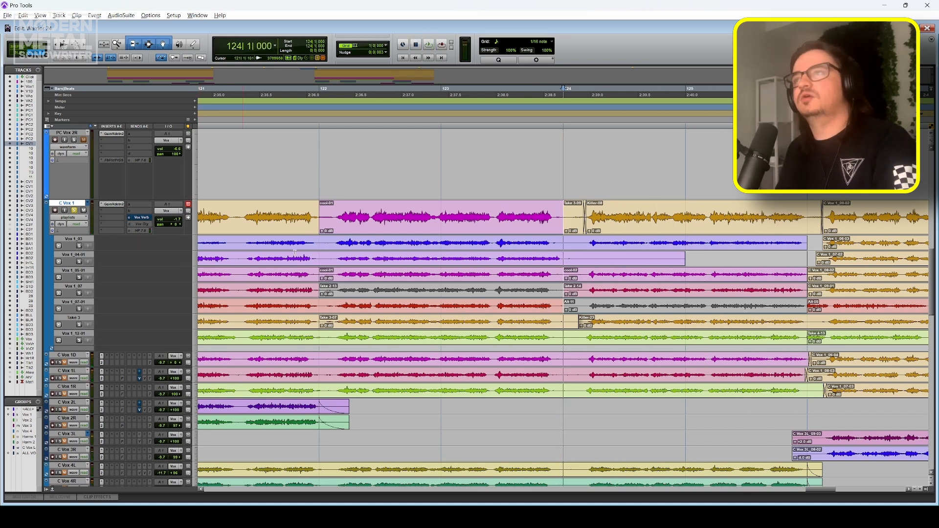
Place the playback start at bar 126 and audition the C Vox 1 comp from there to bar 132
click(627, 227)
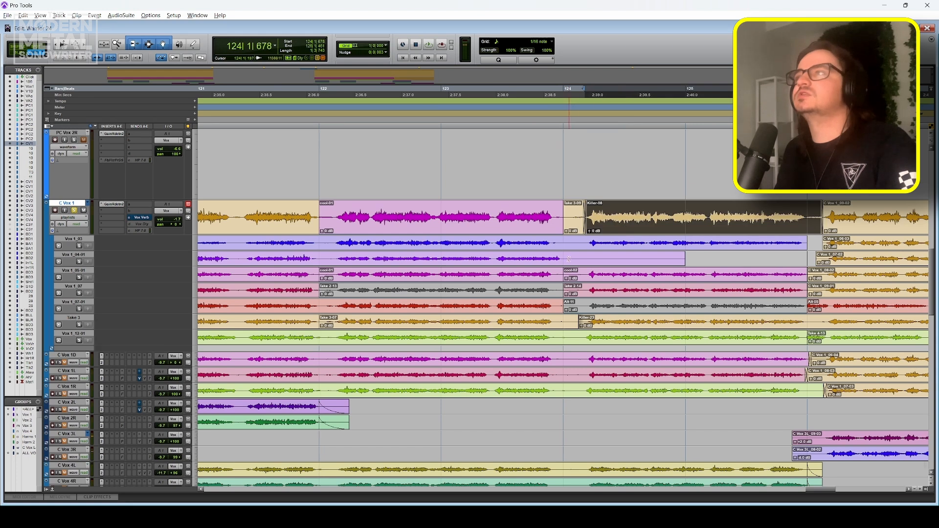
scroll(550, 266, right, 10)
scroll(549, 266, left, 4)
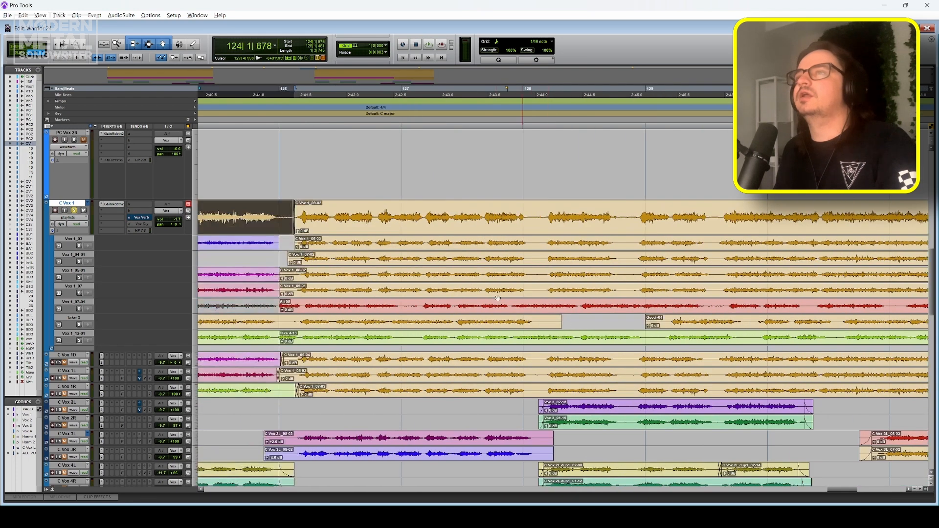
click(368, 230)
key(ctrl+bracketleft)
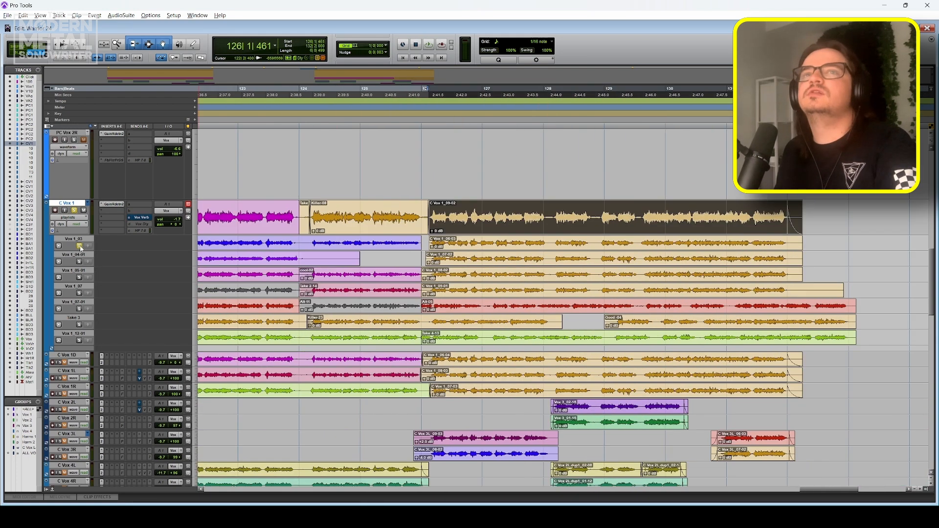
click(422, 90)
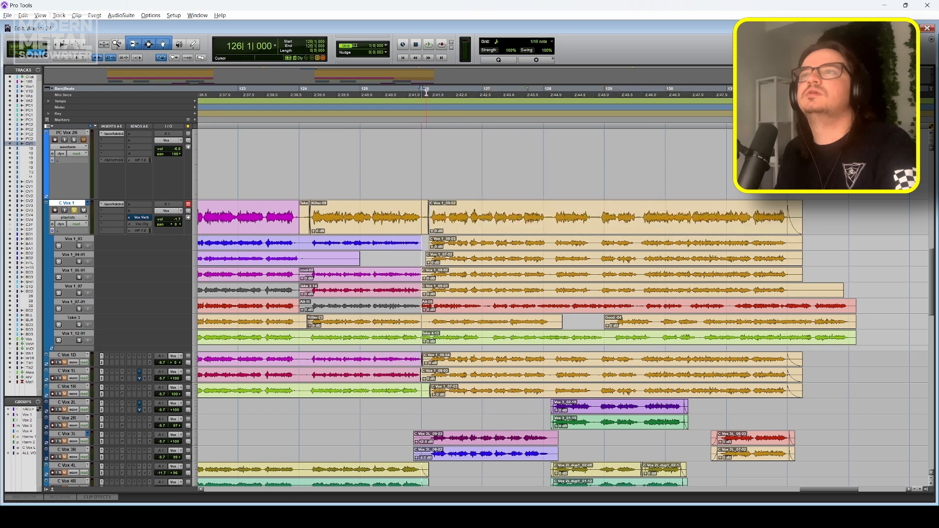
key(space)
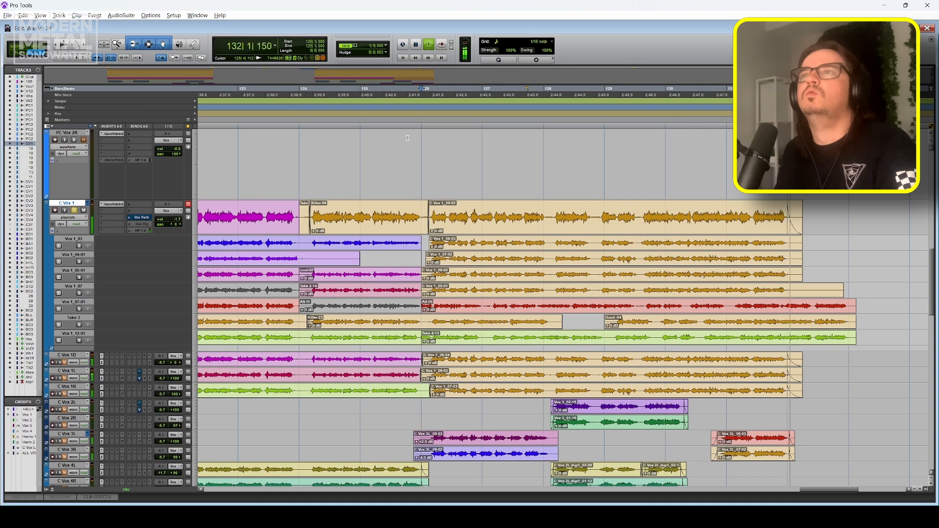
key(space)
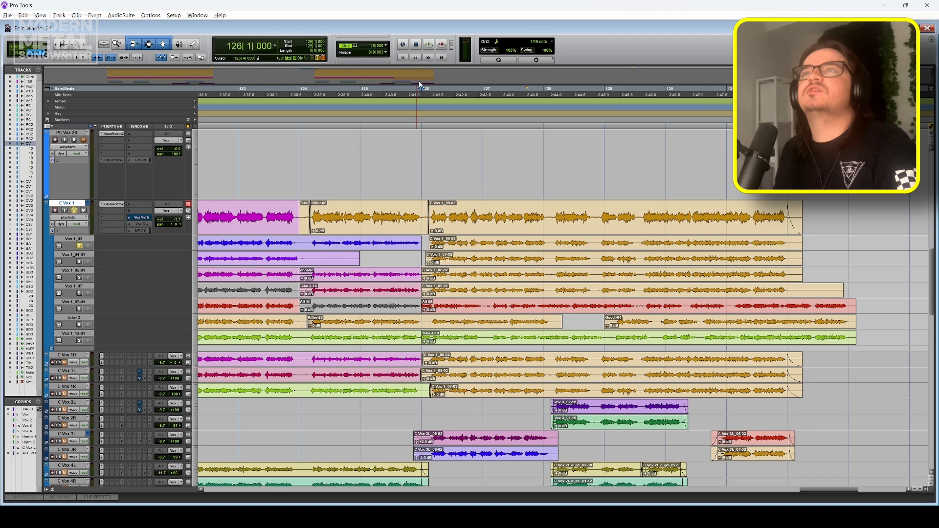
Compare the soloed Vox 1_03 playlist with the C Vox 1 comp in repeated passes from bar 126
key(space)
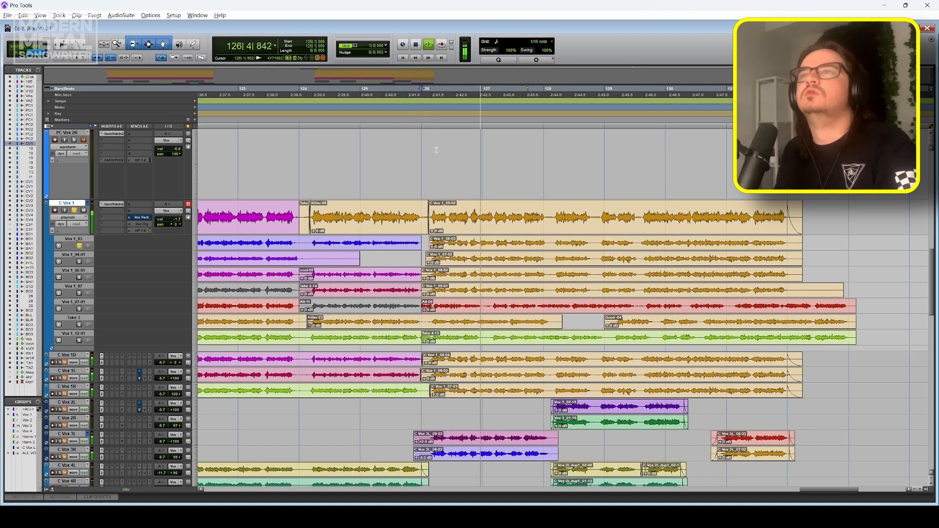
key(space)
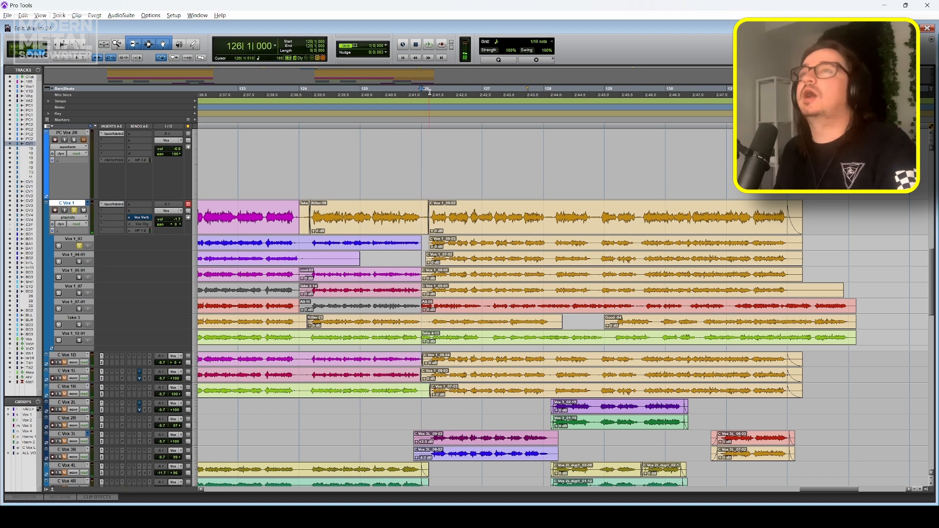
scroll(487, 155, up, 2)
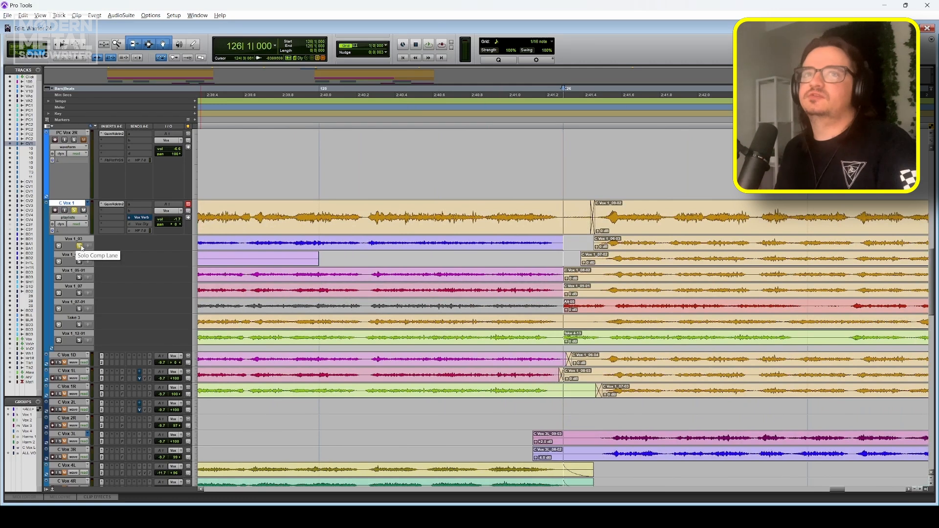
key(space)
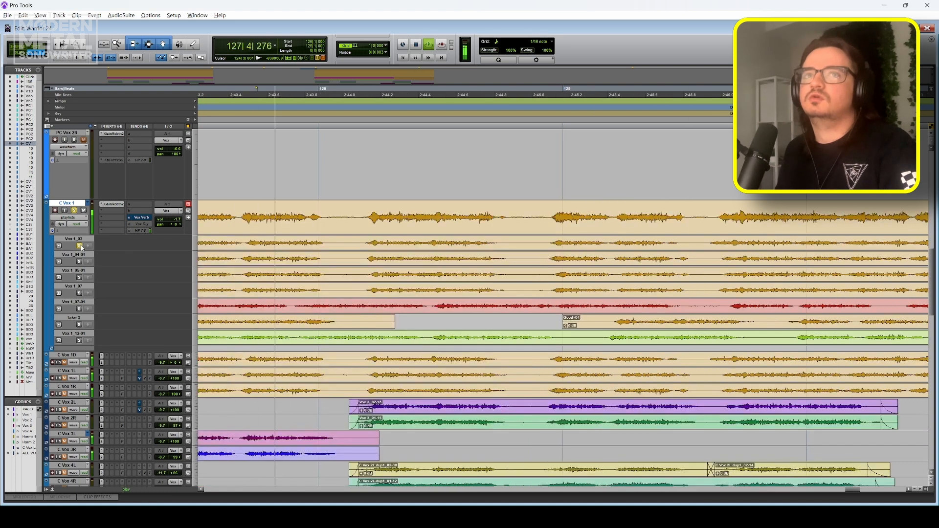
key(space)
key(space)
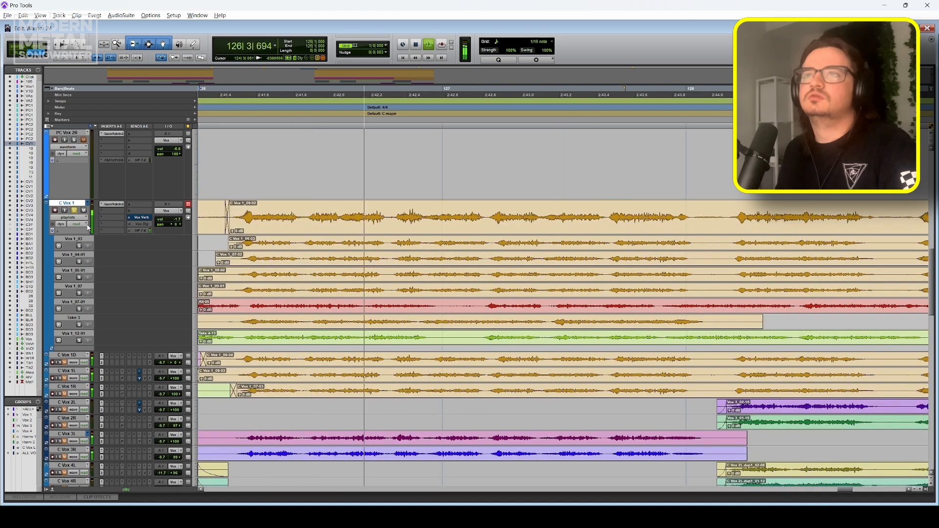
key(space)
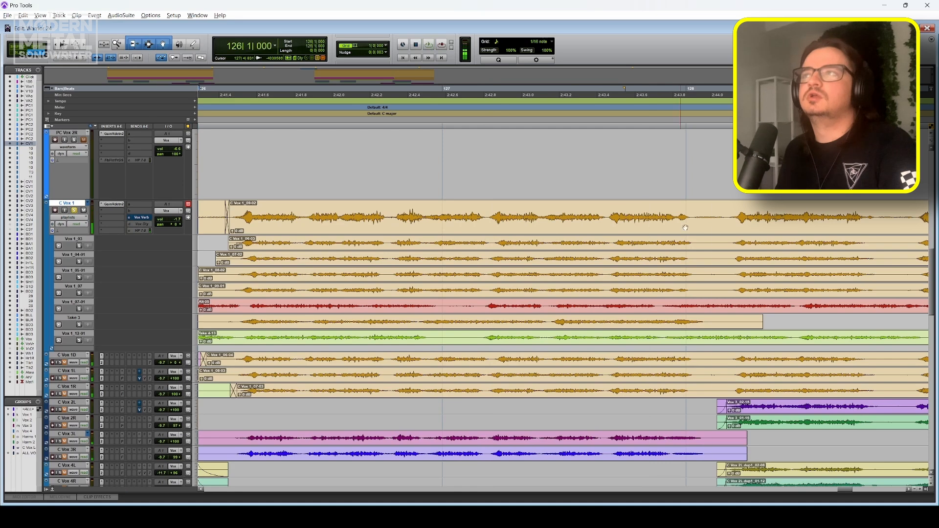
Split the C Vox 1 clip at bar 128, replace its phrase from bar 126 with the Vox 1_03 playlist's audio, and play it
key(ctrl+e)
click(635, 219)
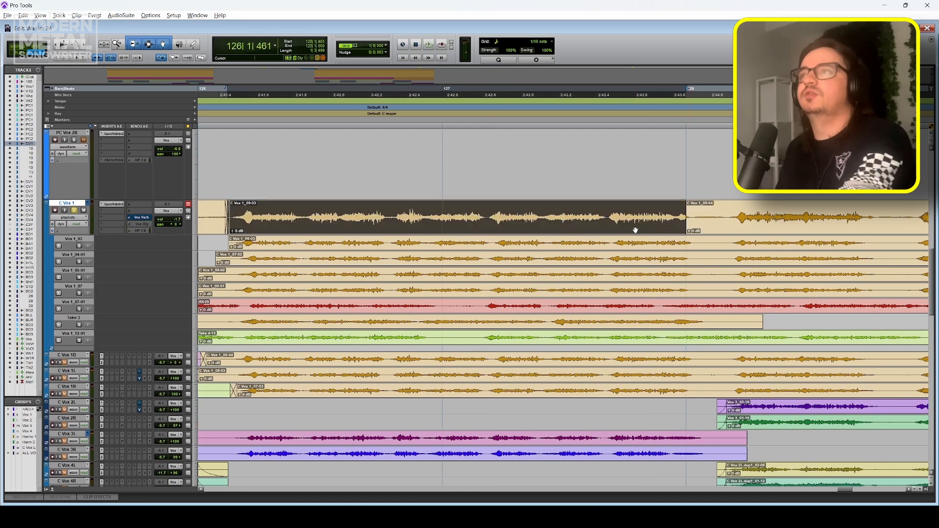
key(Delete)
drag(700, 241, 230, 243)
key(ctrl+alt+v)
click(214, 94)
key(space)
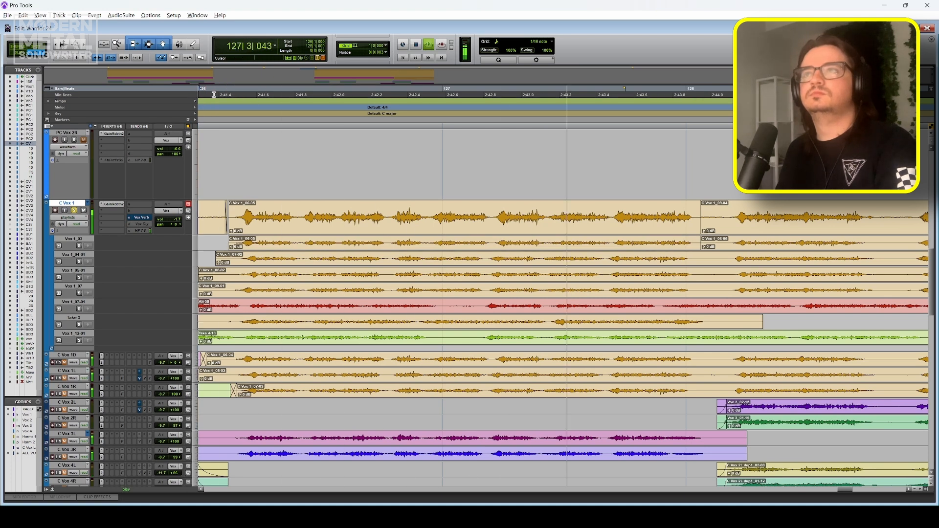
Solo and audition the Vox 1_04-01, Vox 1_05-01, Vox 1_07 and Vox 1_07-01 playlists in turn from beat 2 of bar 126
key(ctrl+alt+minus)
key(ctrl+alt+minus)
click(239, 252)
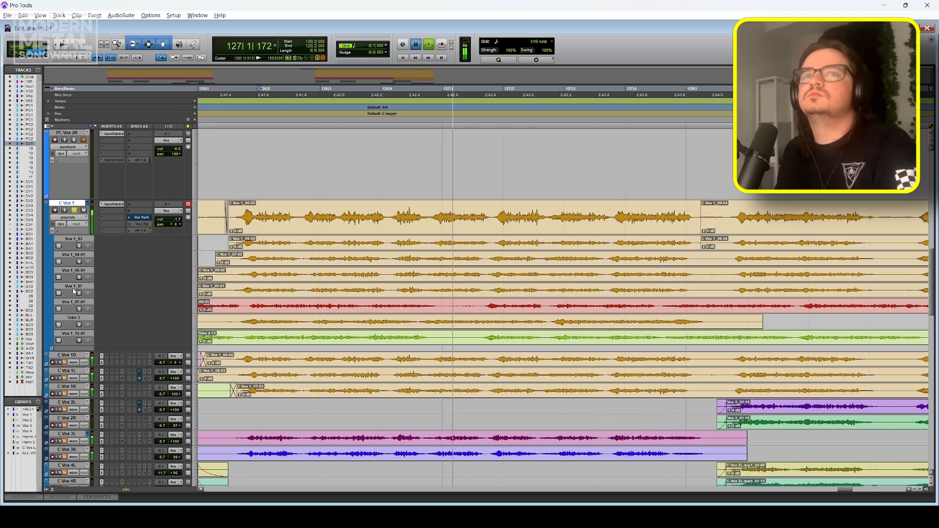
key(space)
click(78, 262)
key(space)
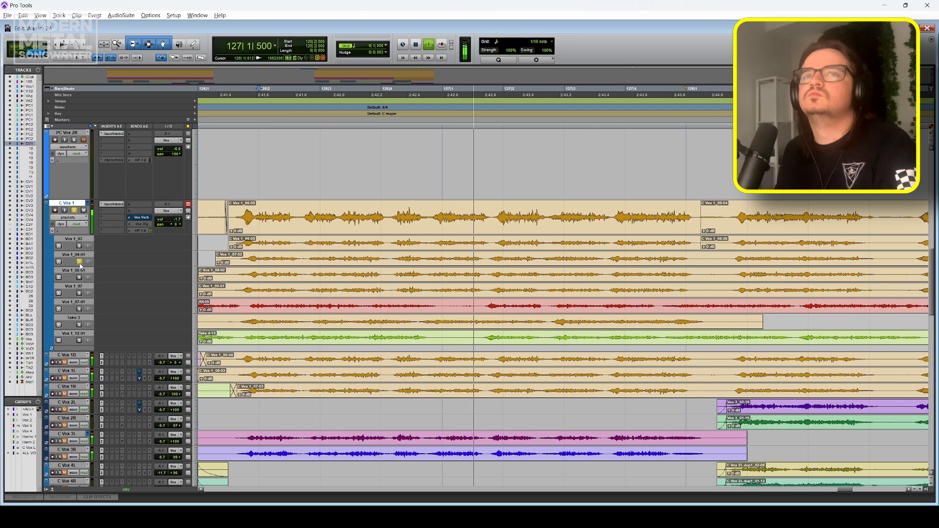
key(space)
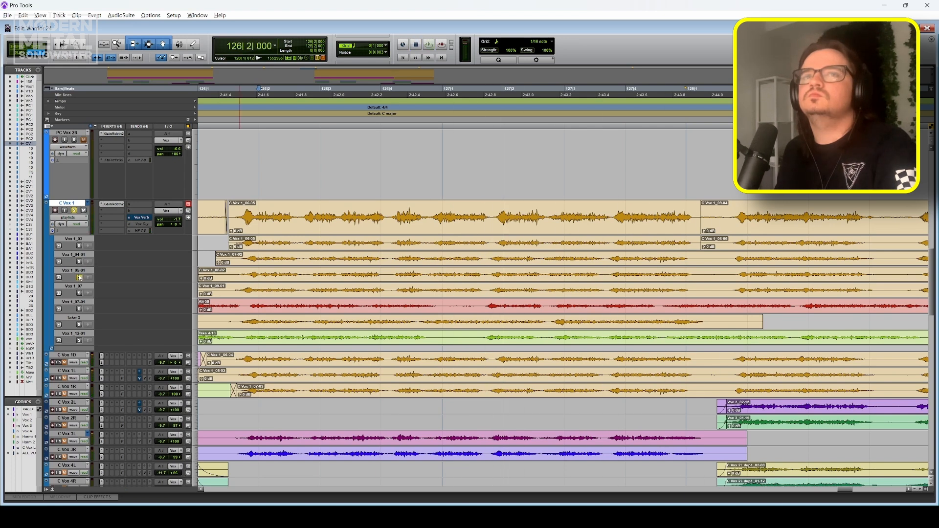
key(space)
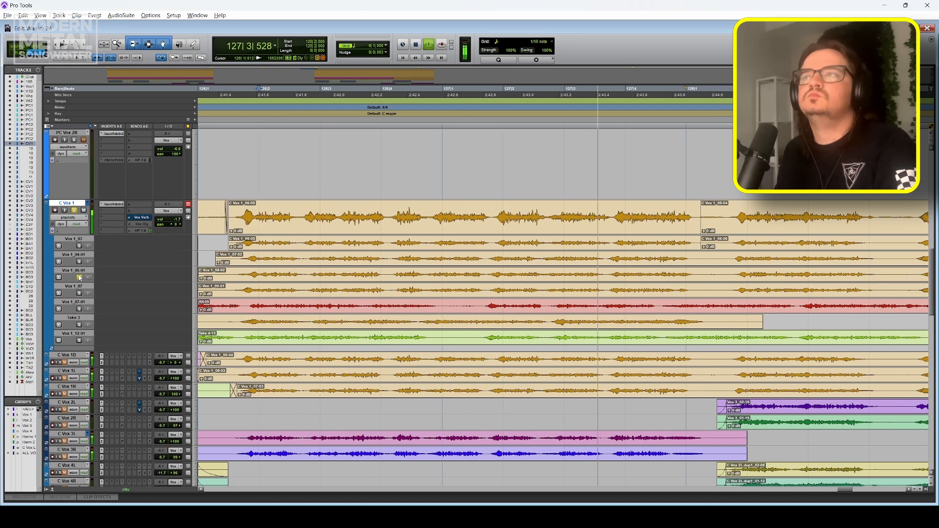
click(80, 293)
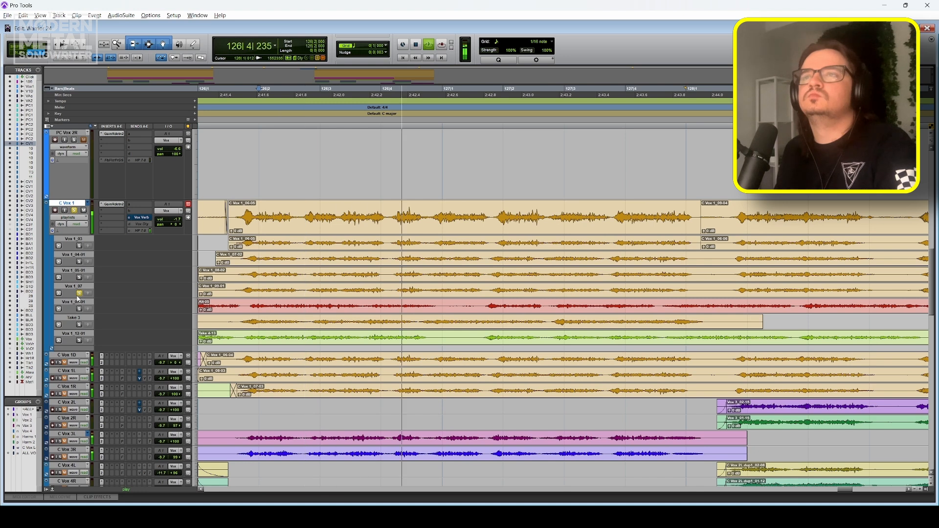
key(space)
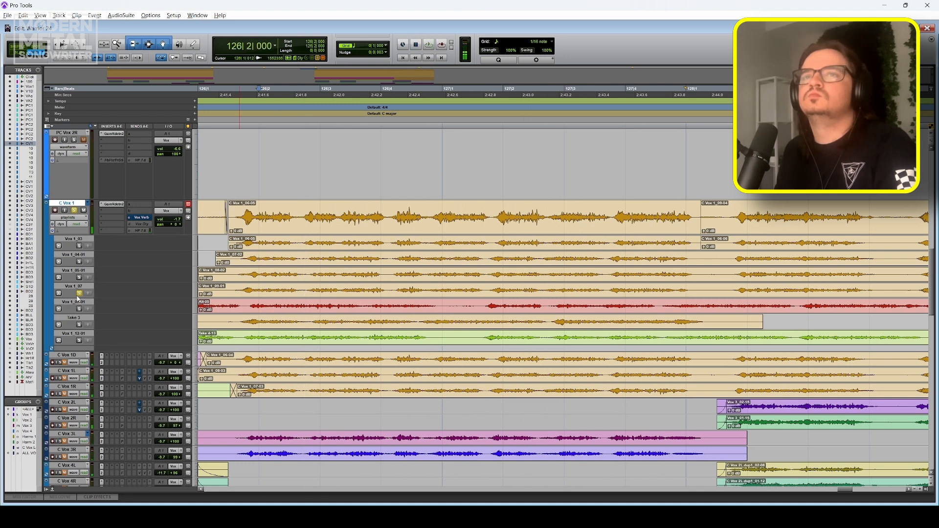
click(79, 309)
key(space)
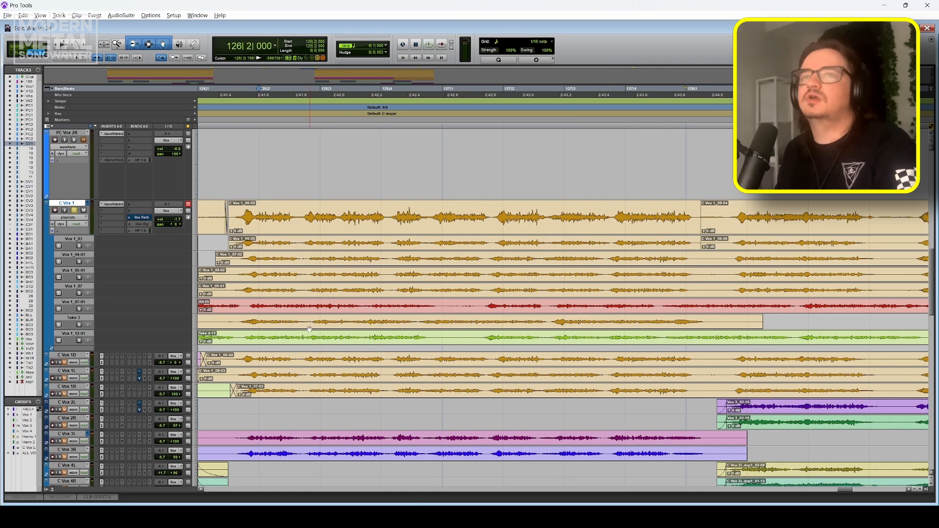
Trim the start of the Alt clip in the Vox 1_07-01 playlist to beat 3 of bar 128
drag(199, 307, 346, 301)
drag(345, 301, 807, 300)
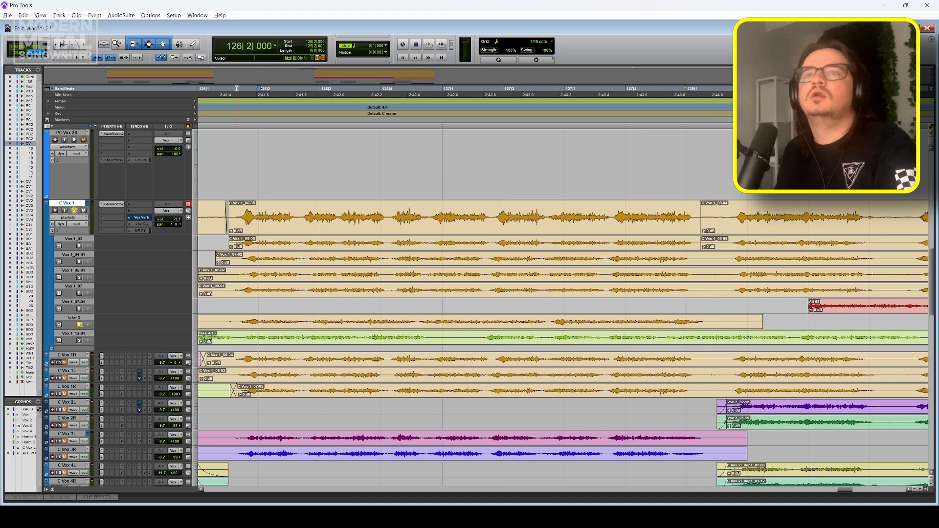
Solo and audition the Take 3 and Vox 1_12-01 playlists across bars 126 to 128
key(space)
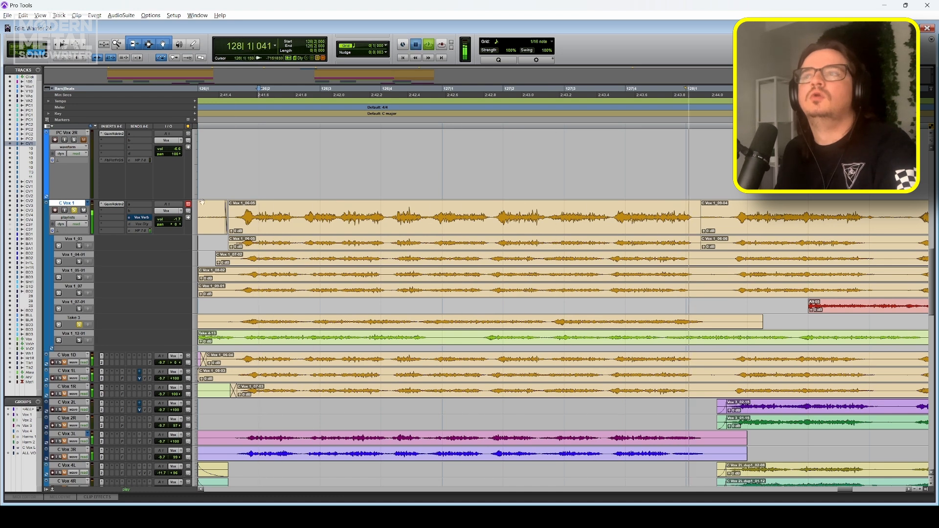
key(space)
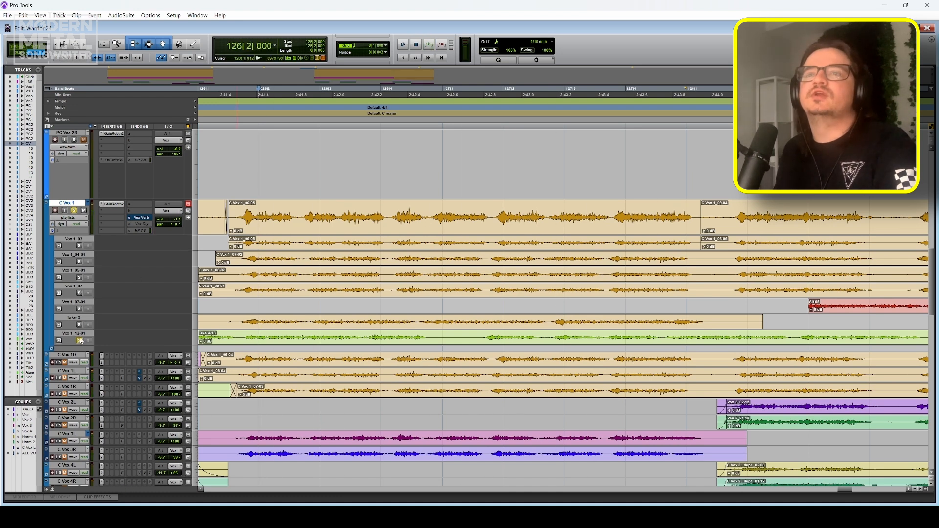
key(space)
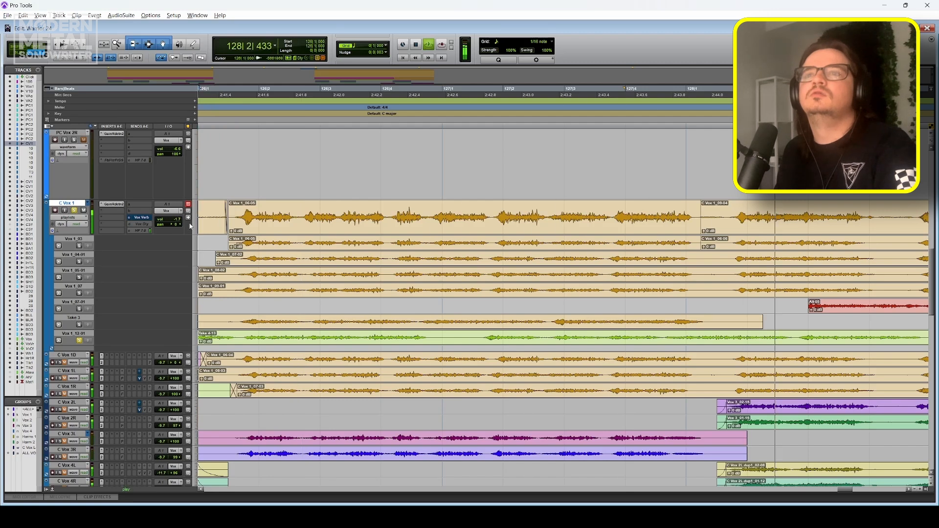
key(space)
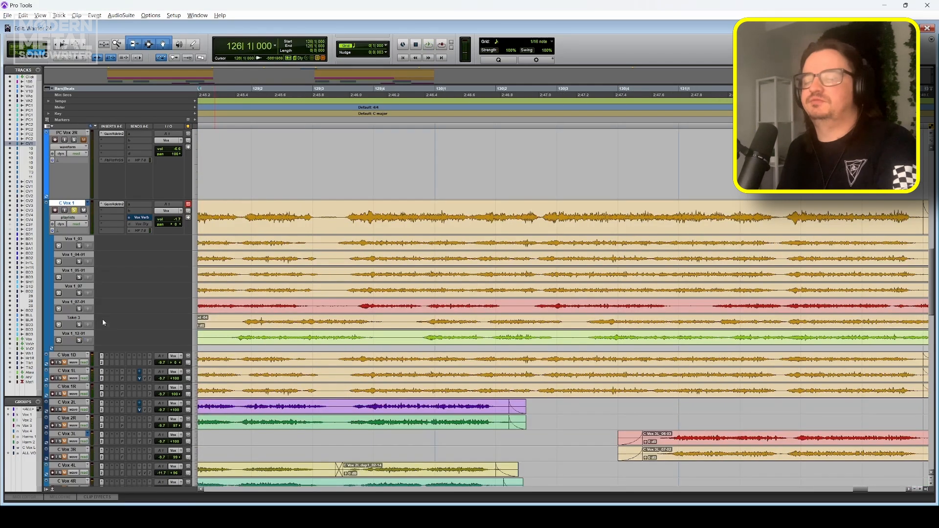
Locate the replaced phrase in the C Vox 1 comp and audition the comp from bar 126 with no playlist soloed
key(r)
scroll(289, 295, left, 3)
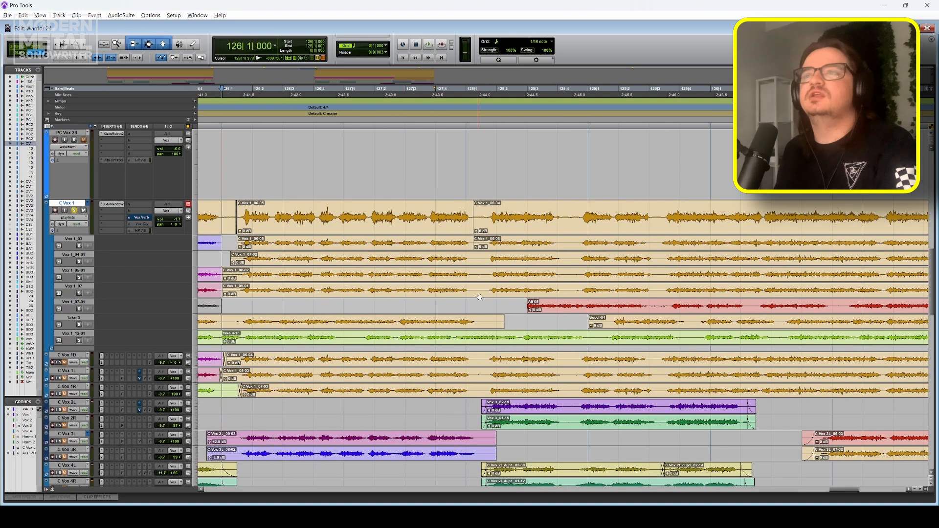
click(445, 229)
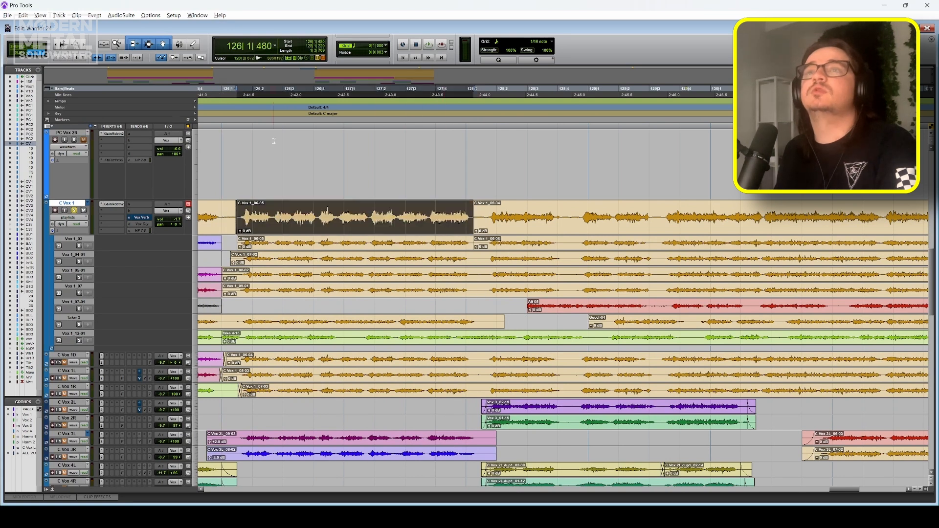
click(235, 89)
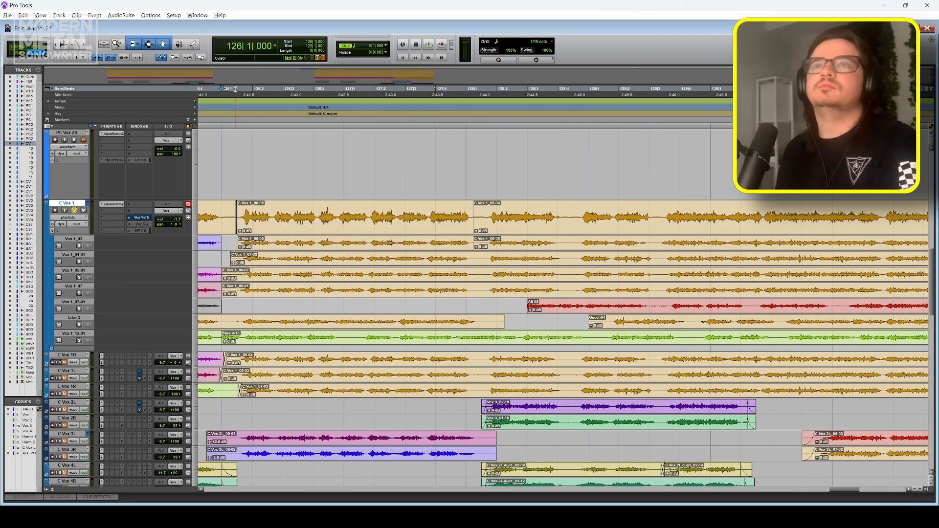
key(space)
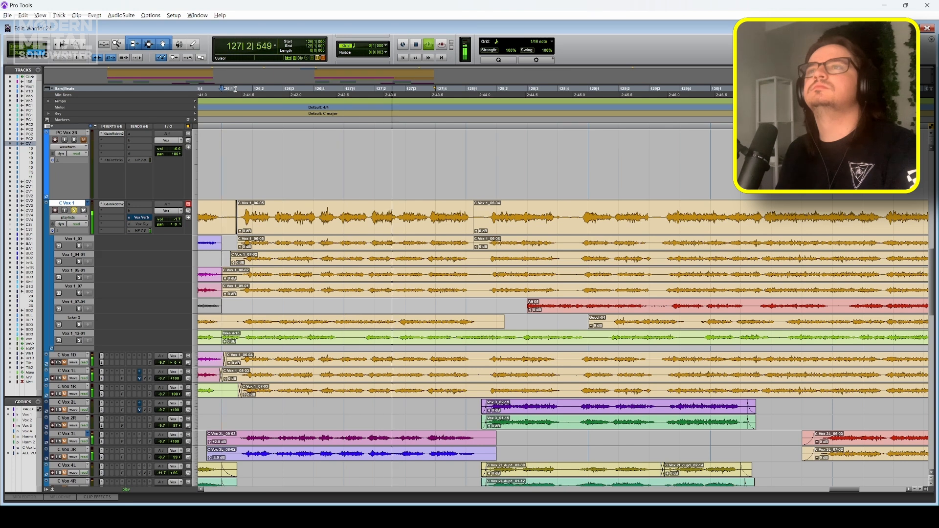
scroll(323, 197, right, 2)
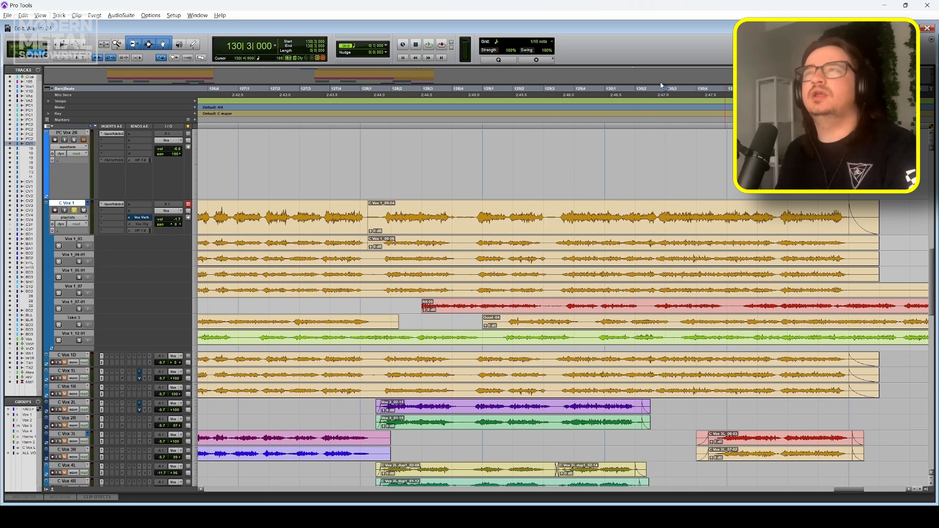
Compare the C Vox 1 comp with the soloed Vox 1_03 playlist on the final phrase around beat 3 of bar 130
click(655, 90)
key(space)
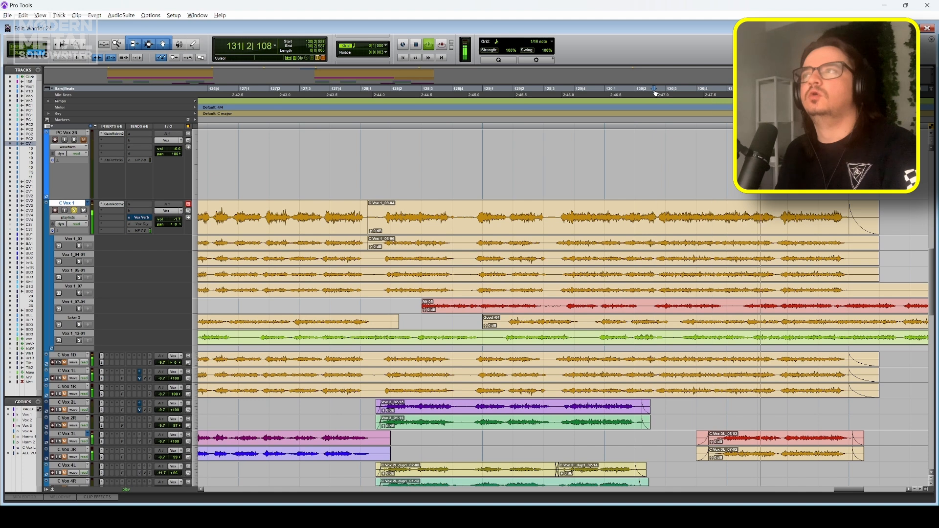
key(space)
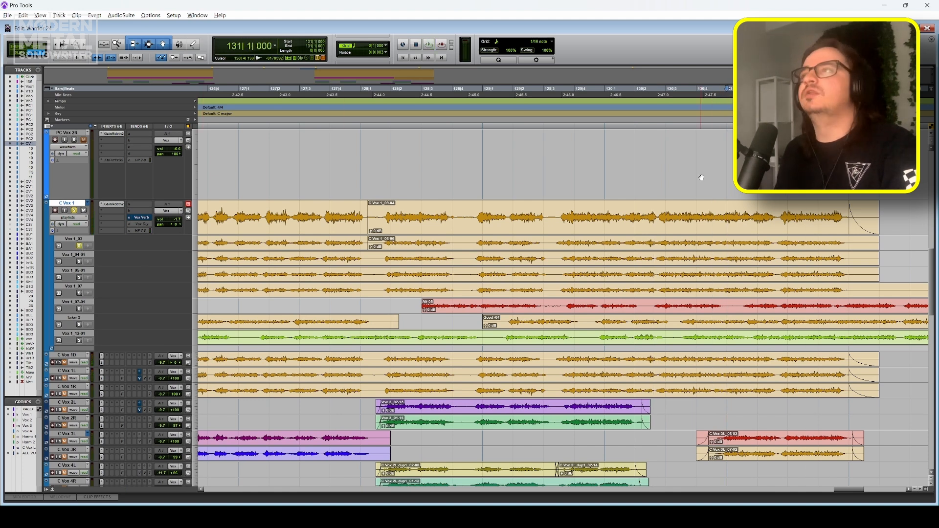
click(664, 91)
key(space)
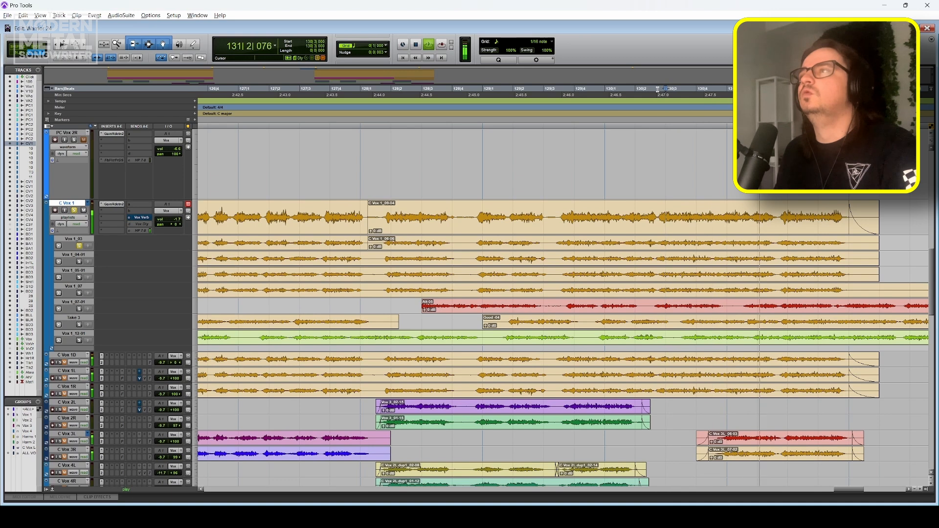
key(space)
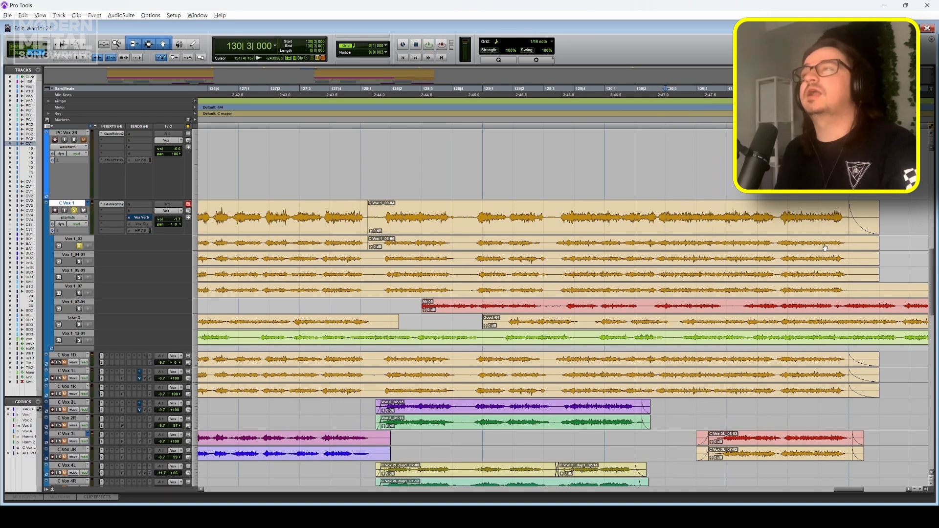
Solo the Vox 1_04-01 playlist and audition its final phrase from beat 2 of bar 130
drag(851, 240, 732, 247)
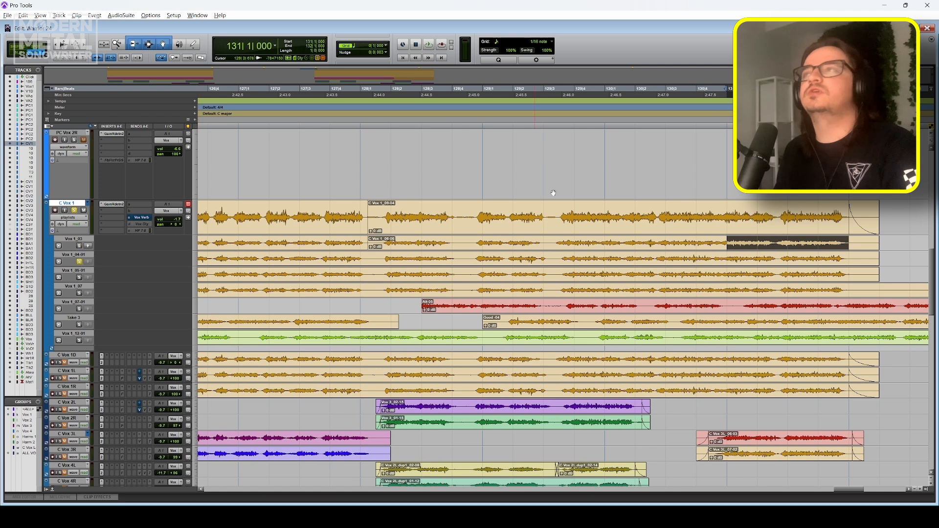
click(638, 94)
key(space)
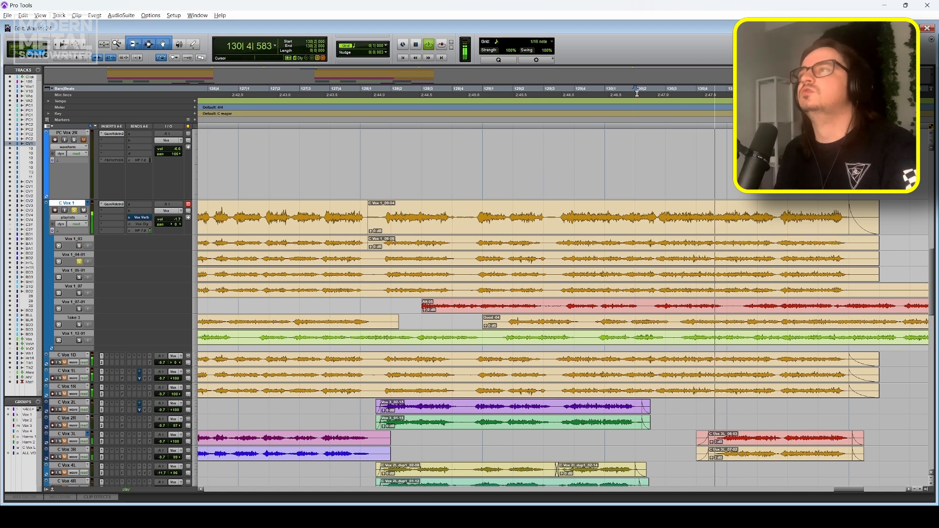
key(space)
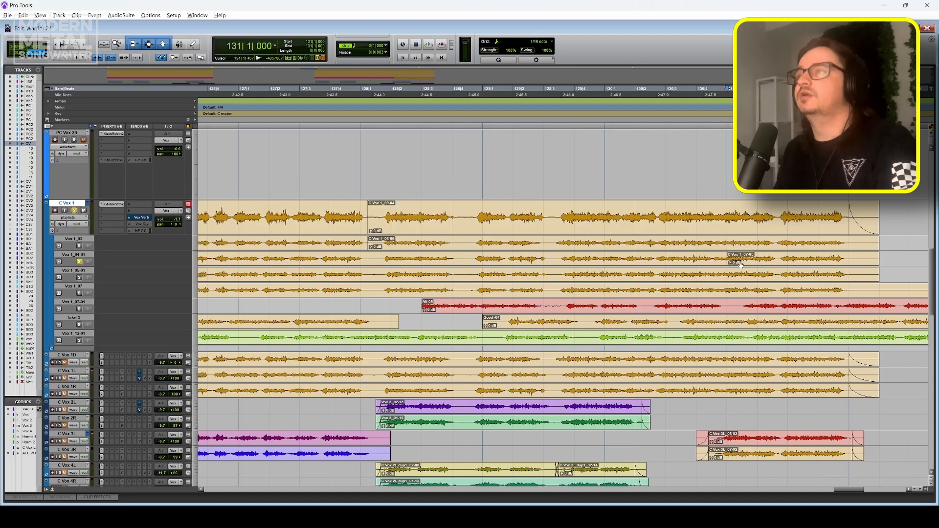
Copy the Vox 1_04-01 phrase starting at bar 131 into the C Vox 1 comp and crossfade it with the preceding clip
click(767, 265)
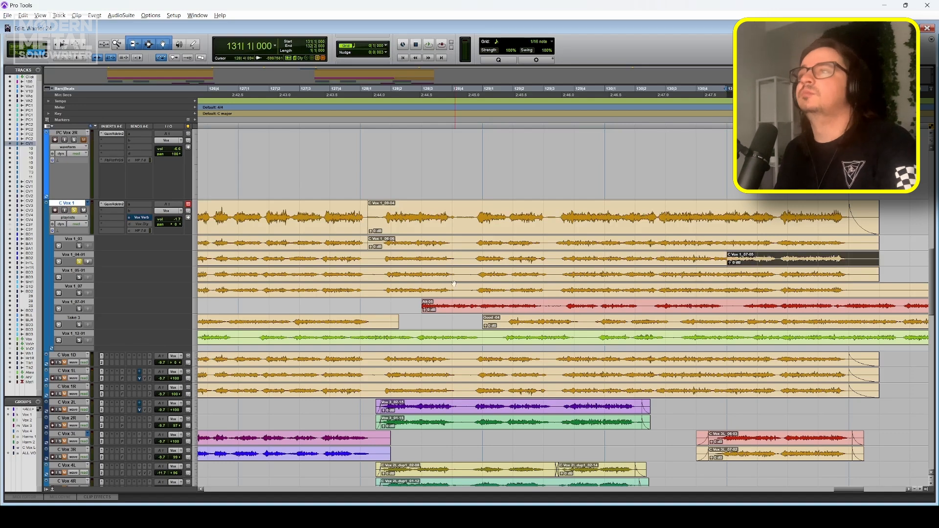
click(88, 262)
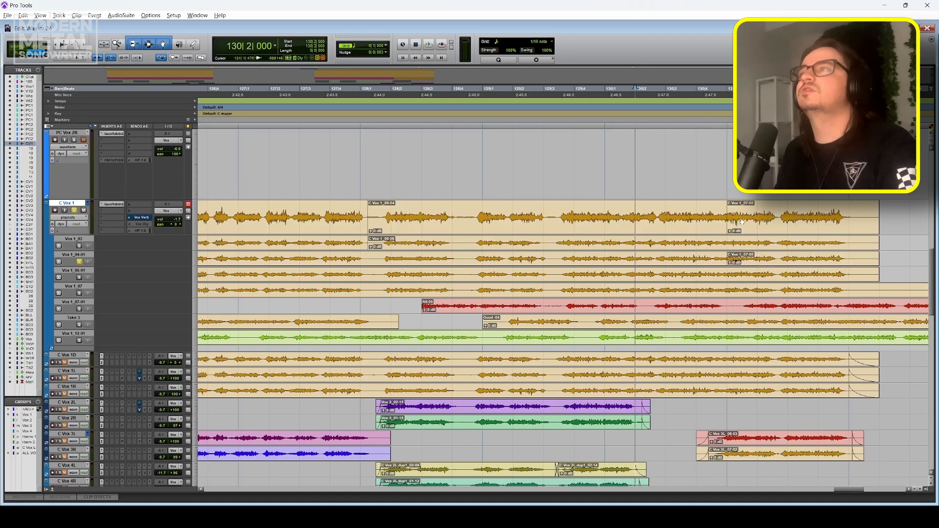
scroll(564, 239, right, 3)
key(t)
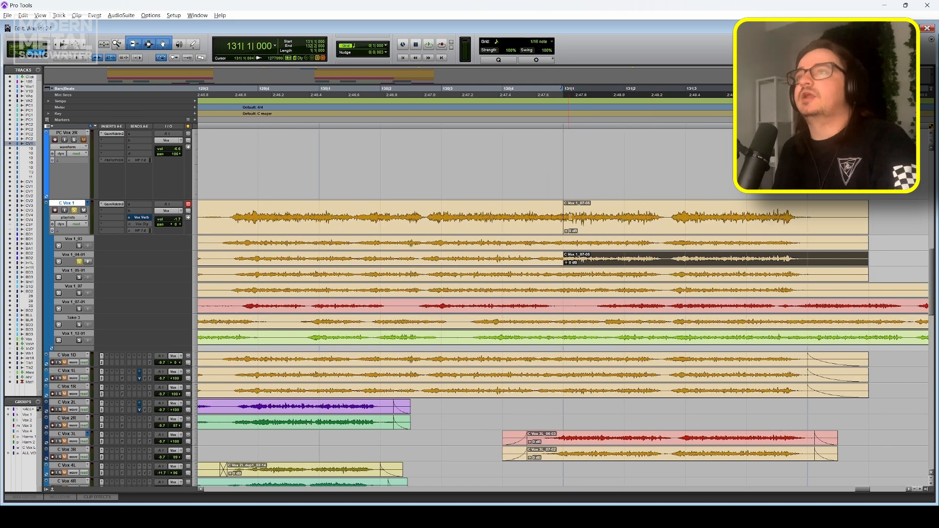
click(589, 225)
shift+click(533, 230)
key(t)
key(t)
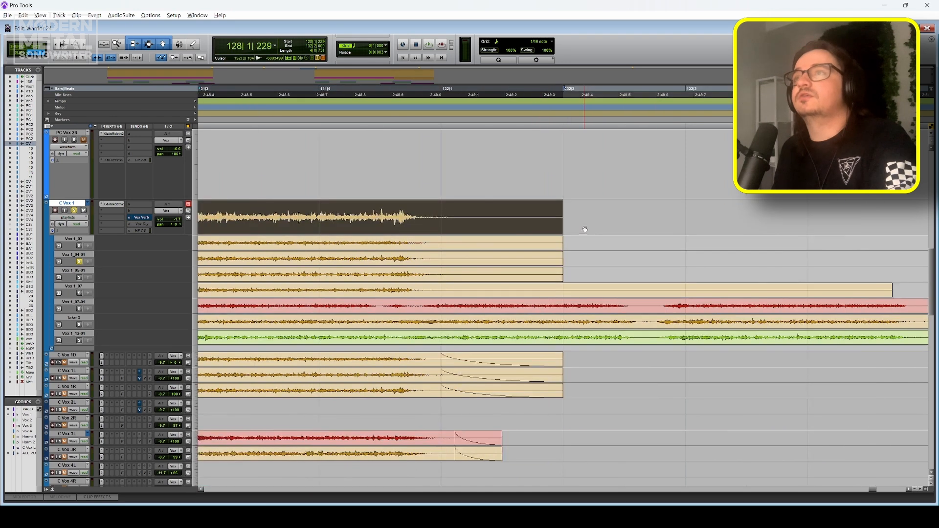
scroll(543, 231, left, 7)
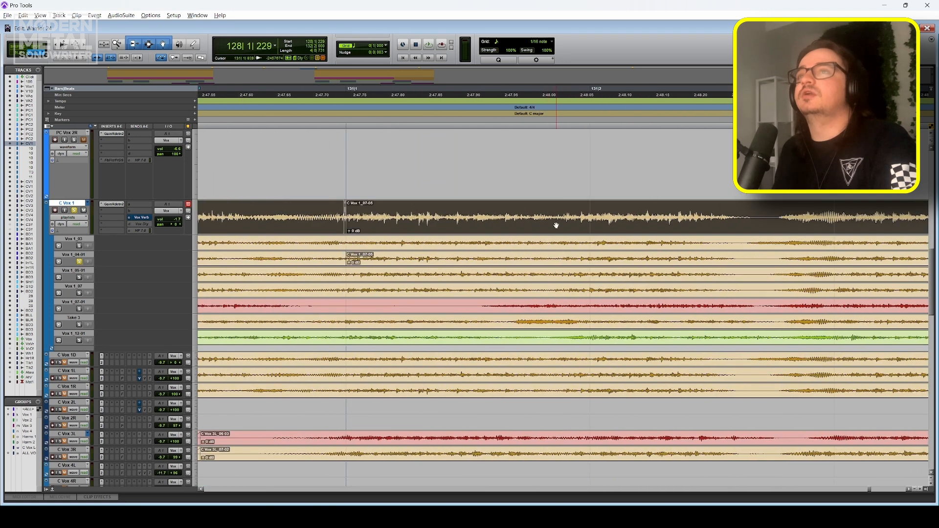
Audition the closing phrases across the new edit, starting from beat 2 of bar 129
key(r)
key(r)
key(r)
click(326, 90)
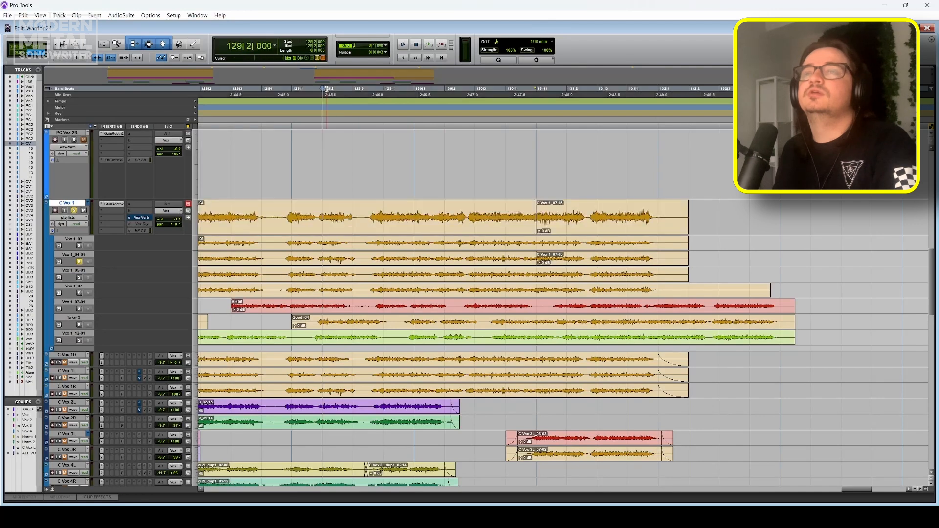
key(space)
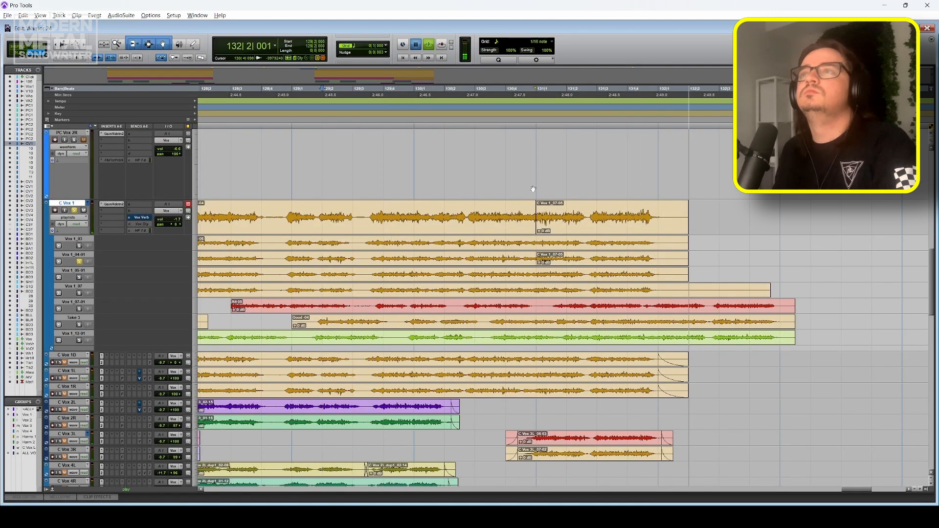
key(space)
Solo and audition the Vox 1_05-01 and Vox 1_07 playlists on the final phrase through bar 131
scroll(553, 210, down, 1)
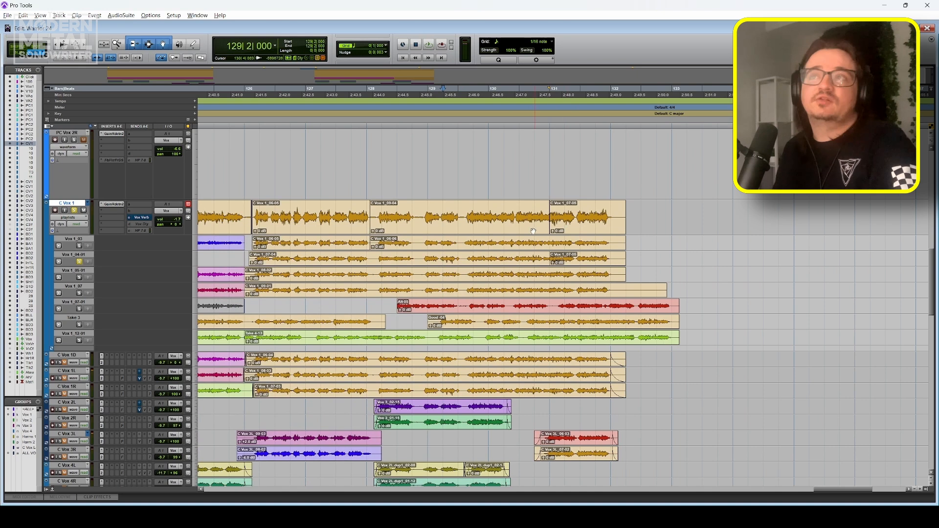
scroll(648, 264, left, 3)
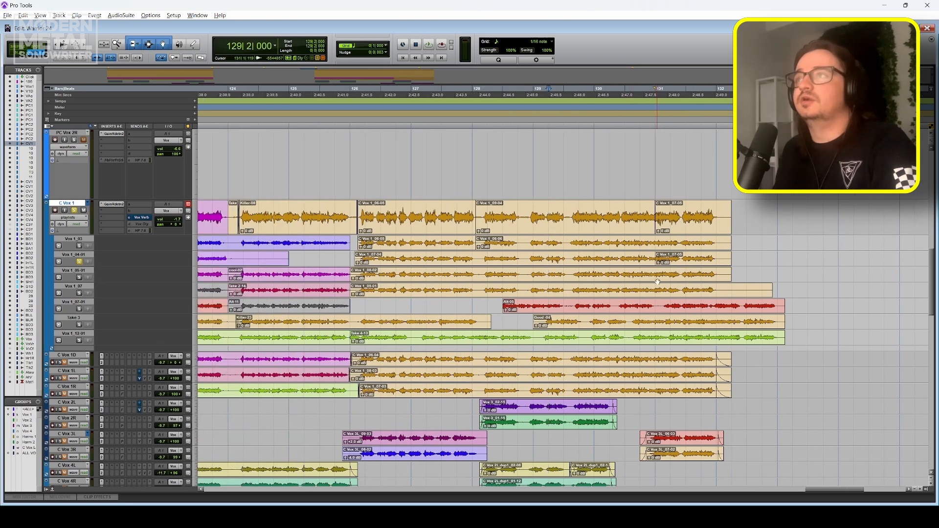
click(427, 268)
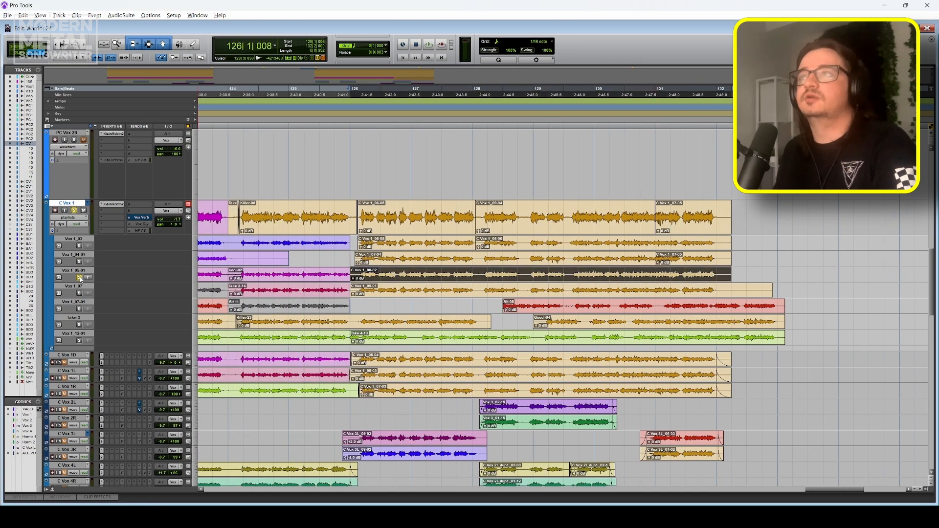
key(space)
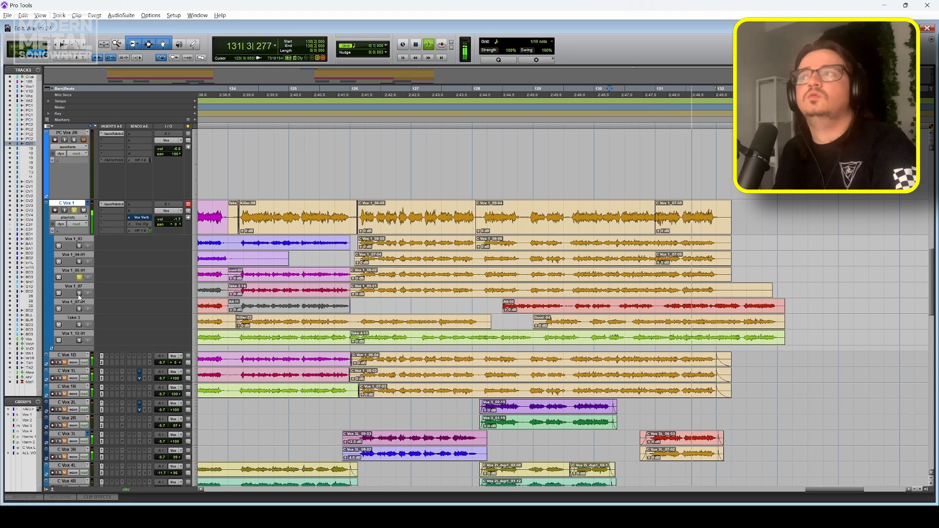
click(79, 293)
key(space)
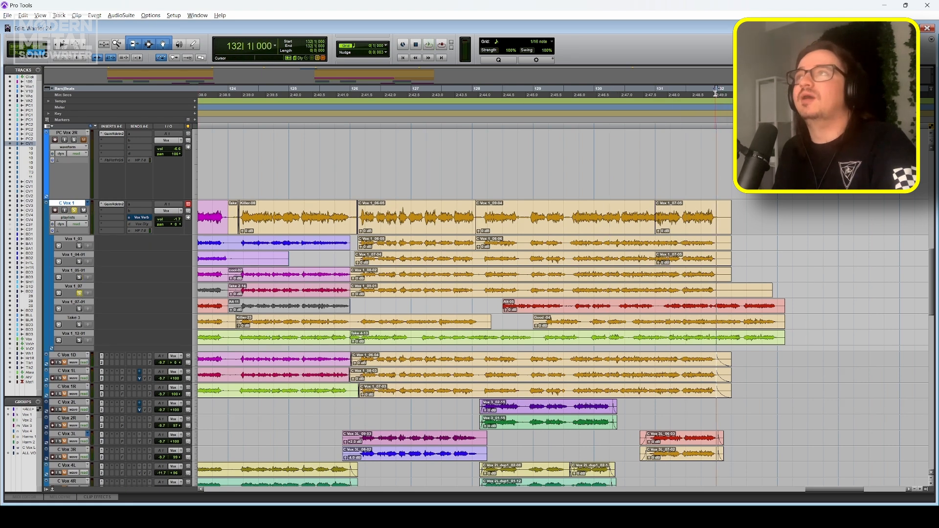
key(space)
Solo the Vox 1_07-01 playlist, audition its ending from beat 2 of bar 130 and select its Alt clip from bar 131
click(79, 308)
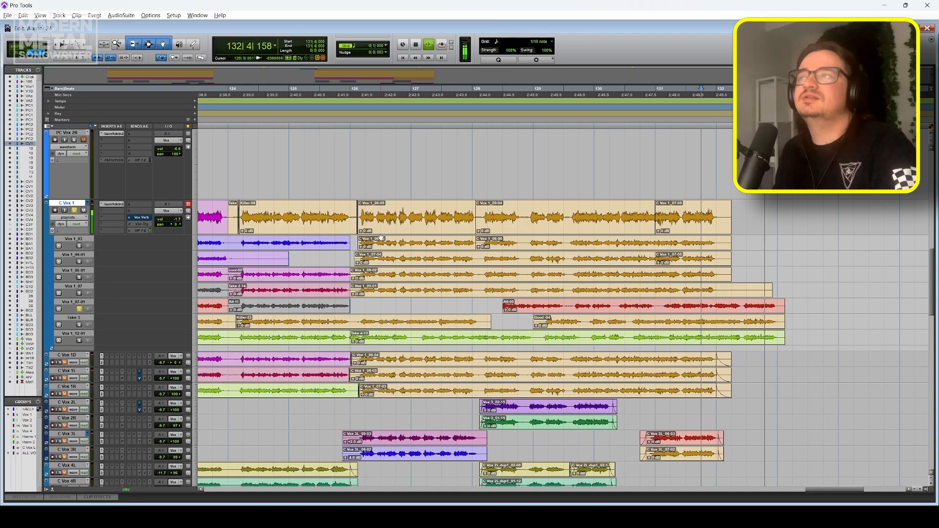
key(space)
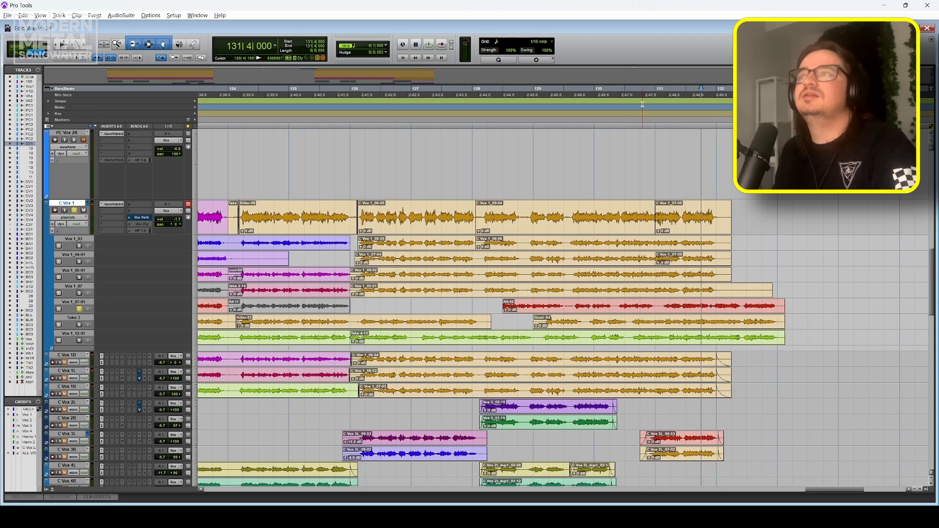
key(space)
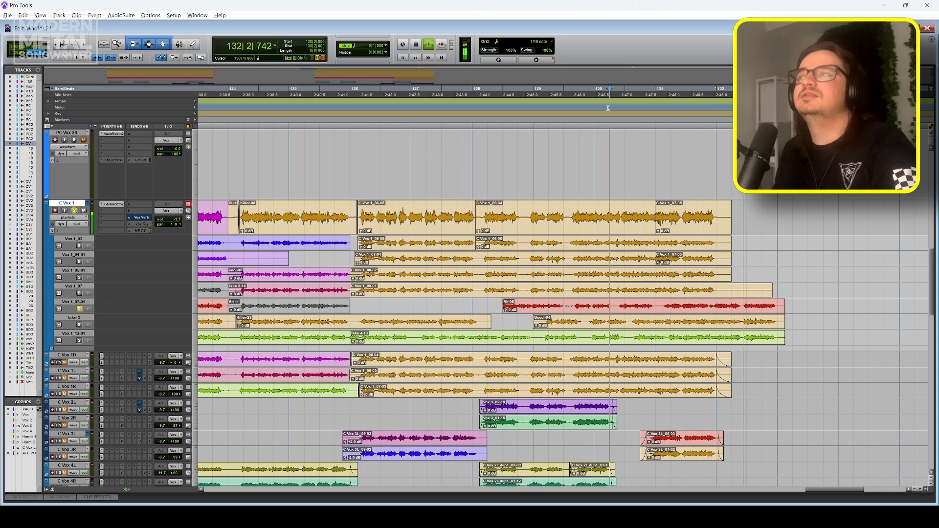
key(space)
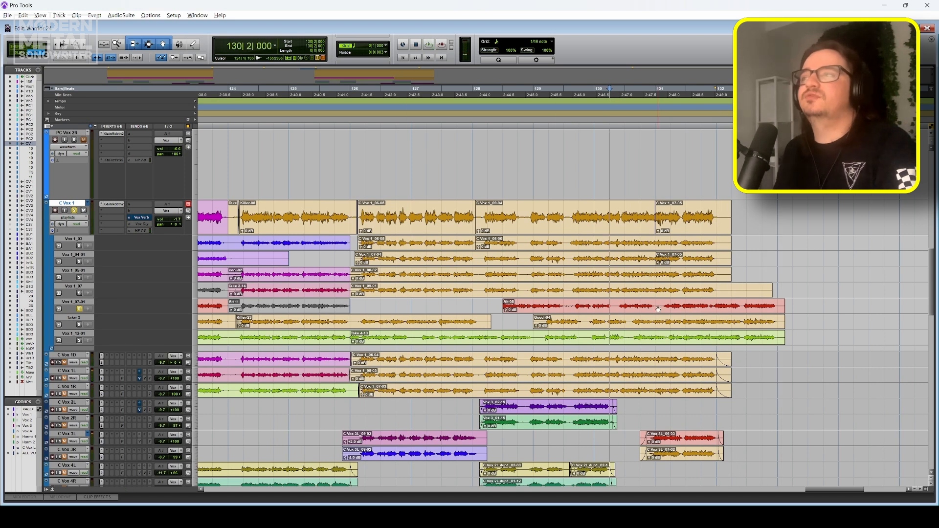
drag(657, 305, 807, 306)
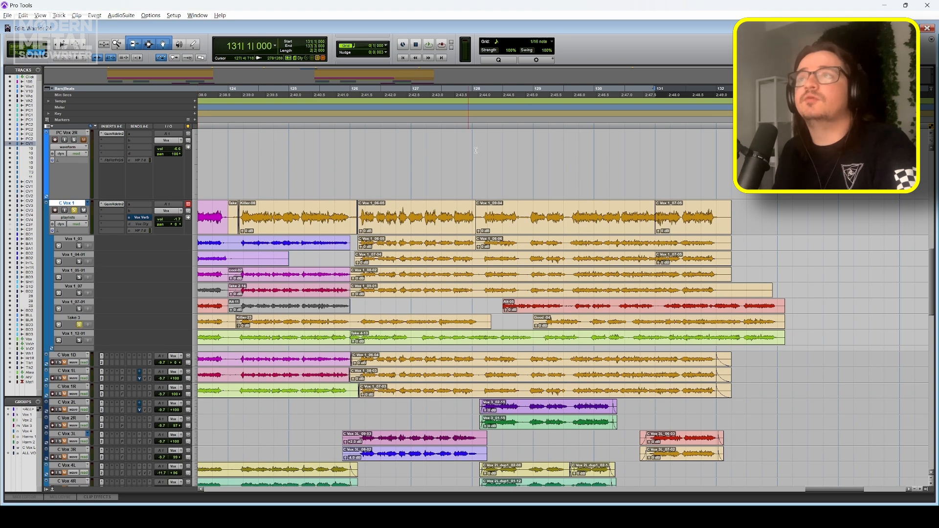
Audition the soloed Take 3 playlist from bar 129 to the end of the take
click(534, 93)
key(space)
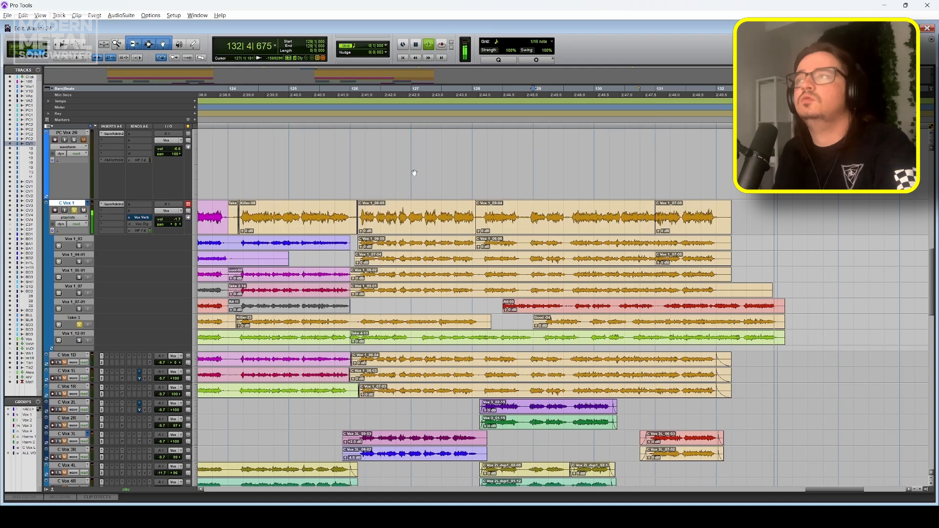
key(space)
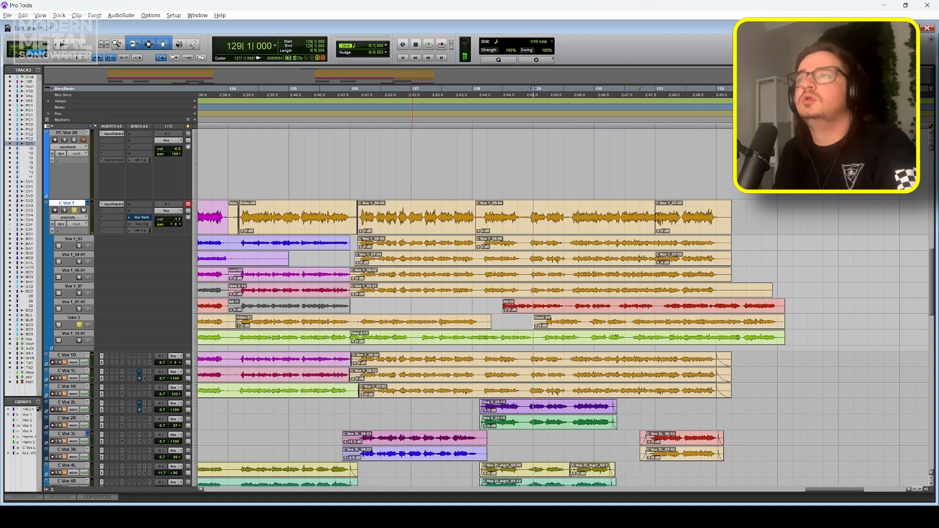
Switch the C Vox 1 track from playlists view back to waveform view
click(73, 218)
click(105, 265)
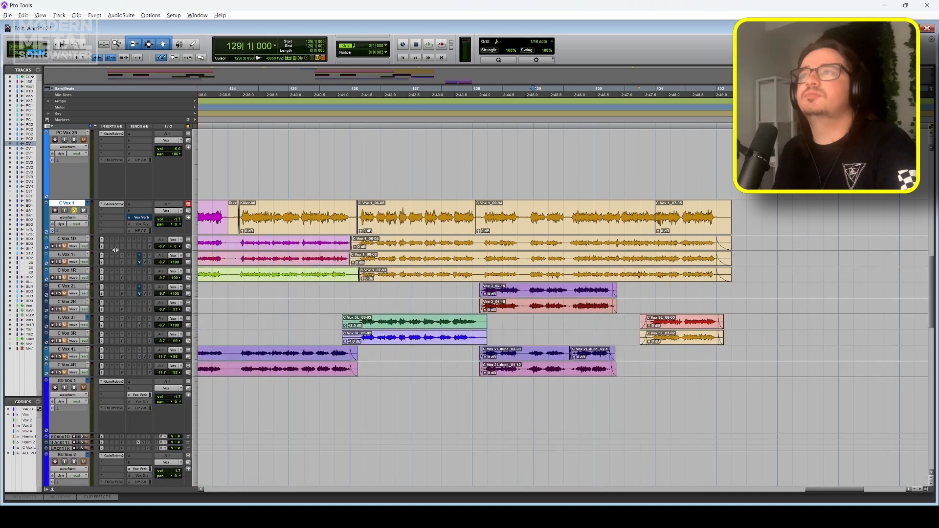
scroll(607, 246, left, 5)
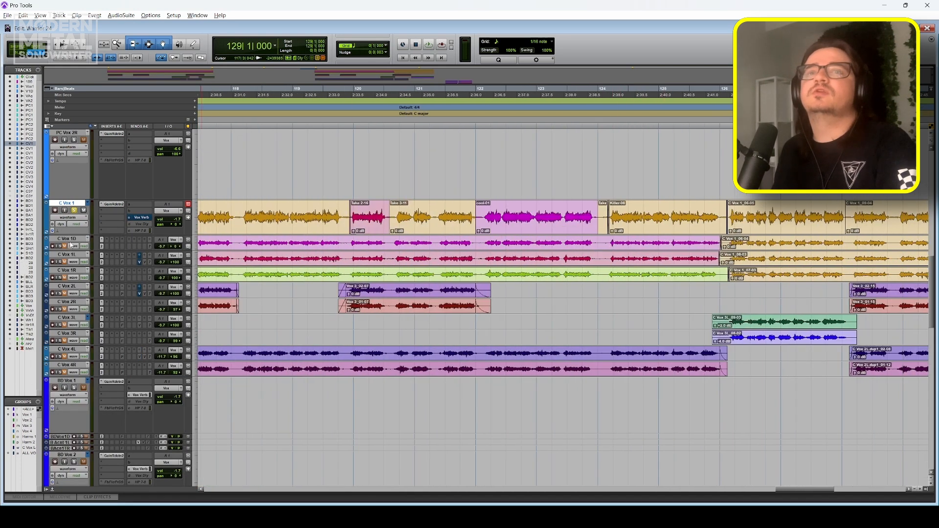
Select the doubles from C Vox 1D through C Vox 4R and shrink their track height
click(71, 239)
shift+click(71, 367)
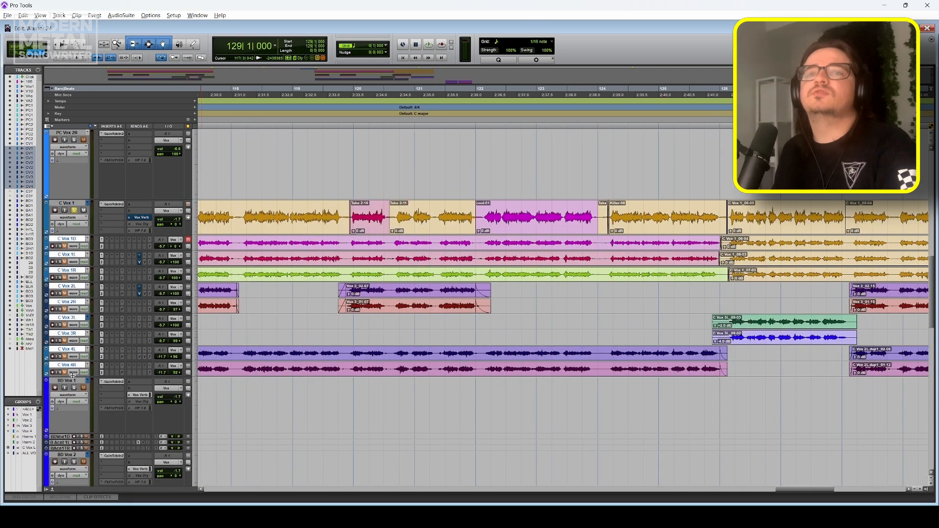
drag(72, 376, 73, 367)
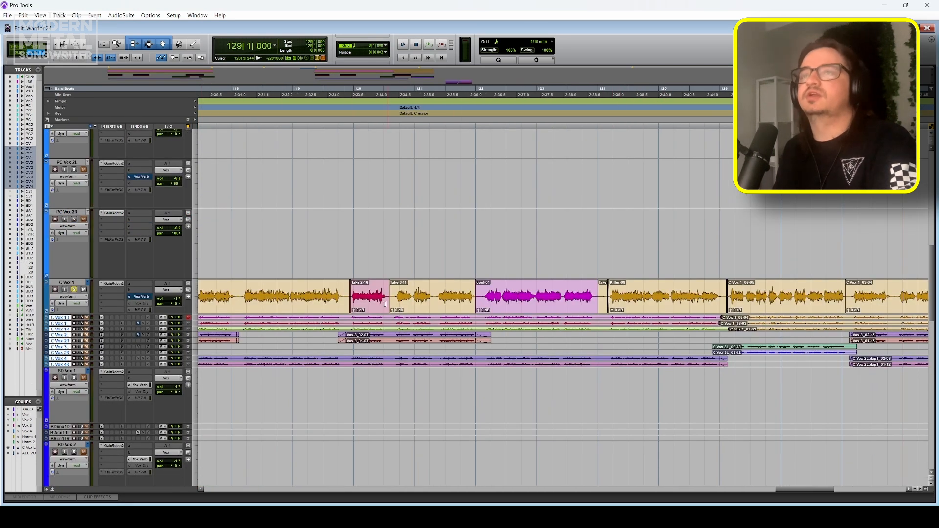
Audition the complete soloed C Vox 1 comp from beat 3 of bar 115 to the end of the chorus
scroll(385, 304, left, 5)
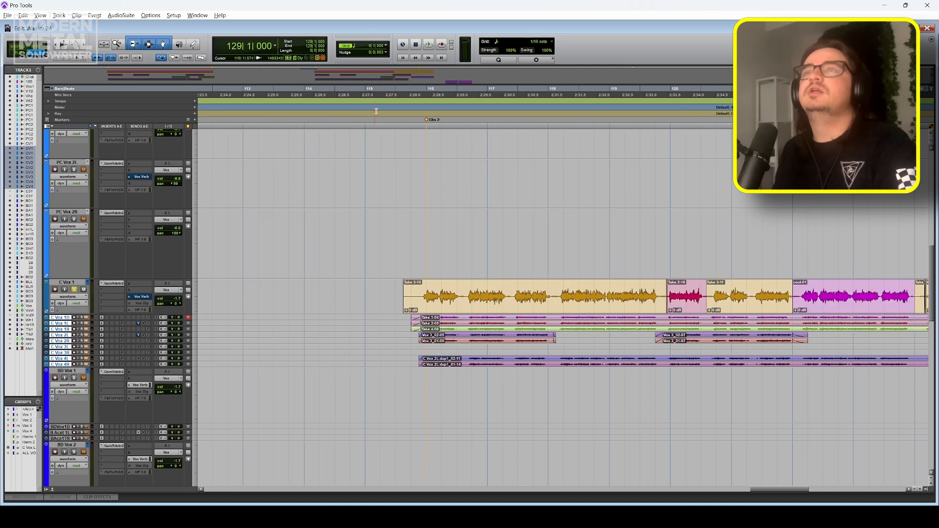
click(426, 88)
key(t)
key(t)
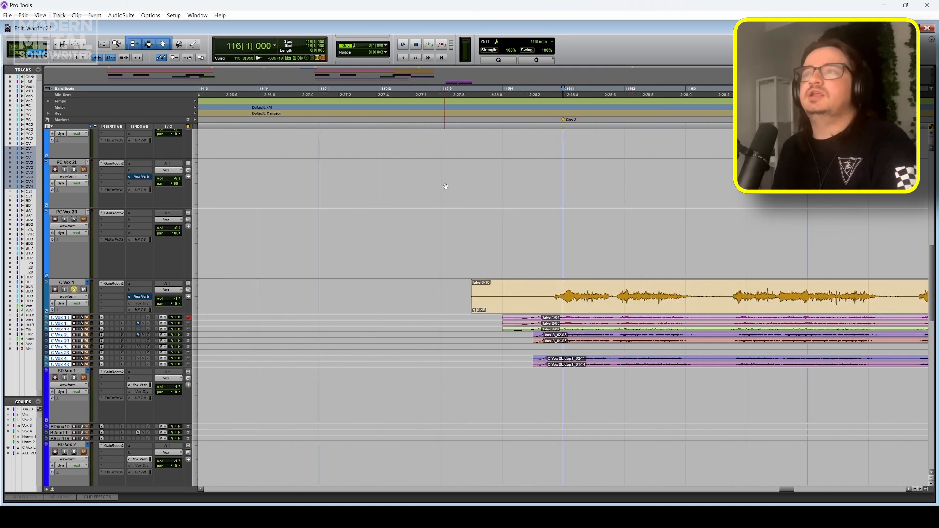
click(442, 114)
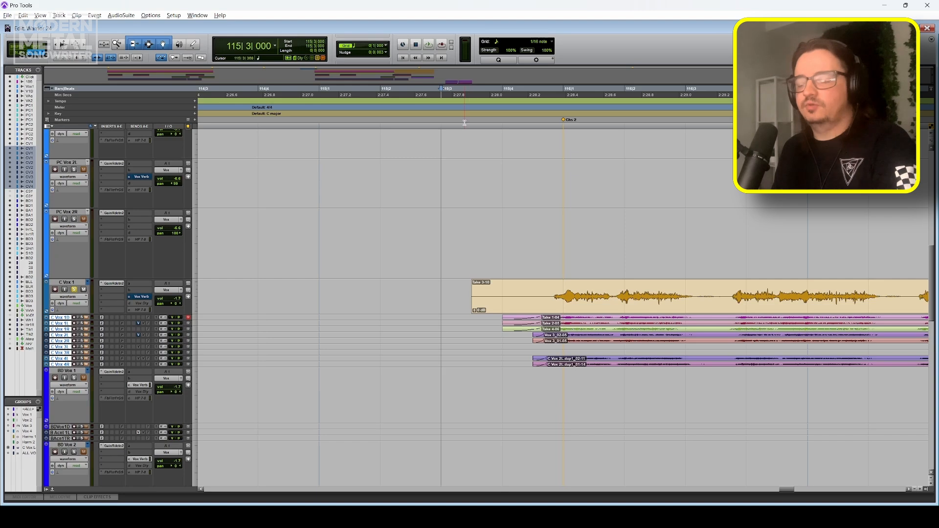
key(space)
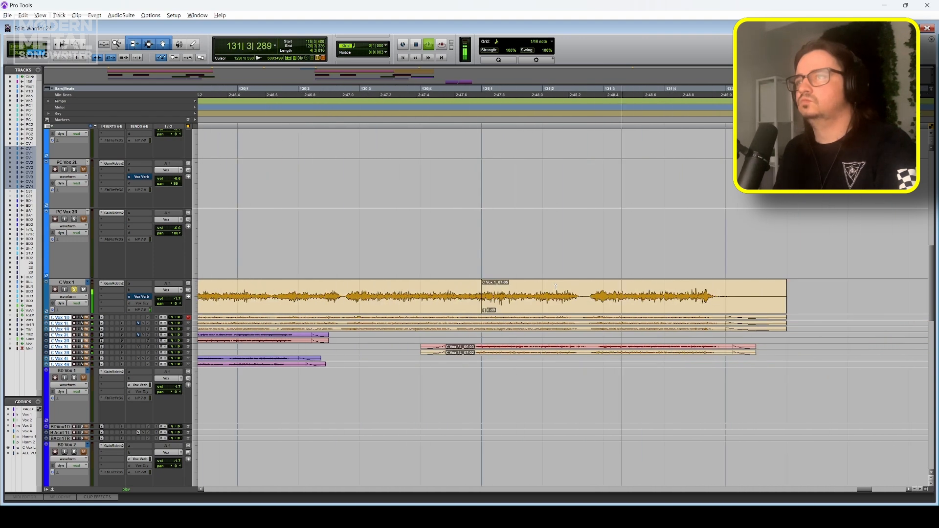
key(space)
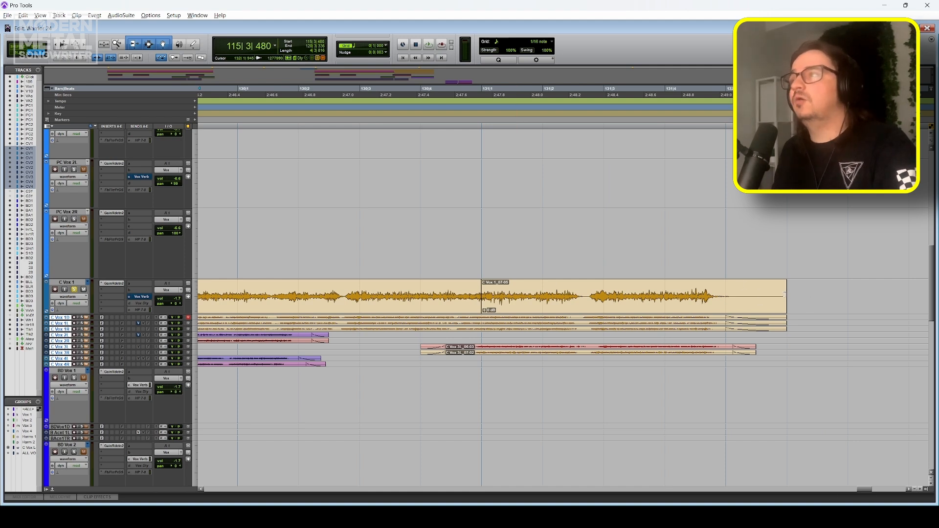
Trim the end of the last C Vox 1 clip and add a fade-out from about bar 132
drag(785, 294, 725, 293)
key(f)
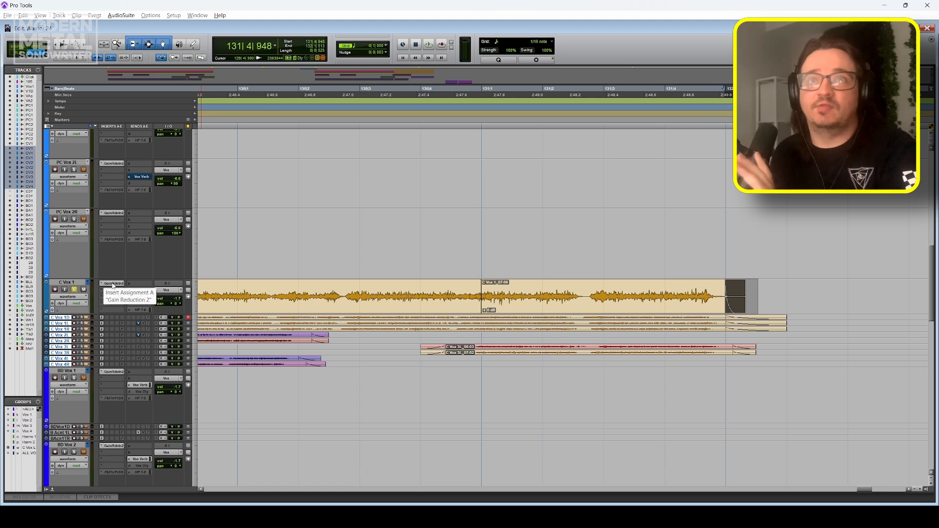
Trim the start of the first C Vox 1 clip to about the middle of beat 4 in bar 115, just before the vocal
scroll(430, 390, left, 2)
scroll(429, 390, left, 15)
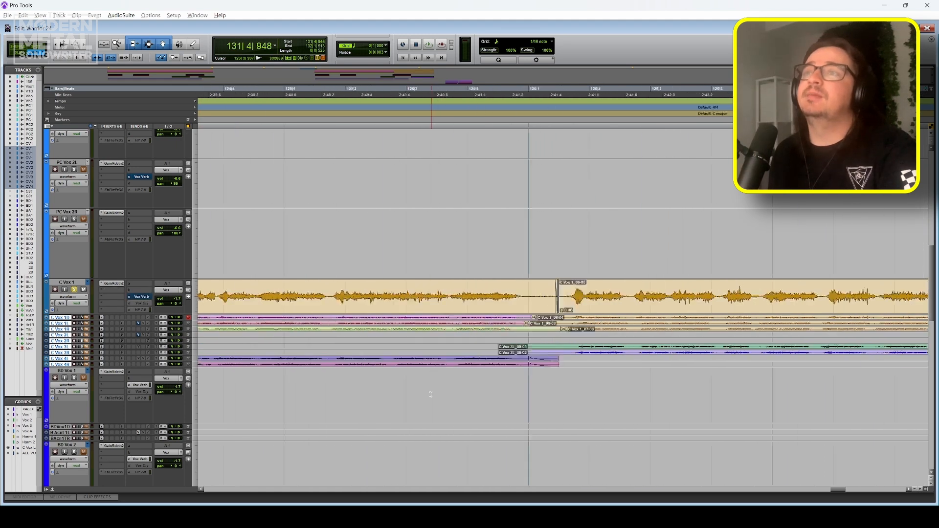
scroll(431, 395, left, 10)
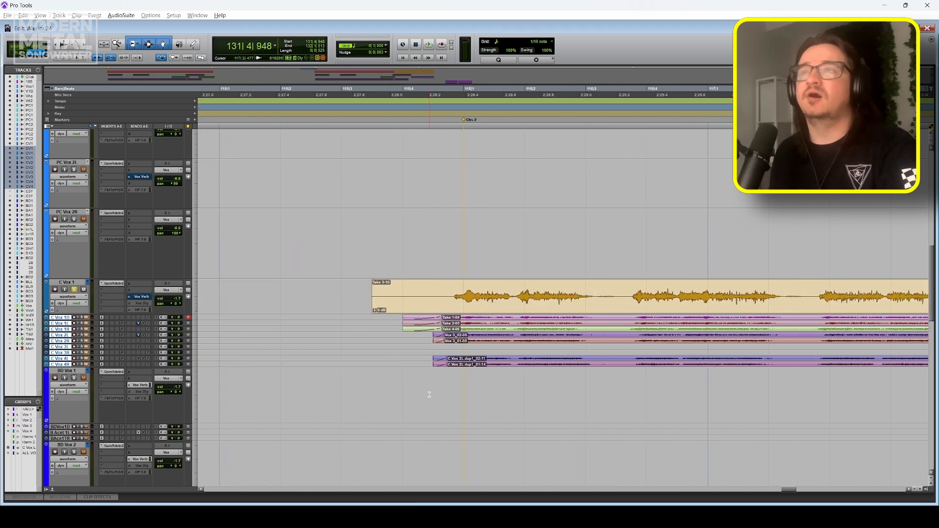
drag(373, 299, 435, 300)
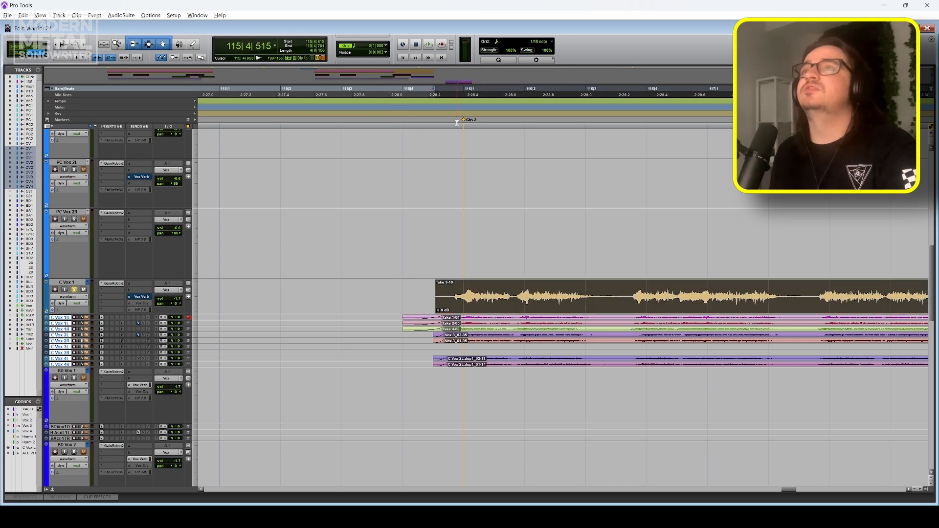
Audition the soloed C Vox 1 comp from beat 4 of bar 115 to about beat 3 of bar 117
click(413, 91)
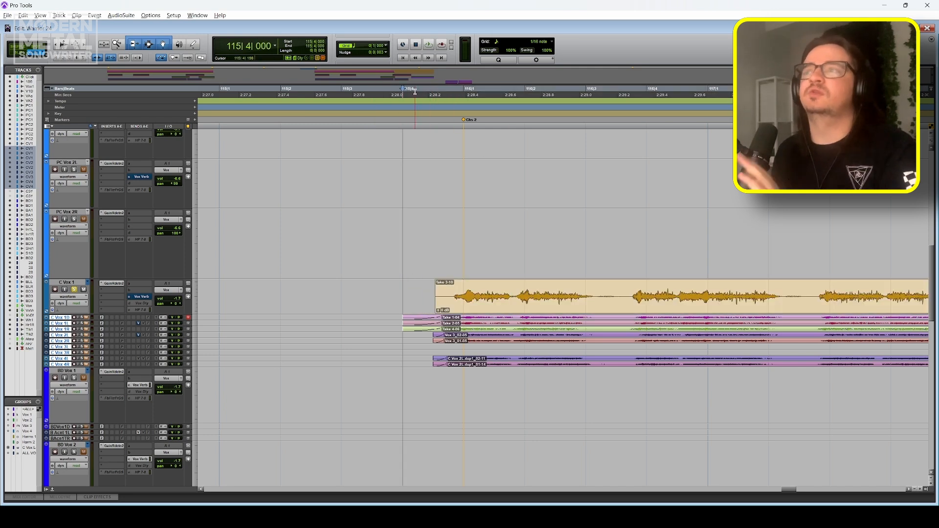
key(space)
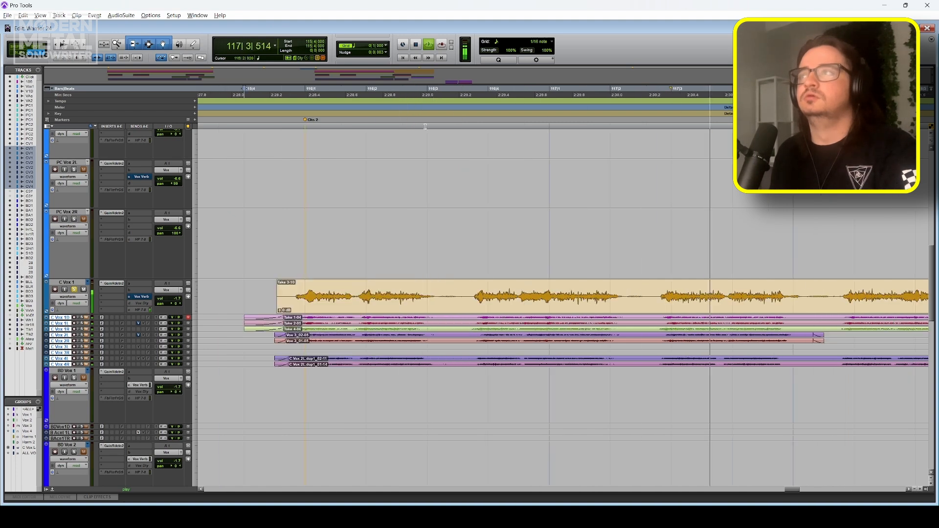
key(space)
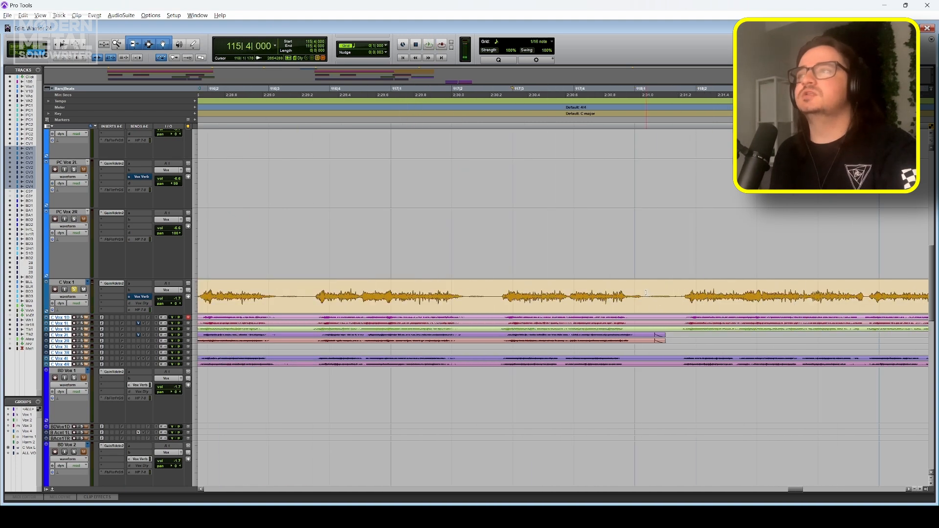
Isolate the breath just after the start of bar 118 on C Vox 1 as its own clip
drag(646, 293, 678, 302)
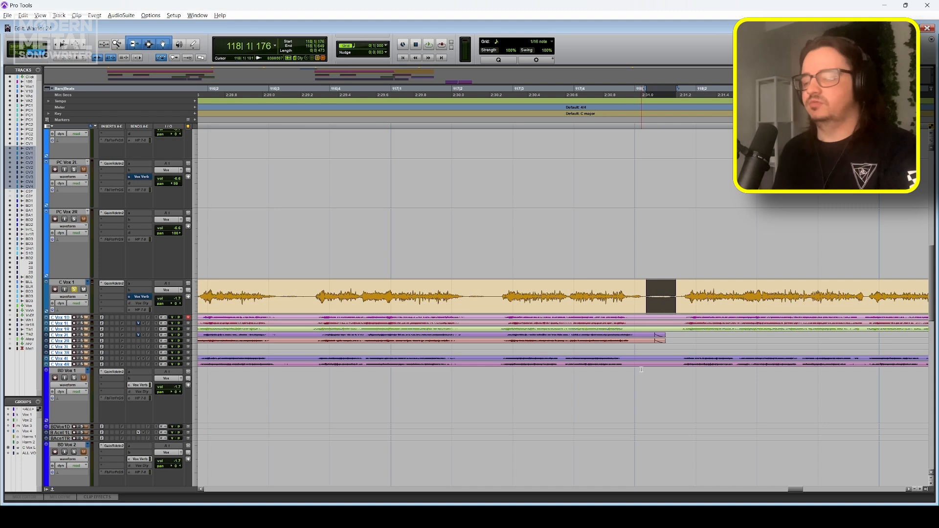
key(ctrl+bracketright)
key(ctrl+bracketright)
key(ctrl+bracketright)
key(ctrl+bracketright)
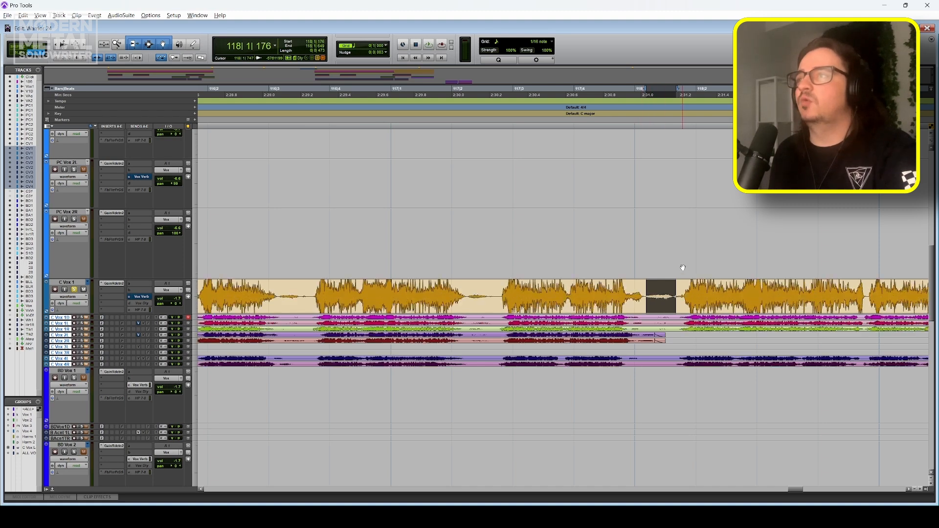
key(t)
key(t)
key(t)
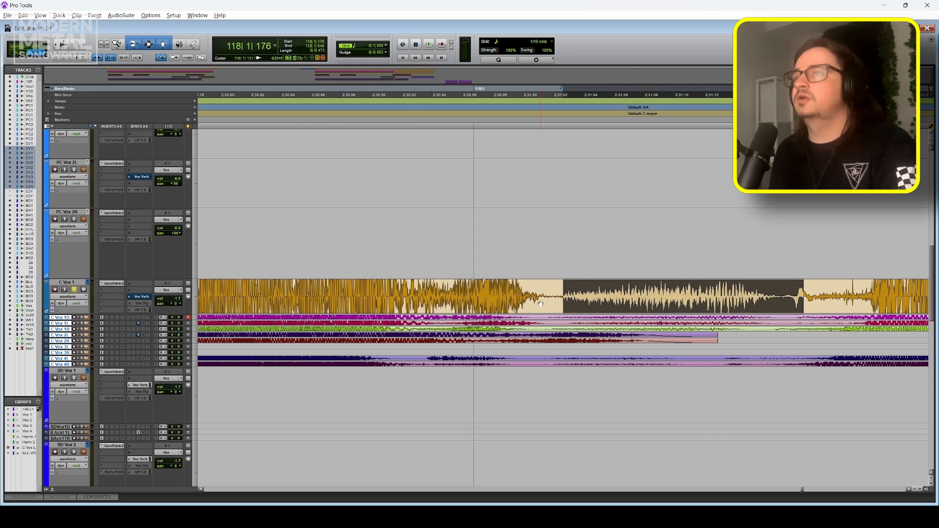
drag(558, 304, 774, 306)
key(b)
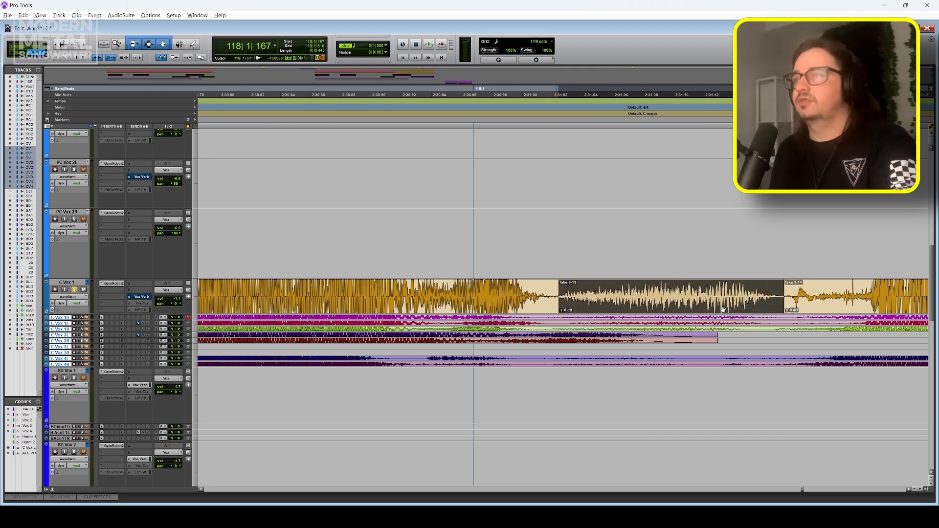
Lower the clip gain of the isolated breath at bar 118 and crossfade it with the neighbouring clips
drag(562, 313, 555, 345)
click(716, 306)
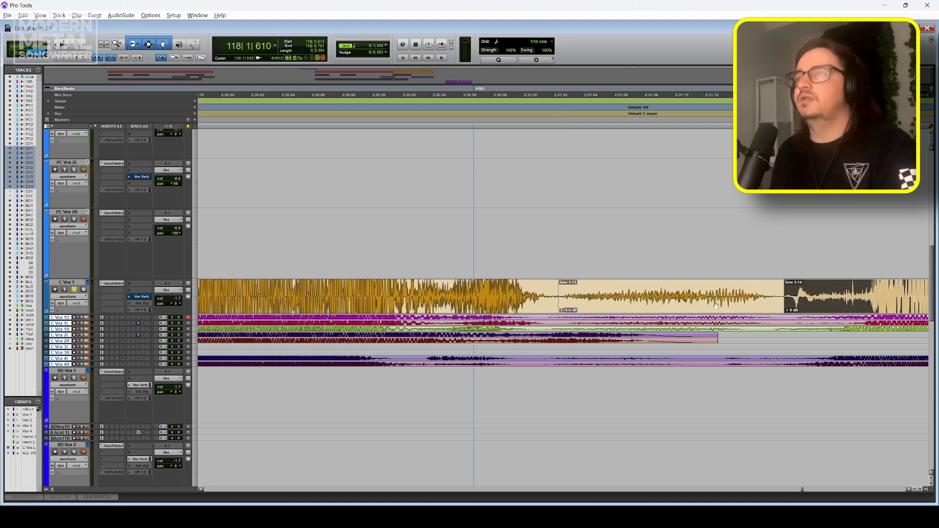
shift+click(507, 308)
key(f)
Audition the edited C Vox 1 comp from beat 2 of bar 117 to about beat 4 of bar 119
key(r)
key(r)
key(r)
key(r)
click(492, 245)
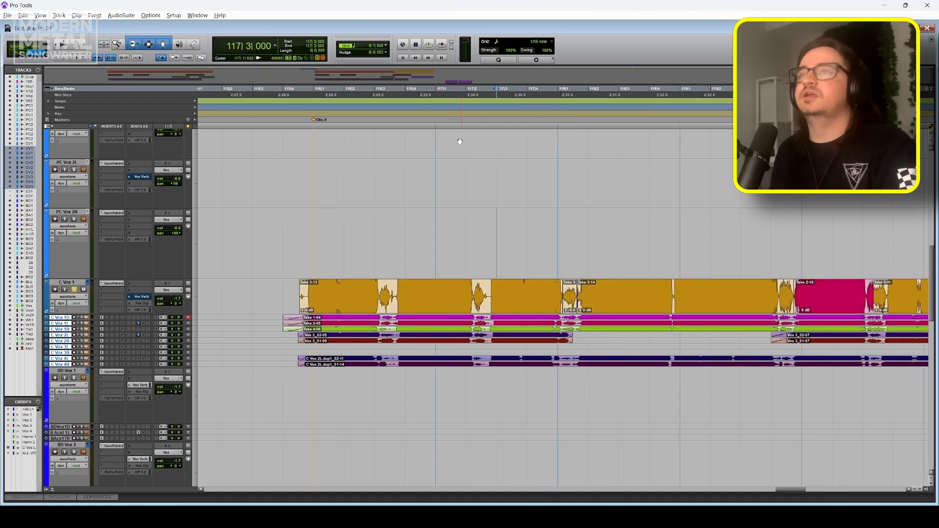
key(ctrl+alt+super+[)
click(478, 211)
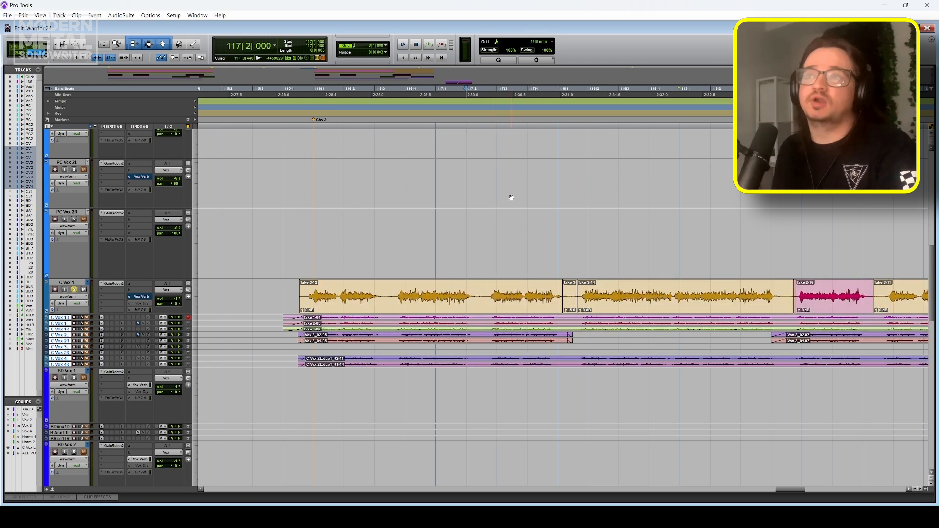
key(space)
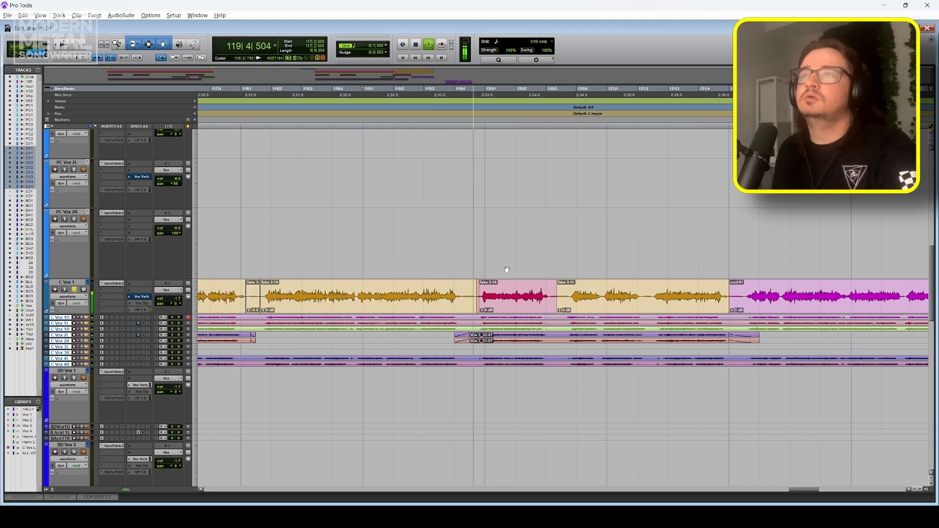
key(space)
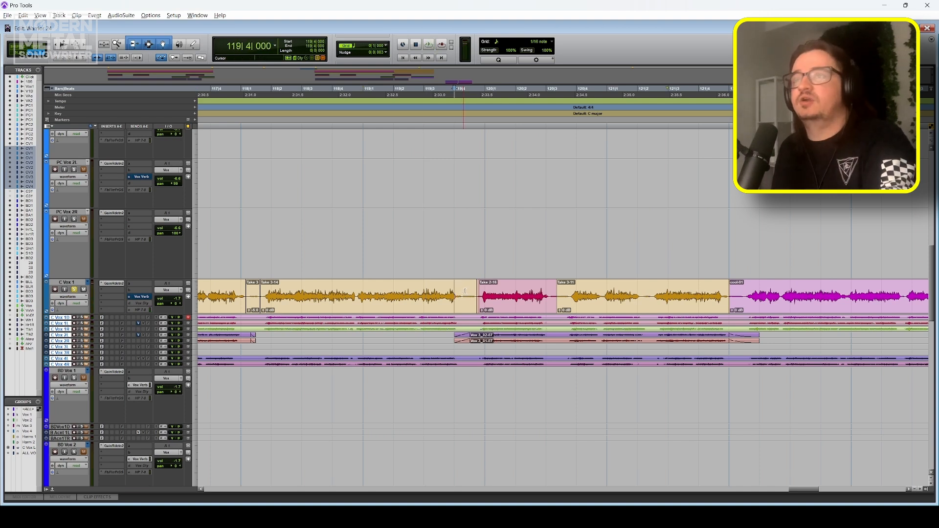
Delete the sliver clip in beat 4 of bar 119 on C Vox 1, extend the following clip over the gap and crossfade the join
scroll(465, 291, up, 3)
scroll(629, 292, up, 5)
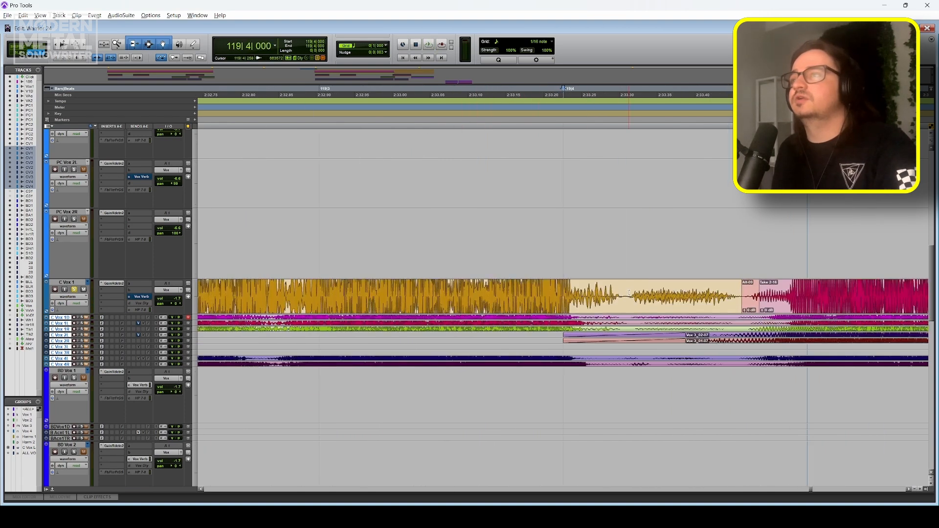
click(751, 304)
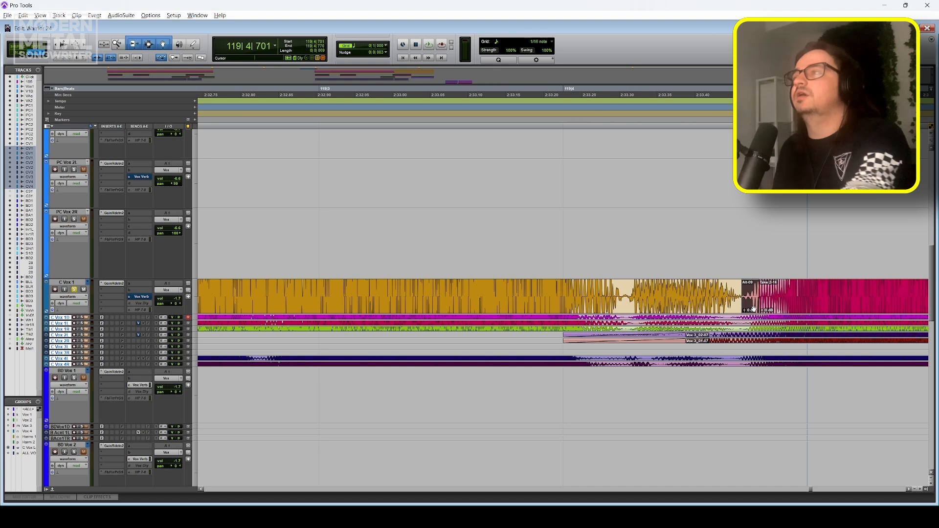
key(Delete)
drag(758, 302, 725, 303)
shift+click(703, 312)
key(f)
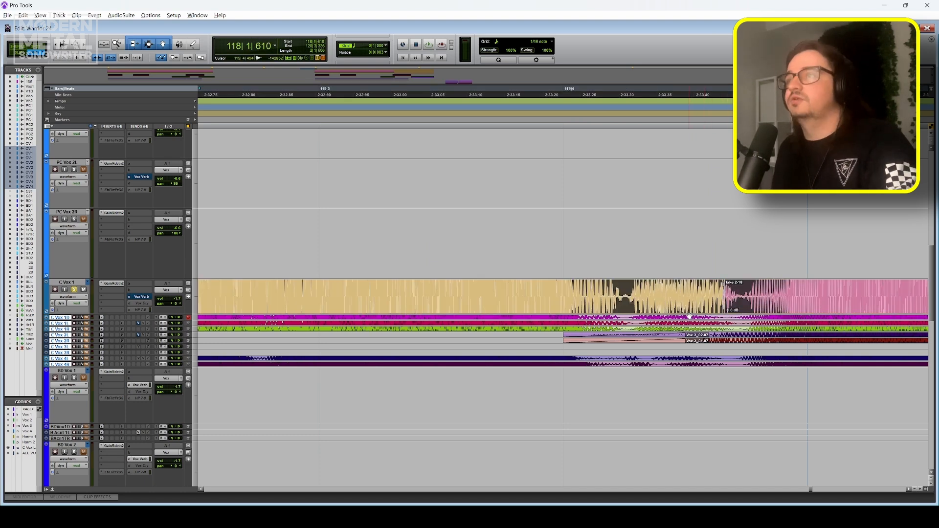
Split off the breath pieces around the join in beat 4 of bar 119 and lower their clip gain, selecting the surrounding clips
click(743, 294)
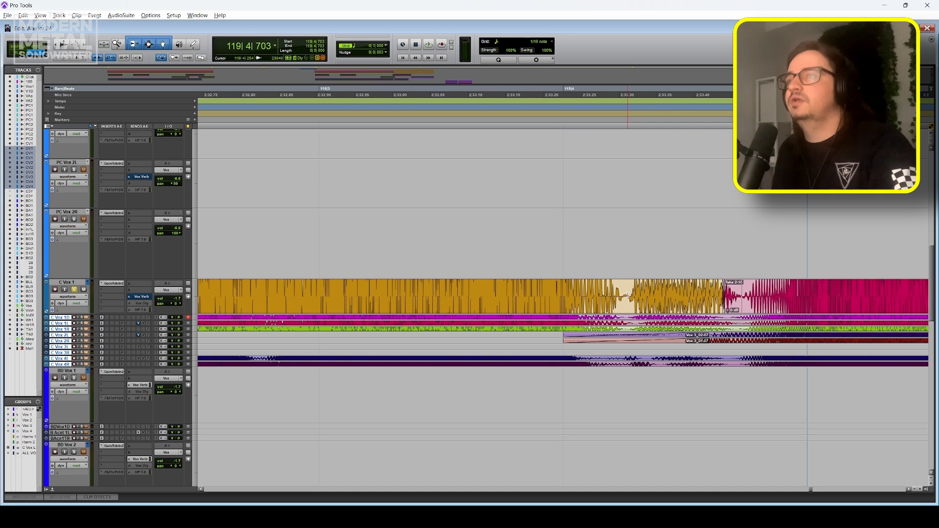
click(734, 303)
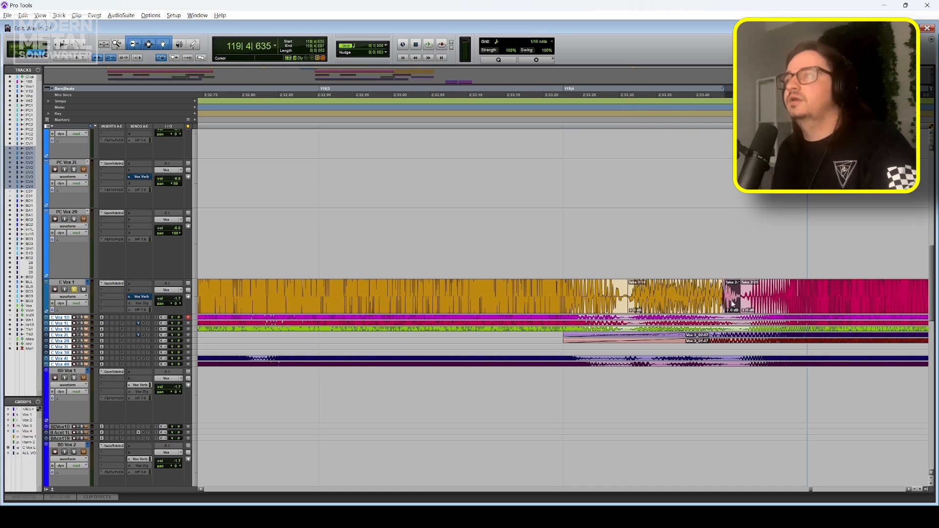
click(690, 304)
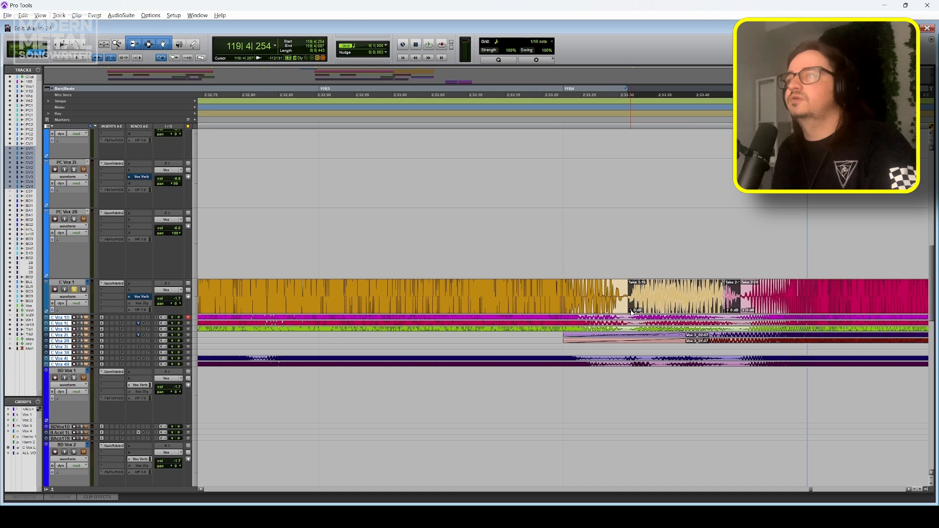
drag(632, 311, 632, 315)
drag(729, 312, 726, 311)
click(765, 300)
shift+click(590, 307)
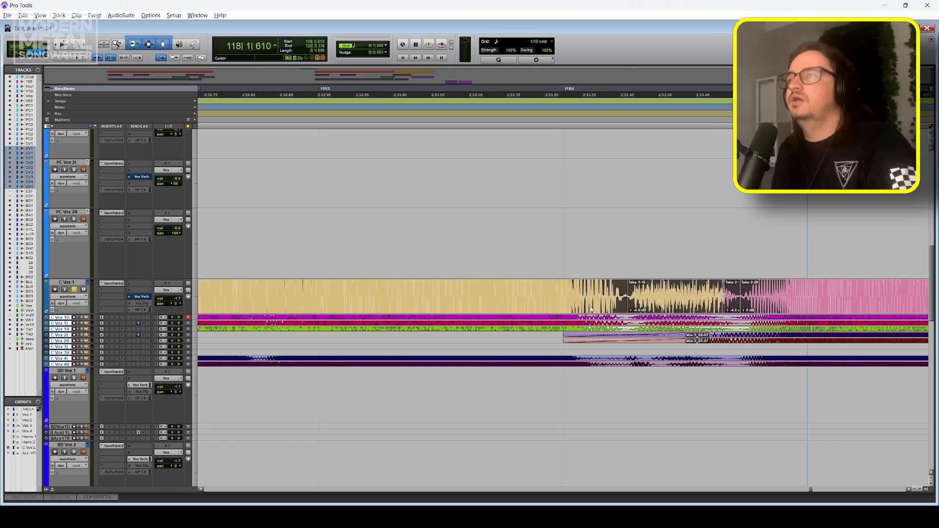
Audition C Vox 1 from beat 4 of bar 118 through the edited breath in bar 119
key(r)
key(r)
key(r)
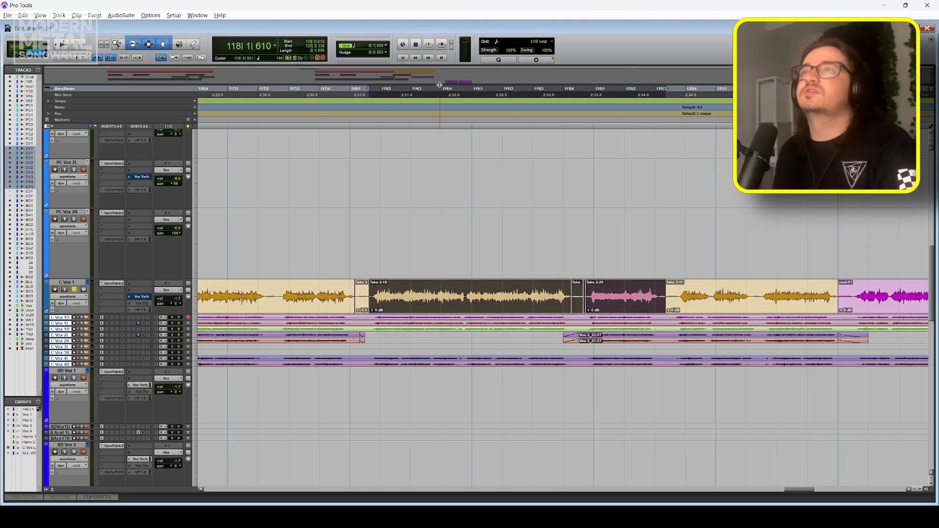
click(440, 86)
key(space)
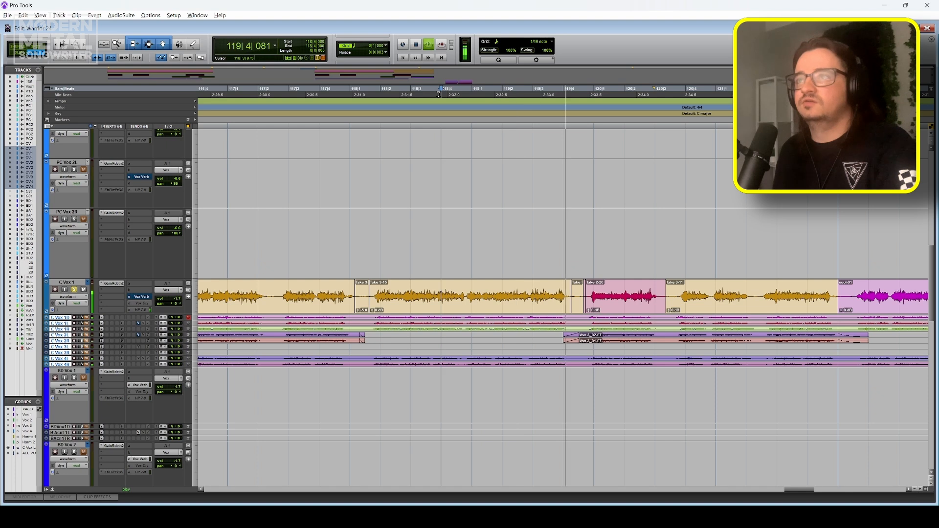
key(space)
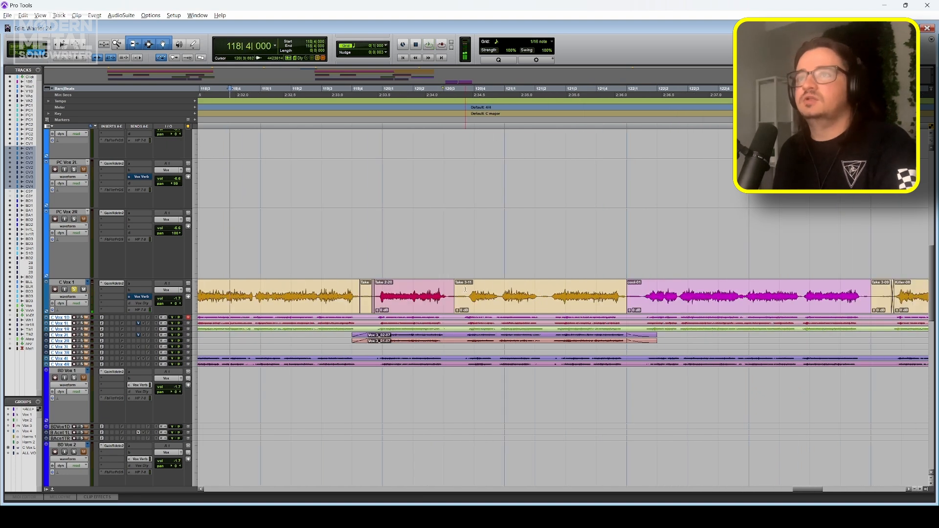
Move the edit point in the breath at beat 3 of bar 120 on C Vox 1 slightly earlier and select both adjoining clips
click(465, 290)
key(t)
key(t)
key(t)
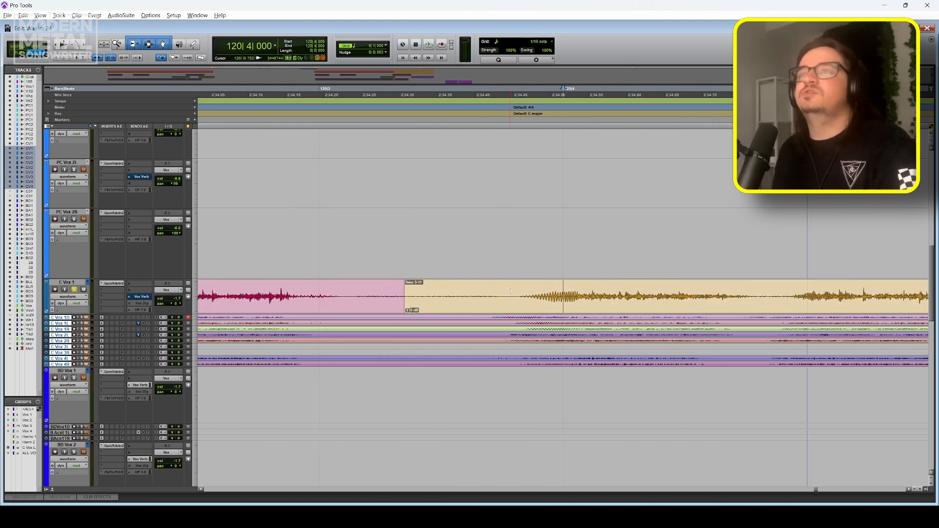
scroll(506, 289, up, 6)
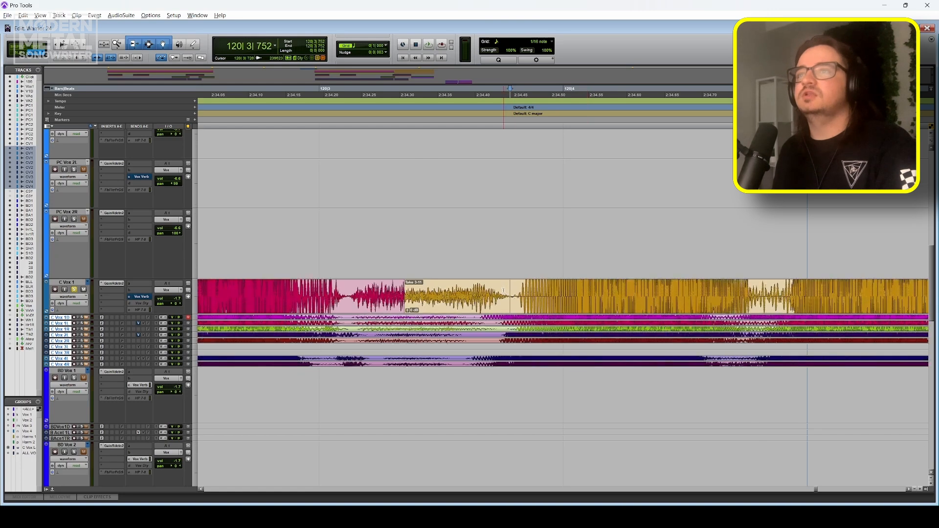
drag(408, 294, 383, 307)
click(451, 291)
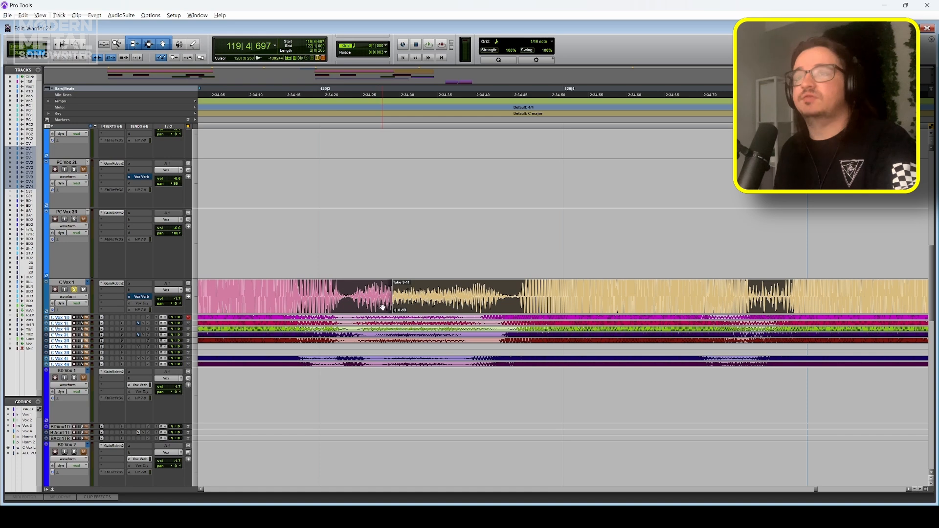
Cut the breath in beat 3 of bar 120 out of C Vox 1D and fade the clip edges on both sides of the gap
drag(86, 322, 86, 385)
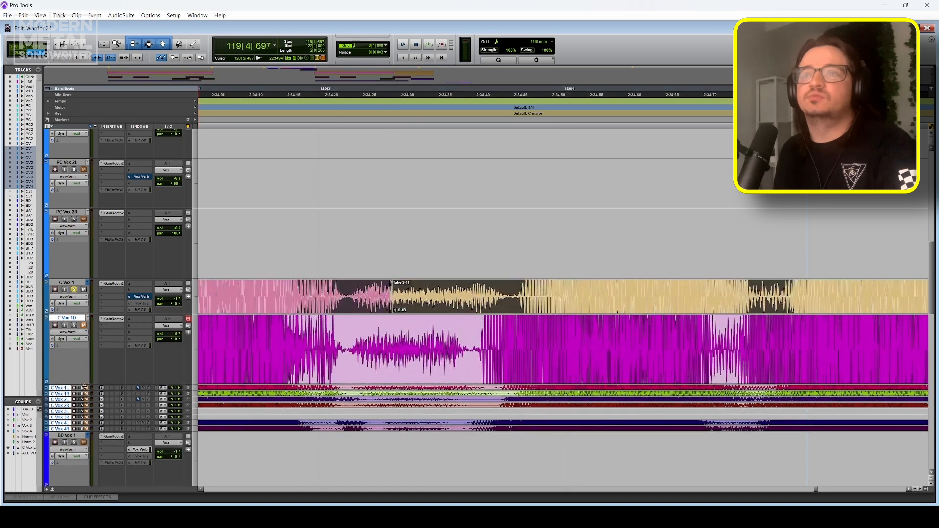
click(466, 367)
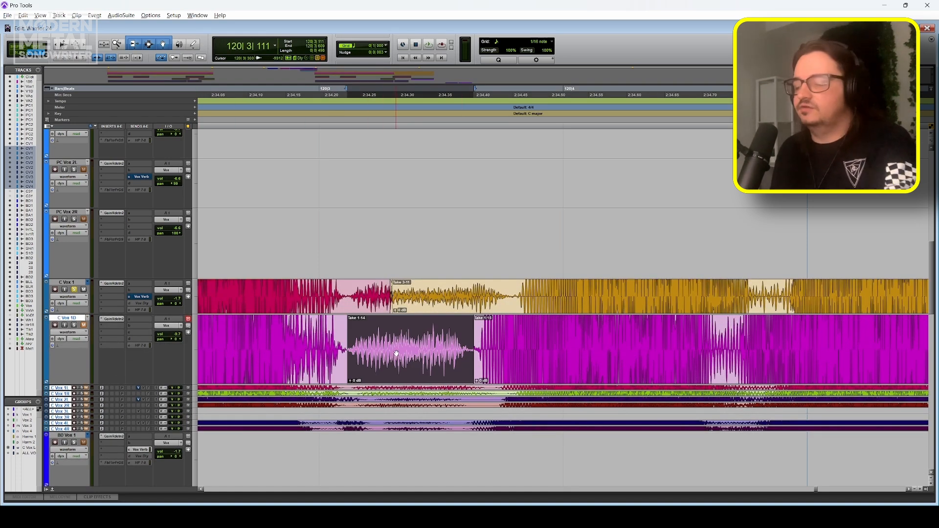
key(Delete)
drag(346, 320, 339, 321)
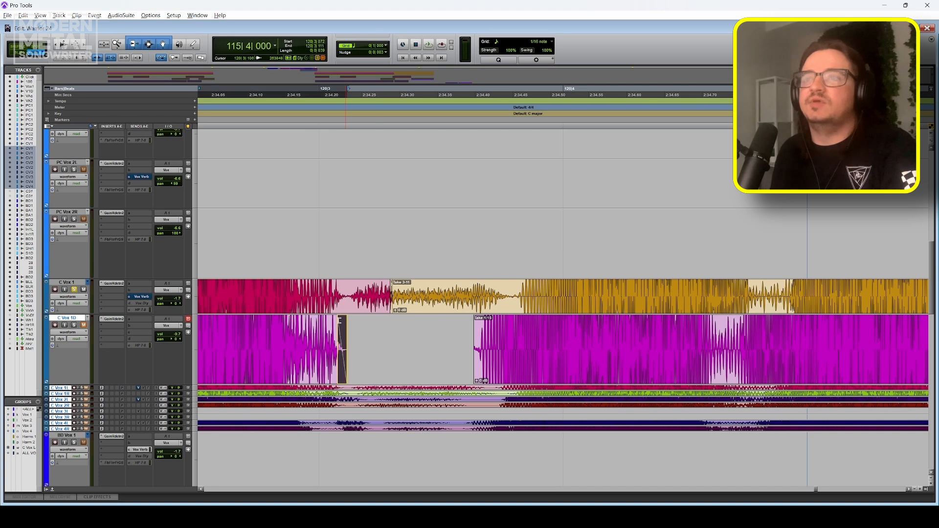
drag(478, 318, 484, 319)
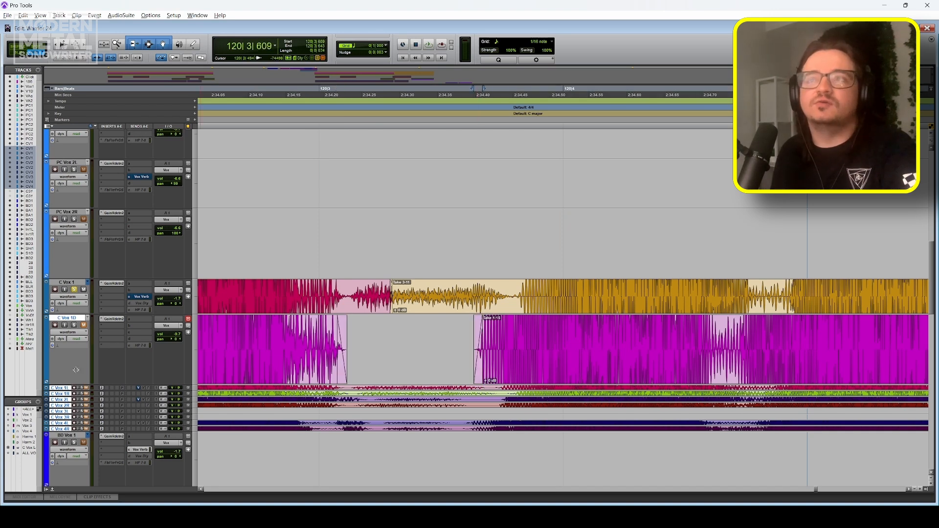
drag(74, 387, 86, 325)
Split C Vox 1 at both ends of the breath in beat 3 of bar 120
click(347, 295)
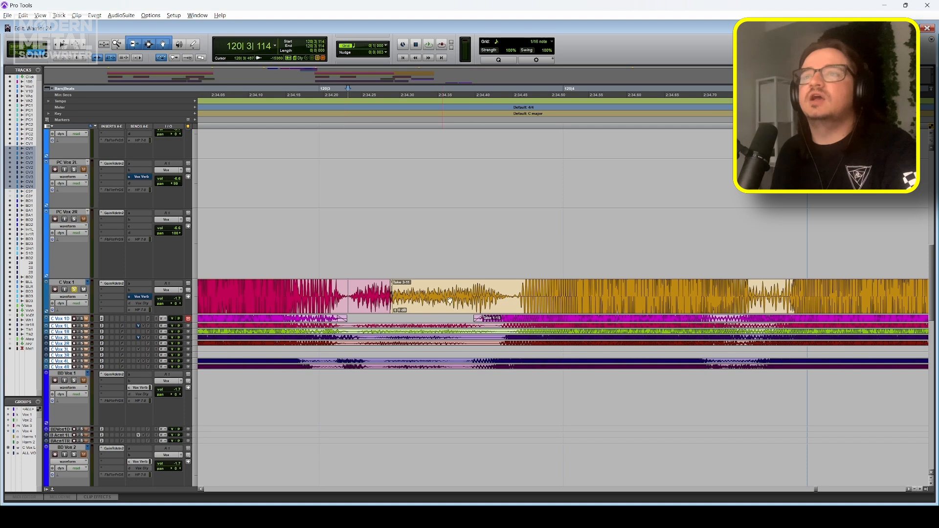
key(b)
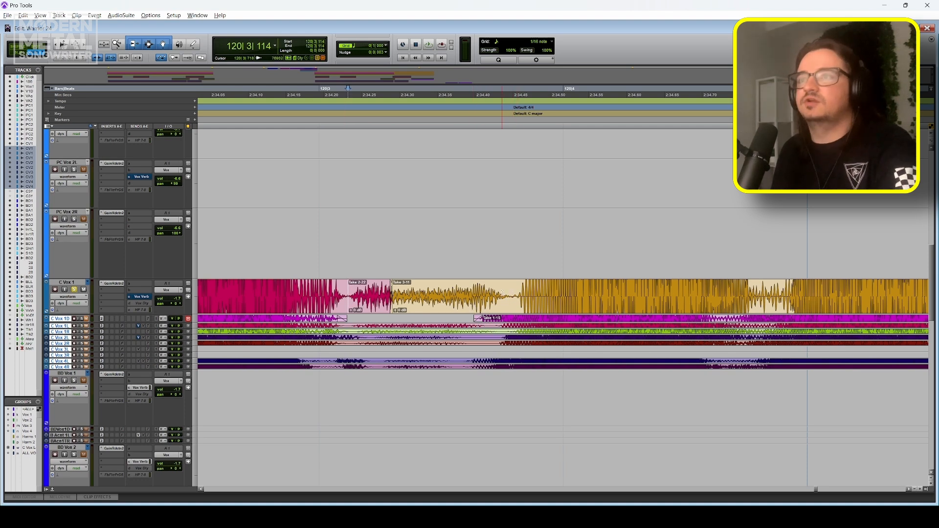
click(511, 291)
key(b)
Lower the clip gain of both breath pieces in beat 3 of bar 120 to -5.6 dB and select them with the neighbouring clips
click(435, 307)
shift+click(365, 309)
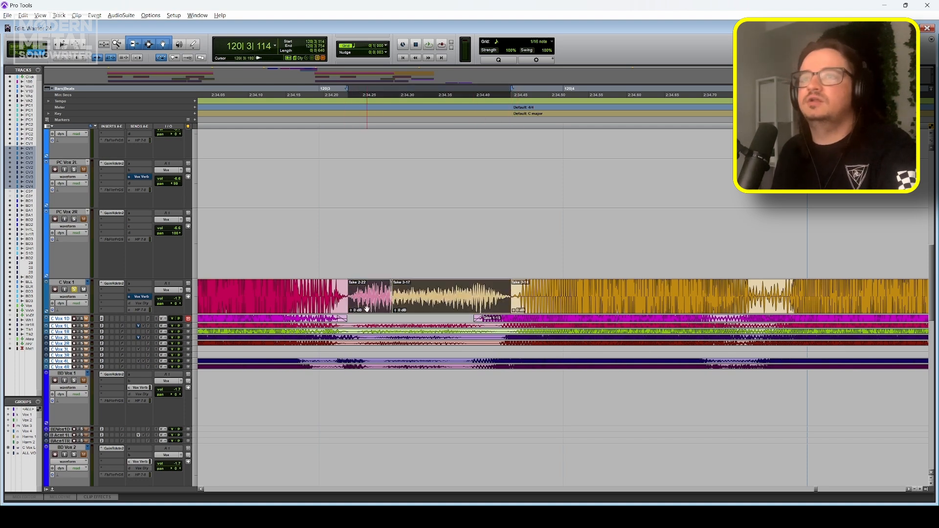
drag(352, 311, 398, 315)
click(546, 305)
shift+click(284, 308)
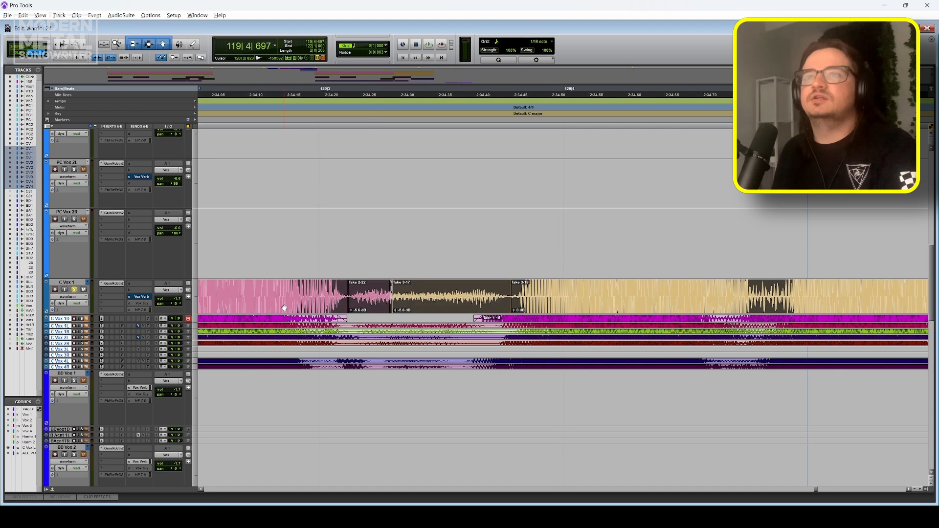
Play back the chorus from beat 2 of bar 119 to check the breath edits in bar 120 on C Vox 1
key(r)
key(r)
key(r)
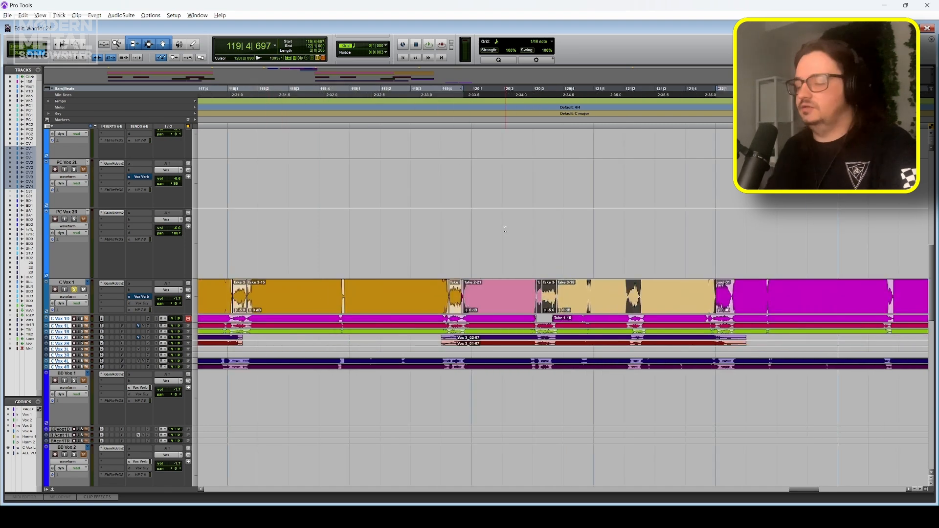
click(383, 89)
key(space)
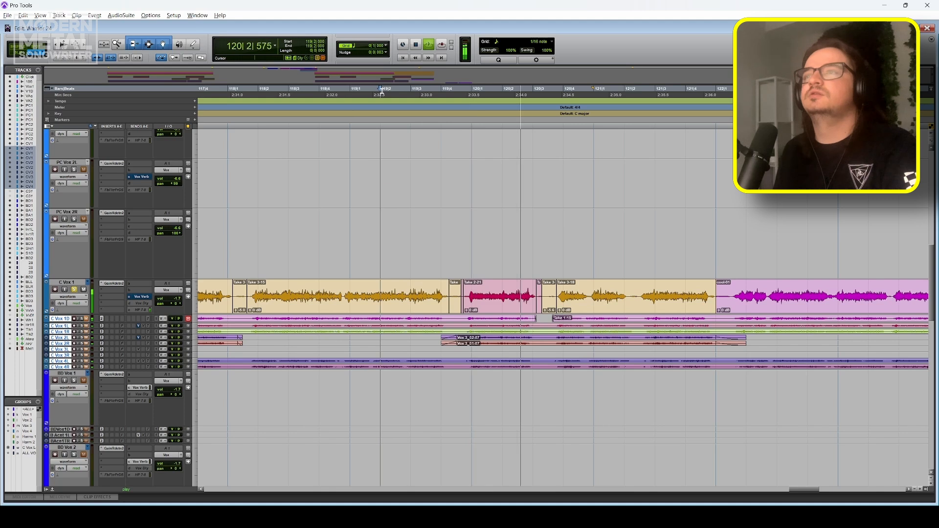
key(space)
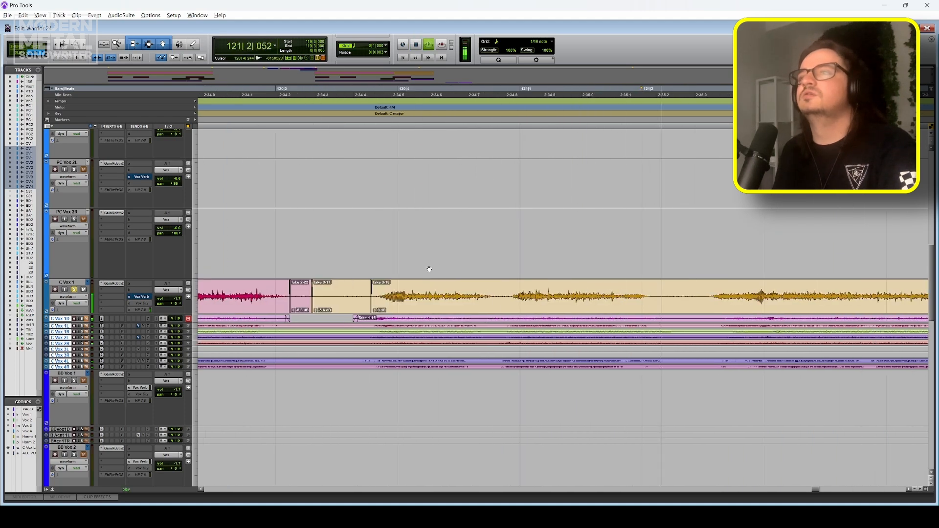
key(space)
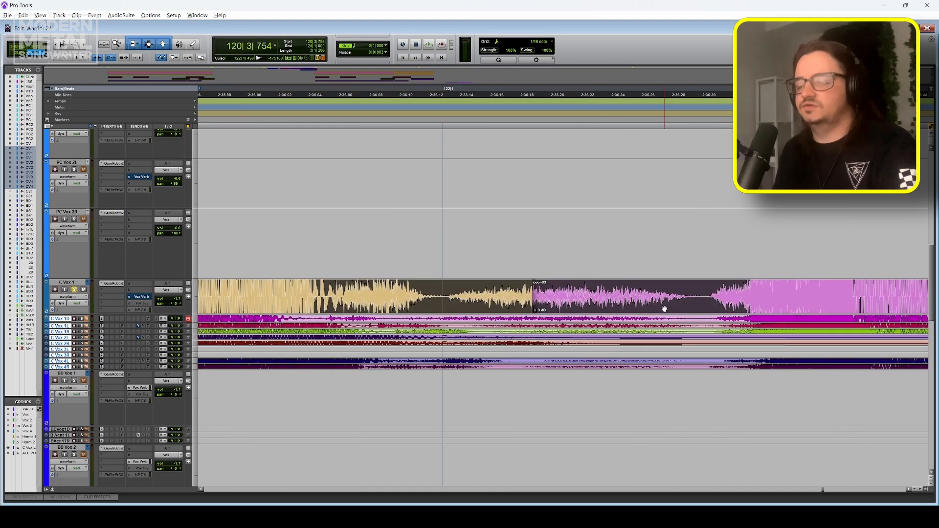
Crossfade the edit in the breath at bar 122 on C Vox 1, split both ends of the breath and select its two pieces
key(f)
click(443, 292)
key(b)
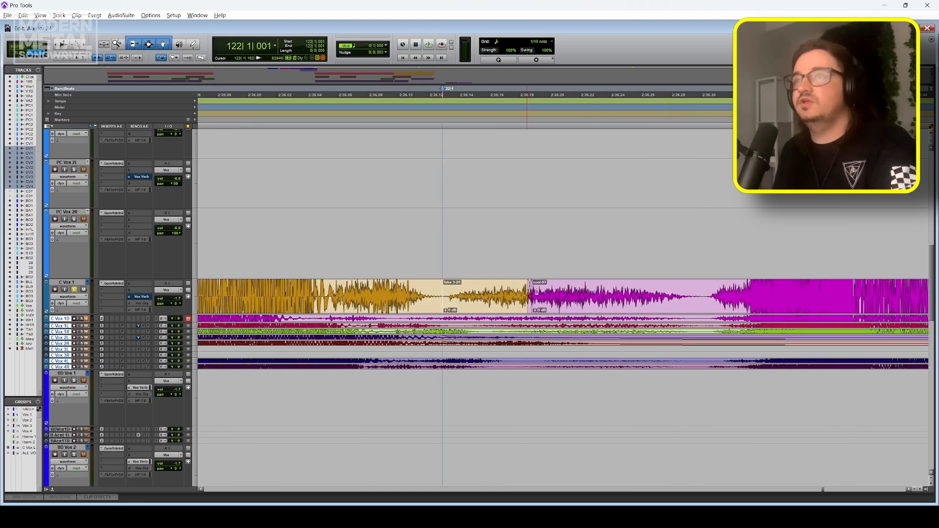
key(b)
click(604, 304)
shift+click(497, 304)
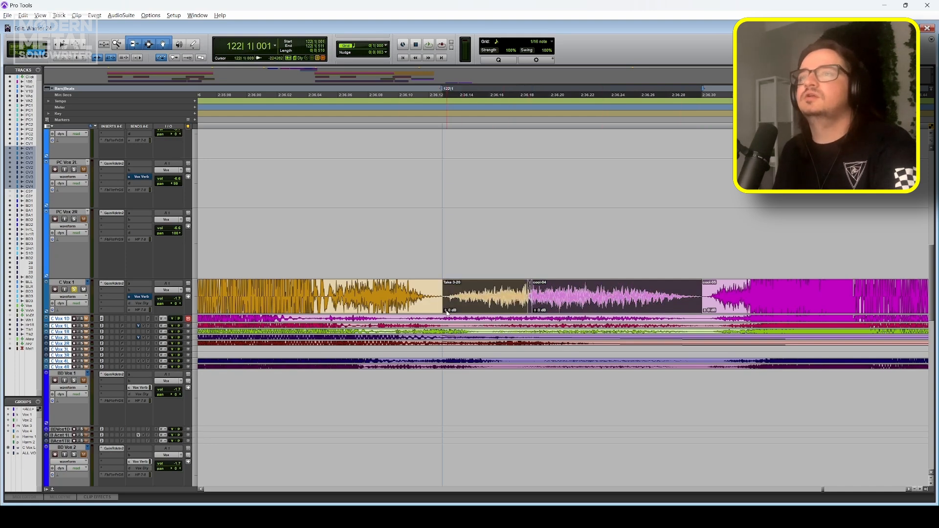
Lower the clip gain of both breath pieces at bar 122 to -5.6 dB and extend the selection to the neighbouring clips
drag(447, 313, 446, 321)
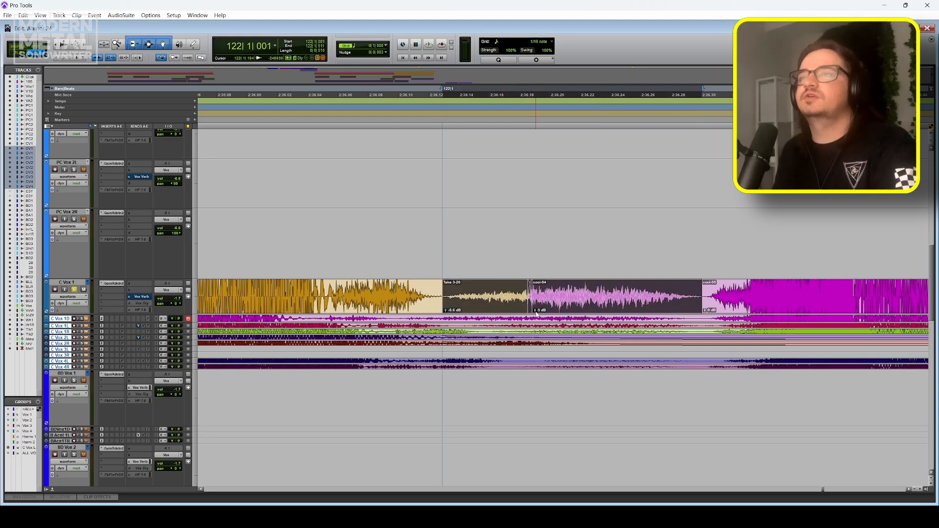
drag(536, 313, 536, 321)
key(r)
key(r)
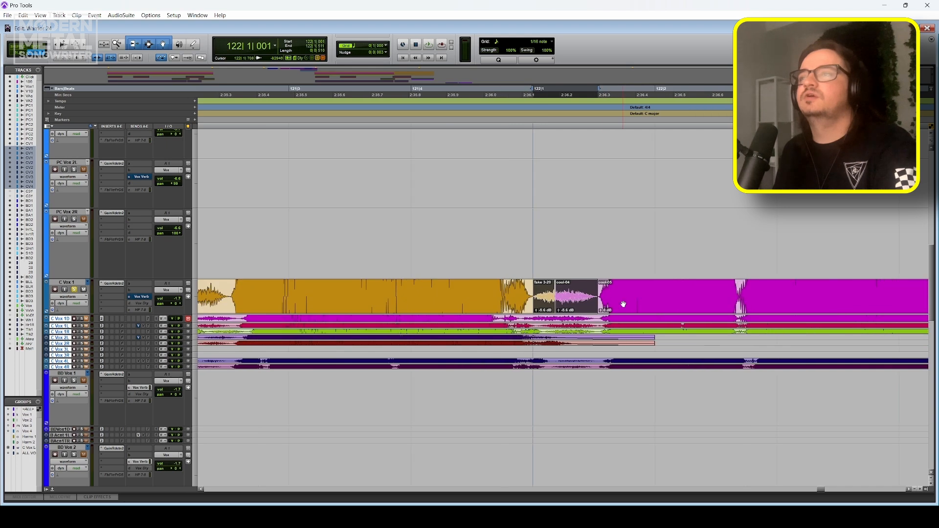
shift+click(623, 304)
shift+click(512, 303)
key(r)
key(r)
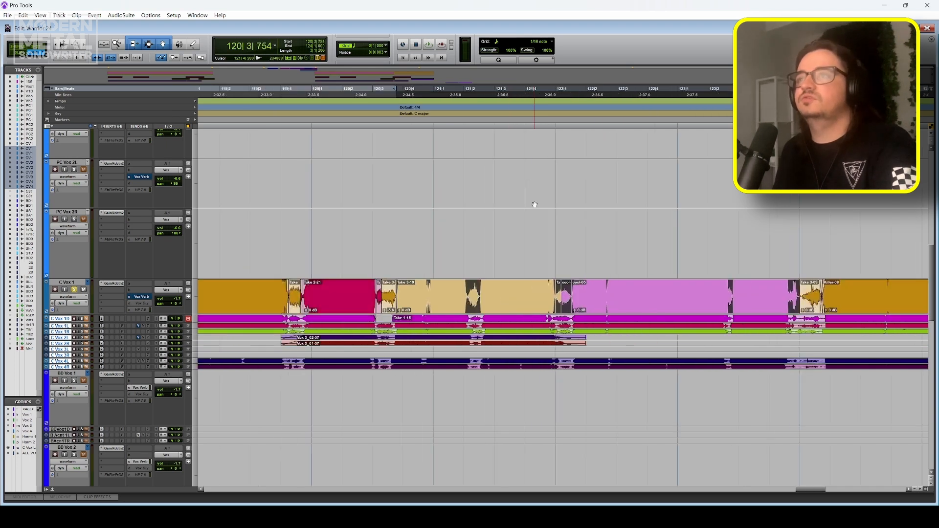
Play back the chorus from beat 2 of bar 121 through the breath at bar 122 and up to the end of bar 123
click(466, 101)
key(space)
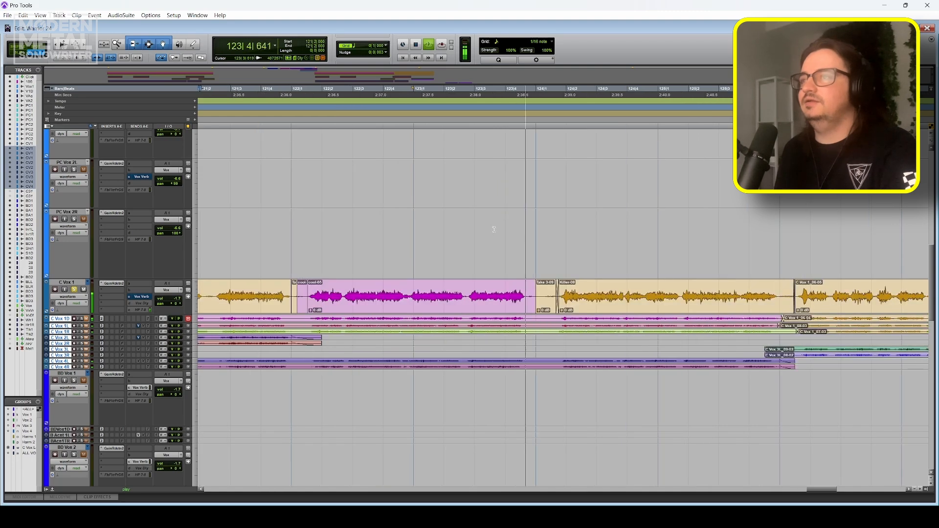
key(space)
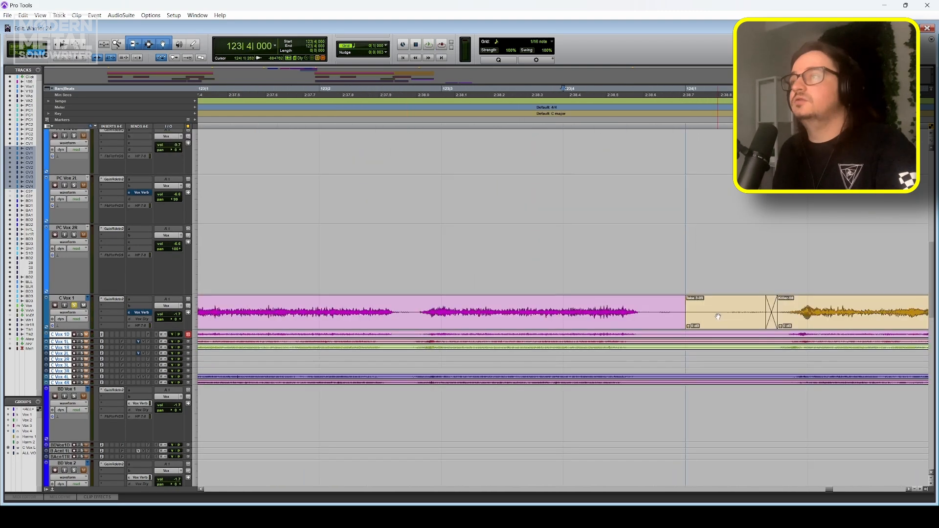
Trim the C Vox 1 clips away from their join at the start of bar 124 to leave a gap, and fade both clip edges
scroll(646, 329, up, 10)
scroll(645, 328, down, 3)
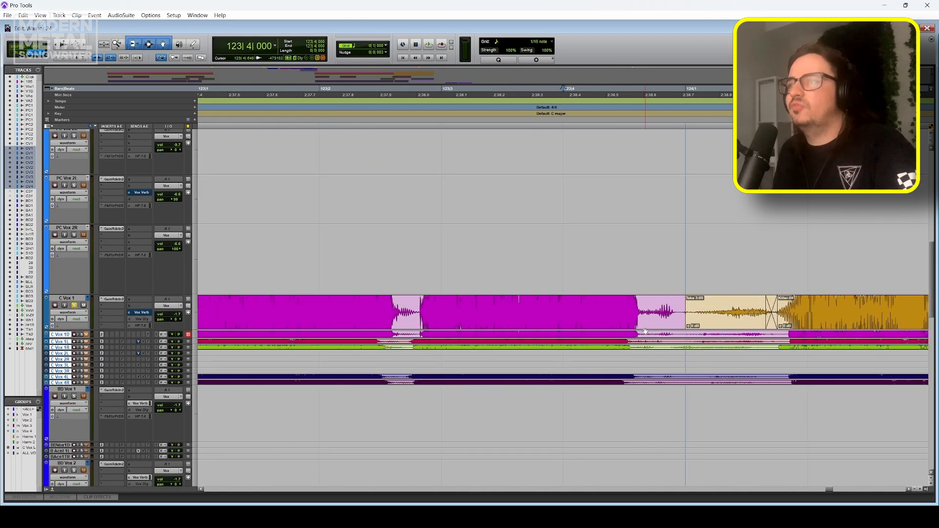
scroll(646, 328, up, 1)
scroll(706, 337, right, 2)
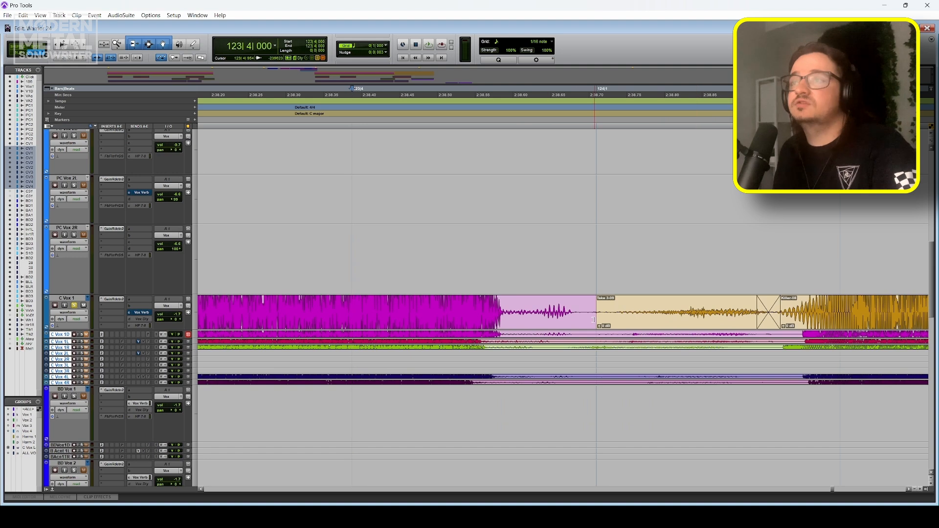
drag(595, 315, 538, 315)
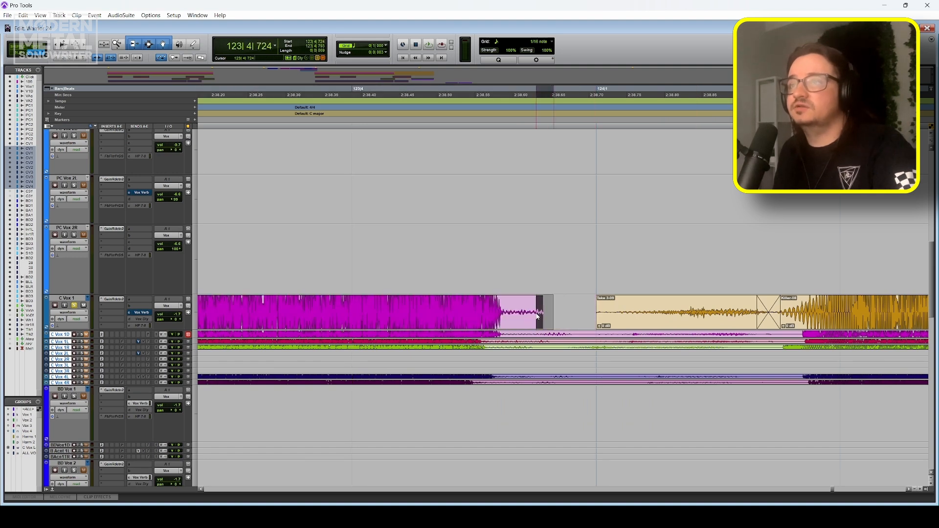
key(ctrl+f)
click(529, 268)
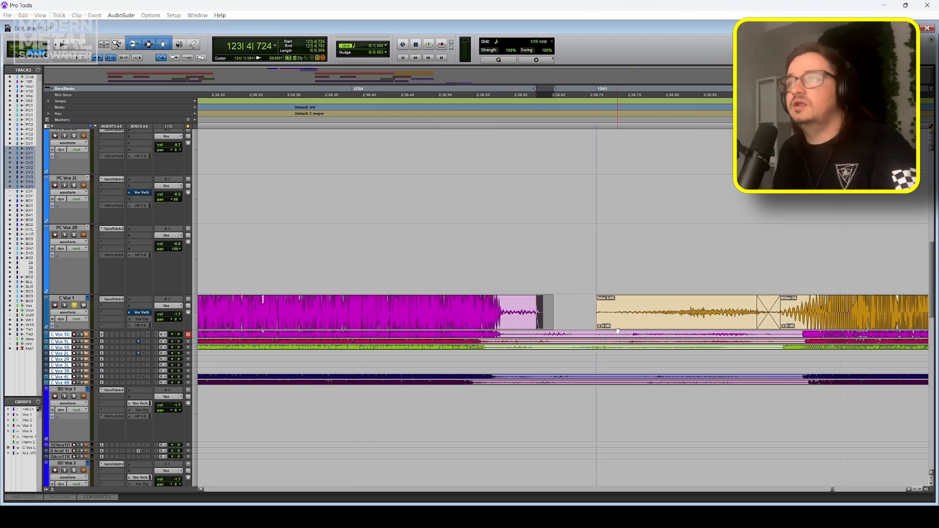
drag(599, 315, 665, 311)
key(f)
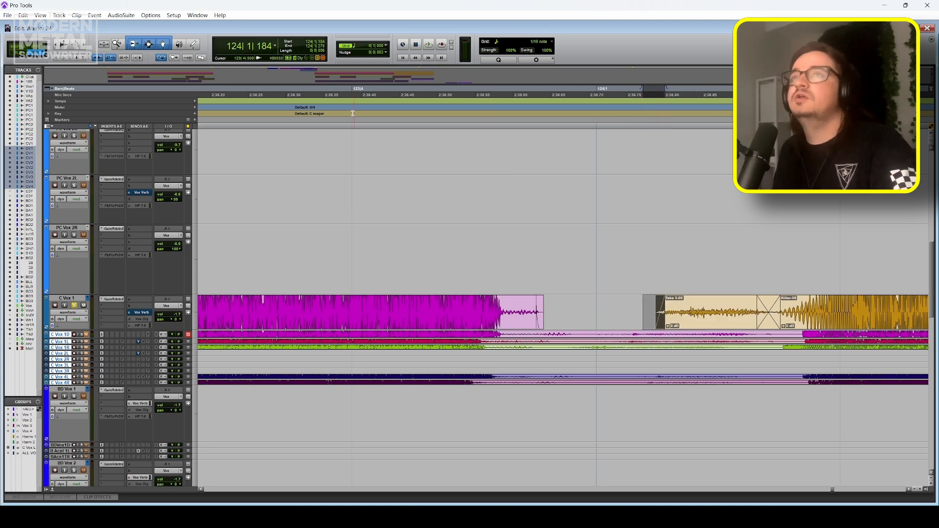
Extend the end of the purple C Vox 1 clip to just before 124|1 and play the transition from 123|1
key(r)
key(r)
key(space)
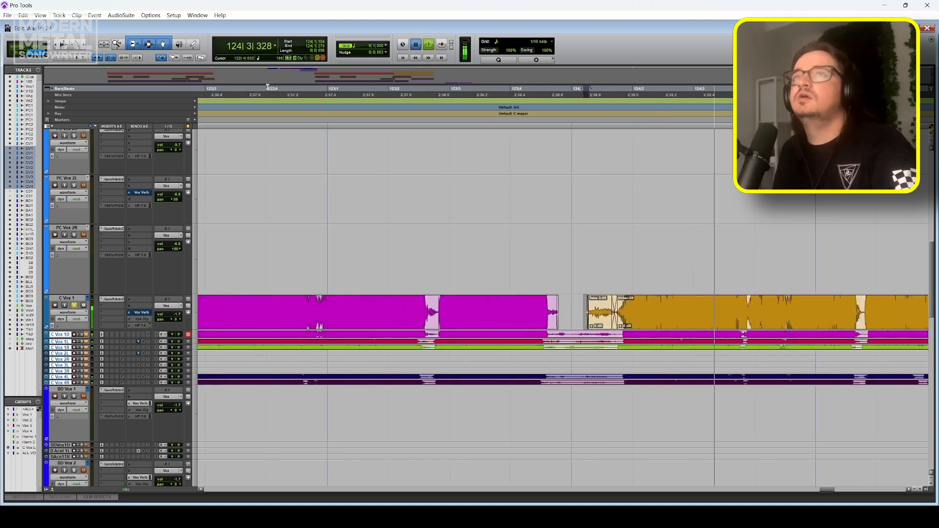
click(268, 87)
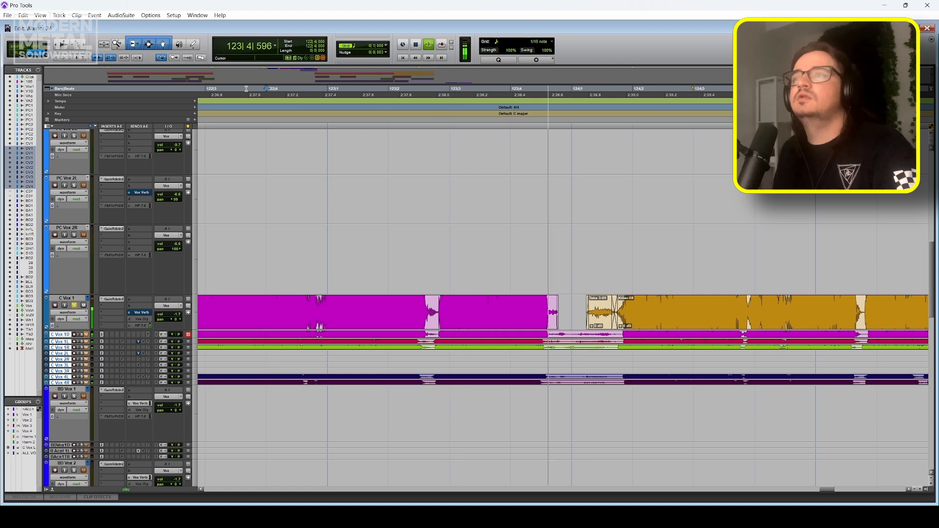
key(space)
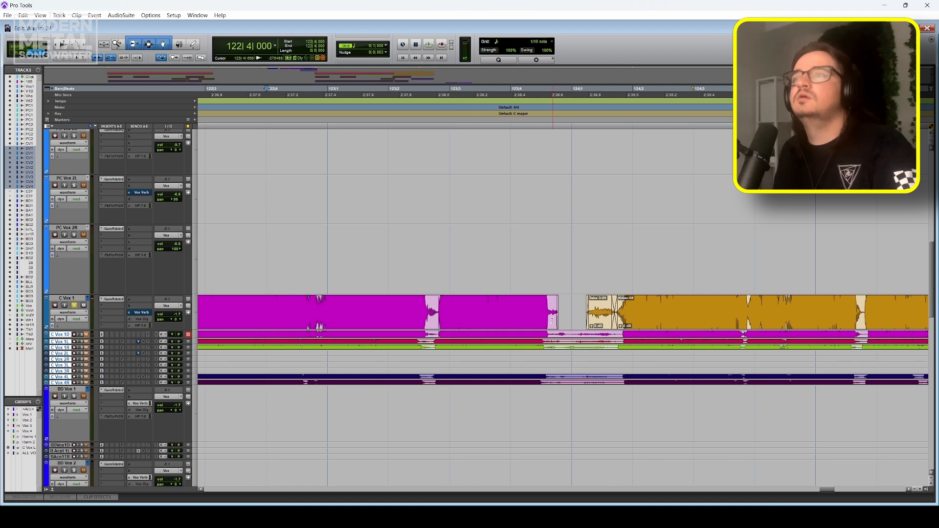
drag(552, 321, 571, 321)
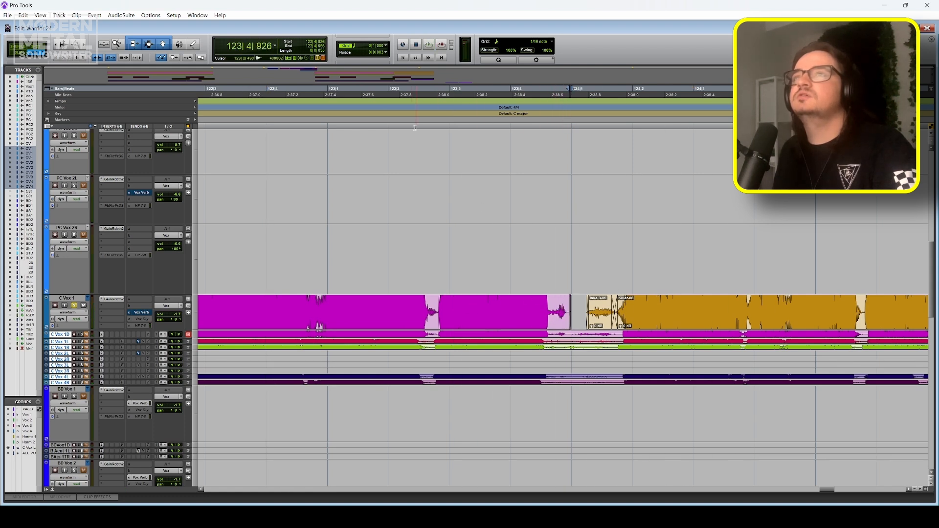
click(336, 93)
key(space)
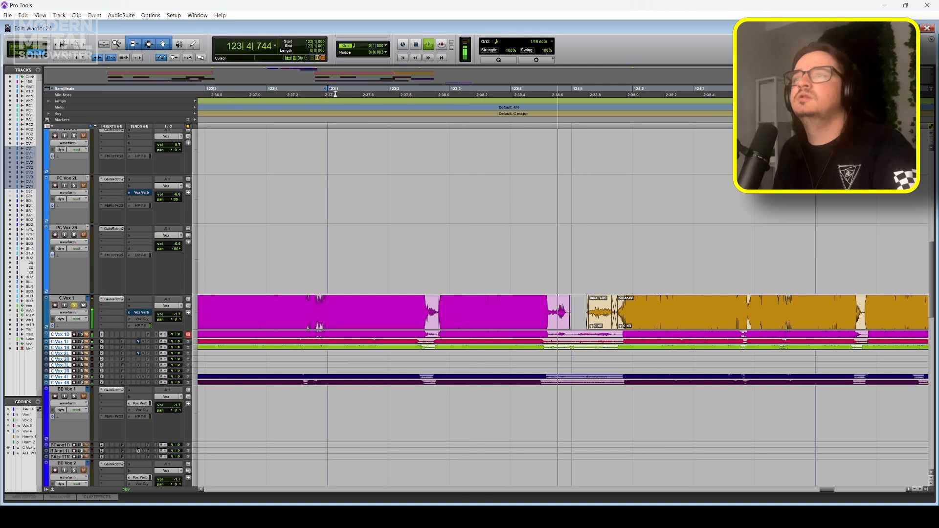
key(space)
Lower the clip gain of the purple C Vox 1 clip's tail after 123|4|752, separated there, and select the clips across the cut
key(t)
key(t)
scroll(577, 294, right, 8)
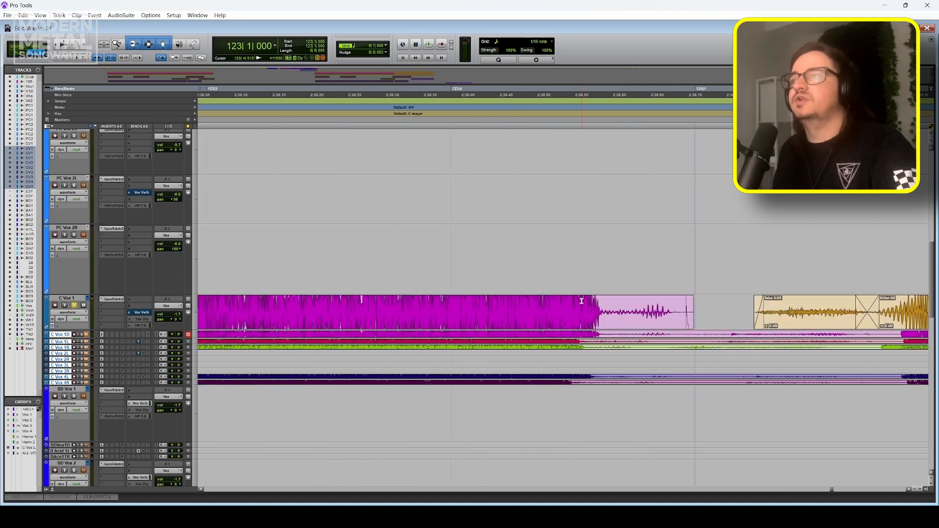
scroll(582, 301, right, 3)
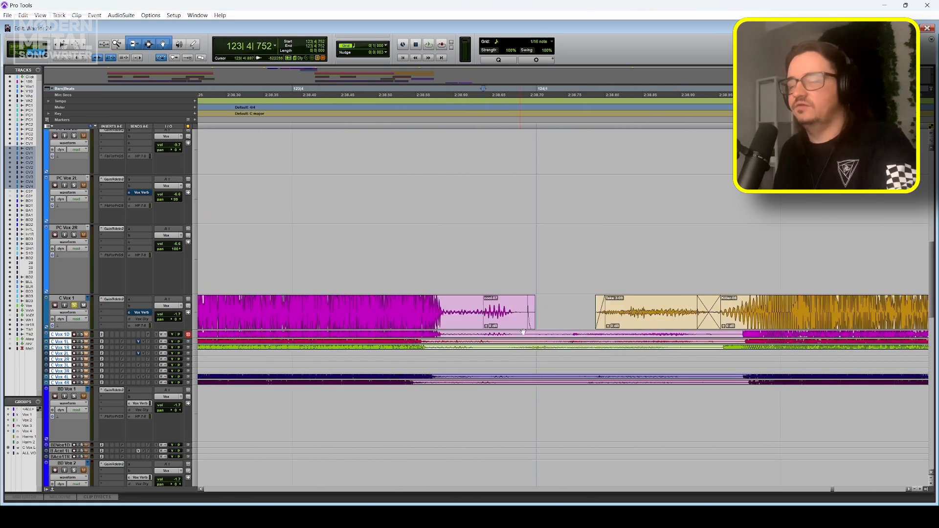
click(518, 325)
drag(486, 329, 485, 333)
shift+click(460, 320)
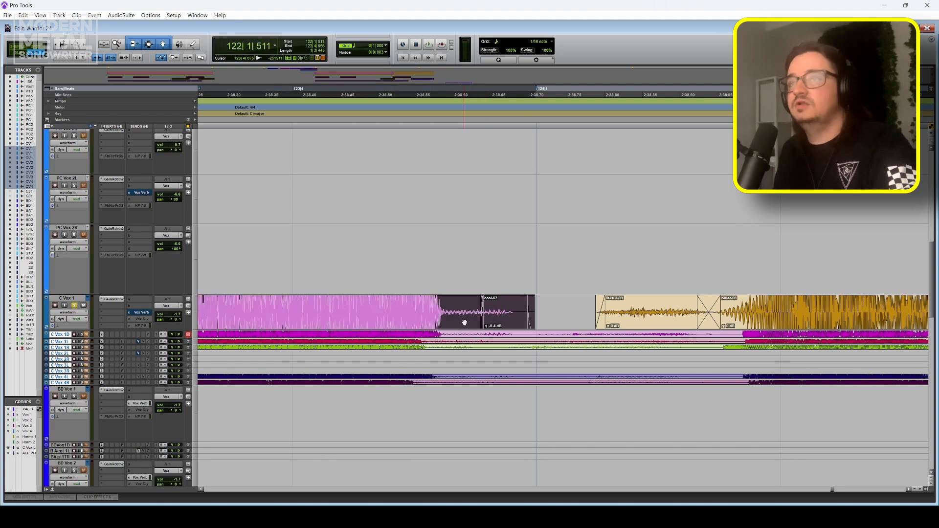
Play the C Vox 1 part from bar 122 to bar 126 to check the breaths between phrases
key(r)
key(r)
key(r)
key(r)
click(432, 101)
key(space)
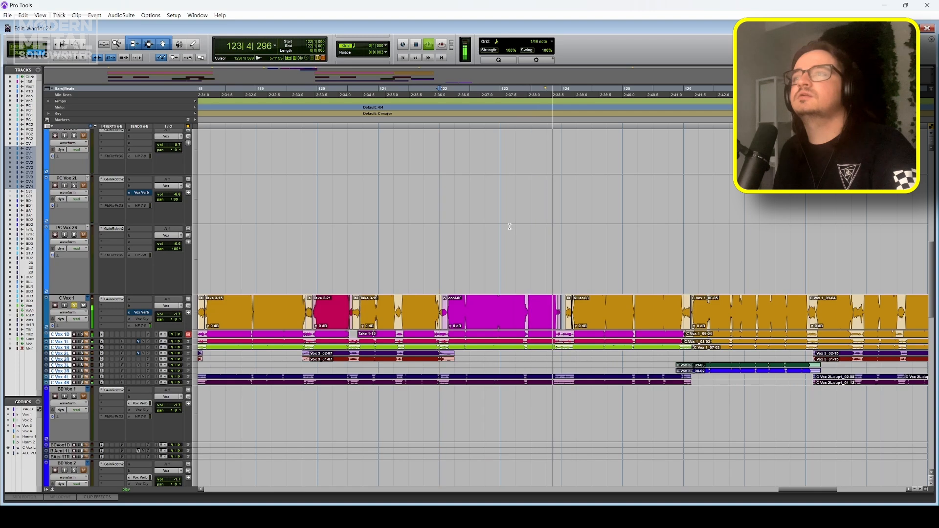
scroll(591, 293, right, 1)
key(t)
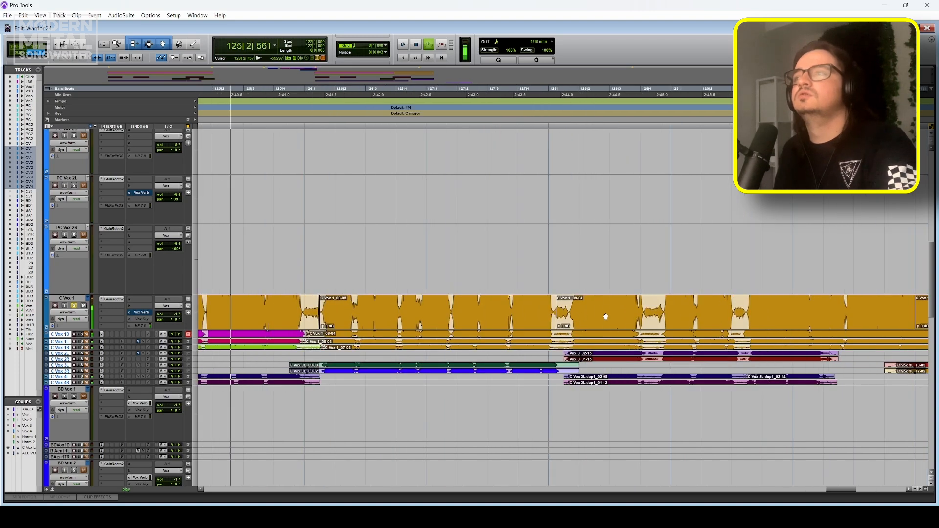
key(space)
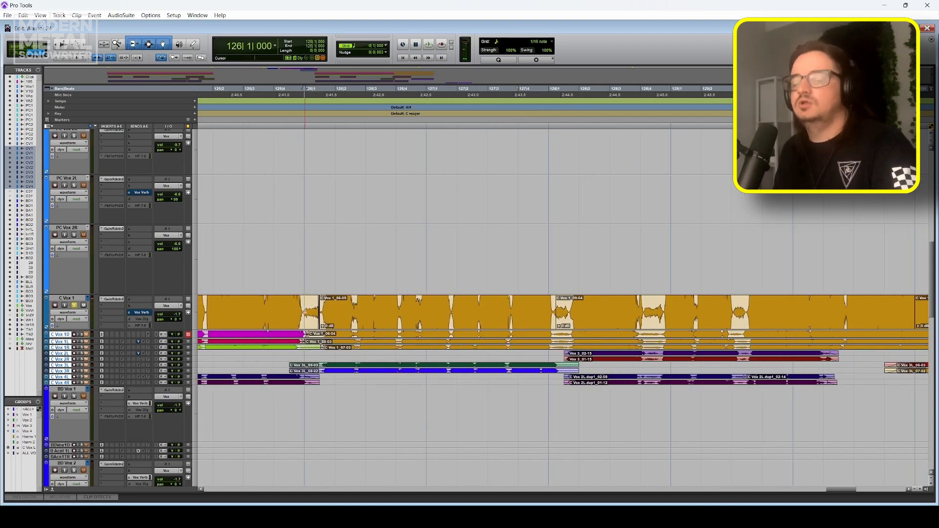
Split the Killer clip on C Vox 1 at 125|4|930 and extend its tail to close the gap before the next clip
key(t)
key(t)
key(t)
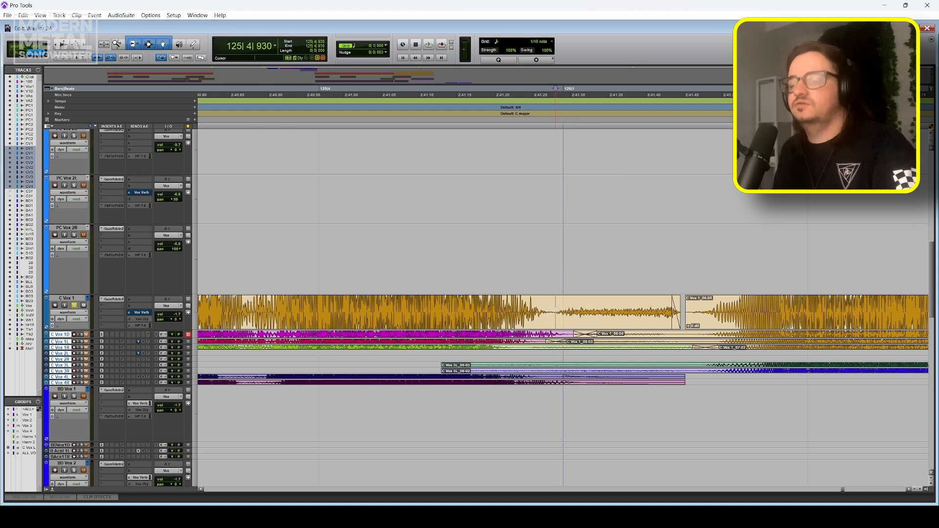
key(ctrl+e)
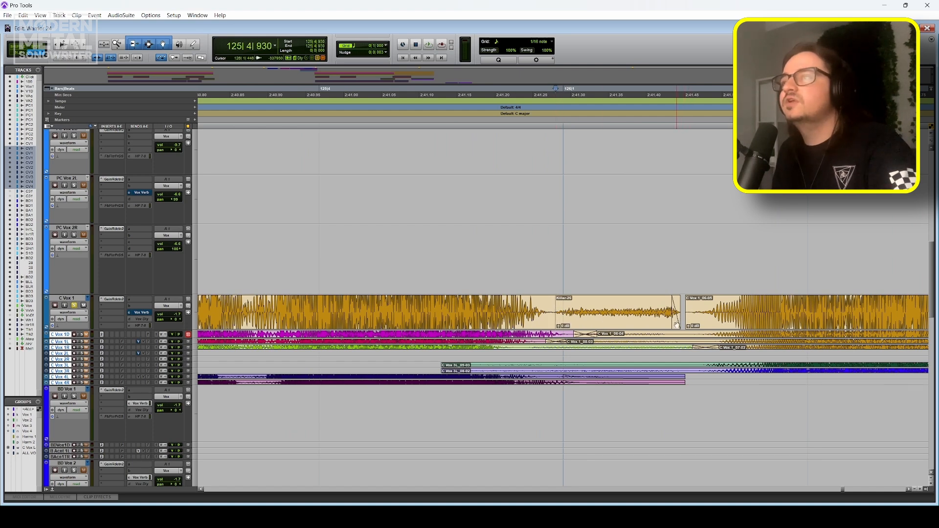
drag(677, 325, 703, 327)
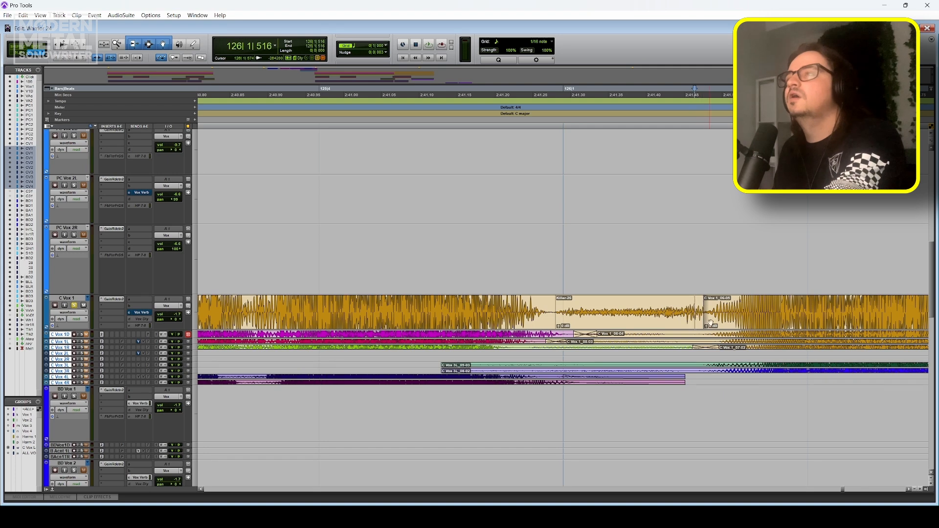
click(716, 322)
shift+click(687, 321)
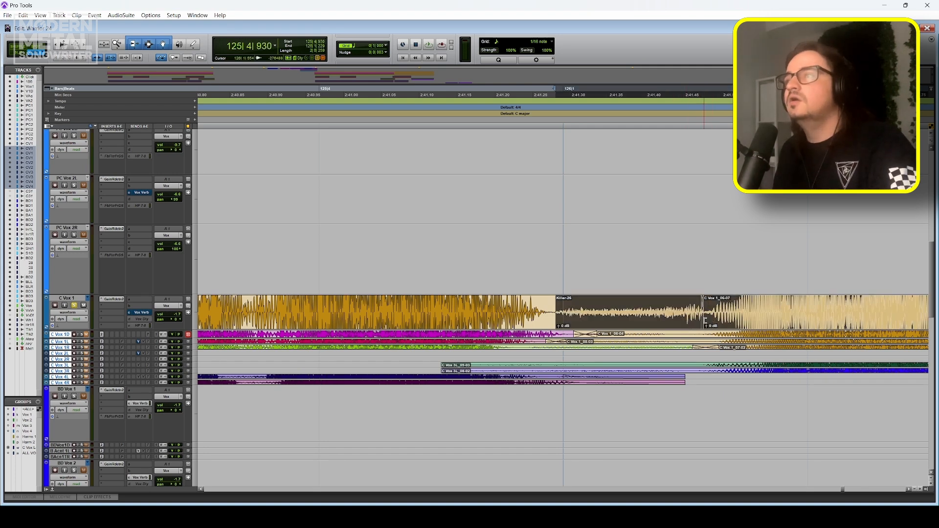
Lower the clip gain of the separated Killer-26 breath and select the clips on both sides of it
click(612, 304)
click(615, 326)
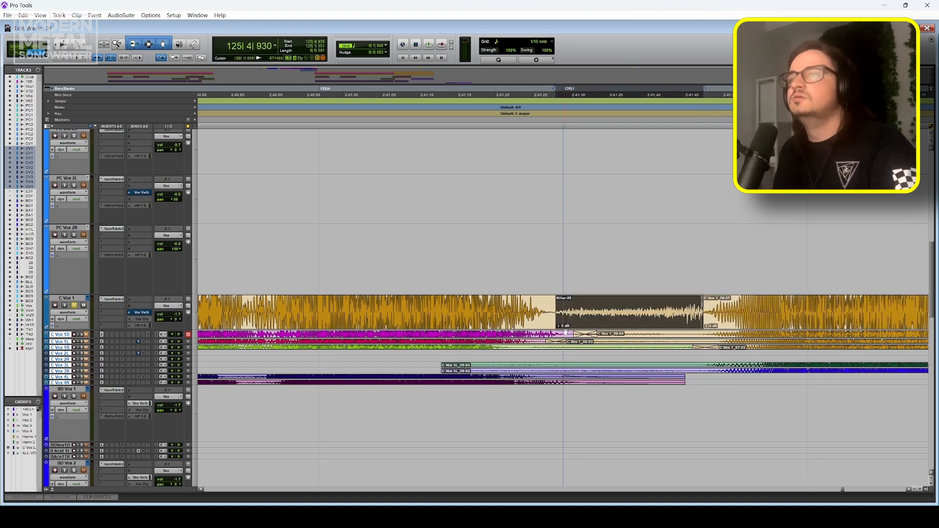
drag(559, 327, 558, 333)
drag(557, 332, 558, 328)
click(732, 320)
shift+click(534, 324)
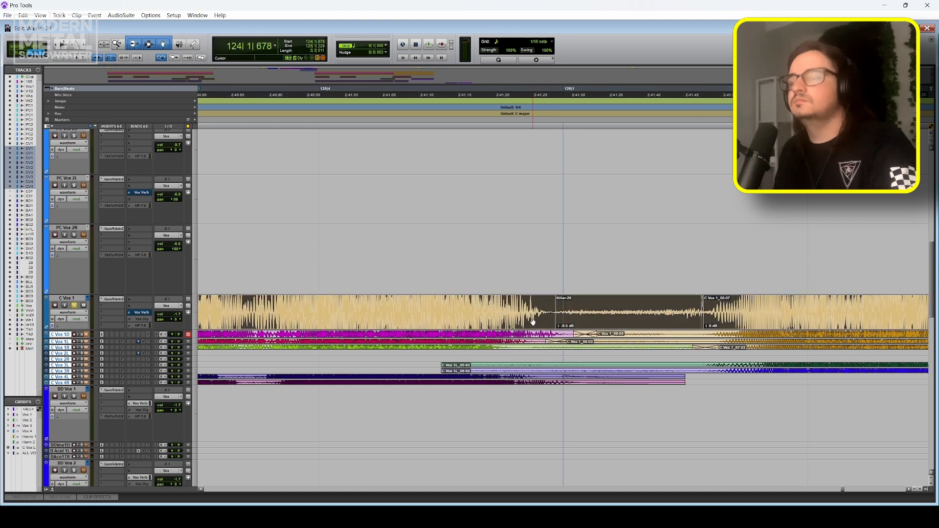
Play the breath edit from 125|2 and move the boundary between Killer-26 and C Vox 1_06-07 back to about 126|1|245
key(r)
key(r)
key(r)
click(480, 94)
key(space)
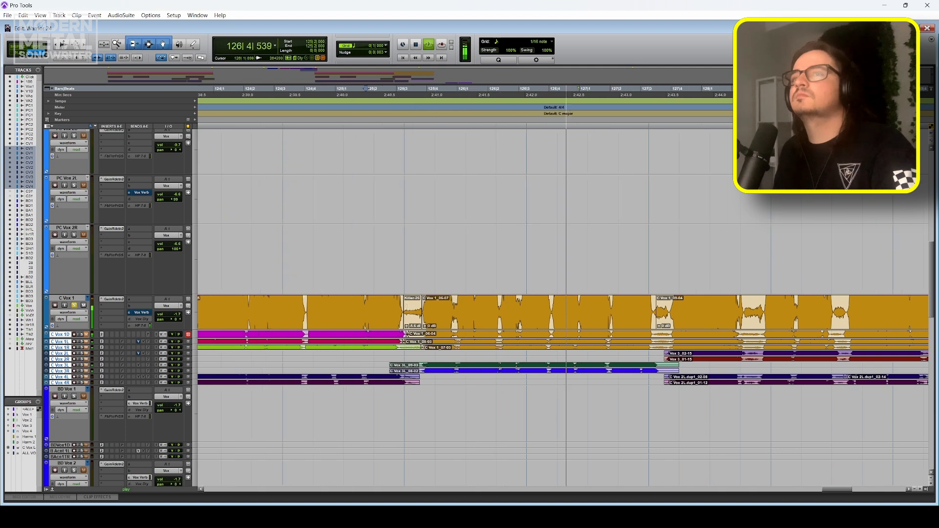
key(space)
click(504, 89)
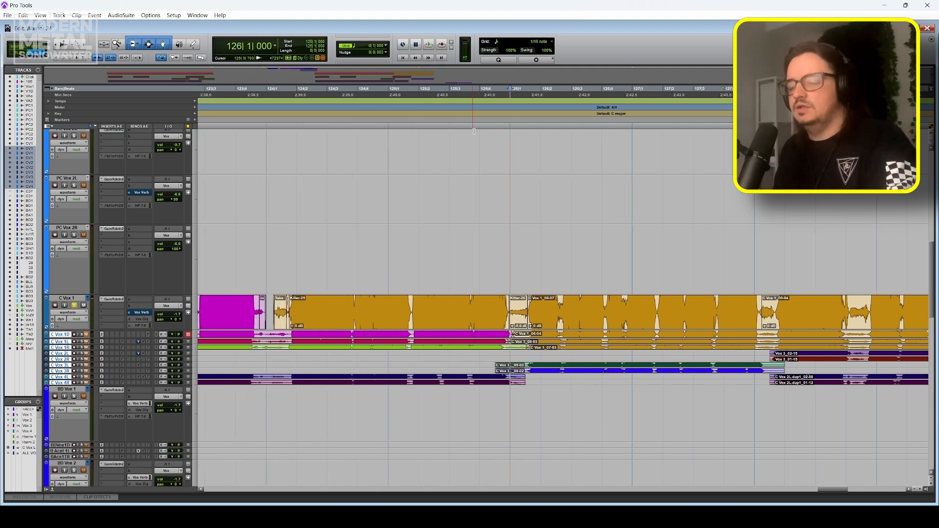
key(t)
key(t)
key(t)
drag(703, 325, 628, 337)
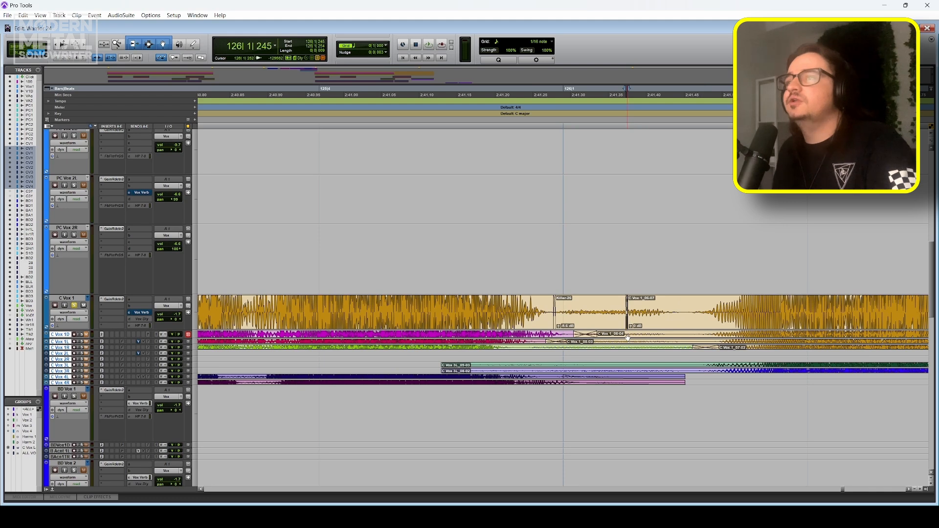
Play up to bar 128 and lower the clip gain of the breath just after 128|1|159 on C Vox 1 to about -6 dB
key(r)
key(space)
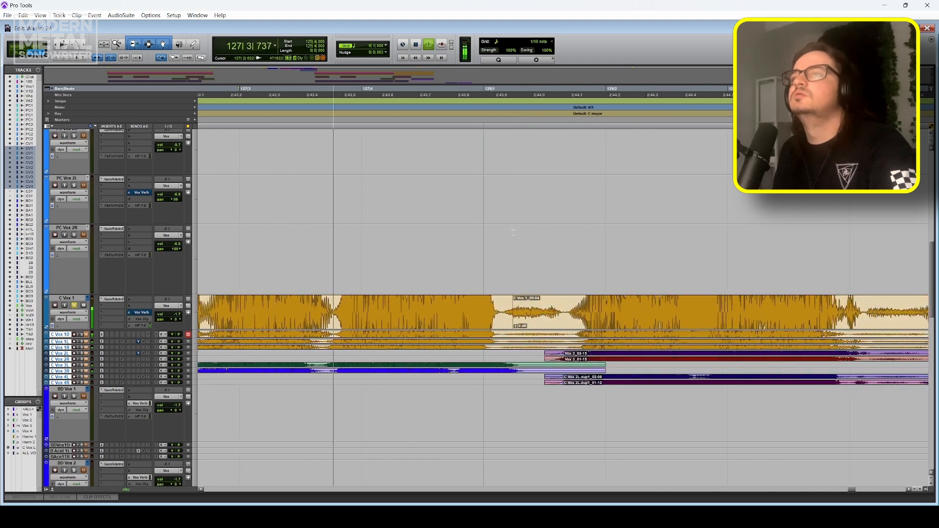
key(space)
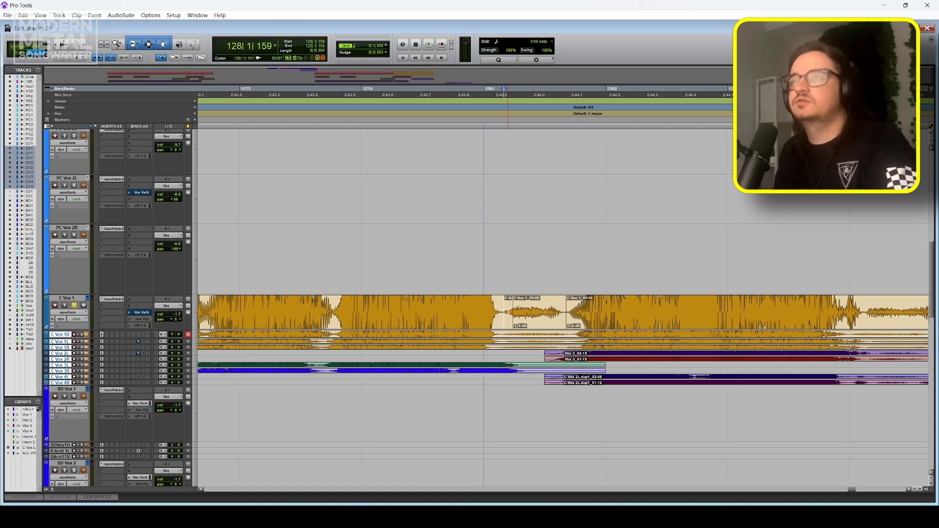
click(531, 319)
shift+click(509, 326)
drag(515, 327, 515, 329)
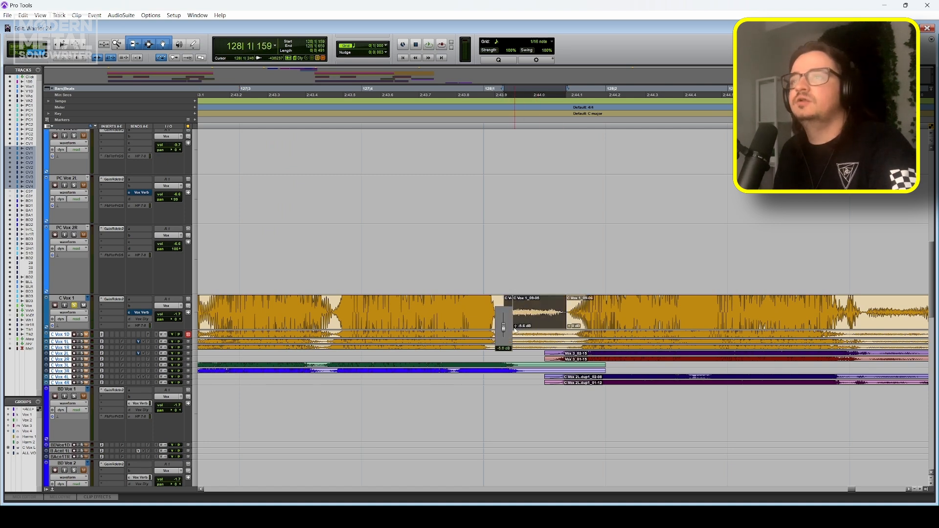
click(510, 282)
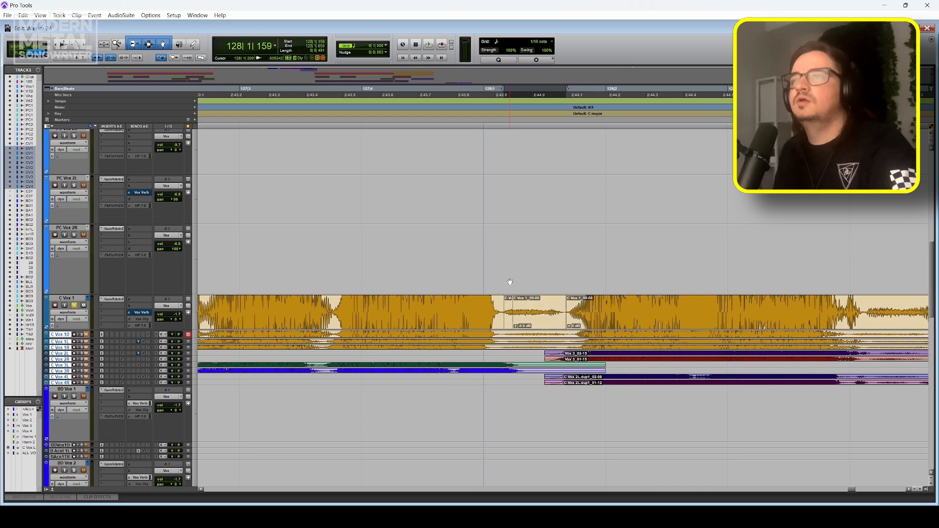
Turn down the short C Vox 1 slice starting at 128|1|159 to match the breath and play the result from 127|4
scroll(515, 300, up, 2)
drag(569, 331, 568, 333)
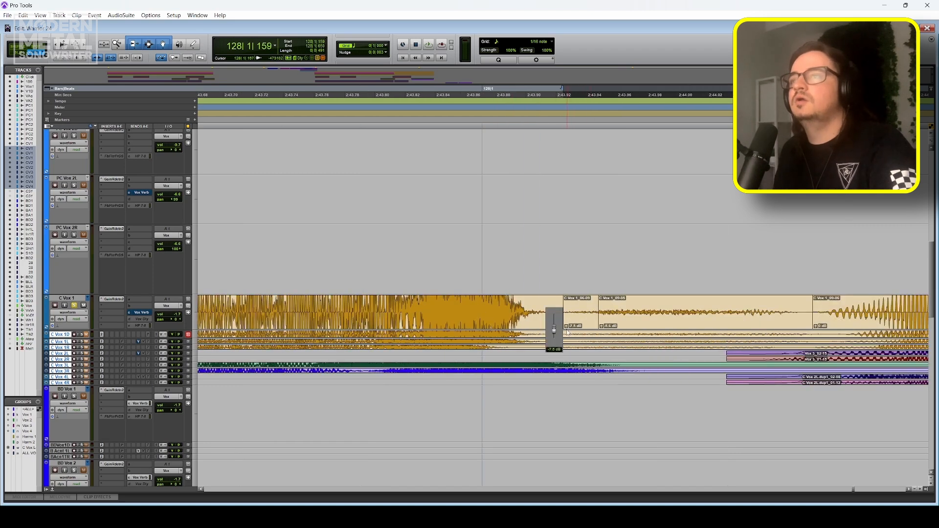
scroll(562, 328, down, 3)
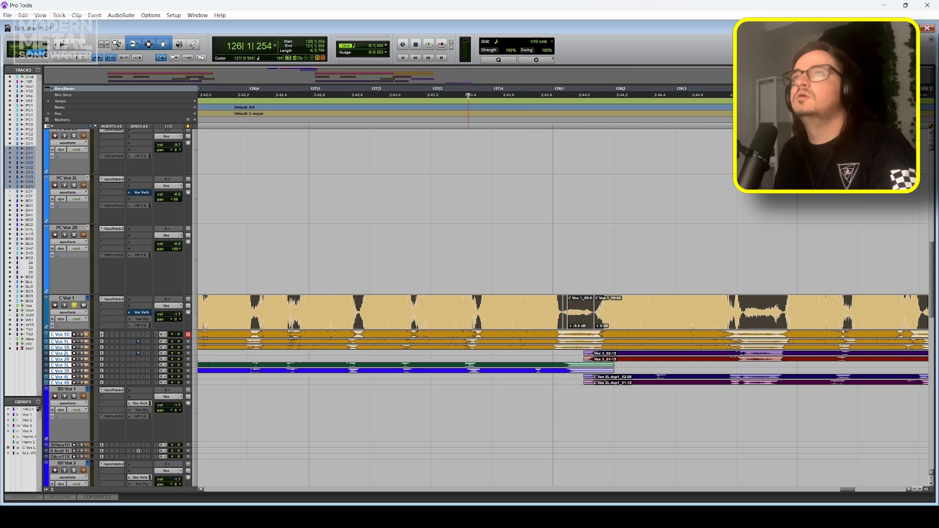
key(space)
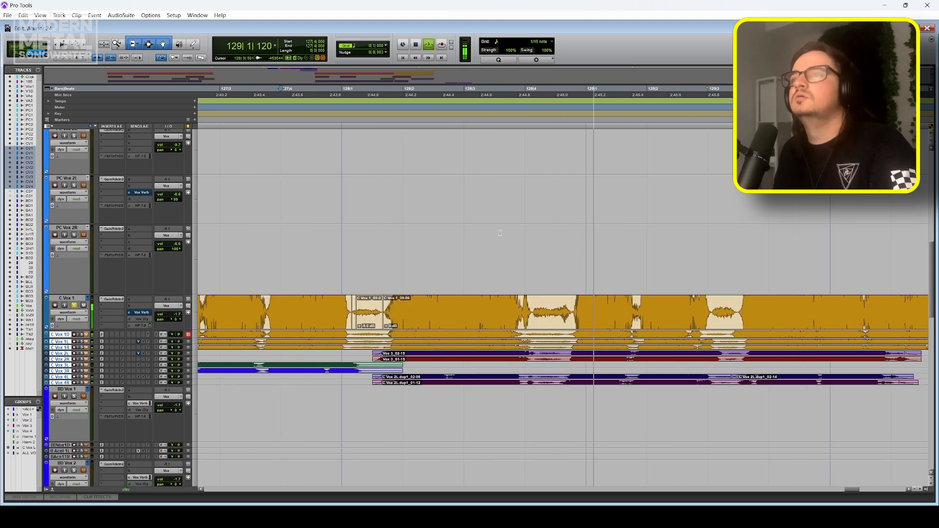
key(space)
Separate the breath between 128|4|110 and 128|4|740 into its own clip on C Vox 1
click(525, 310)
key(t)
key(t)
key(t)
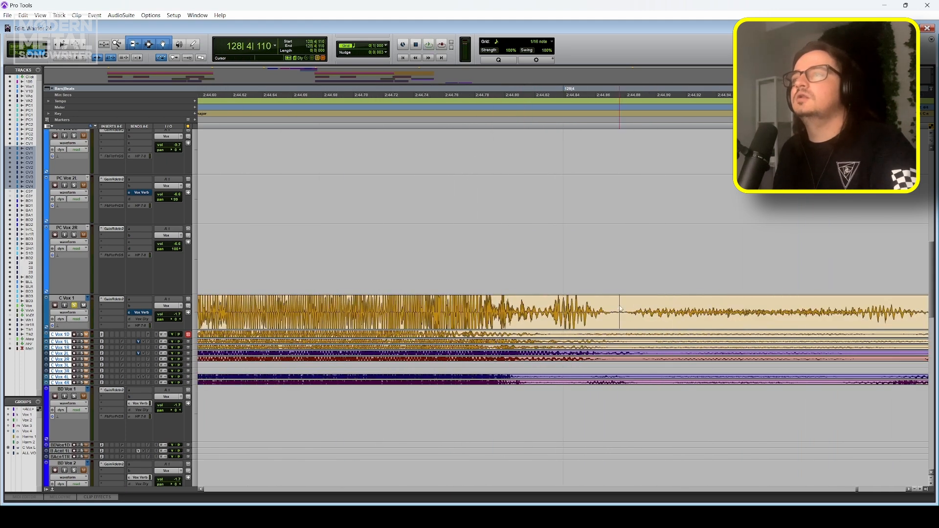
key(r)
key(r)
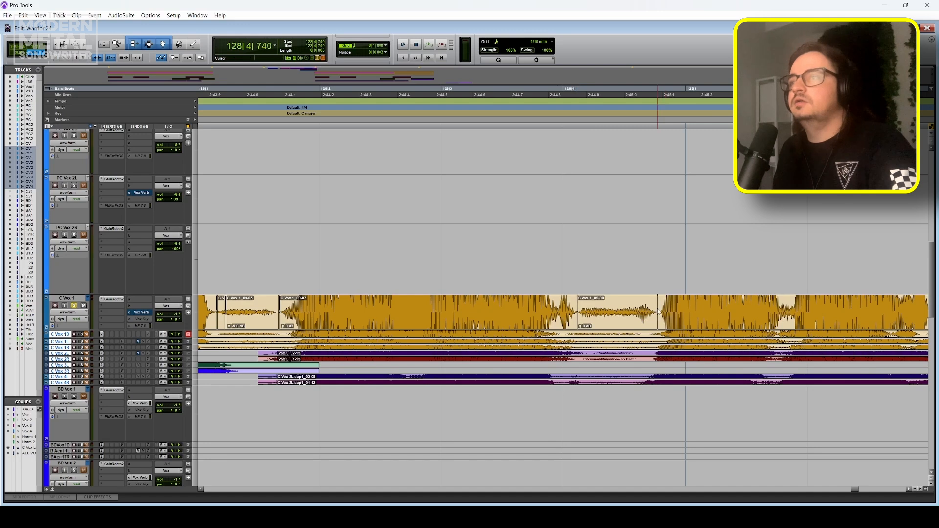
key(b)
Lower the clip gain of the separated C Vox 1_09-09 breath and select the clips around it
click(617, 321)
drag(580, 328, 579, 332)
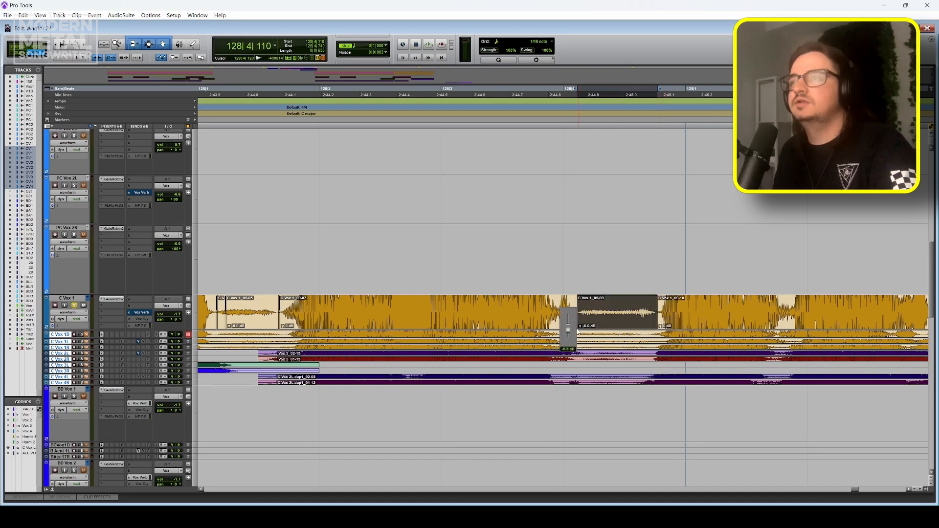
key(r)
click(653, 321)
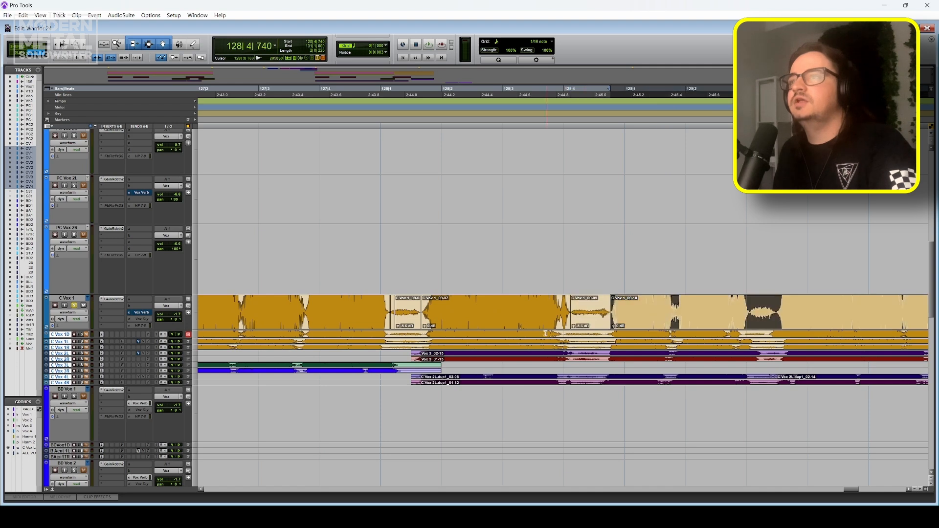
shift+click(542, 325)
Separate the breath between 129|3|060 and 129|3|458 on C Vox 1 and lower its clip gain to about -4.6 dB
scroll(618, 325, right, 3)
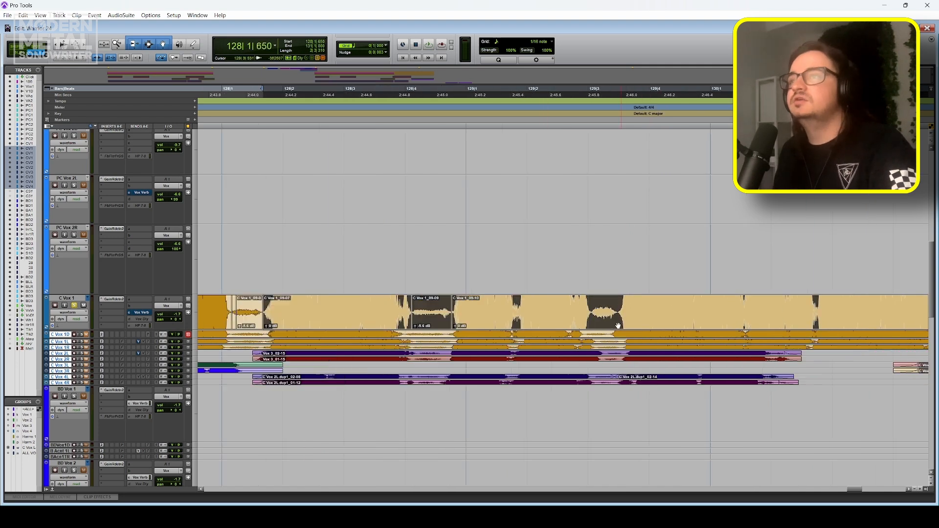
click(593, 309)
key(t)
key(t)
key(t)
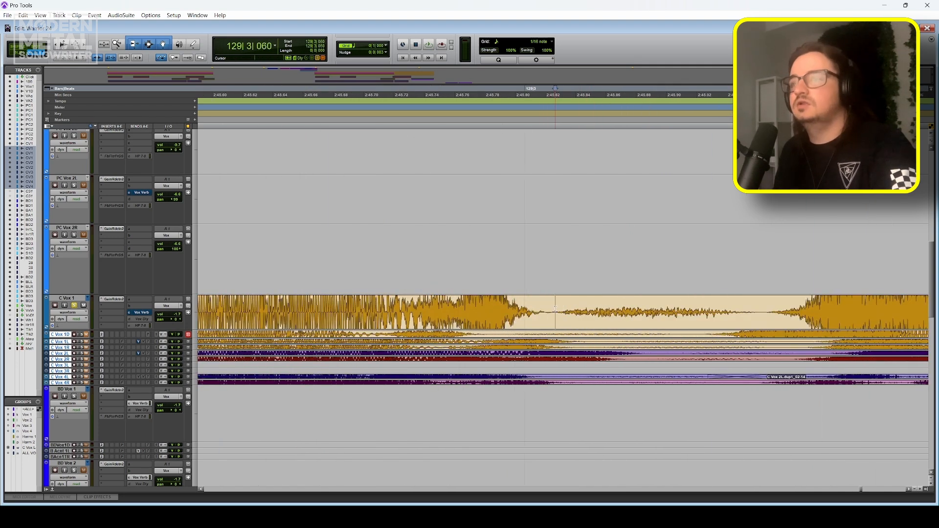
click(758, 309)
key(b)
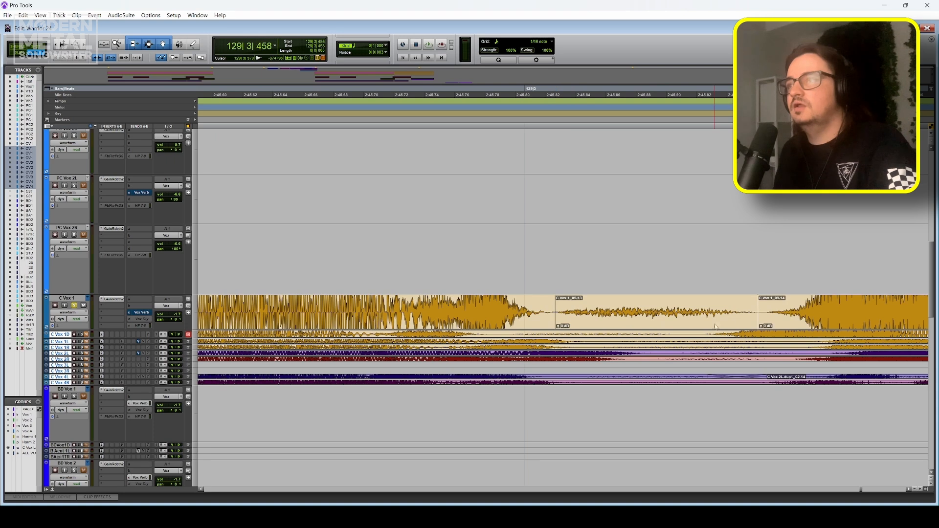
click(713, 321)
drag(558, 325, 558, 329)
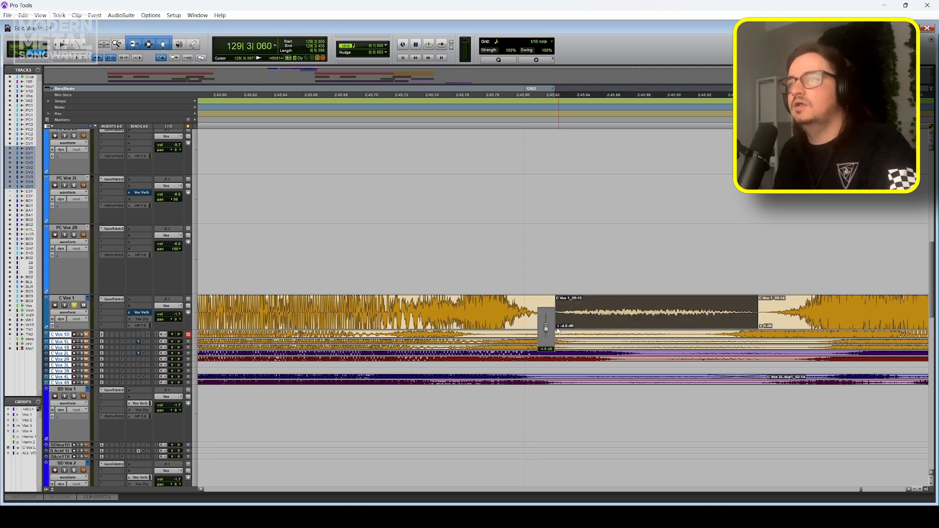
Play C Vox 1 from 129|2|000 to the end of the chorus to review the breath edits
key(r)
key(r)
key(r)
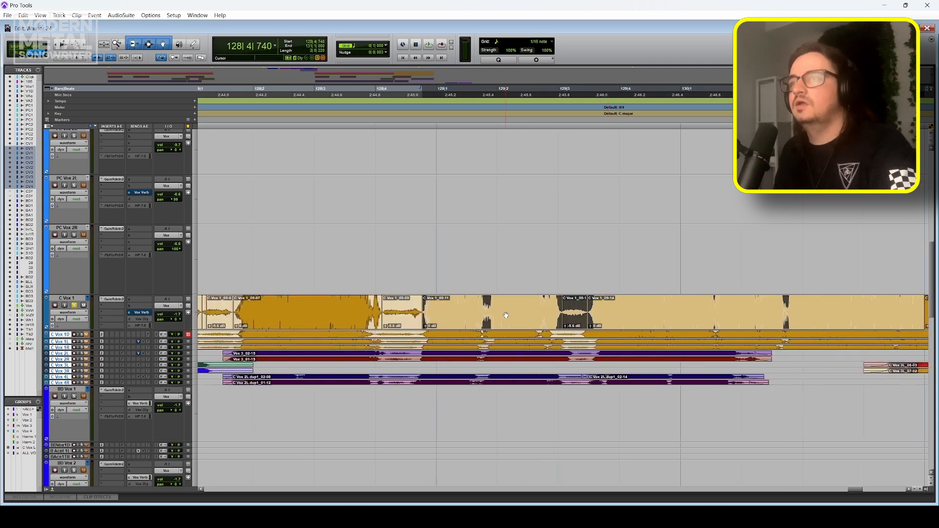
click(494, 88)
key(space)
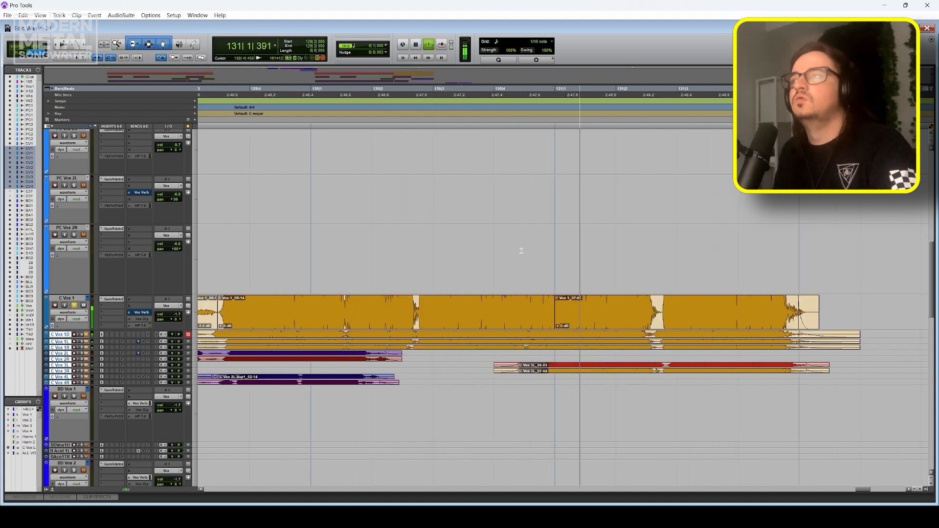
key(r)
key(r)
key(r)
key(r)
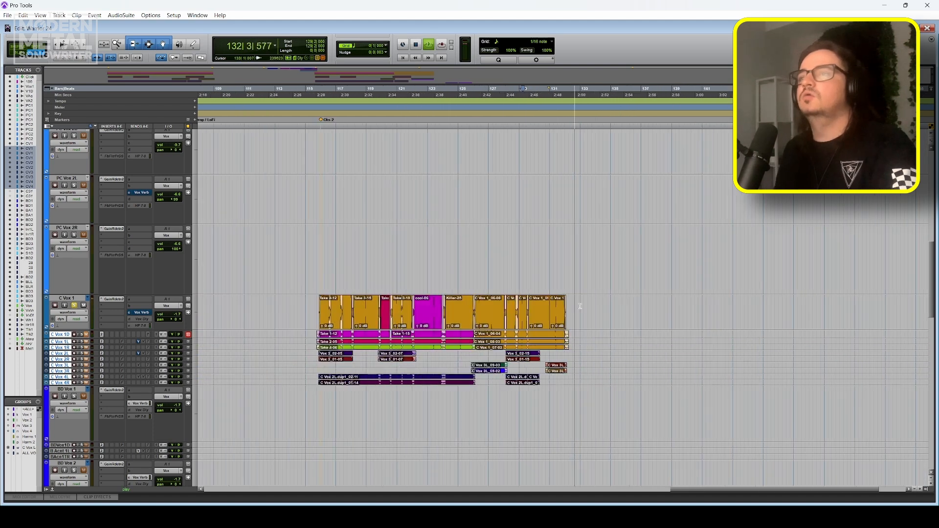
key(space)
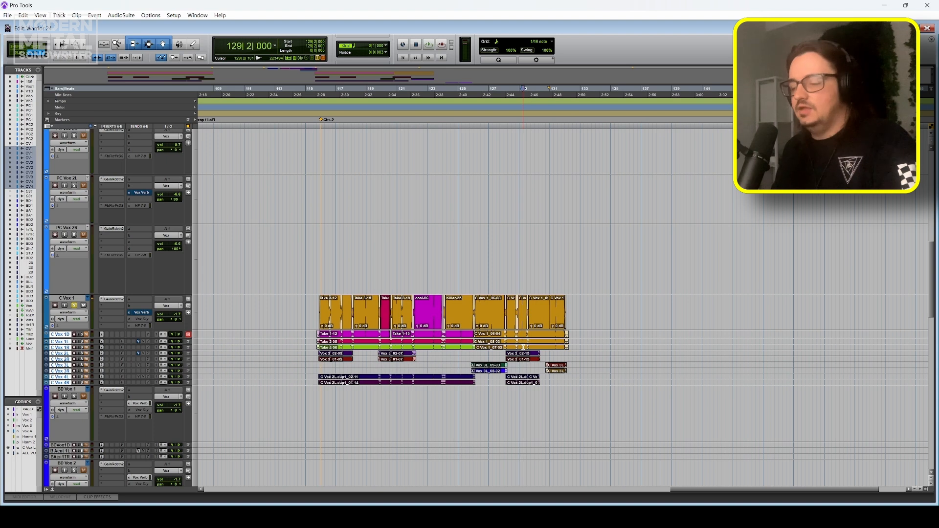
Set the grid resolution to 1/8 note for checking vocal timing at the start of Chorus 2
key(t)
key(t)
key(t)
scroll(537, 370, left, 10)
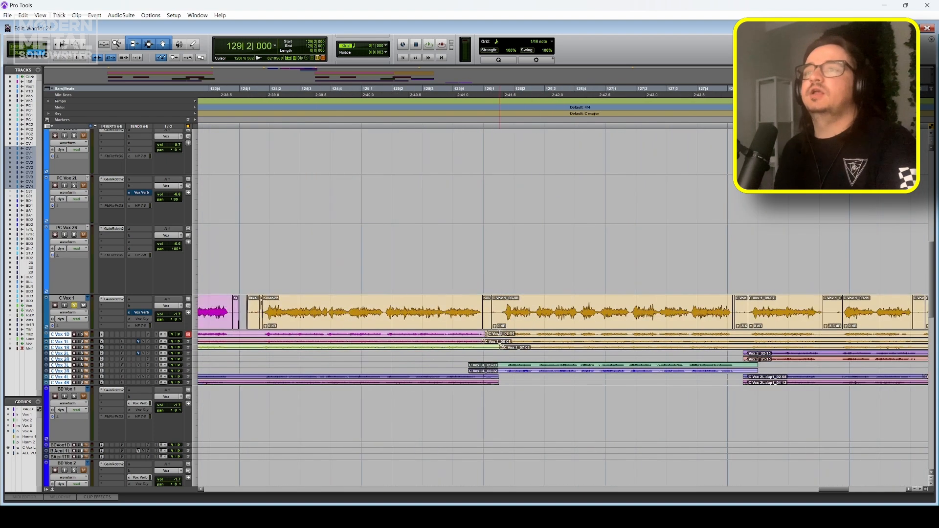
scroll(501, 328, right, 1)
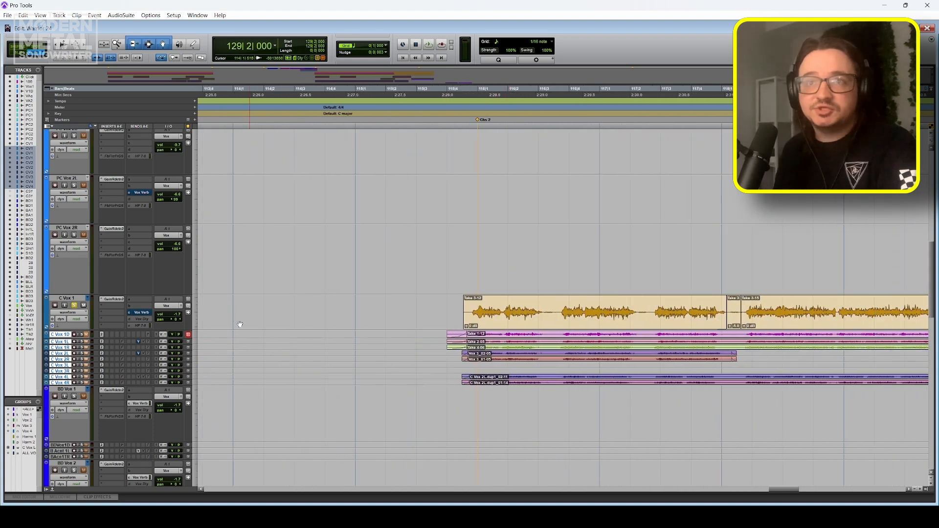
click(71, 314)
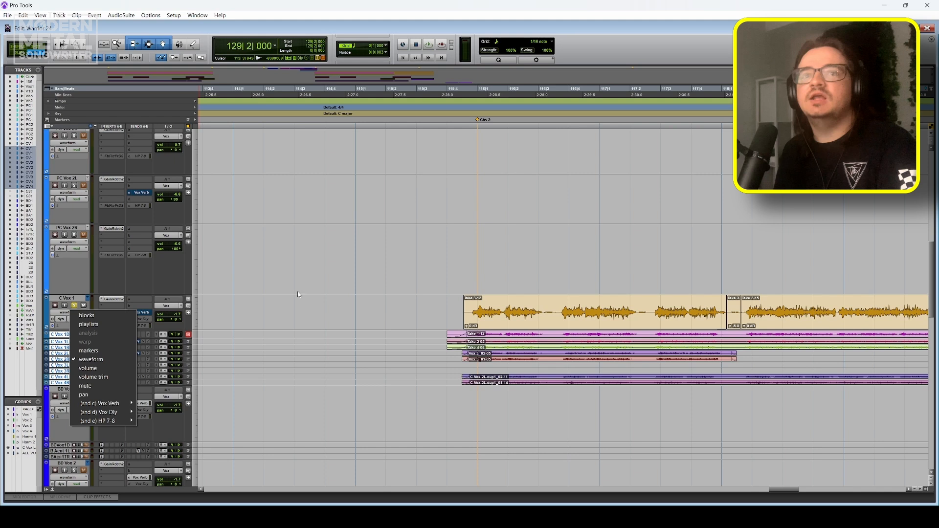
click(393, 325)
key(t)
key(t)
scroll(395, 322, left, 4)
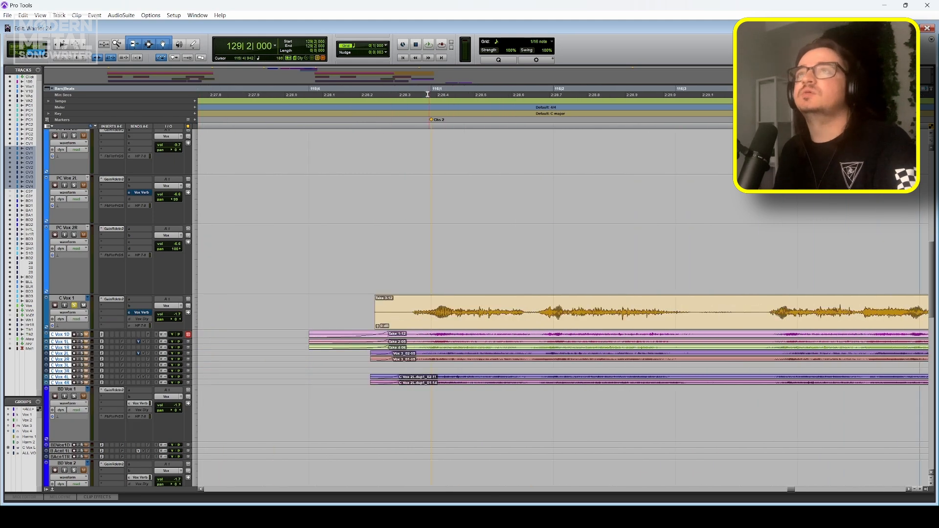
click(378, 46)
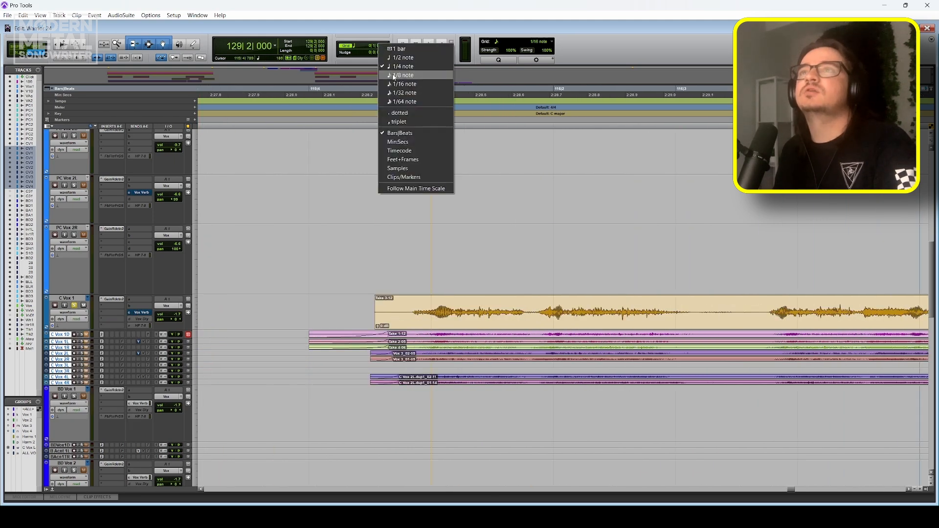
click(394, 76)
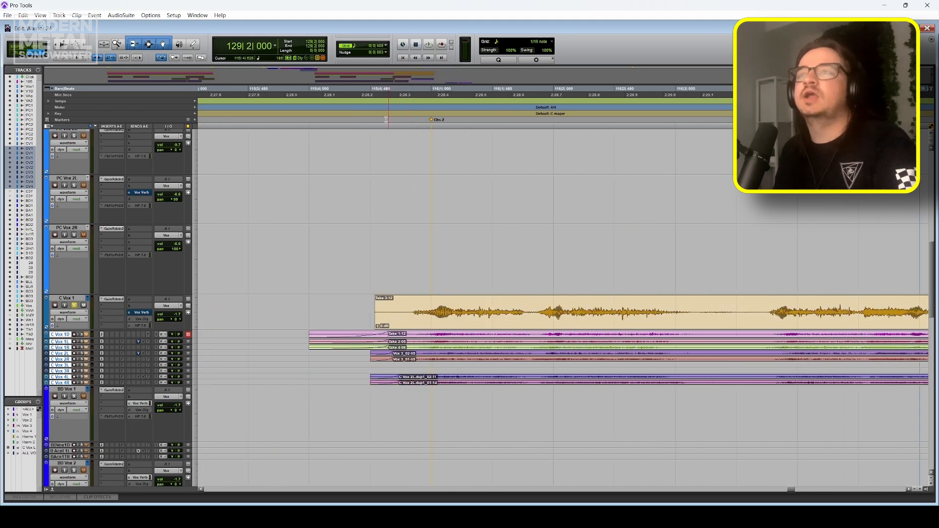
Place the cursor at 116|1|000, 116|3|480 and 115|4|480 to compare the C Vox 1 phrases with the grid
click(433, 87)
scroll(439, 166, right, 1)
key(r)
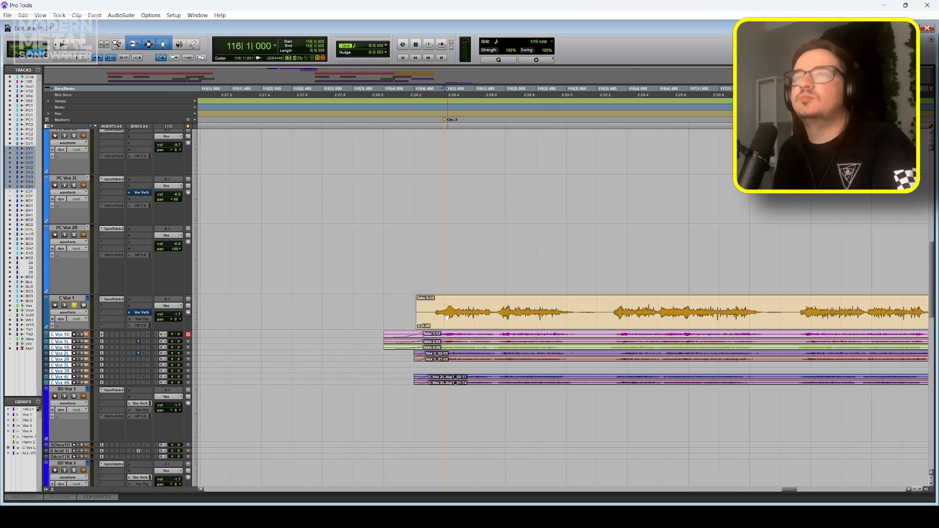
scroll(469, 304, right, 2)
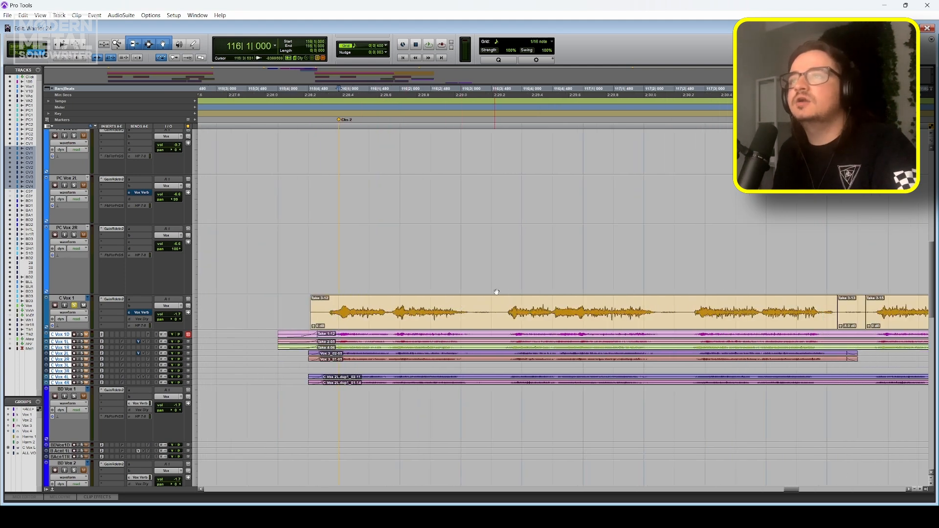
click(490, 95)
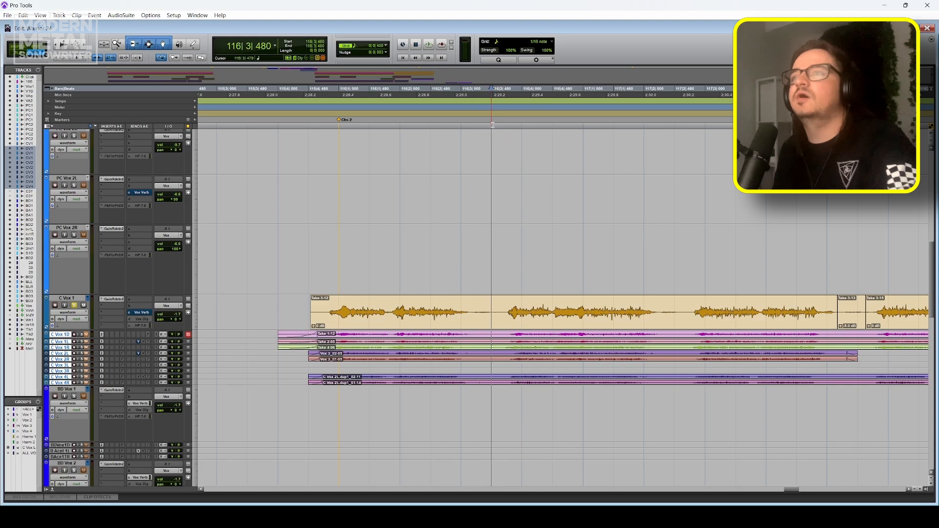
click(309, 91)
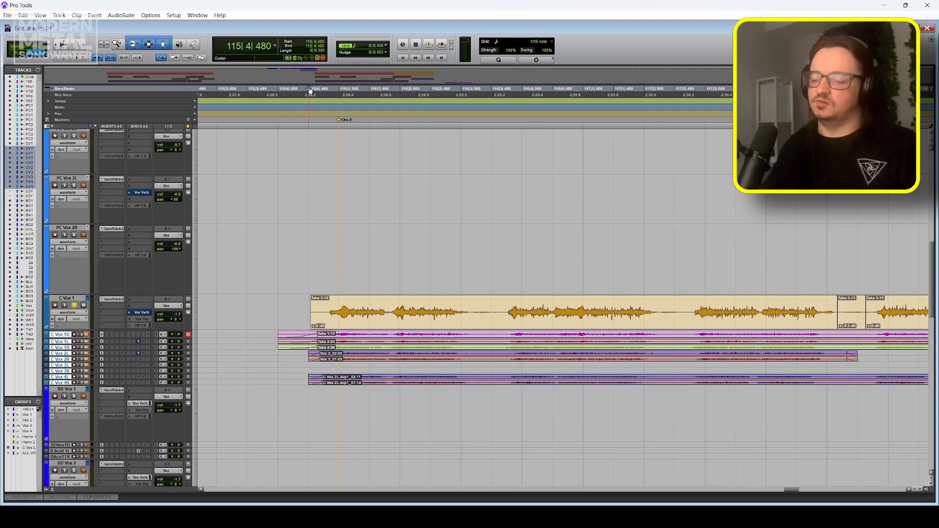
Trim the start of the first Chorus 2 clip on C Vox 1 and add an Equal Gain fade-in ending at 115|4|731
key(r)
click(475, 303)
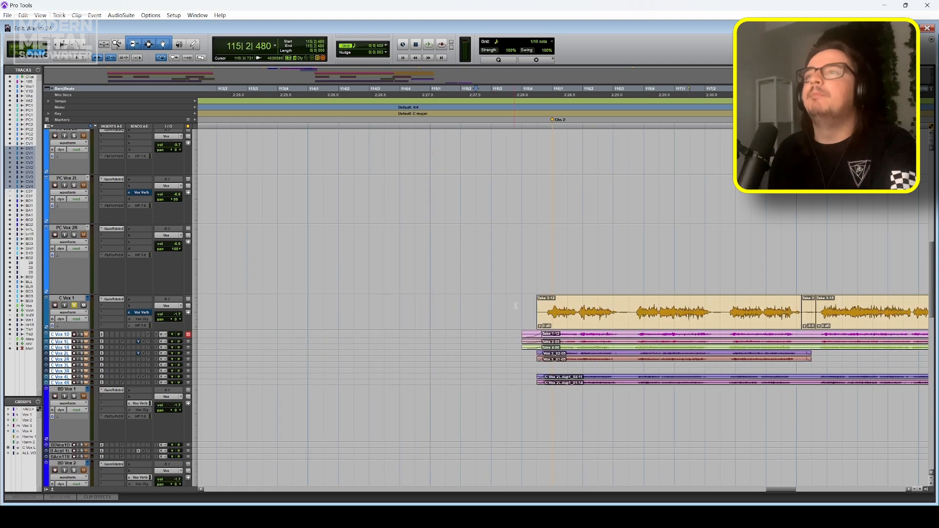
scroll(513, 302, right, 4)
key(t)
key(t)
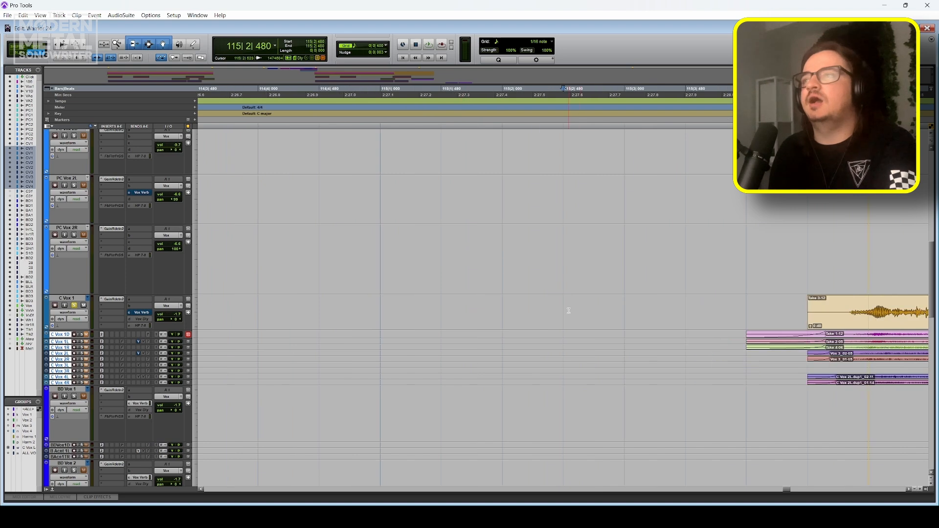
scroll(558, 313, right, 5)
drag(547, 310, 575, 311)
key(ctrl+f)
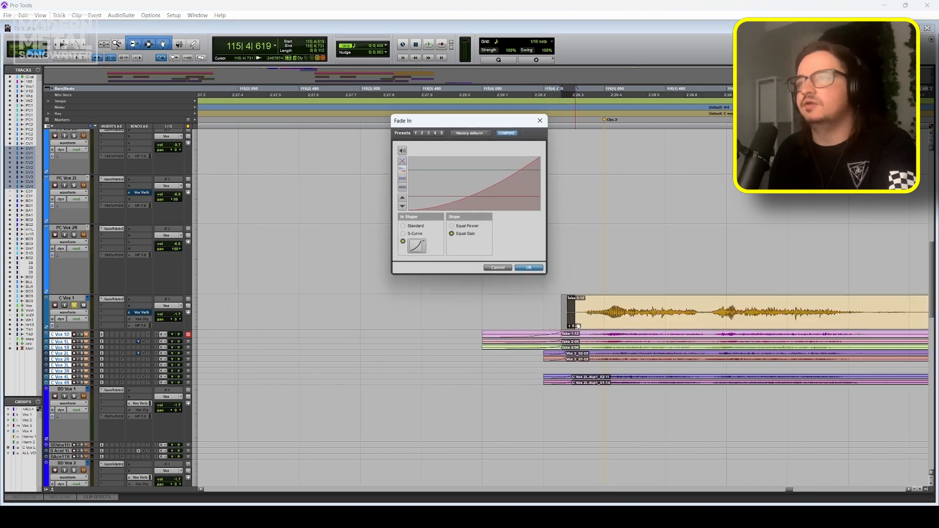
click(537, 270)
Play the opening phrases of Chorus 2 from 116|1|000 to check the vocal timing
scroll(549, 316, right, 6)
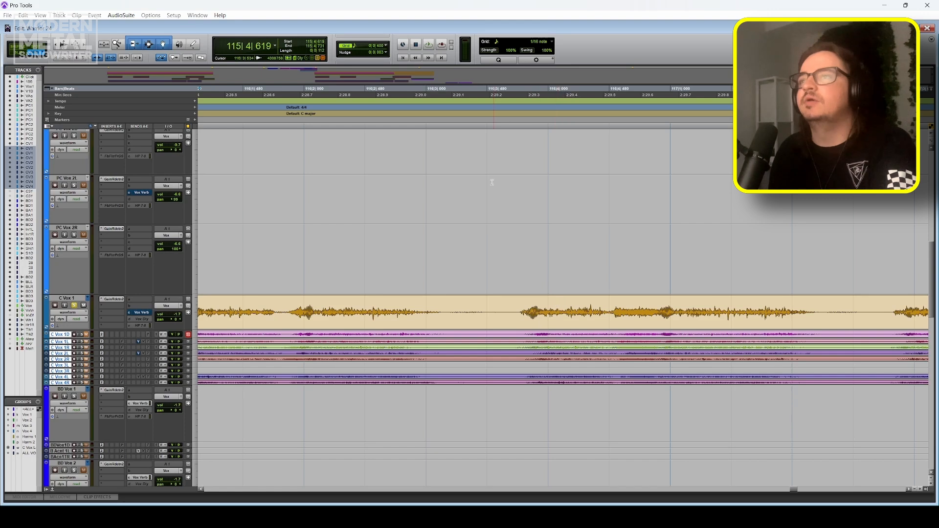
key(r)
key(r)
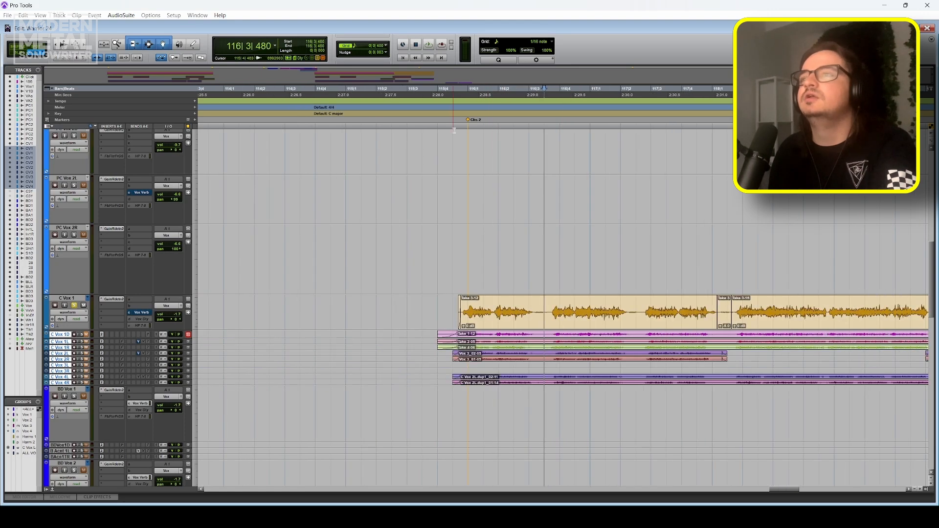
click(463, 98)
key(space)
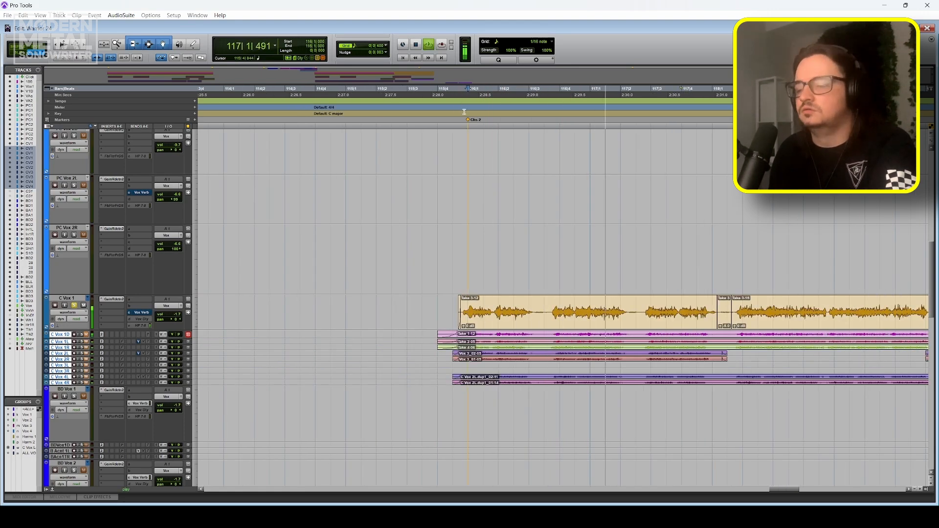
key(space)
Separate the second phrase's onset on C Vox 1, cutting at 116|4|086, and move the slice to start at 116|3|731
key(t)
key(t)
scroll(558, 288, right, 5)
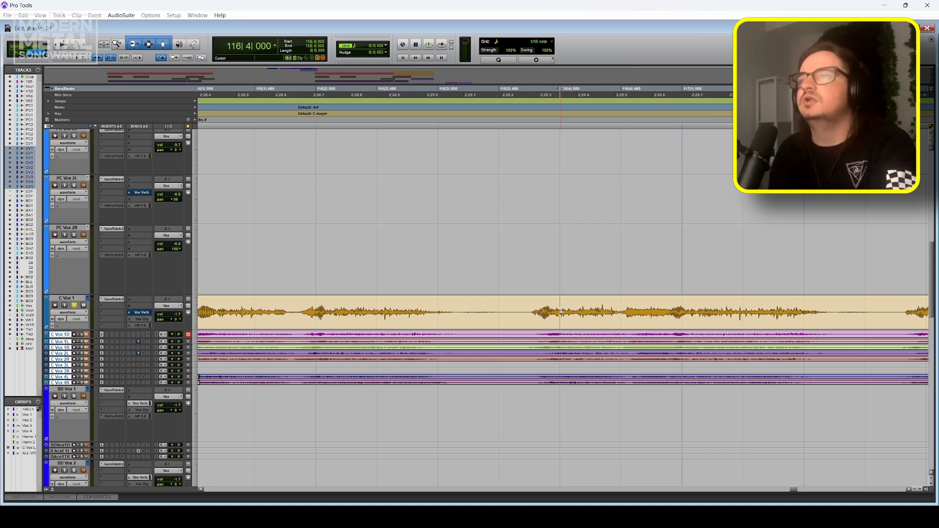
key(t)
click(76, 317)
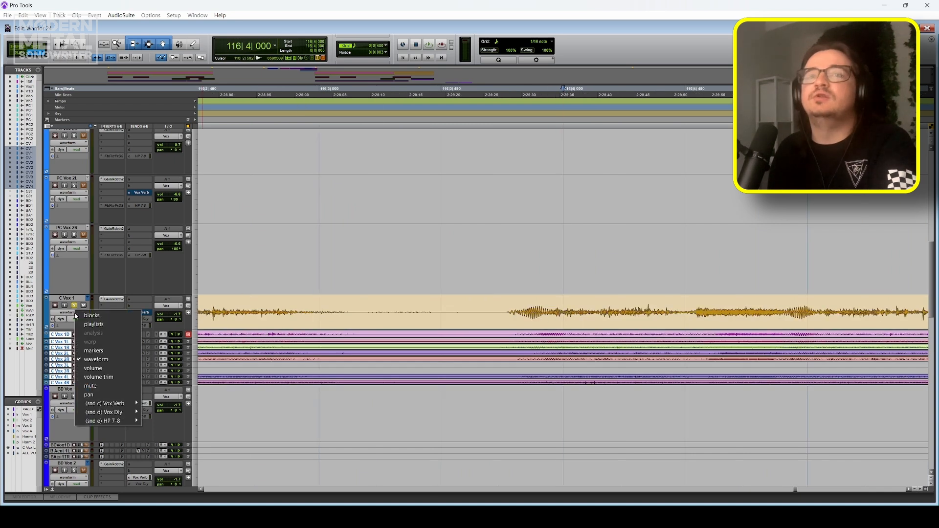
click(422, 314)
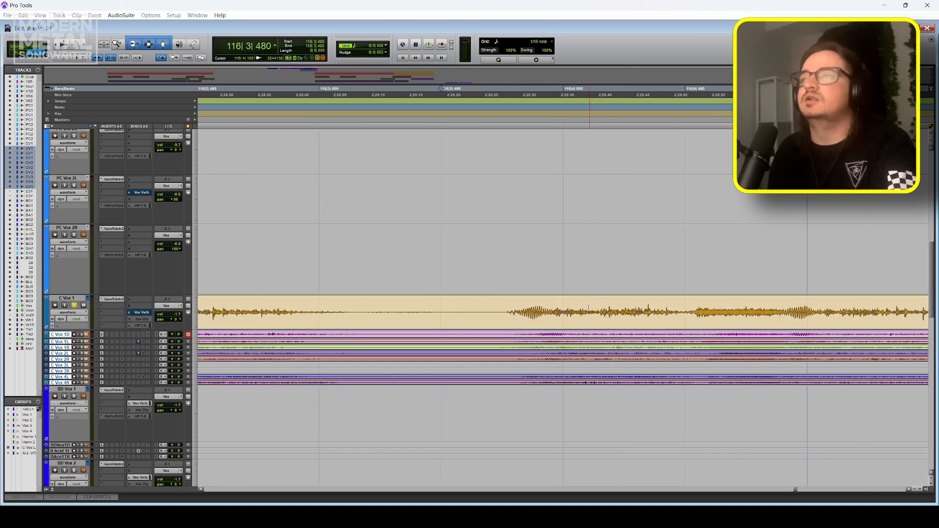
key(b)
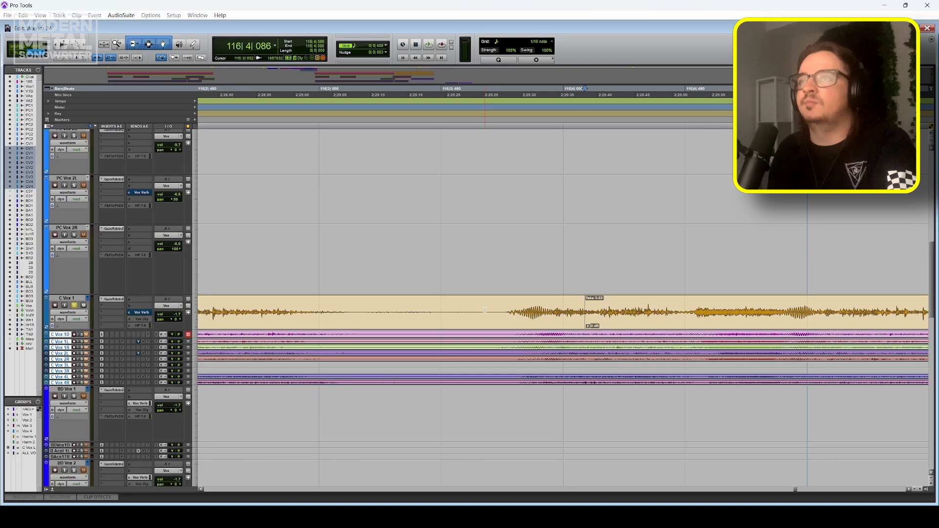
drag(528, 320, 548, 320)
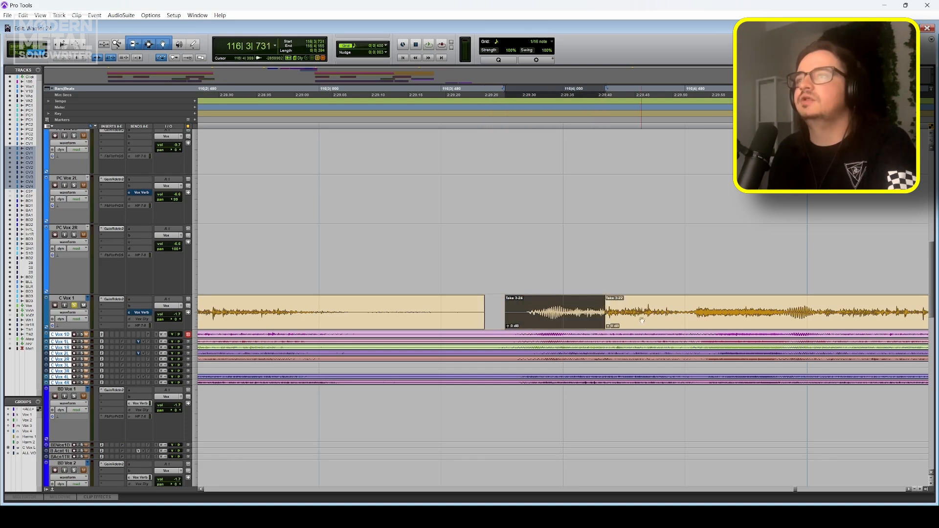
Blend the moved slice into the following clip and extend its start back to close the gap before it
click(624, 319)
shift+click(589, 318)
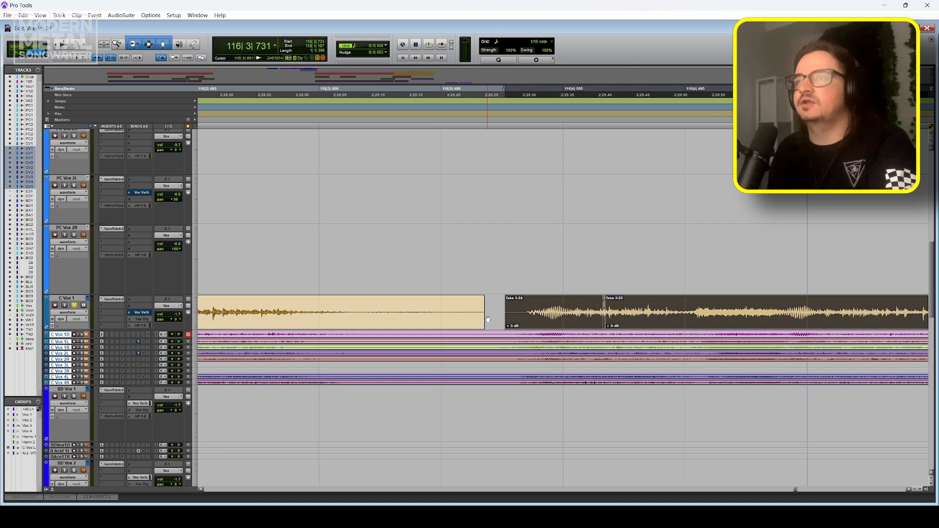
drag(508, 313, 470, 321)
shift+click(458, 325)
Play C Vox 1 from 115|4|480 to listen to the shifted phrase onset
key(r)
key(r)
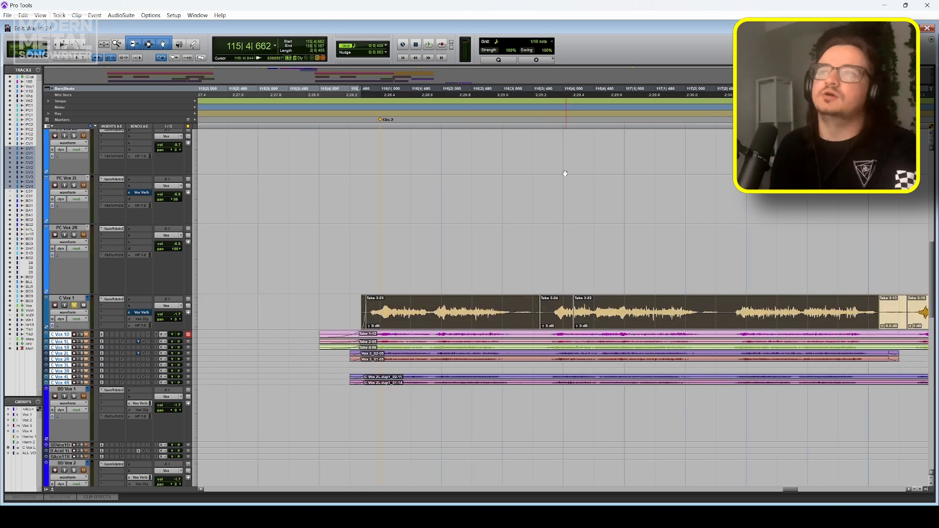
click(348, 92)
key(space)
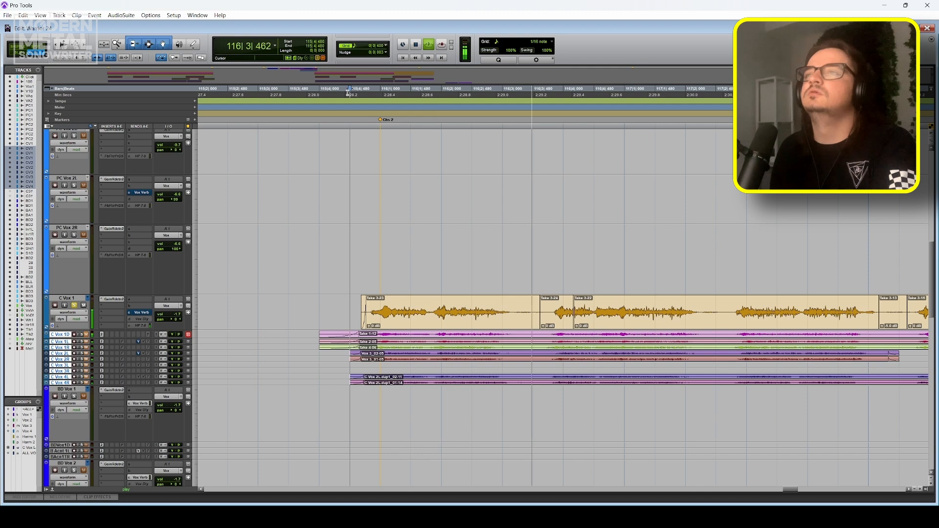
key(space)
Undo the gap closing, the slice move and the separations around the second C Vox 1 phrase
key(ctrl+z)
key(ctrl+z)
key(ctrl+z)
key(ctrl+z)
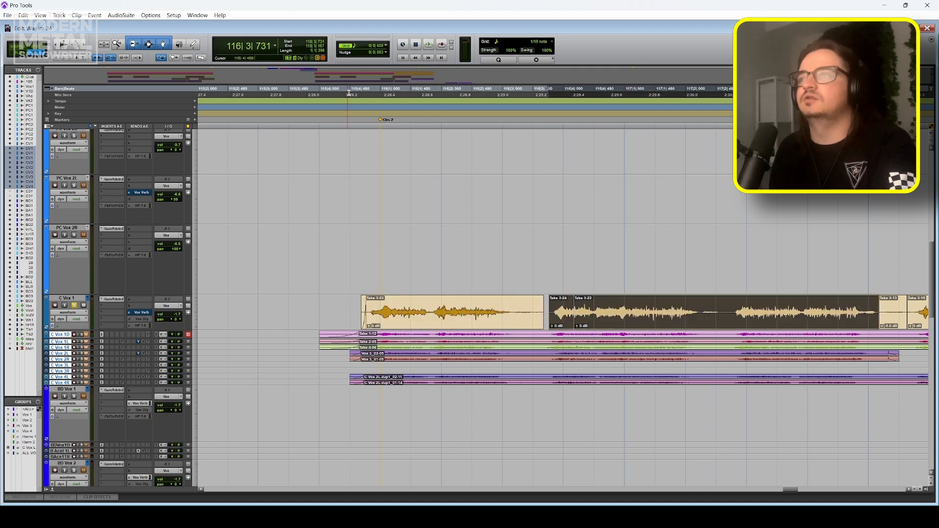
key(t)
key(t)
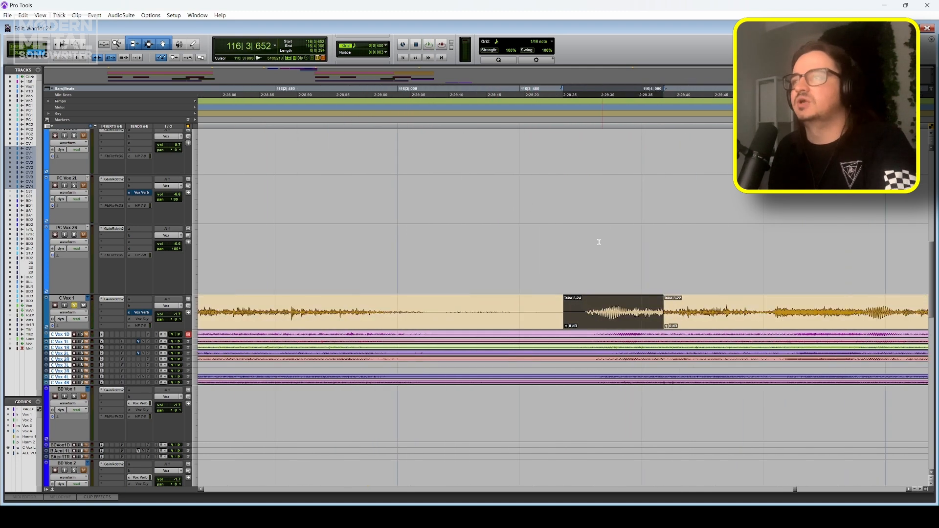
key(ctrl+z)
key(ctrl+z)
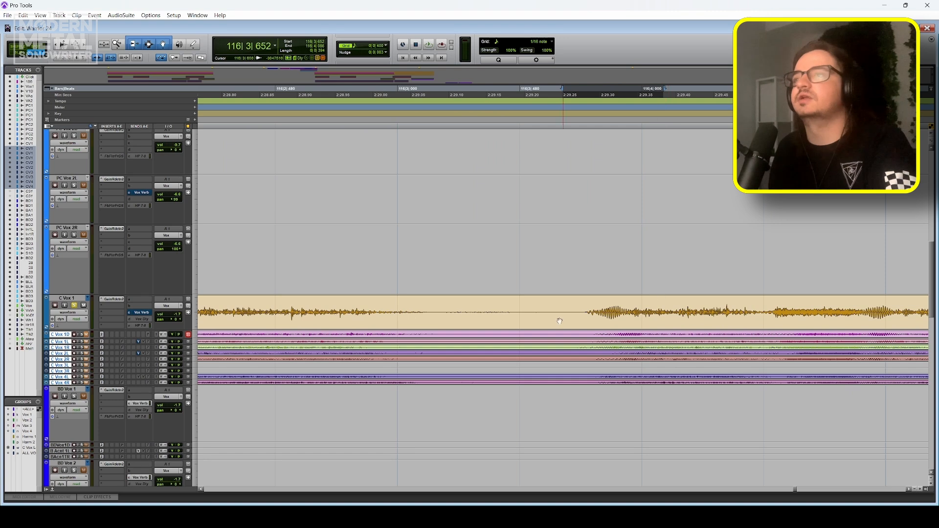
Enable Polyphonic Elastic Audio on C Vox 1 and switch the track view to warp
click(554, 304)
click(70, 313)
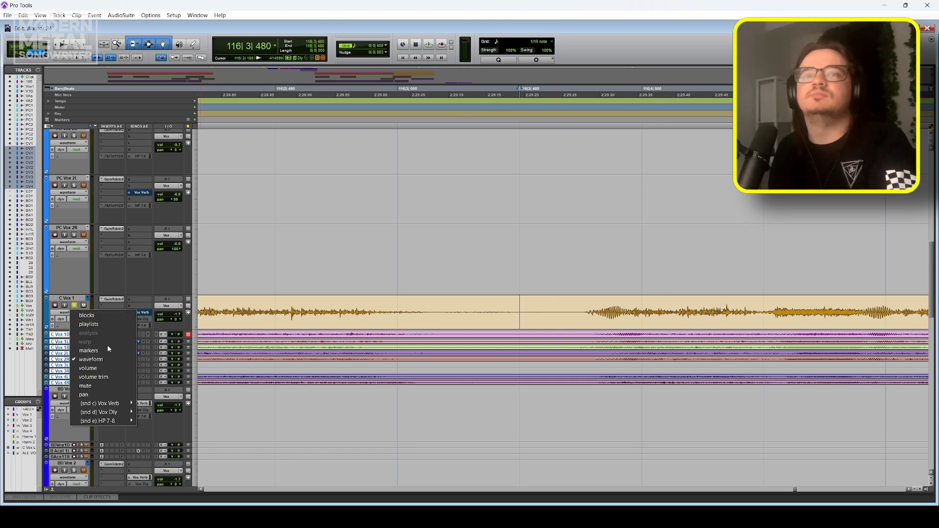
click(65, 324)
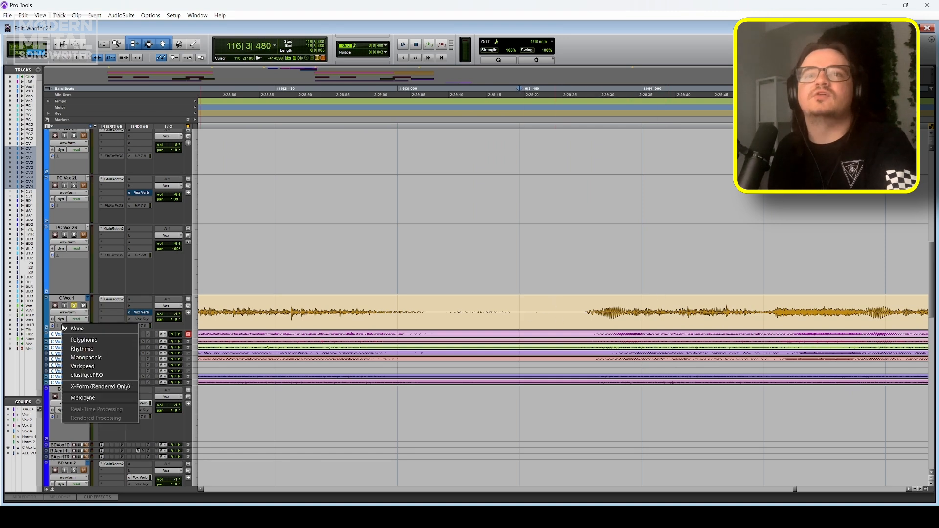
click(86, 341)
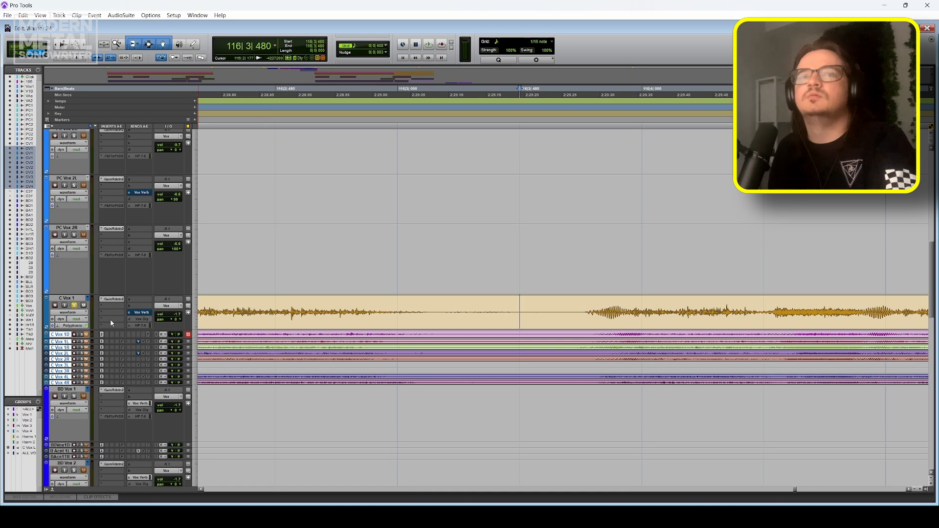
click(85, 315)
click(103, 331)
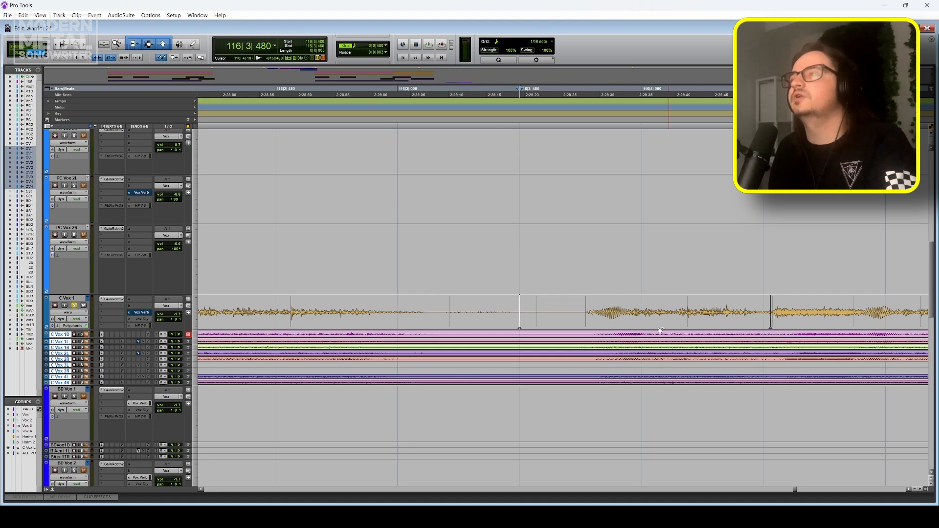
Warp the C Vox 1 phrase onset just before 116|4|000 slightly later and return the track to waveform view
drag(587, 321, 603, 323)
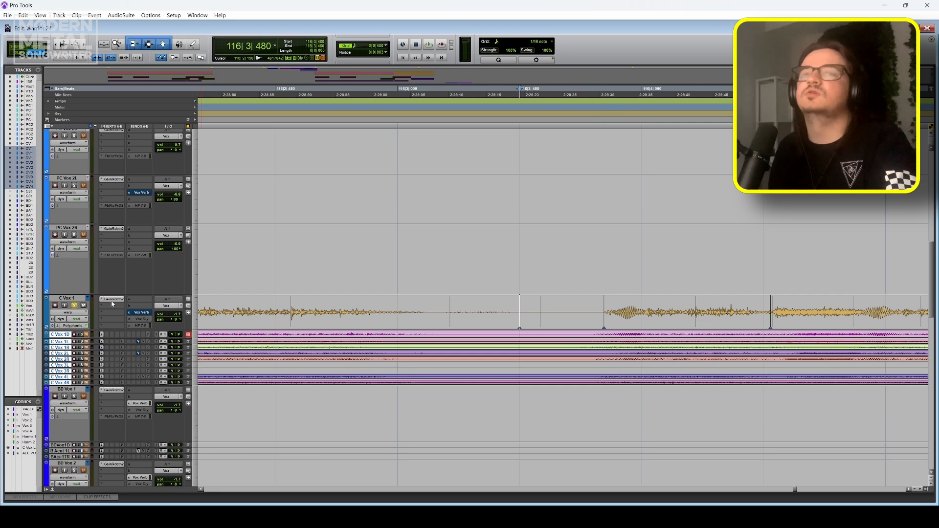
click(73, 313)
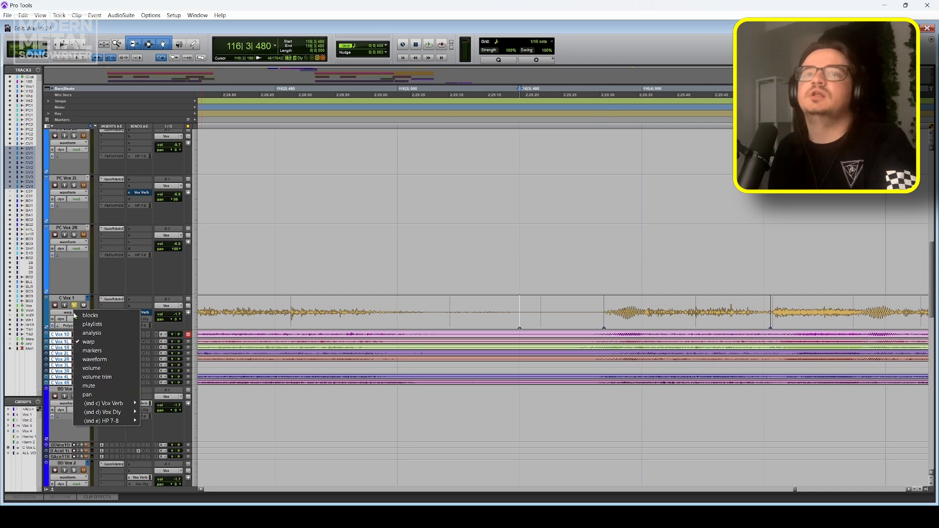
click(113, 361)
Play C Vox 1 from 115|4|480 to check the warped phrase onset
key(r)
key(r)
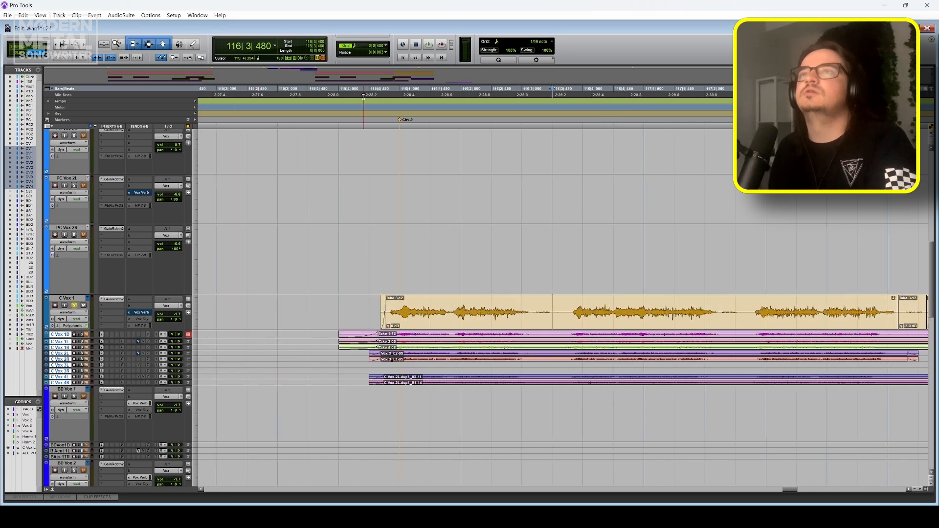
click(363, 95)
key(space)
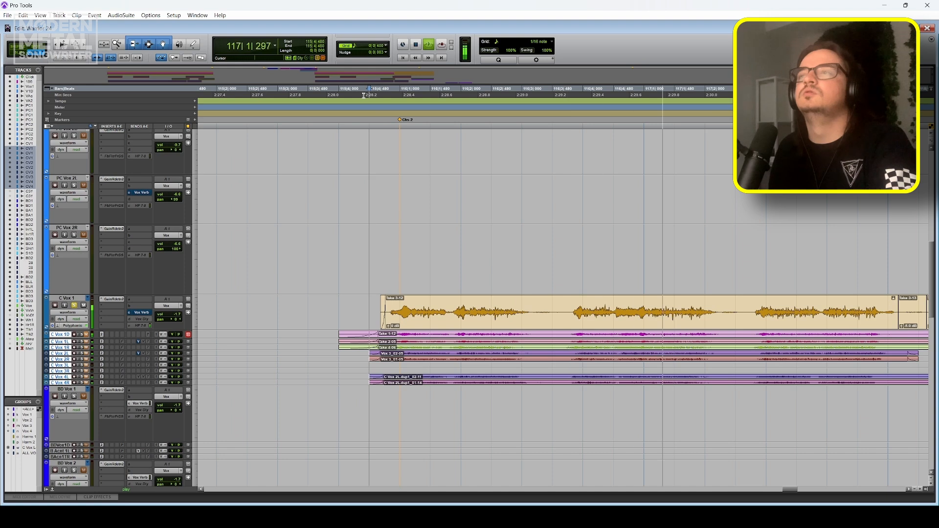
key(space)
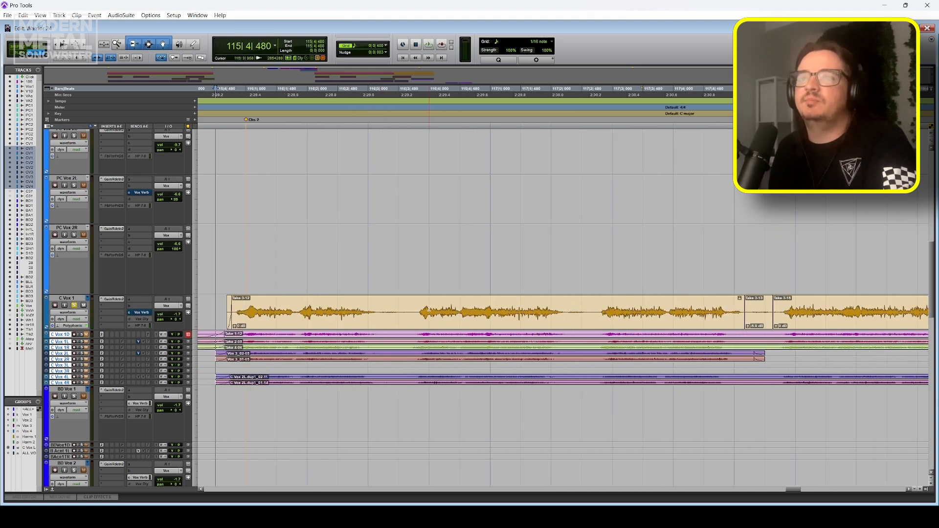
Inspect the phrases around 116|4|000, and play the chorus vocal again from 115|4|480 through to bar 125 to find other mistimed phrases
scroll(429, 310, up, 2)
scroll(462, 308, left, 3)
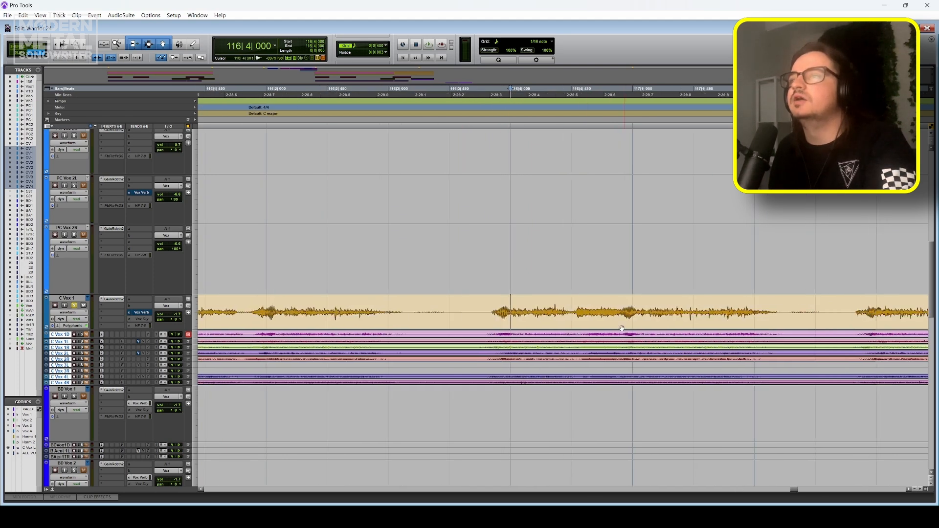
scroll(597, 337, down, 2)
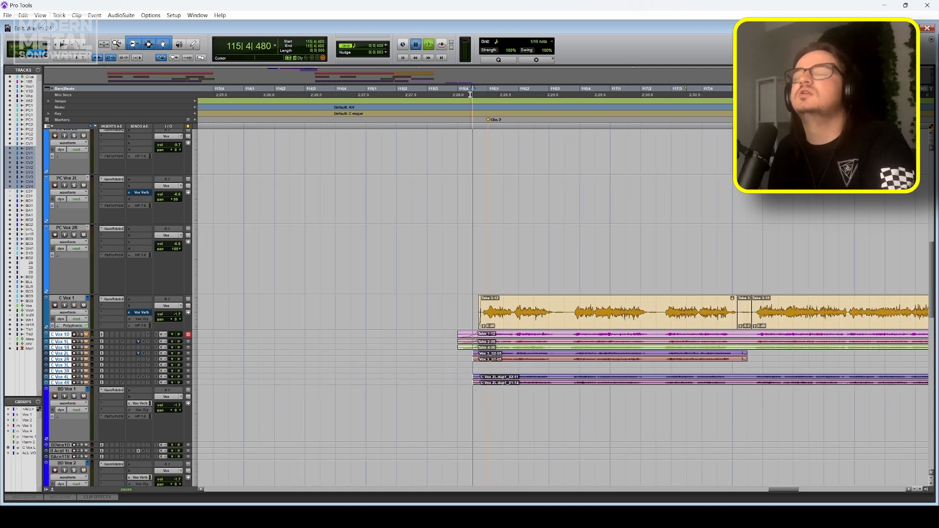
key(space)
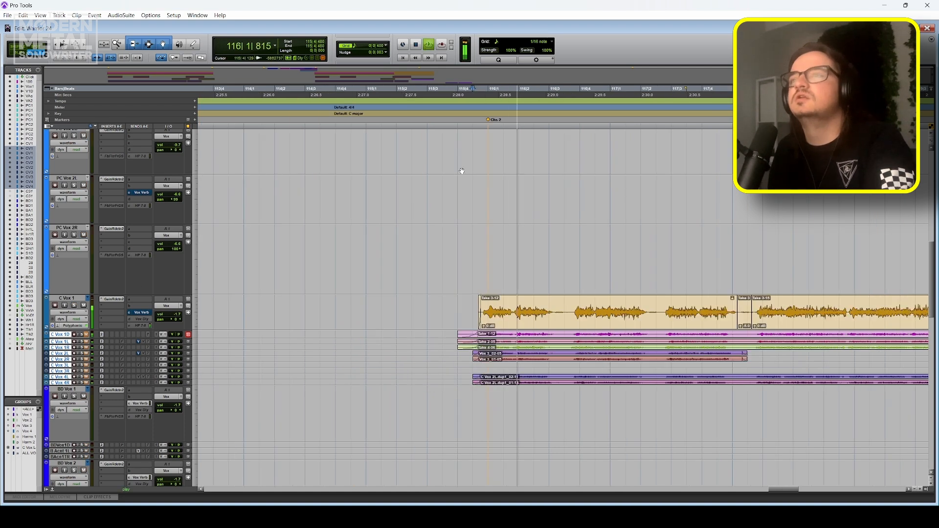
scroll(460, 183, right, 3)
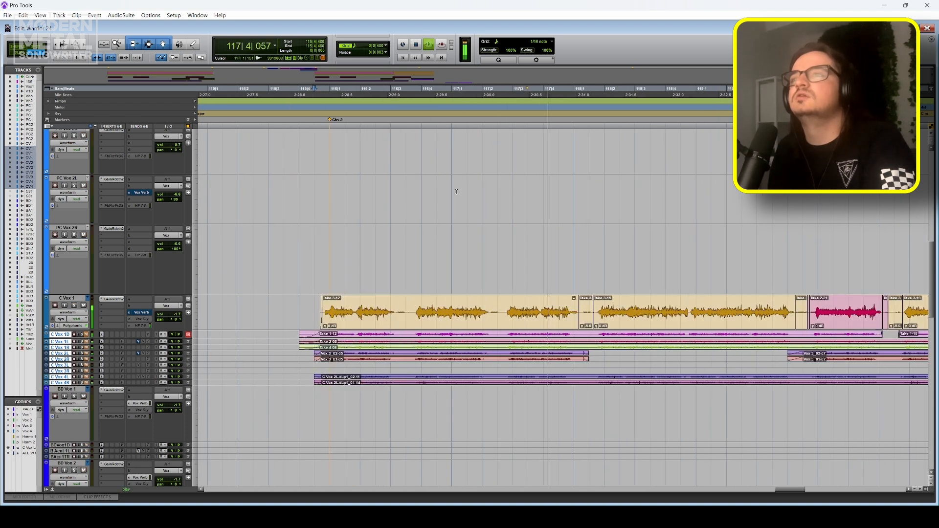
scroll(457, 192, right, 2)
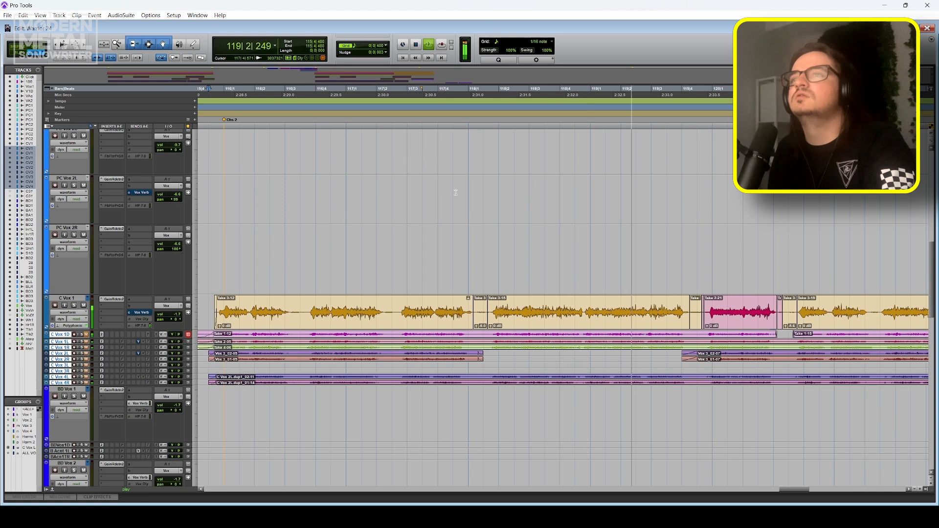
scroll(456, 192, right, 5)
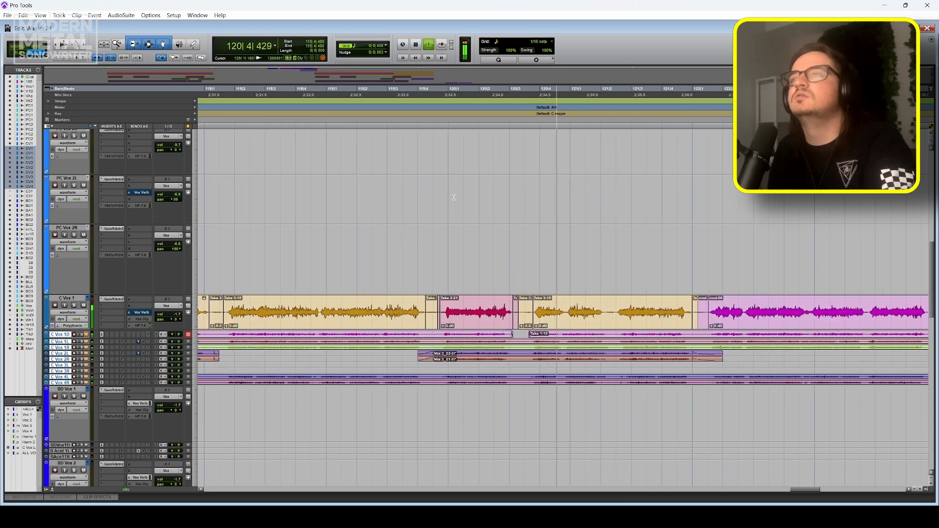
scroll(454, 197, right, 4)
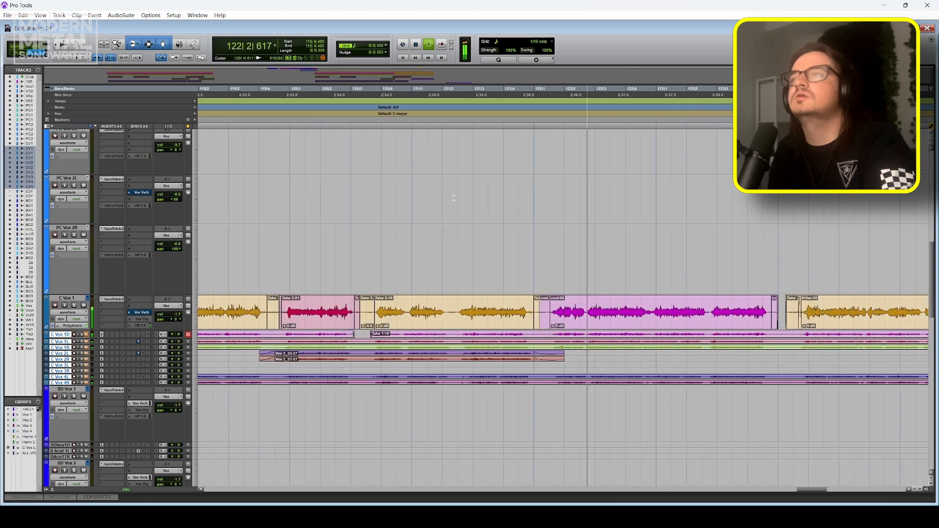
scroll(453, 199, right, 2)
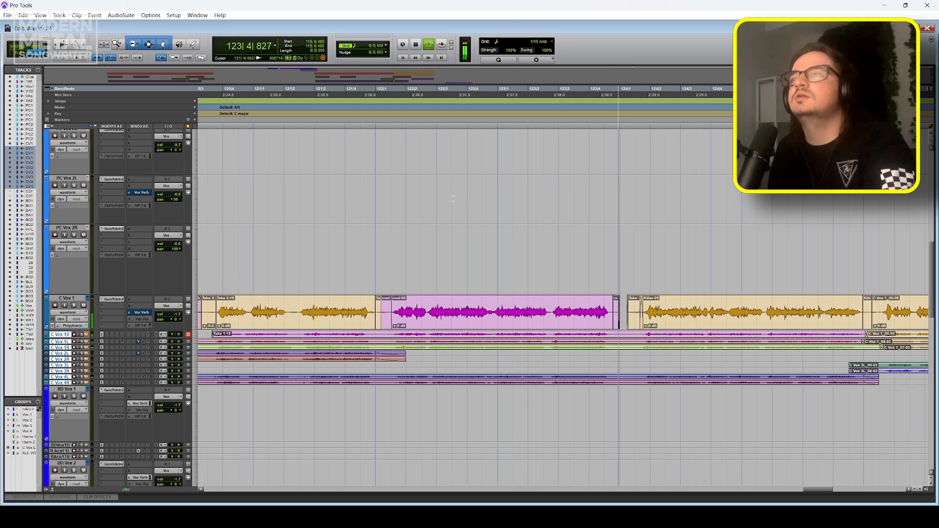
scroll(454, 199, right, 3)
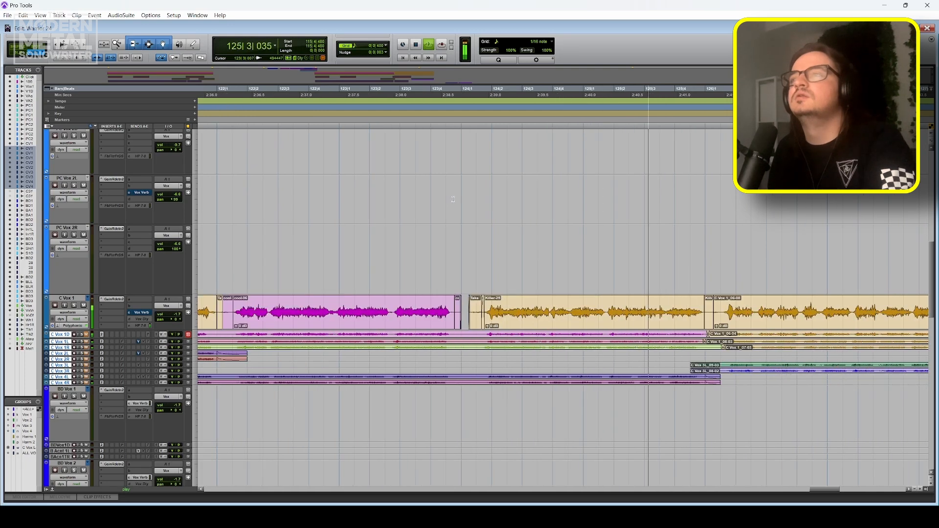
key(space)
Place the cursor at 125|1|480 and switch C Vox 1 to warp view for that phrase
click(606, 91)
key(ctrl+])
key(ctrl+])
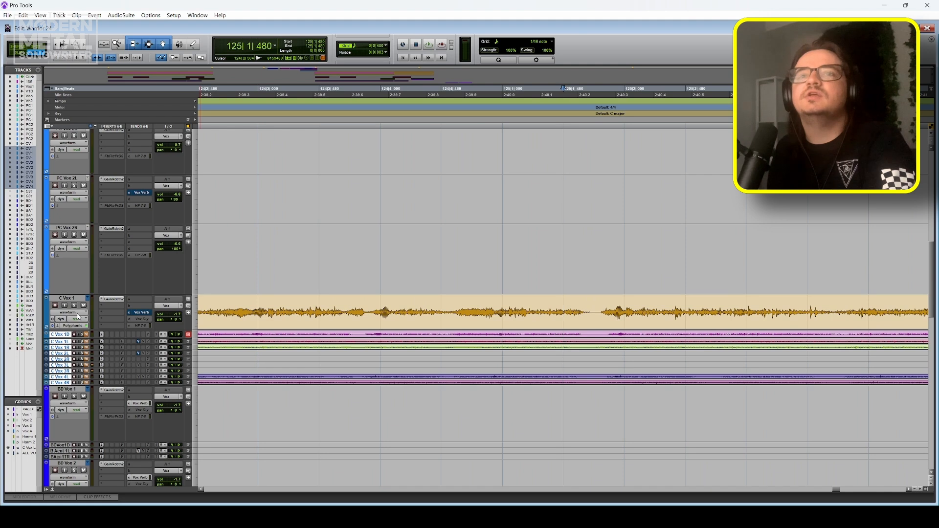
click(58, 315)
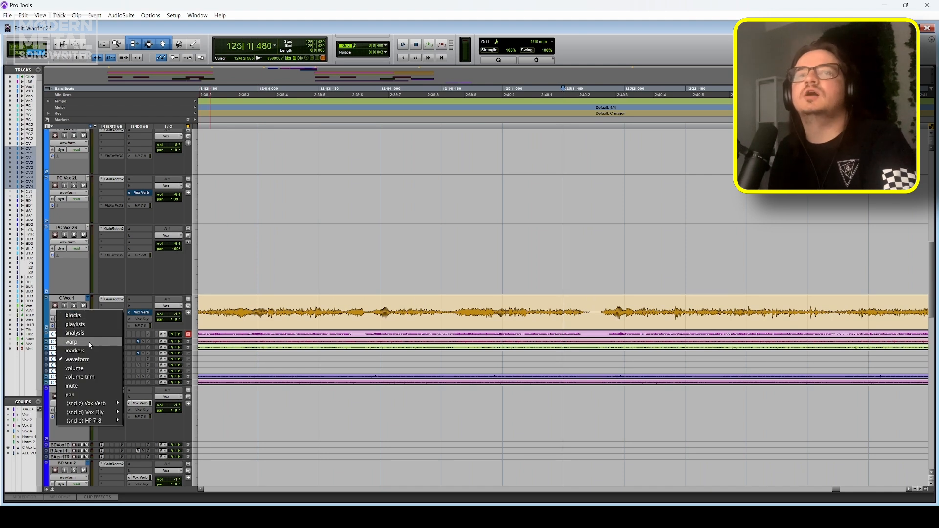
click(73, 342)
Add warp markers on both sides of the onset after 125|1|480, move the onset slightly later and restore C Vox 1's waveform view
double_click(593, 321)
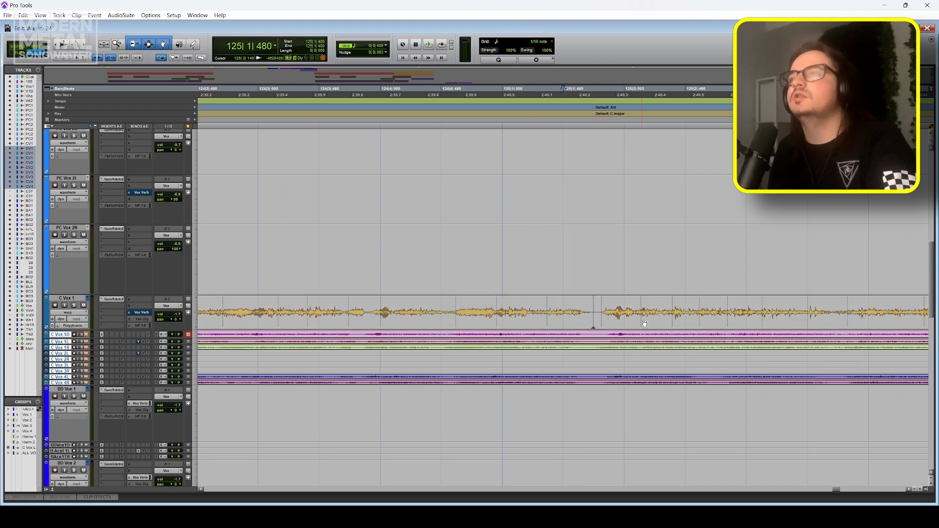
double_click(673, 324)
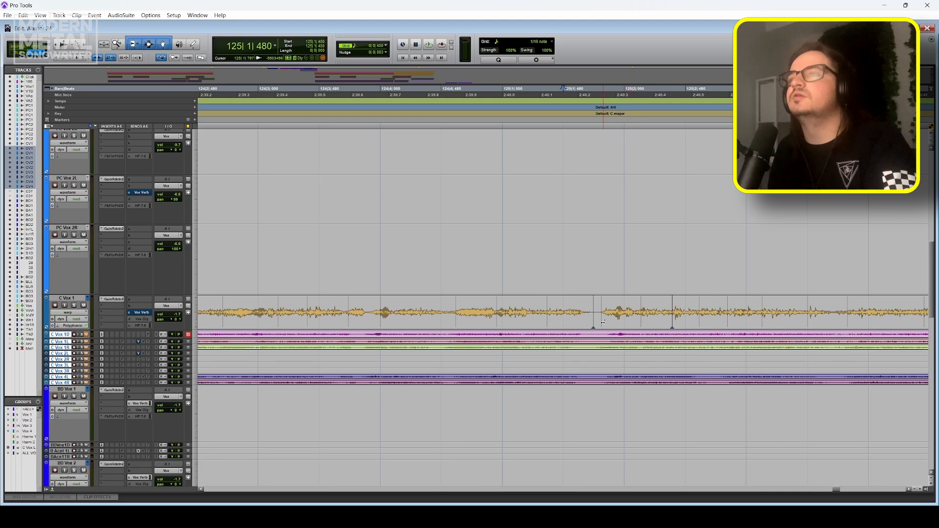
drag(600, 326, 608, 326)
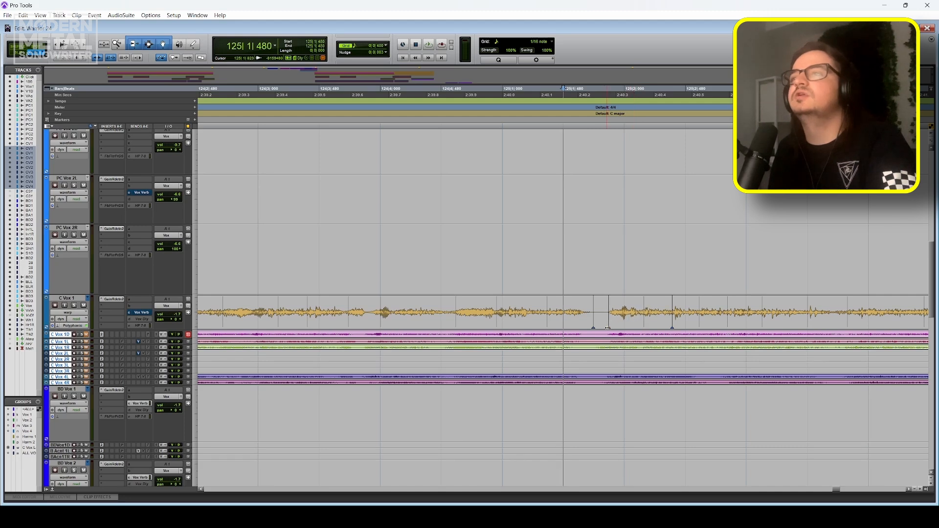
click(69, 312)
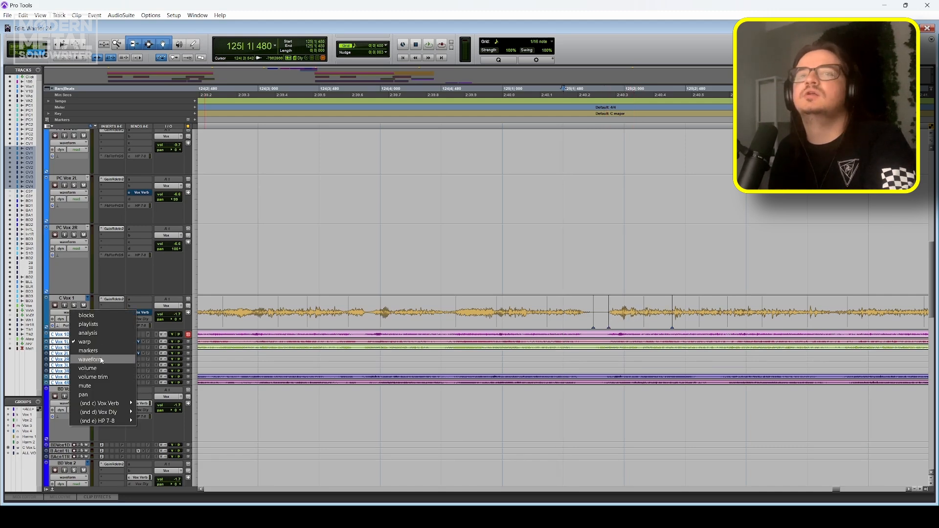
click(98, 358)
Play C Vox 1 from bar 124 into bar 127 to check the timing of the retimed phrase
key(r)
key(space)
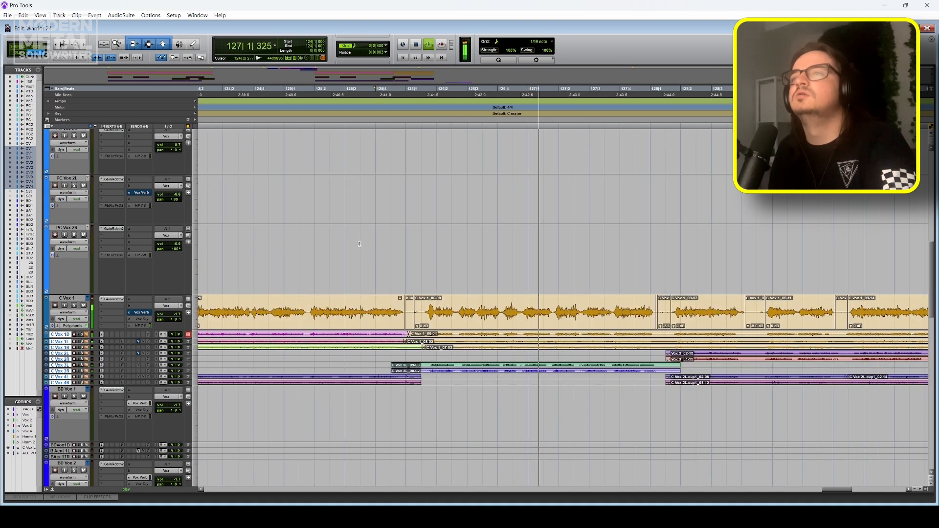
key(space)
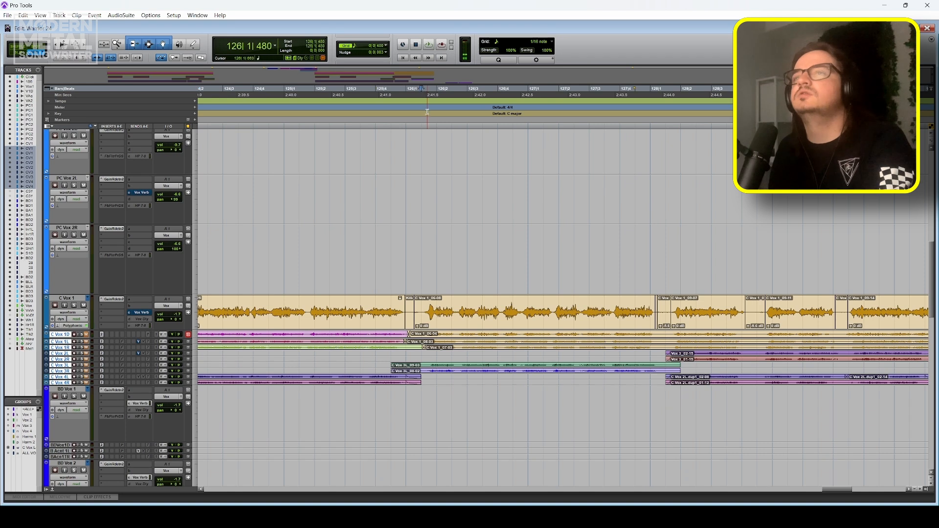
Inspect the C Vox 1 phrase starting after 126|1|480 against the grid and set the grid value to 0|0|240
scroll(580, 257, up, 3)
scroll(572, 272, right, 3)
scroll(567, 277, down, 1)
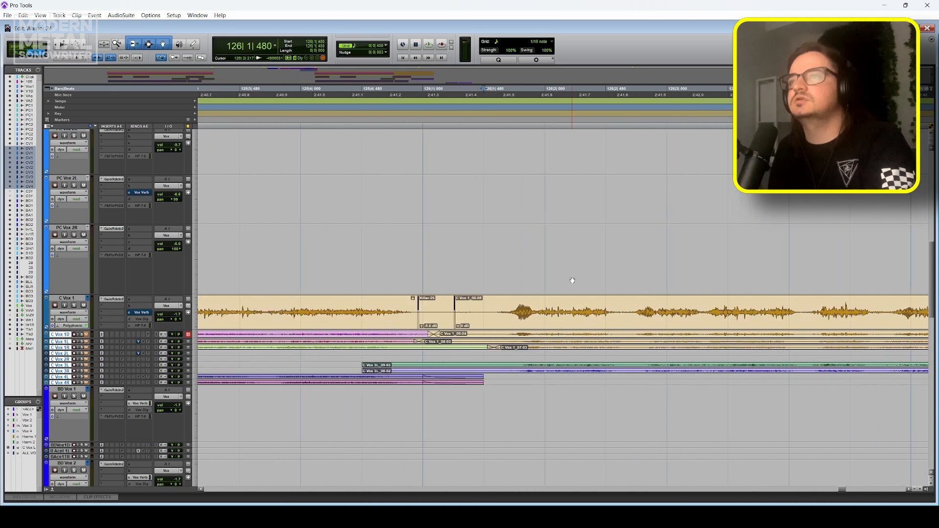
scroll(541, 293, right, 1)
scroll(470, 235, down, 1)
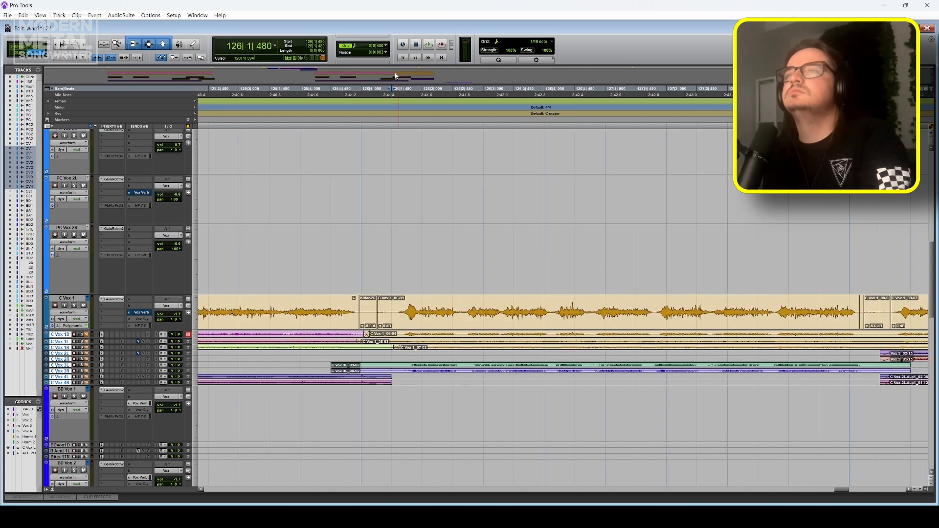
click(538, 303)
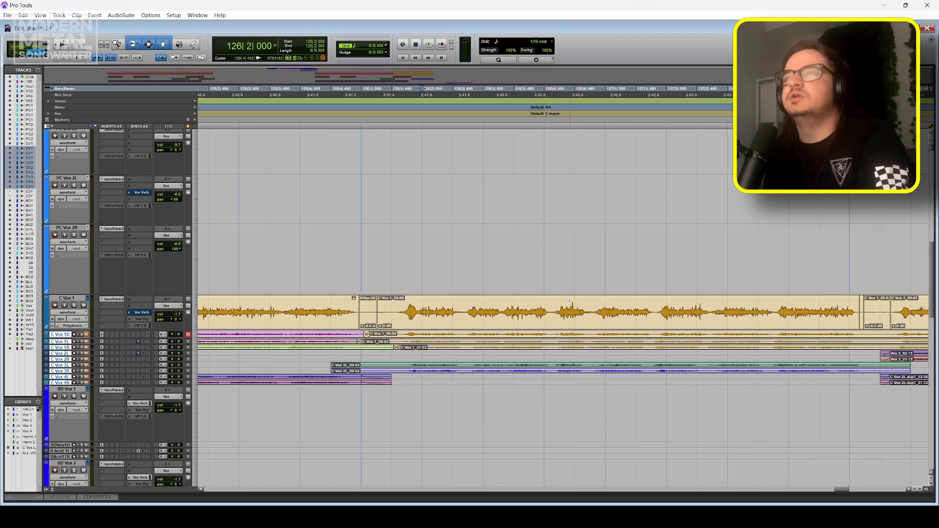
click(375, 45)
click(398, 84)
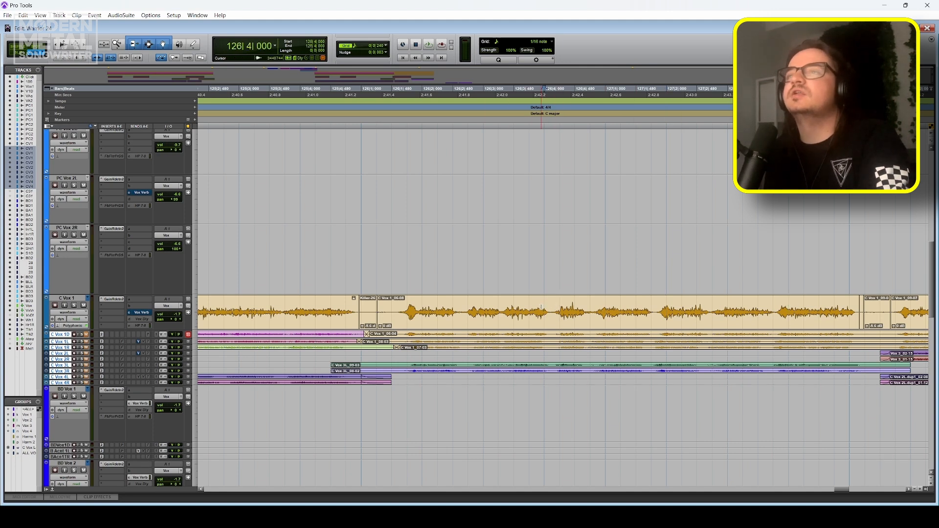
In C Vox 1's warp view, move the phrase onset after 126|1|480 and two word onsets before 126|4|000 slightly later
scroll(542, 308, up, 1)
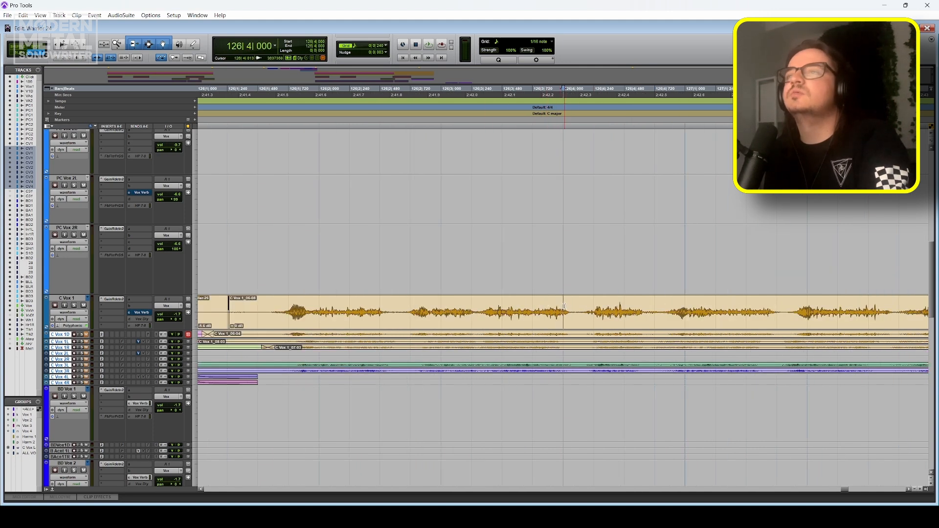
click(72, 313)
click(111, 343)
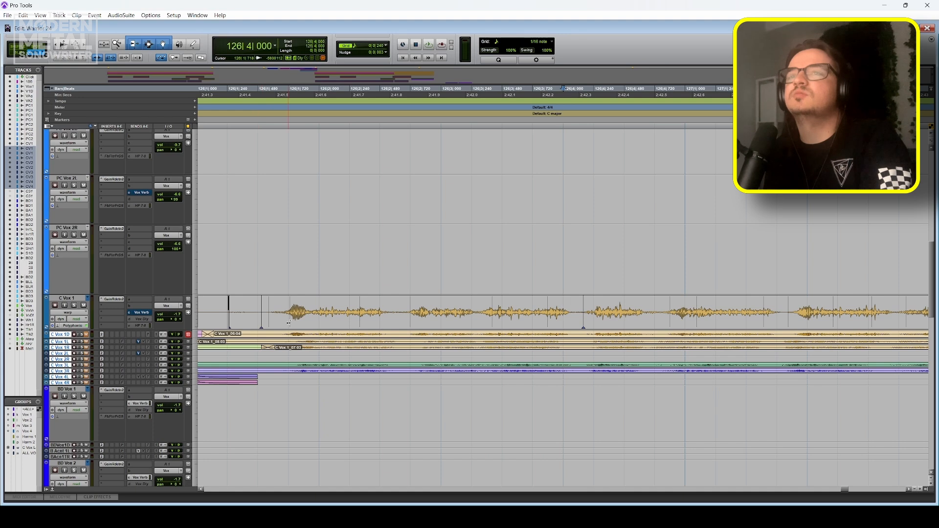
drag(290, 326, 299, 326)
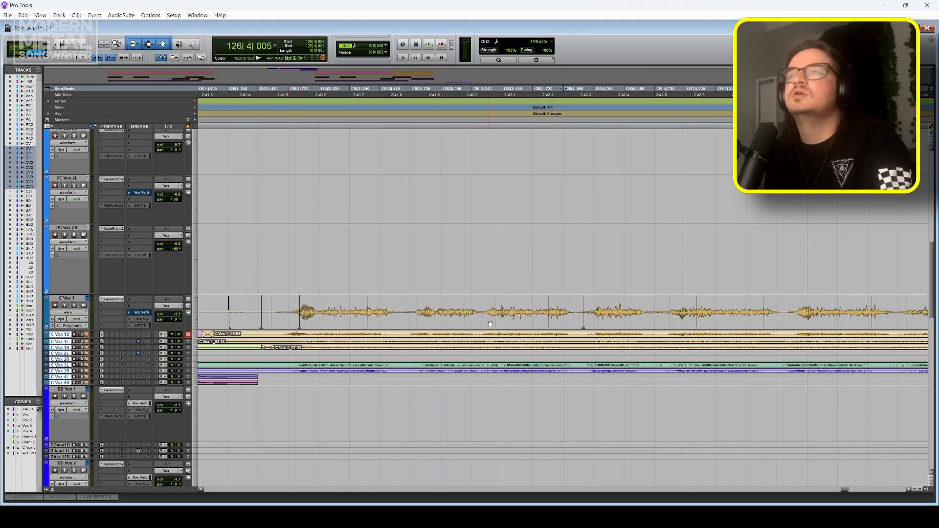
drag(494, 322, 496, 324)
drag(415, 324, 424, 325)
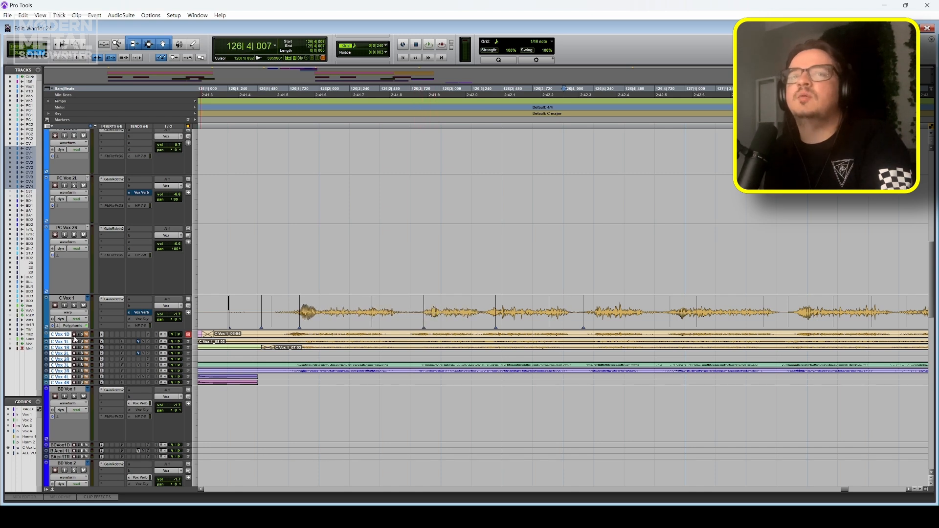
Look at C Vox 1's Elastic Audio options without changing them and return the track to waveform view
click(72, 327)
click(445, 120)
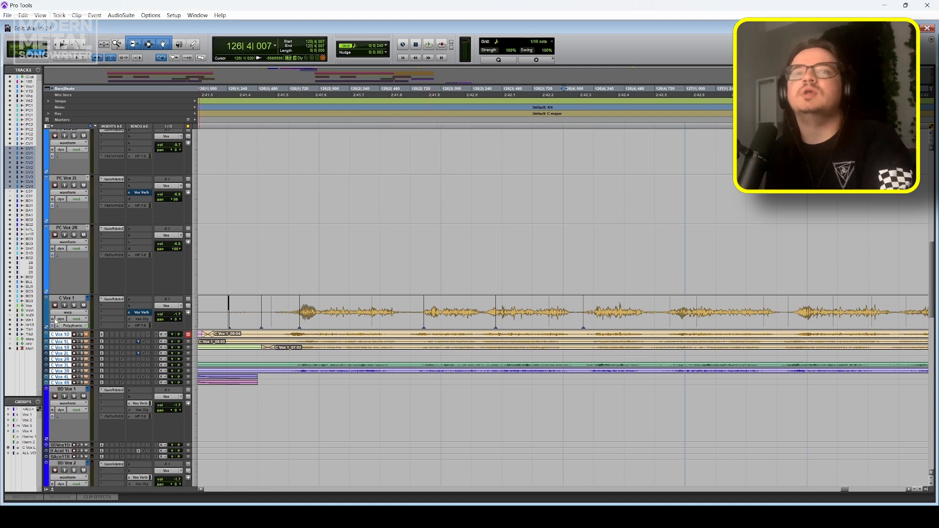
click(68, 313)
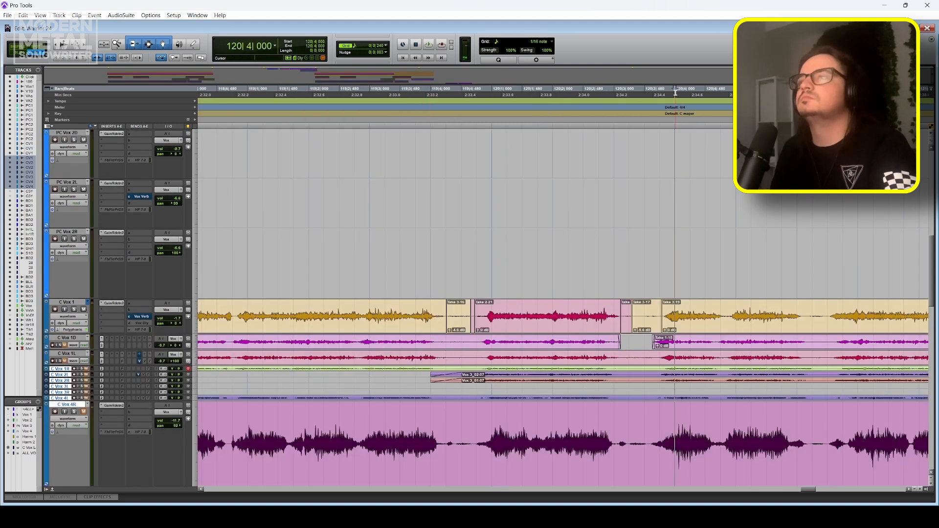
Show C Vox 1 in warp view around 120|4|000 and anchor the audio just before bar 121 with a warp marker
key(t)
key(t)
key(t)
key(t)
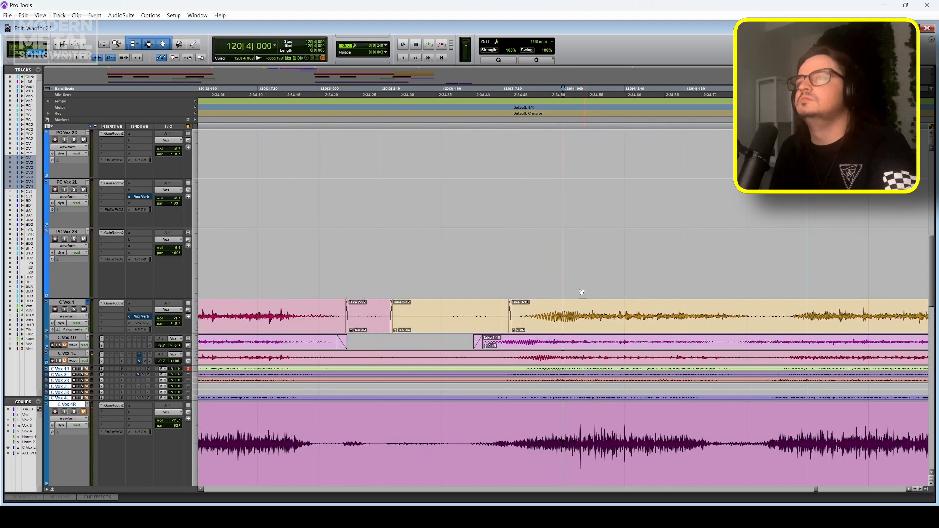
click(65, 318)
click(93, 344)
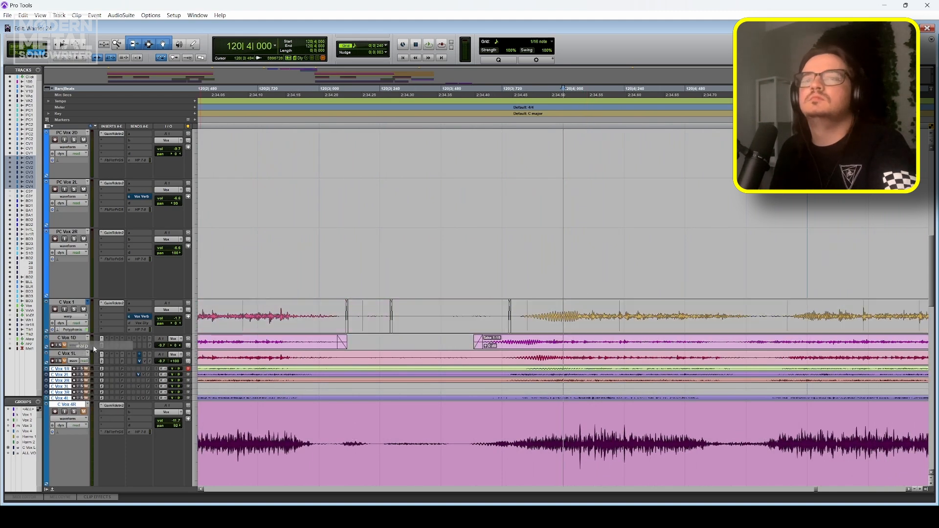
click(790, 326)
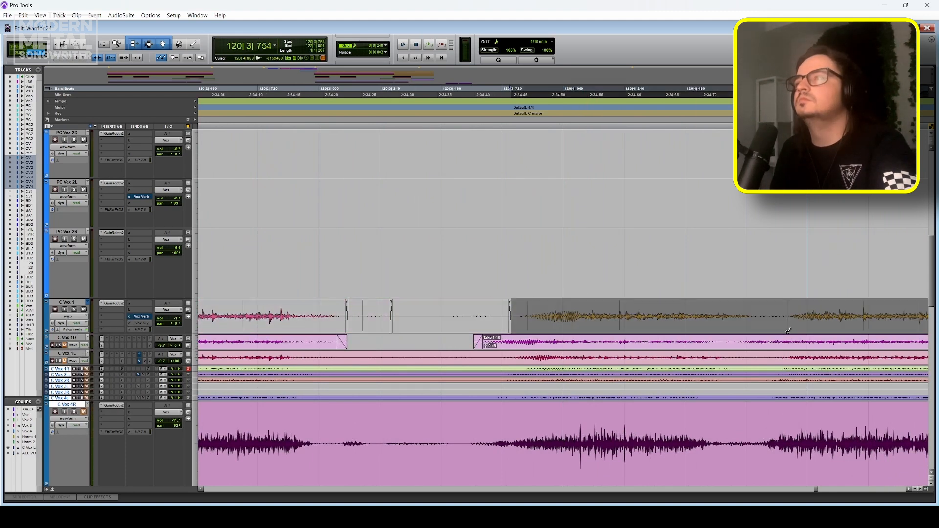
double_click(788, 330)
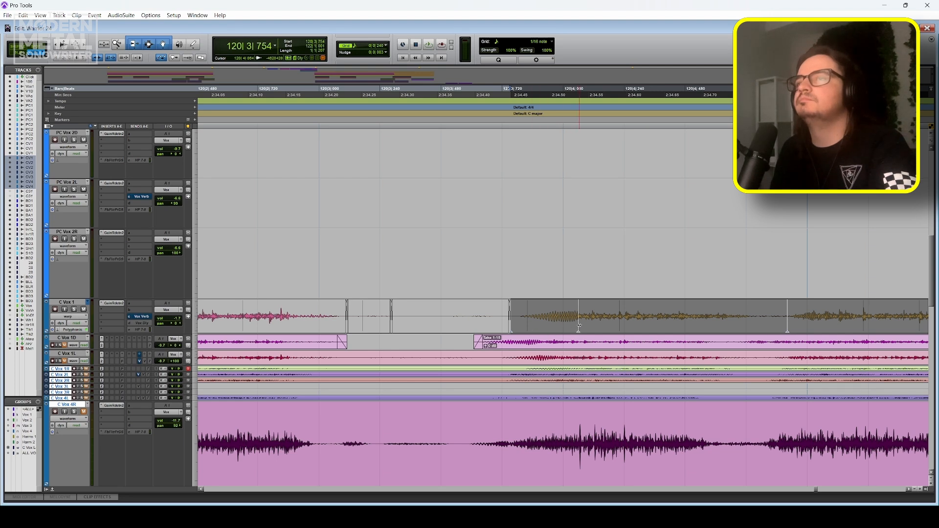
Warp the C Vox 1 word onset near 120|4|000 slightly earlier, anchoring the audio after it and extending the clip's start earlier
drag(579, 326, 576, 330)
key(ctrl+z)
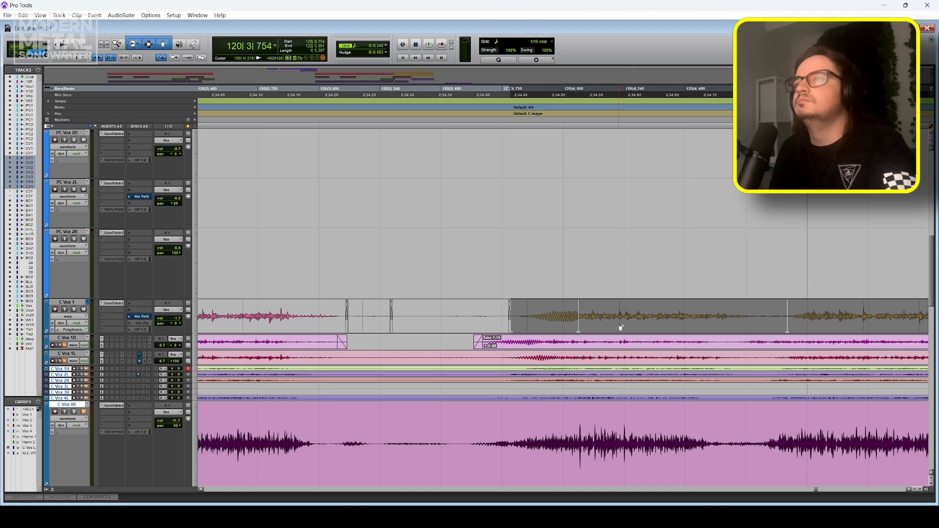
drag(579, 327, 575, 331)
key(ctrl+z)
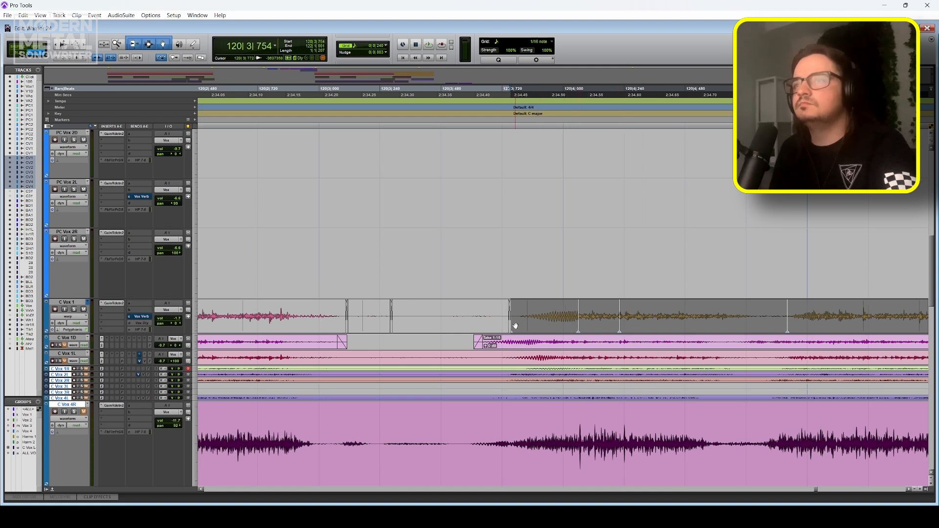
drag(510, 330, 487, 331)
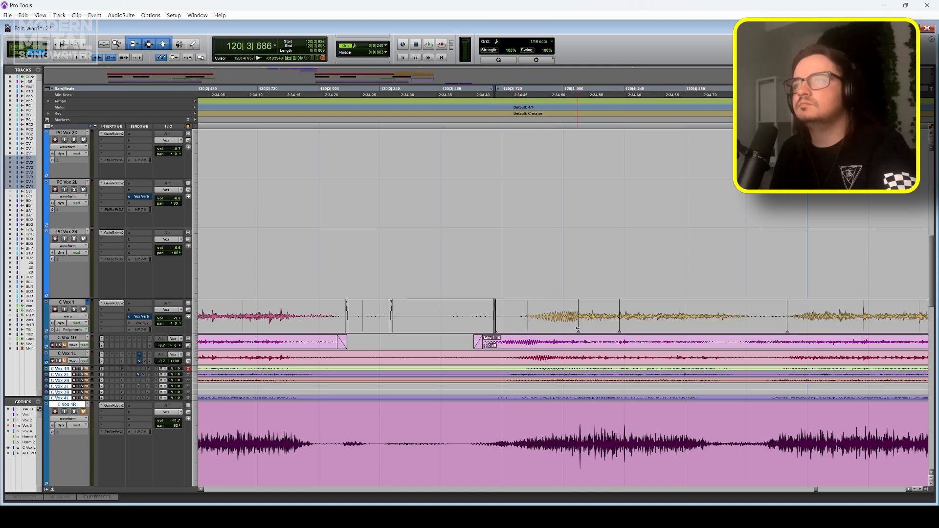
click(572, 332)
drag(570, 331, 565, 331)
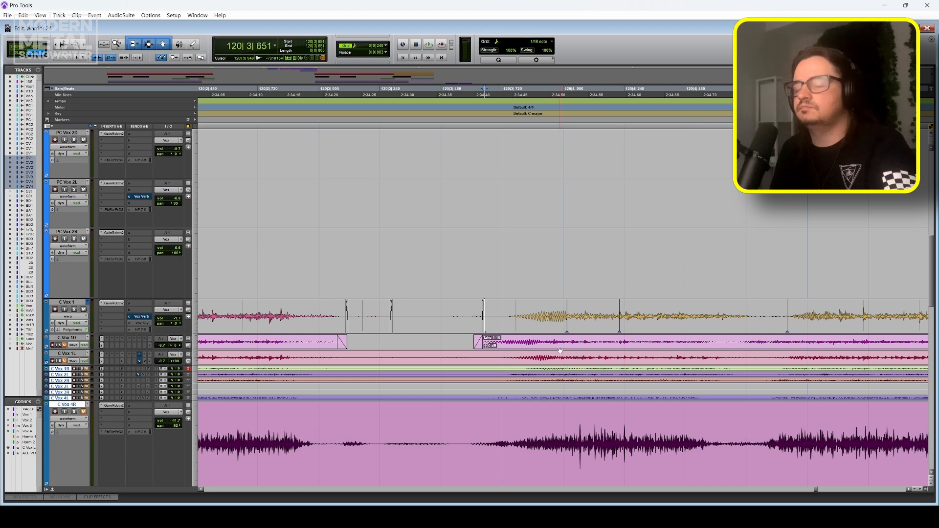
Return C Vox 1 from warp view to waveform view
key(r)
key(r)
click(69, 317)
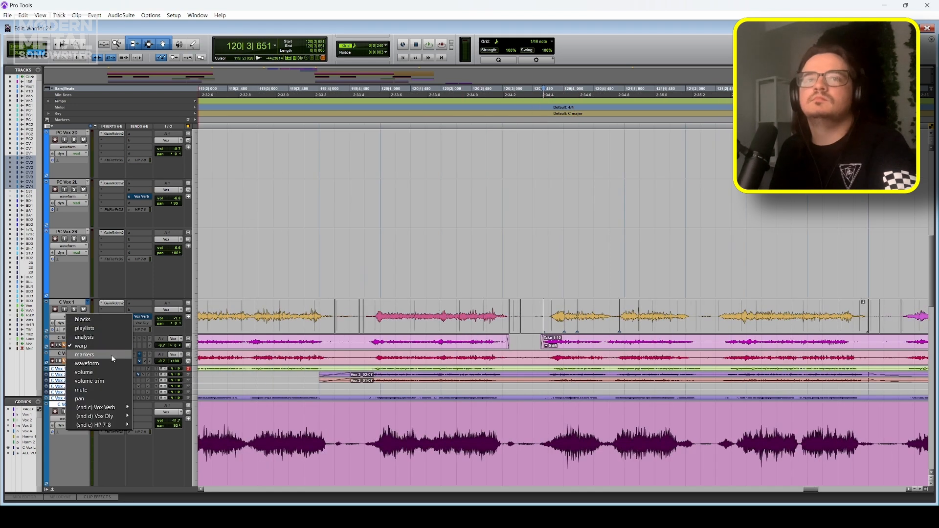
click(111, 367)
Play the whole chorus from 115|3|720 into bar 132 to check the retimed lead vocal
key(r)
key(r)
key(r)
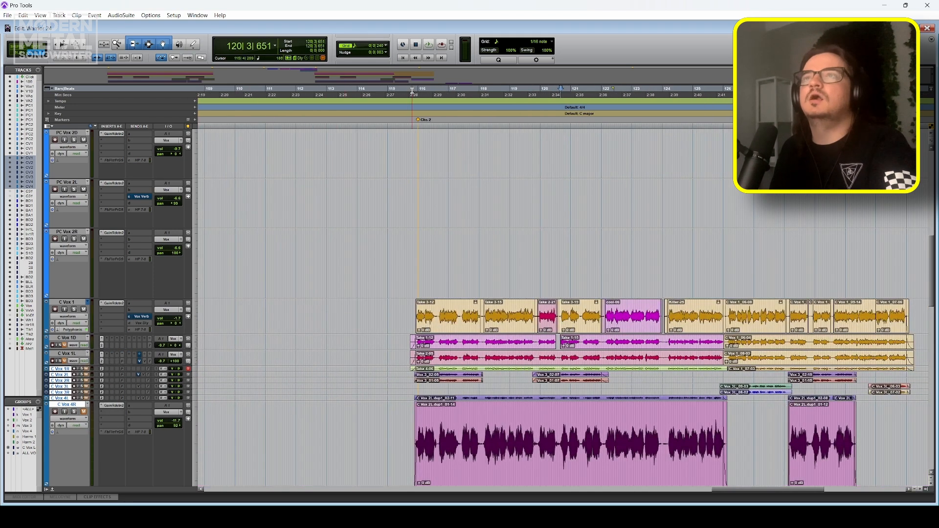
click(409, 92)
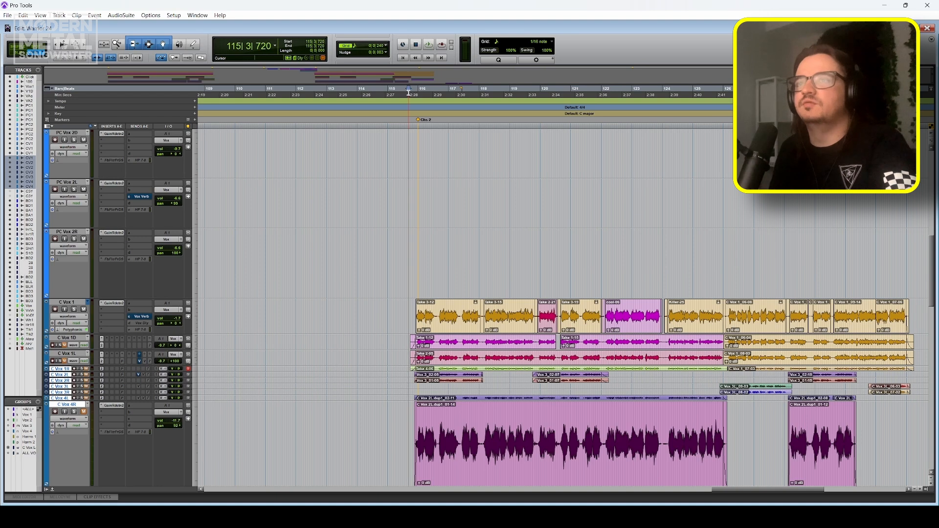
key(space)
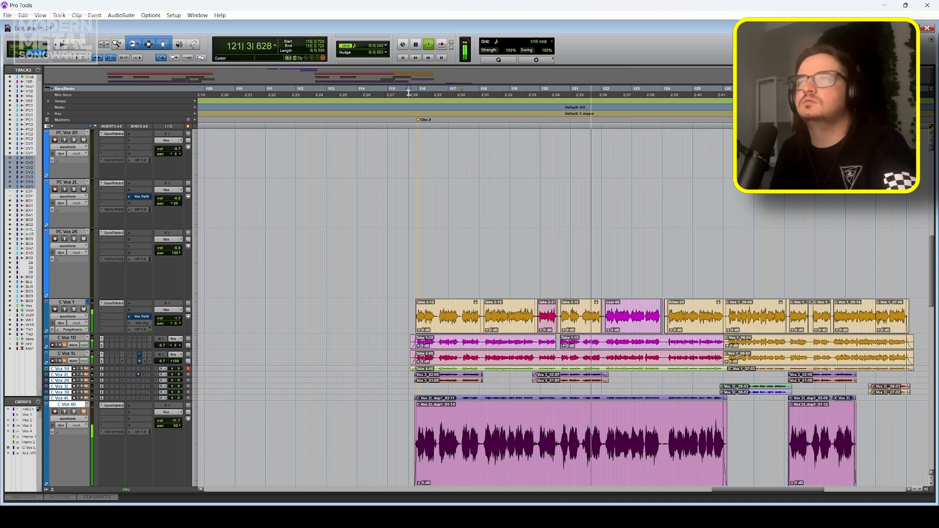
scroll(352, 128, right, 3)
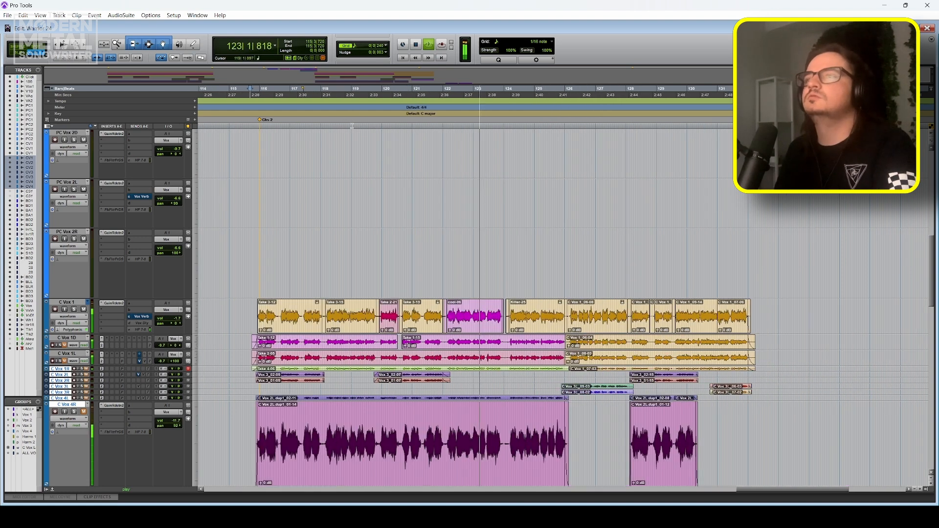
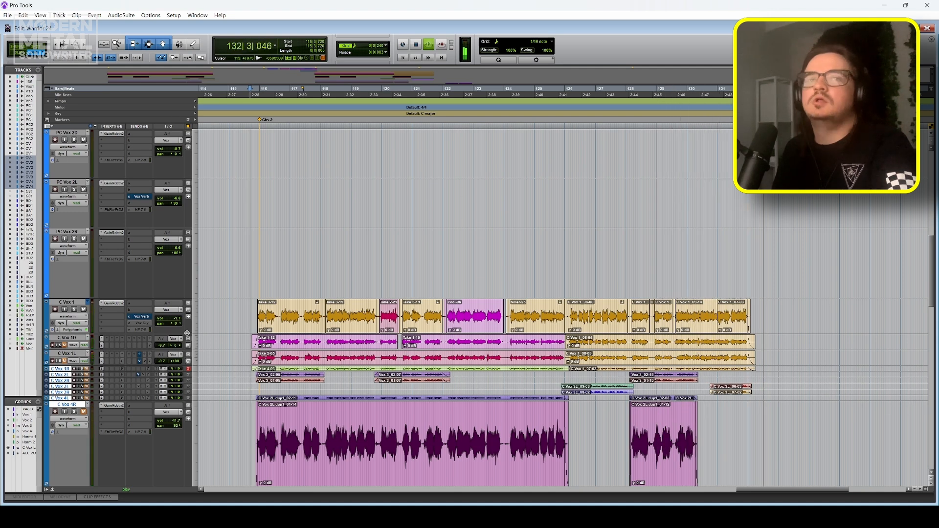
key(space)
Enlarge the C Vox 1D track and delete its phrase from 122|1|240 to about bar 124
drag(81, 349, 92, 391)
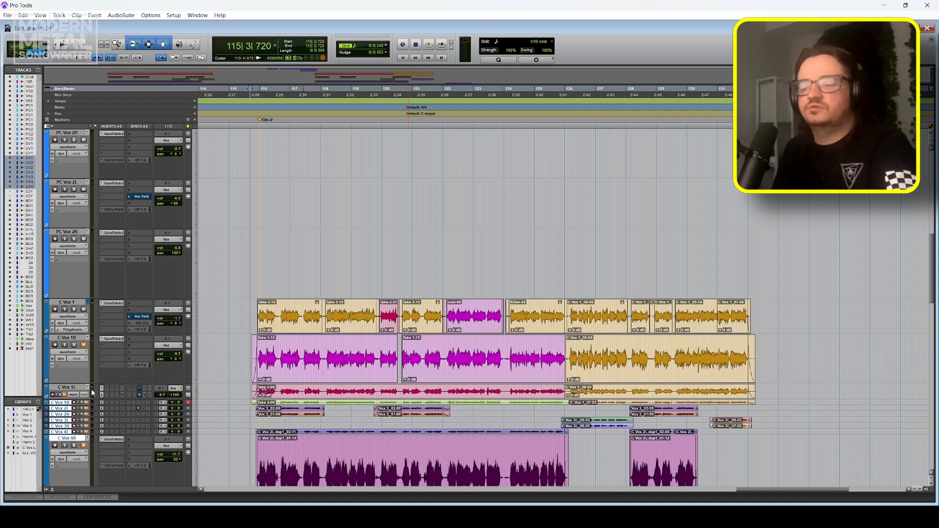
key(t)
scroll(457, 371, right, 10)
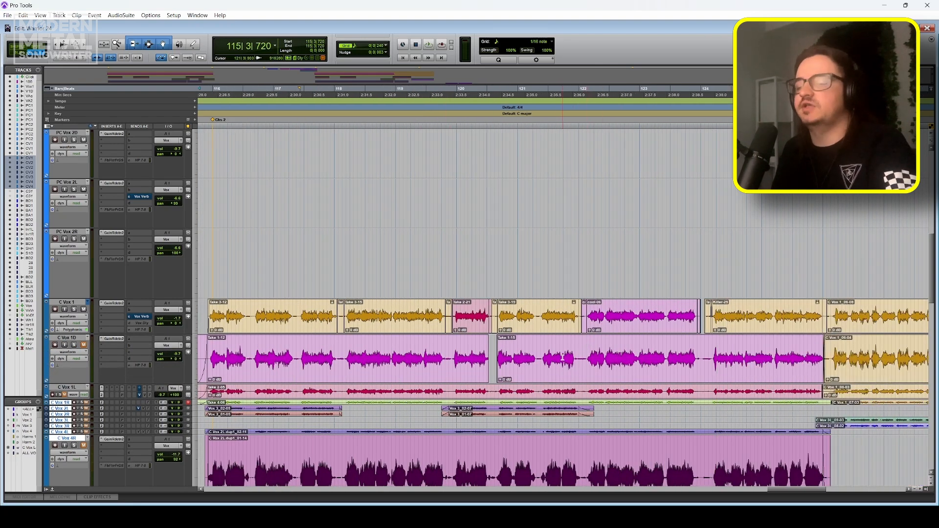
key(t)
drag(598, 345, 843, 362)
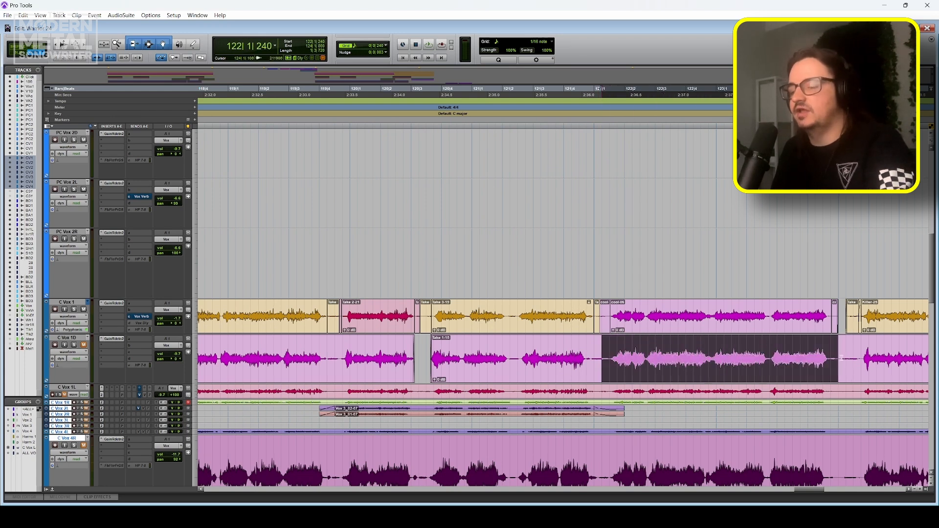
key(Delete)
key(r)
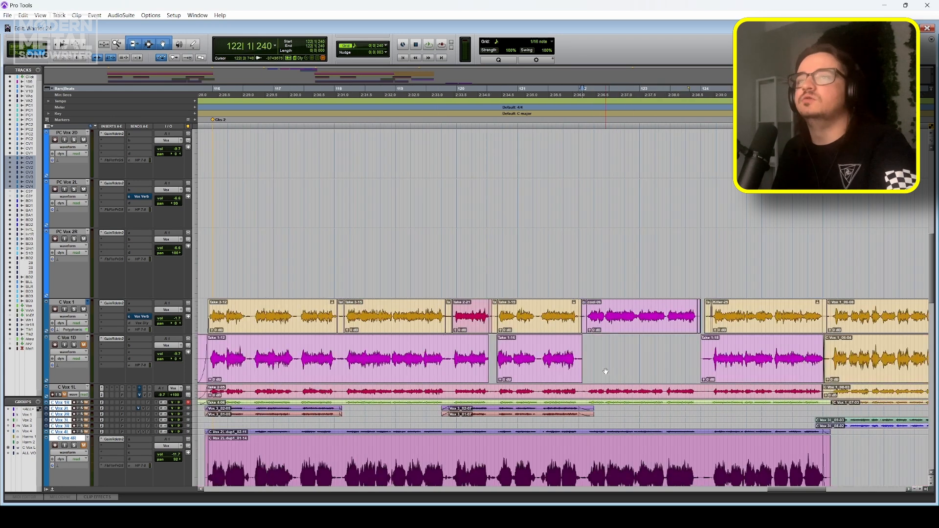
Review the remaining C Vox 1D clips and show C Vox 1's alternate playlists around bar 122
scroll(639, 362, left, 1)
scroll(636, 361, right, 4)
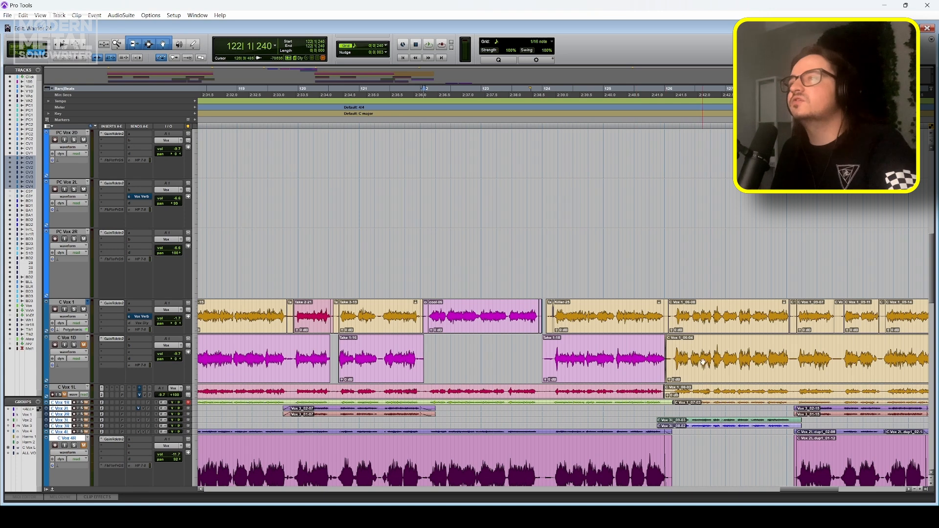
scroll(699, 364, right, 2)
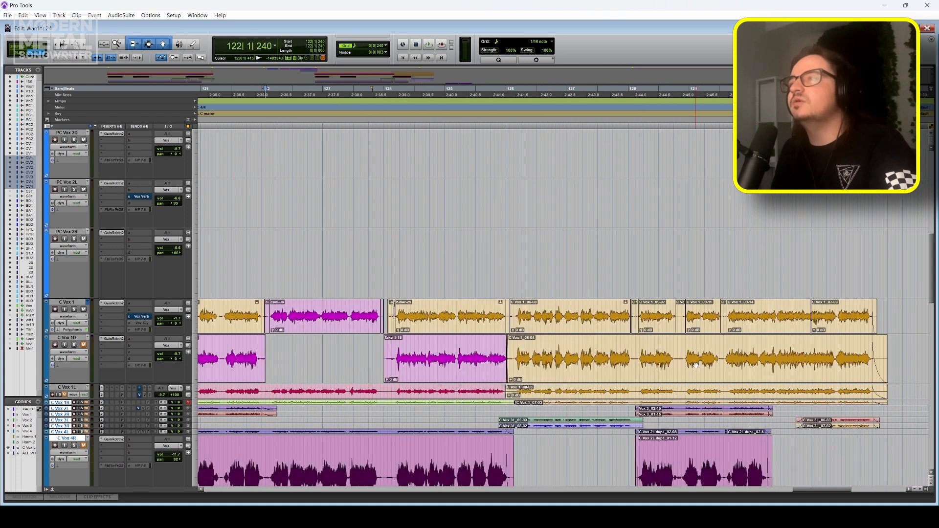
click(645, 379)
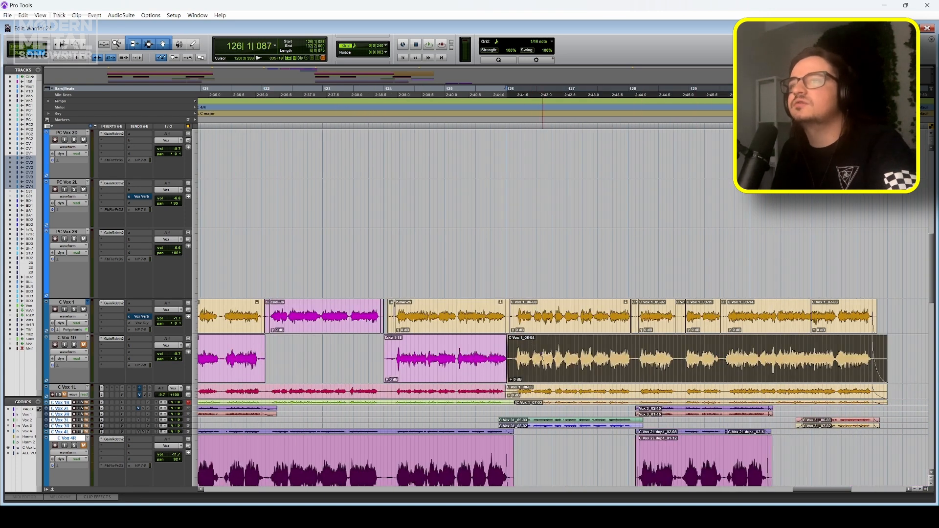
scroll(543, 358, left, 4)
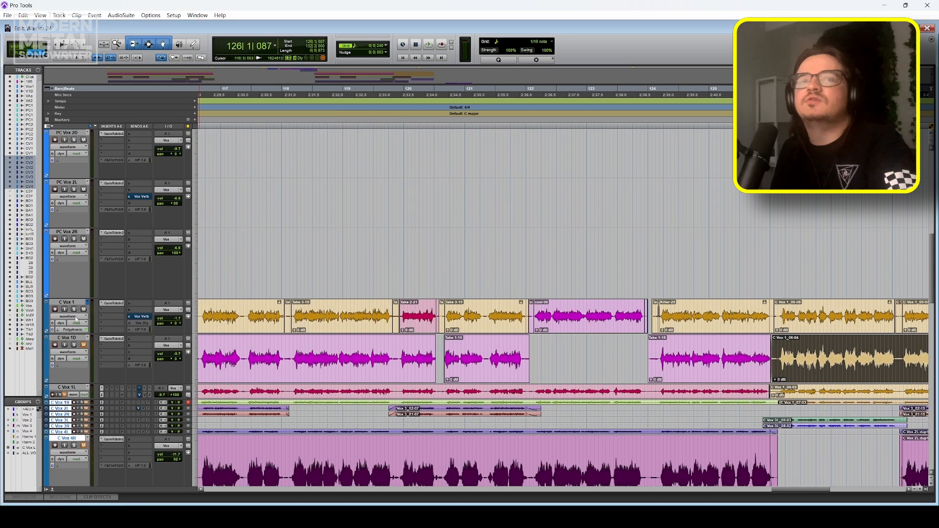
click(76, 319)
click(89, 331)
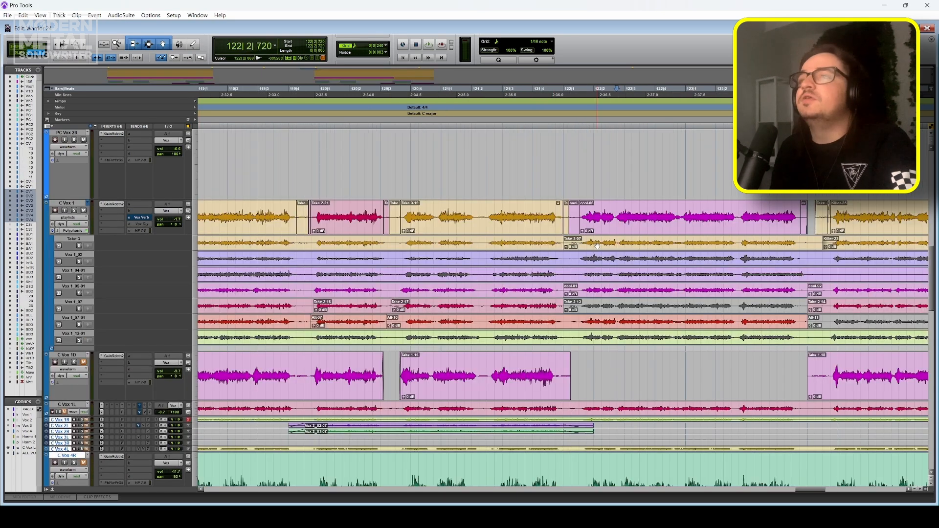
Move the Take 3-07 clip from C Vox 1's Take 3 playlist into the C Vox 1D gap at 122|1|000
click(597, 246)
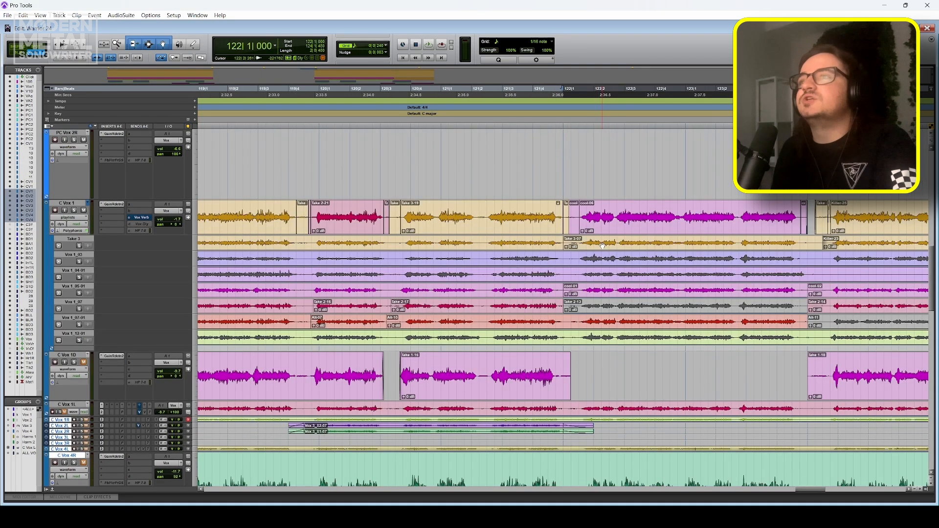
drag(602, 246, 589, 374)
key(ctrl+z)
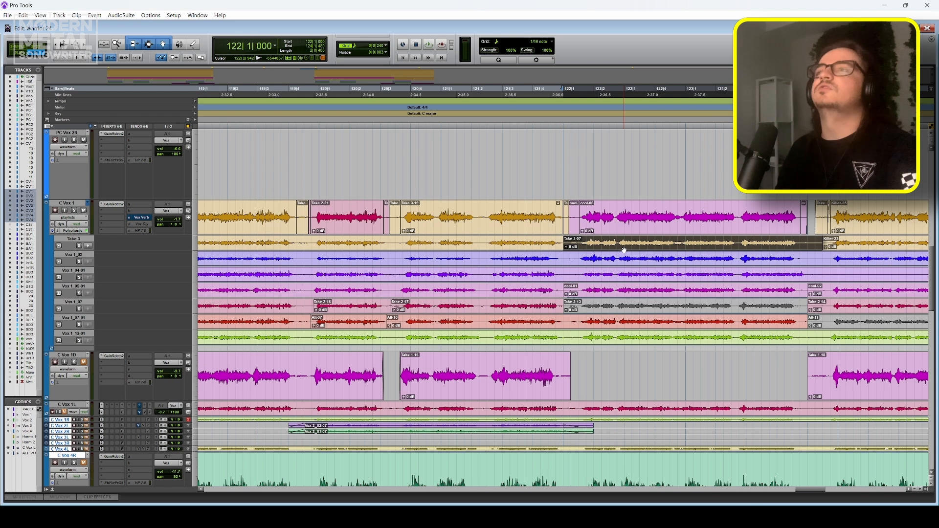
drag(623, 247, 671, 361)
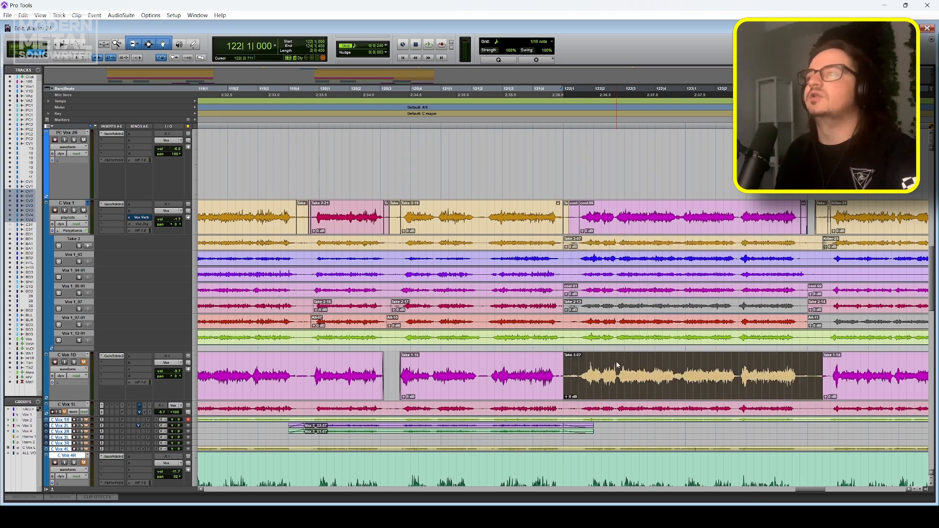
Keep C Vox 1D in waveform view and return C Vox 1 from playlists view to waveform view
click(73, 369)
click(104, 418)
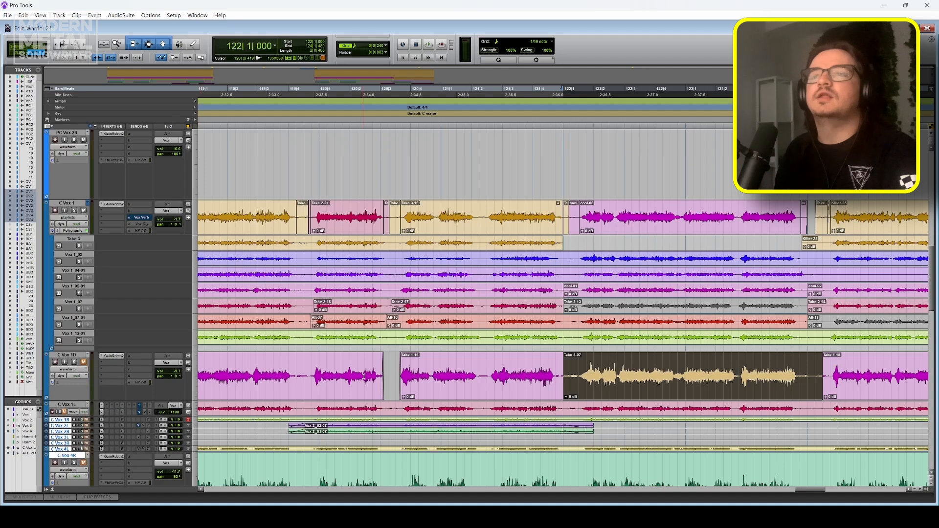
click(68, 216)
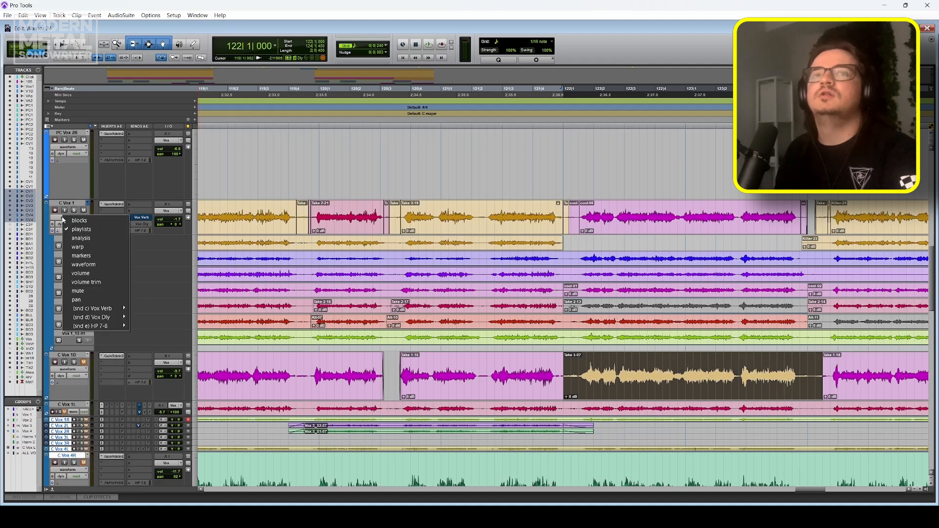
click(110, 267)
Enlarge the waveforms near 116|3|000 and delete the breath between the two C Vox 1D phrases, ending the cut at 116|3|623
scroll(377, 409, left, 5)
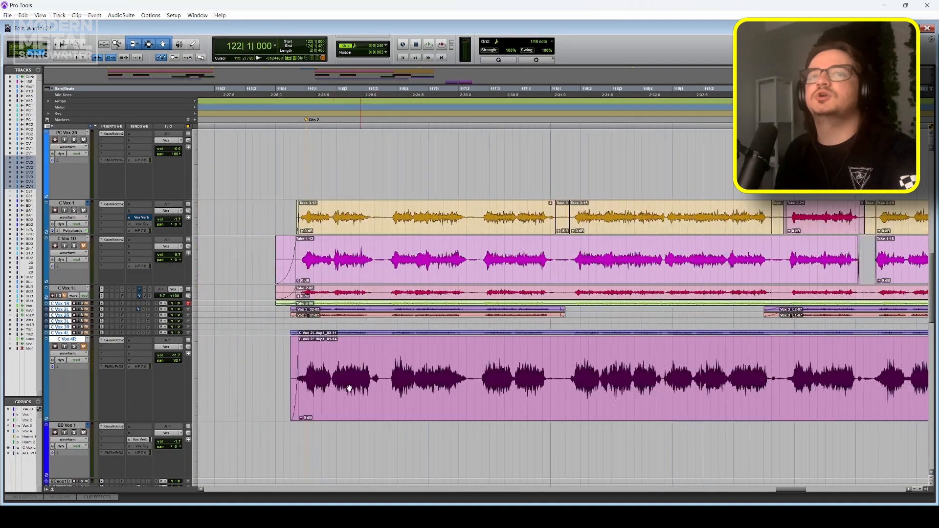
scroll(298, 299, right, 1)
key(t)
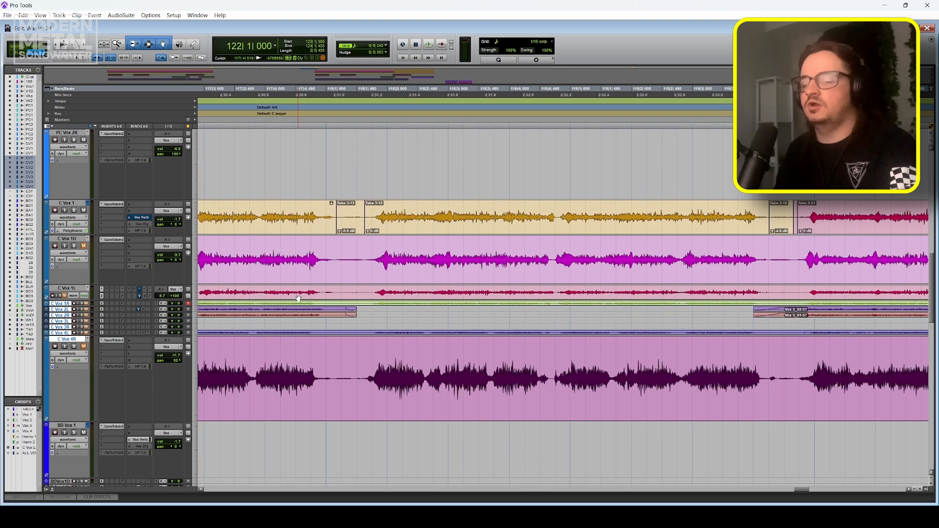
key(t)
key(t)
scroll(413, 312, left, 6)
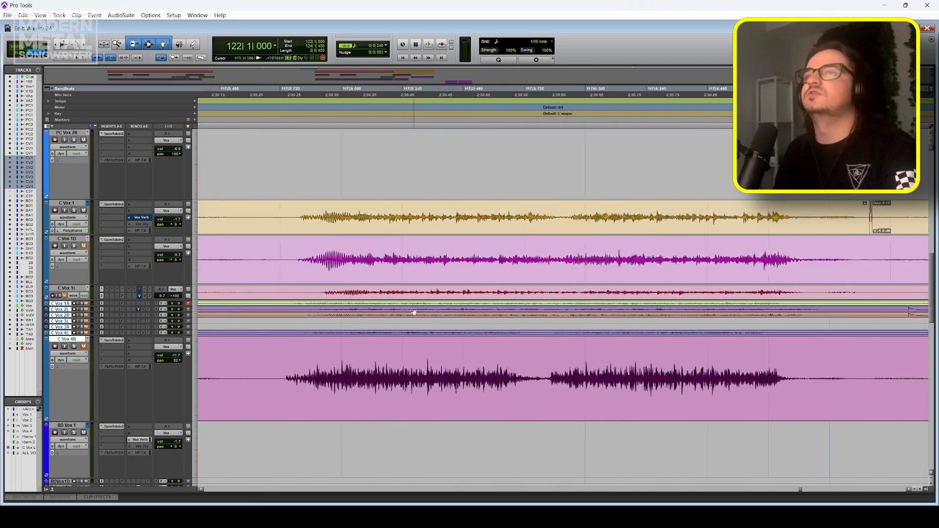
scroll(414, 312, left, 3)
scroll(419, 264, left, 5)
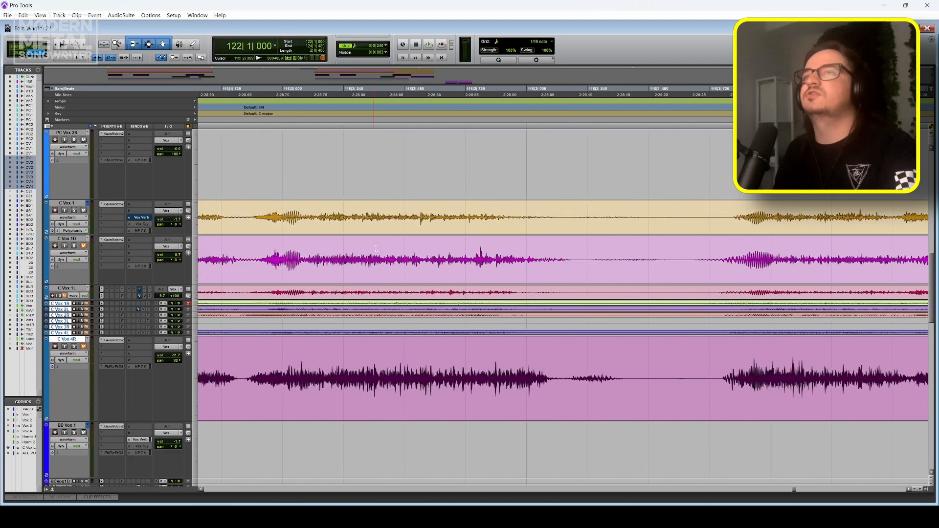
scroll(383, 251, right, 2)
scroll(384, 251, up, 5)
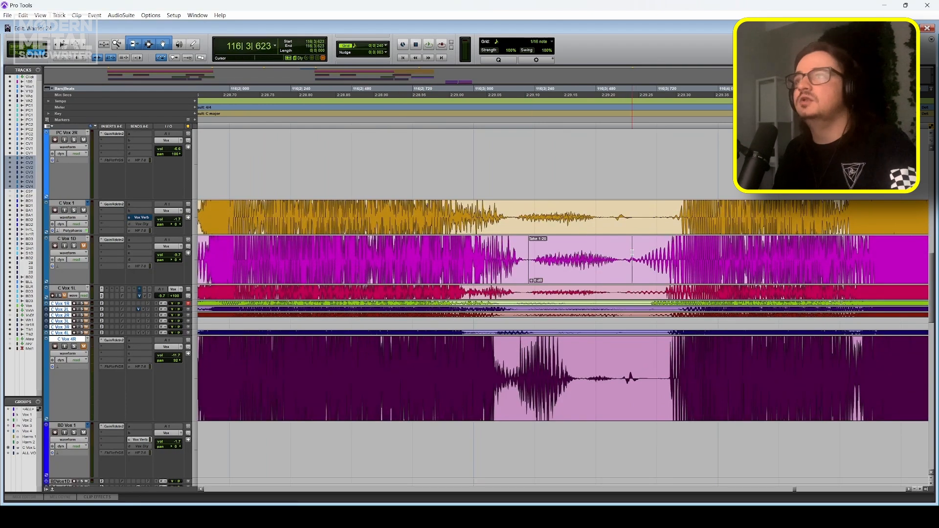
key(b)
click(605, 271)
key(Delete)
On C Vox 1D, fade in the phrase starting at 116|3|623 and fade out the preceding phrase from 116|3|104
drag(634, 241, 659, 245)
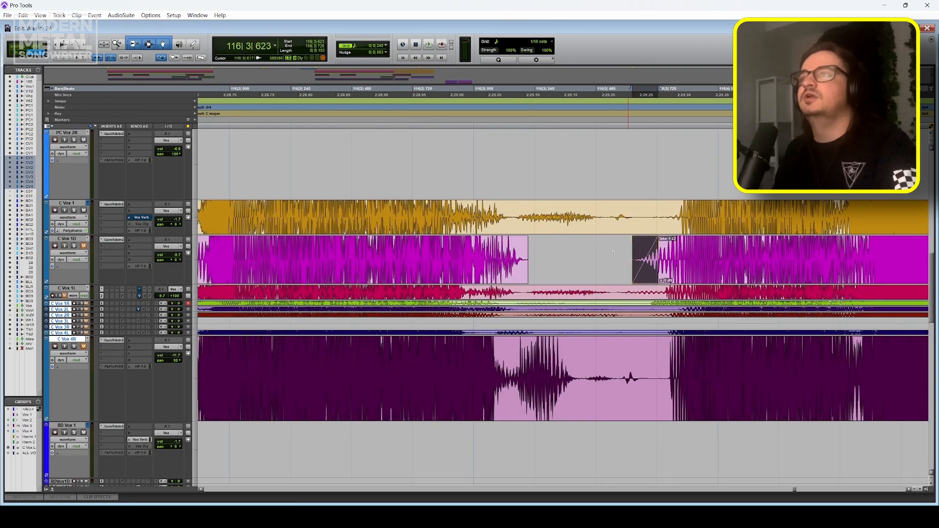
drag(526, 242, 501, 243)
scroll(602, 273, left, 2)
scroll(602, 273, right, 3)
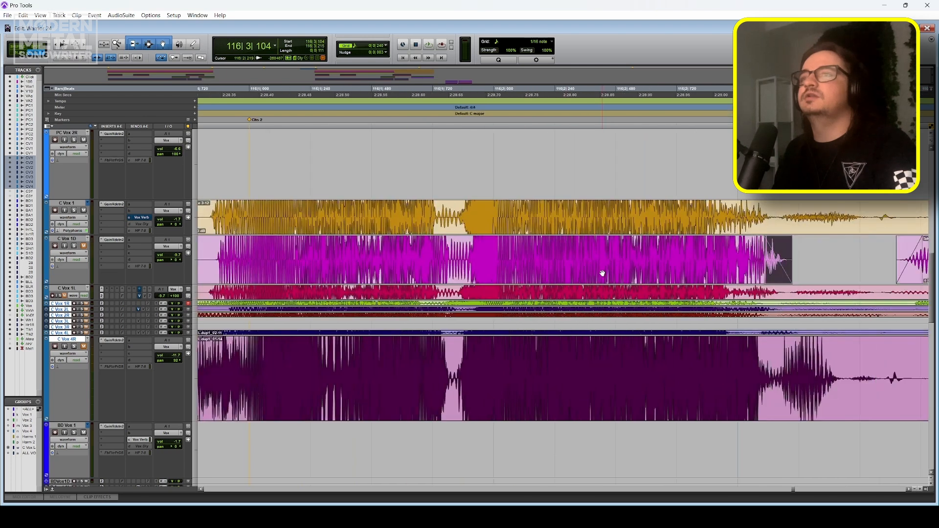
Trim the start of C Vox 1D's opening phrase and replace its long fade-in with a short one beginning at 115|4|684
scroll(602, 273, left, 5)
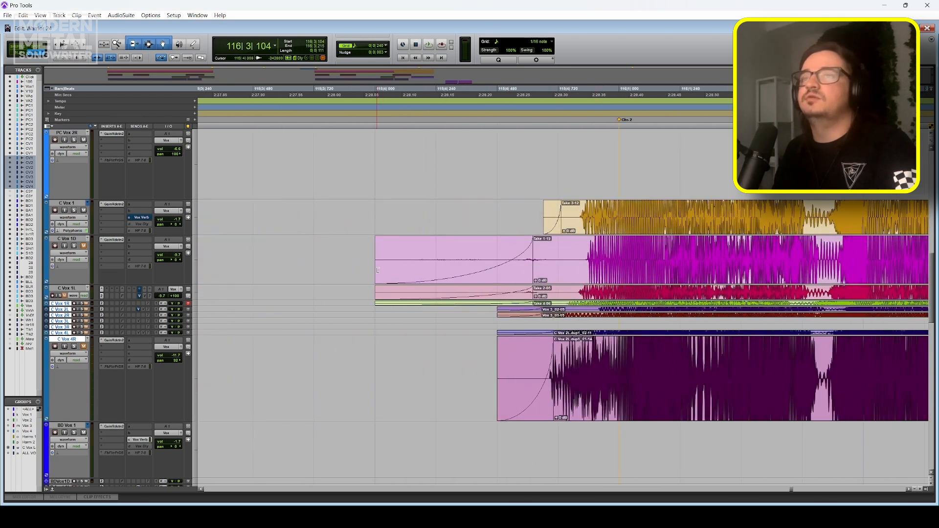
drag(378, 270, 445, 272)
drag(519, 273, 521, 272)
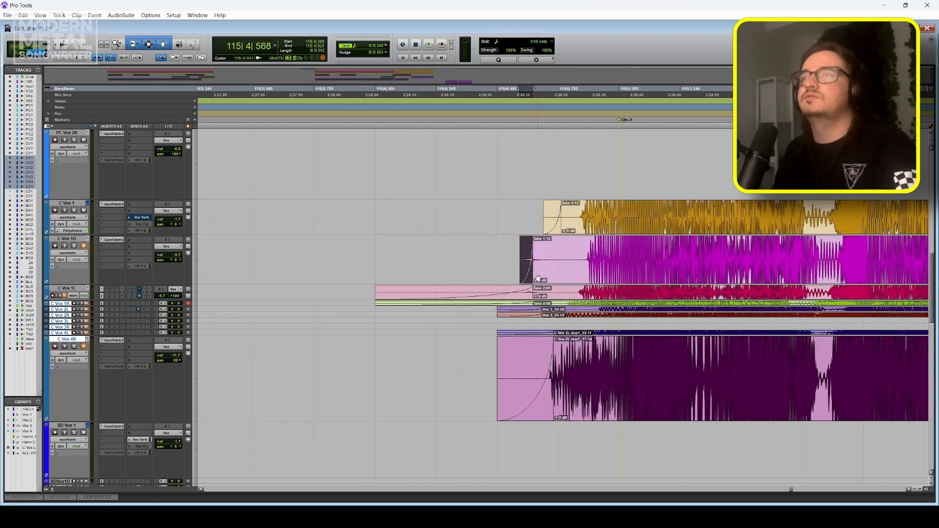
click(544, 277)
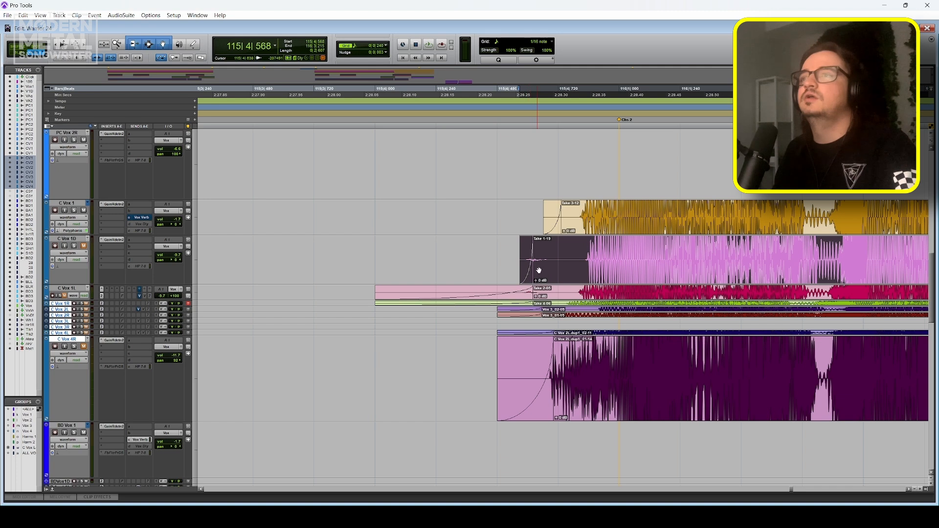
click(562, 267)
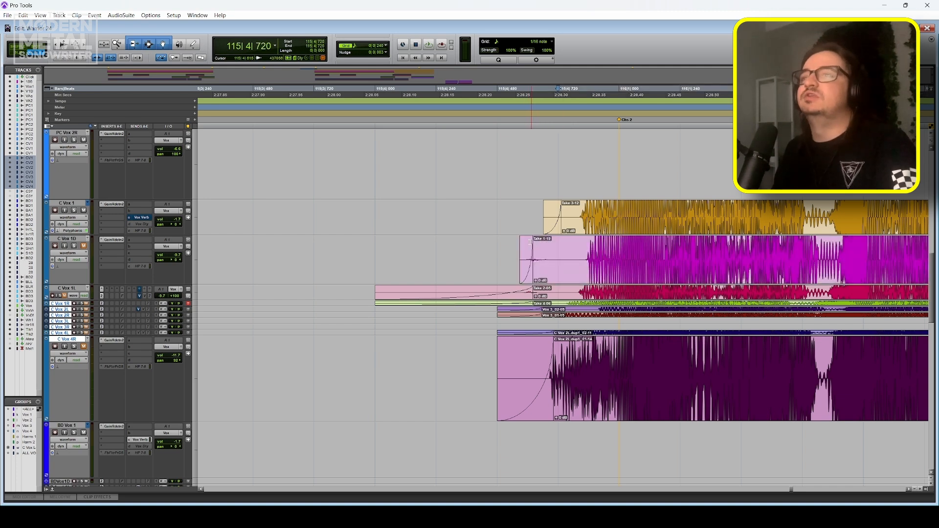
click(529, 271)
key(Delete)
drag(524, 254, 557, 258)
drag(548, 252, 577, 260)
key(f)
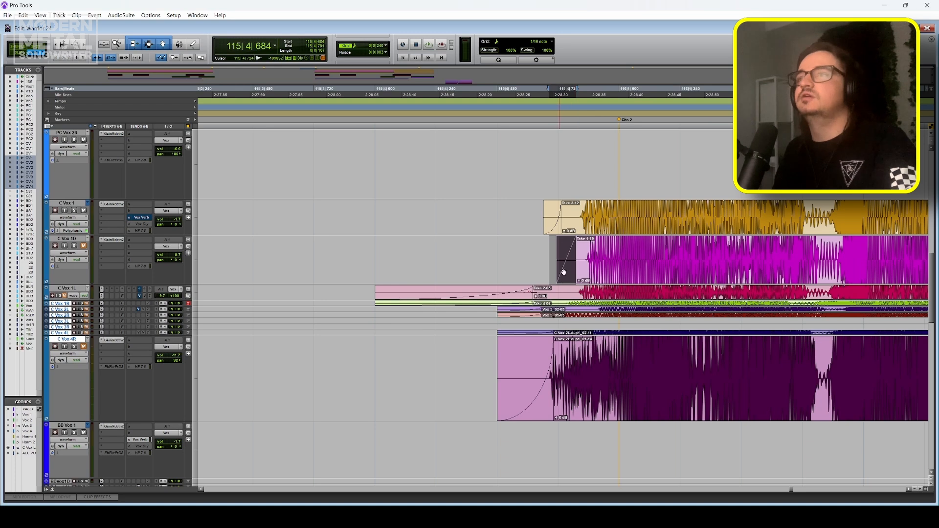
Select the next breath between phrases on C Vox 1D and separate it from the surrounding clip
scroll(519, 283, right, 3)
scroll(520, 283, right, 10)
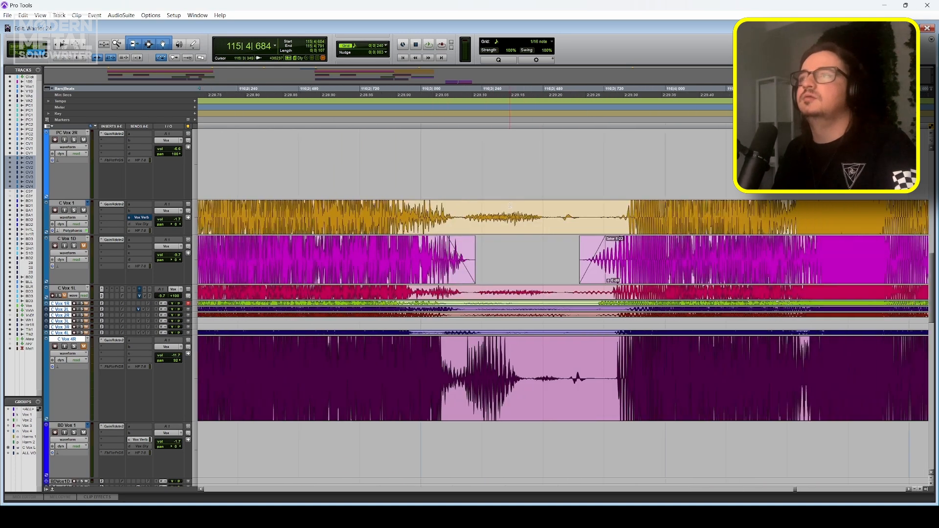
scroll(507, 214, right, 4)
drag(487, 259, 599, 268)
key(b)
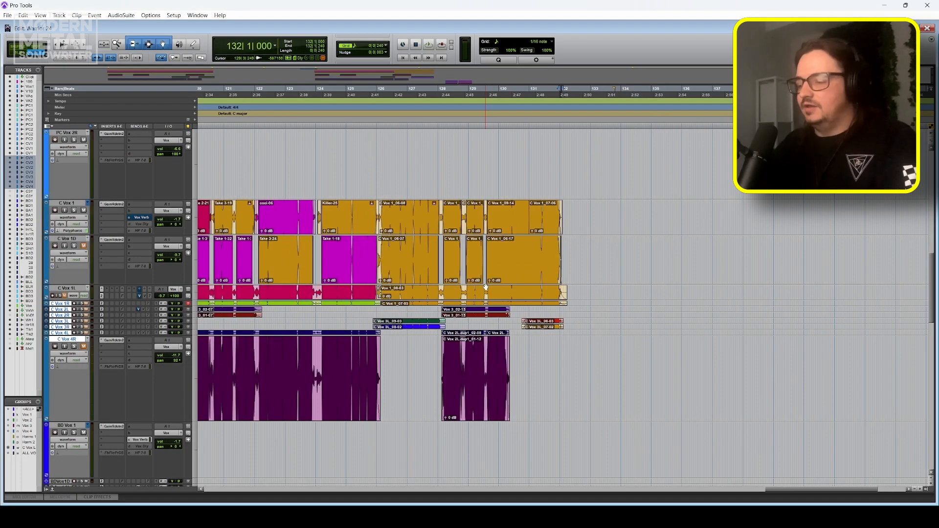
Play the chorus on C Vox 1 and C Vox 1D from 115|4|240 to check the cleaned-up edits
scroll(402, 265, left, 5)
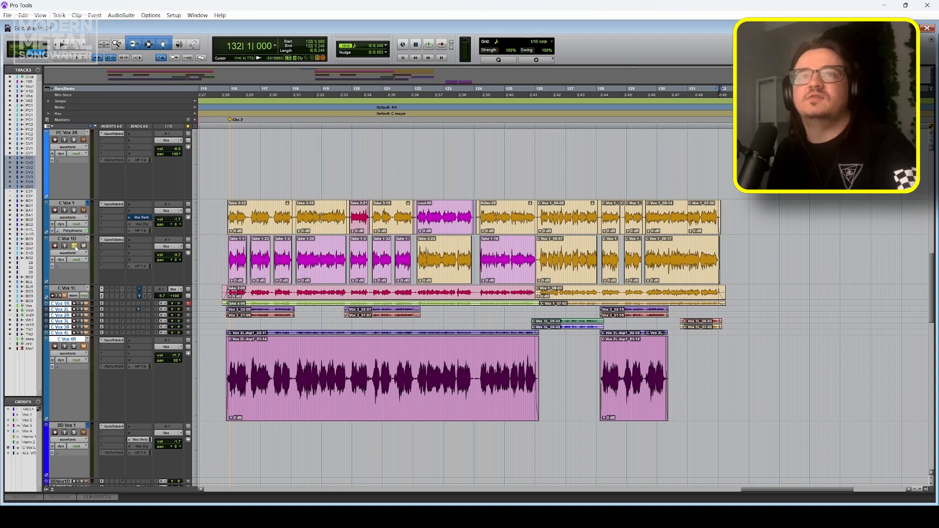
click(224, 91)
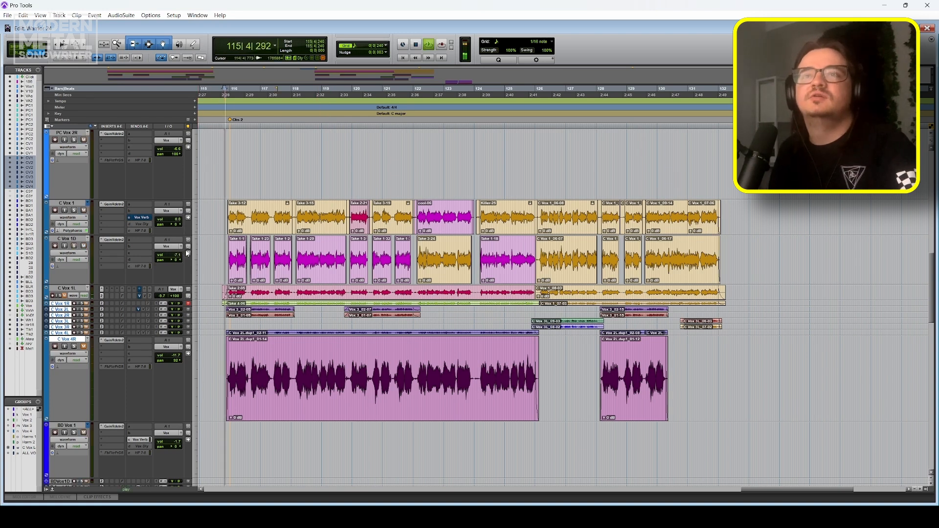
key(space)
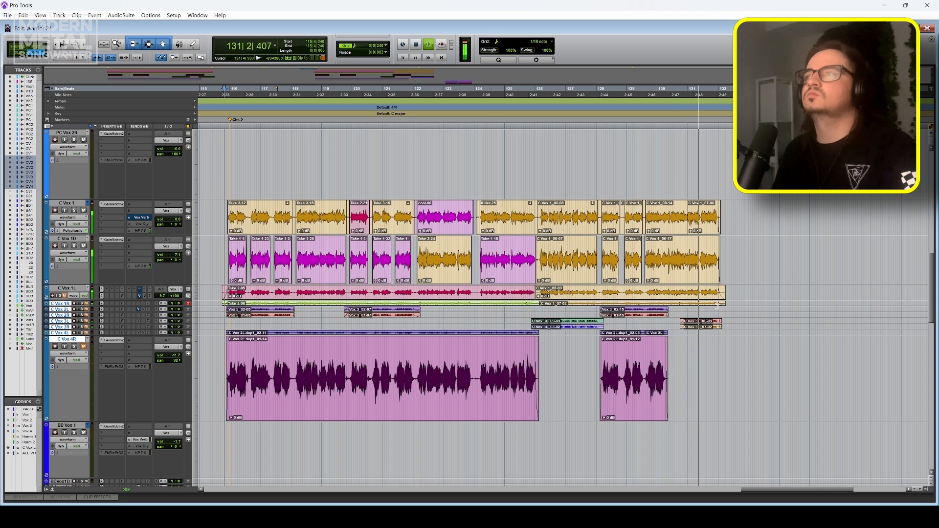
key(space)
Consolidate all chorus clips on C Vox 1 and C Vox 1D into one continuous clip per track starting at 115|1|090
key(t)
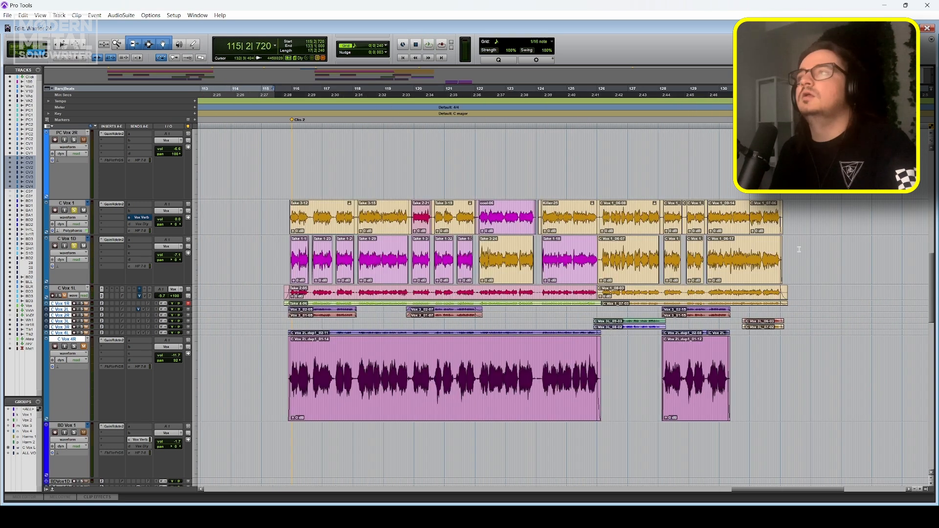
drag(811, 249, 262, 222)
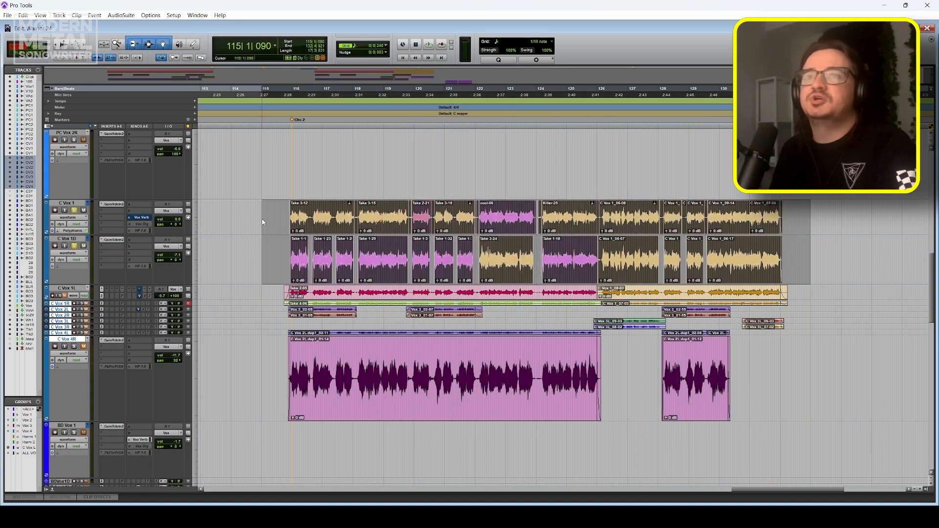
key(alt+shift+3)
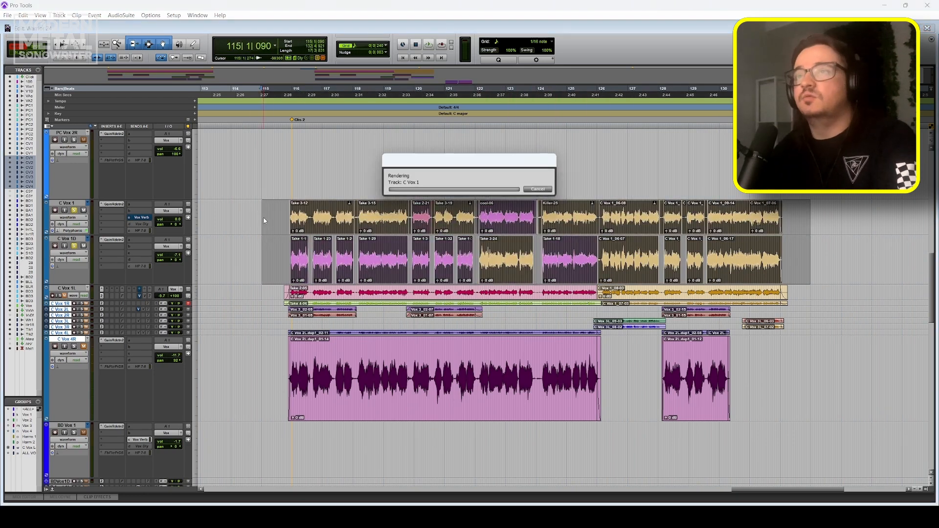
key(ctrl+])
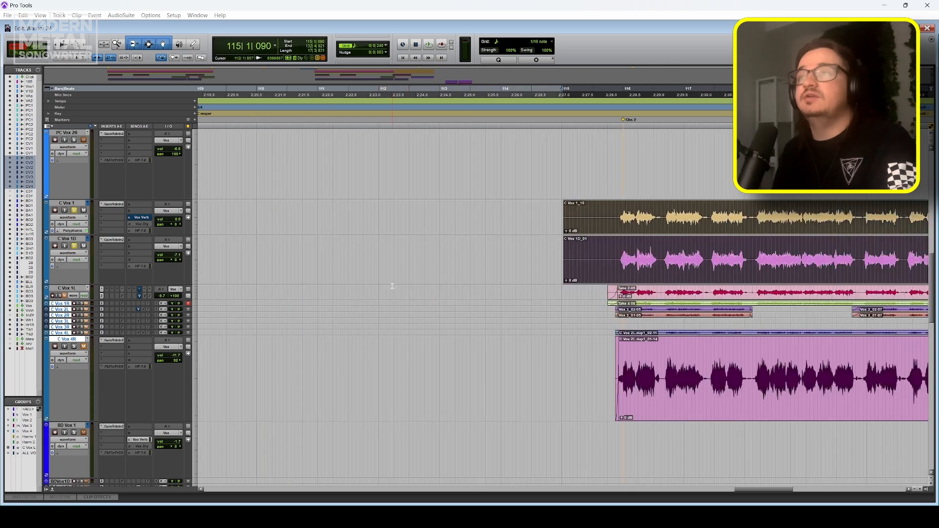
Try to trim the start of the consolidated C Vox 1 clip to 115|4|579
click(616, 215)
scroll(617, 215, right, 2)
key(a)
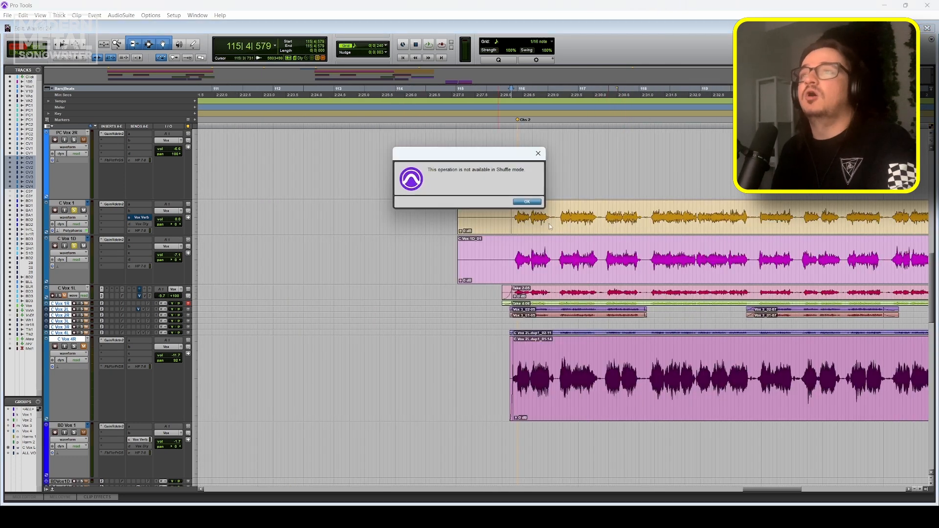
click(519, 201)
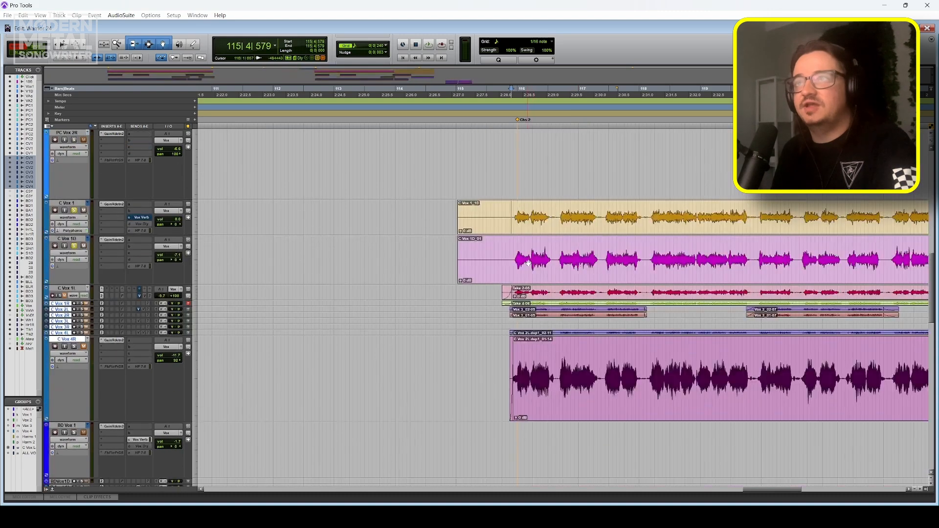
key(t)
key(t)
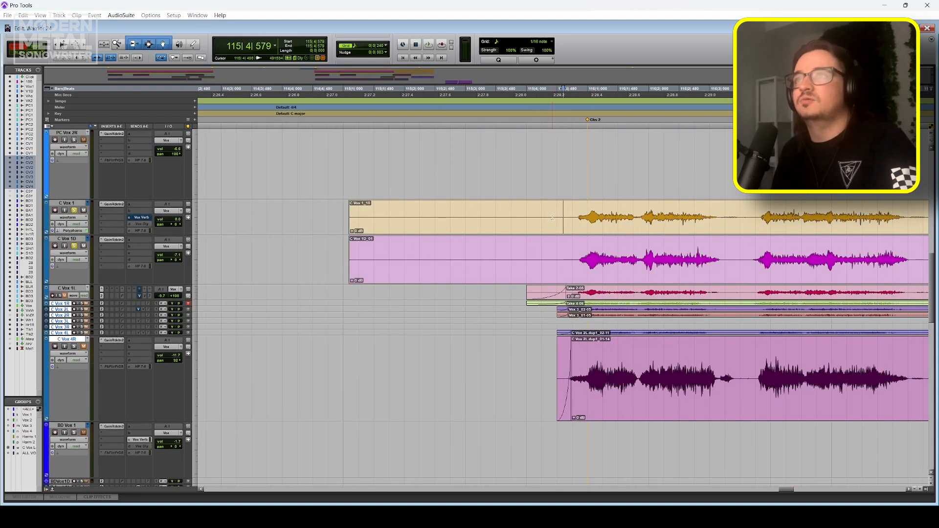
click(576, 225)
Split the consolidated C Vox 1 and C Vox 1D clips at 119|4|701, between two phrases
key(r)
key(r)
scroll(675, 232, right, 3)
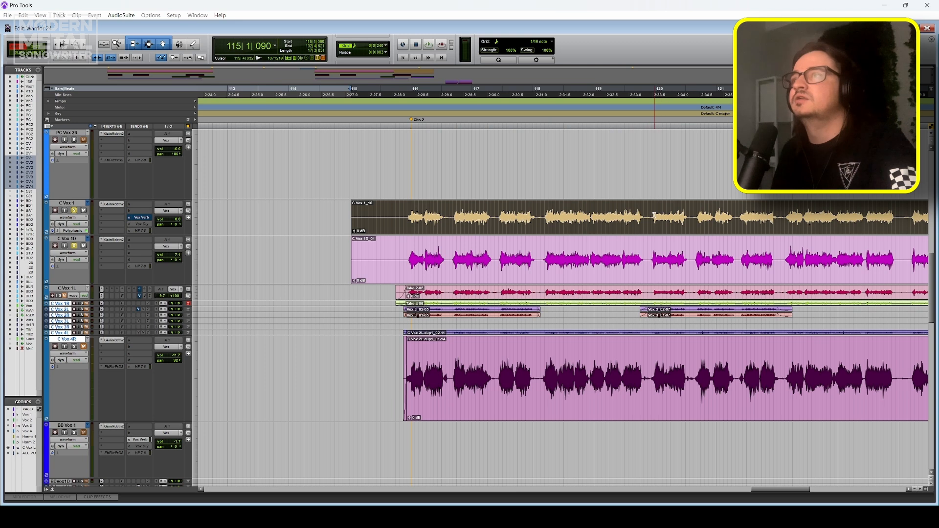
click(651, 218)
key(b)
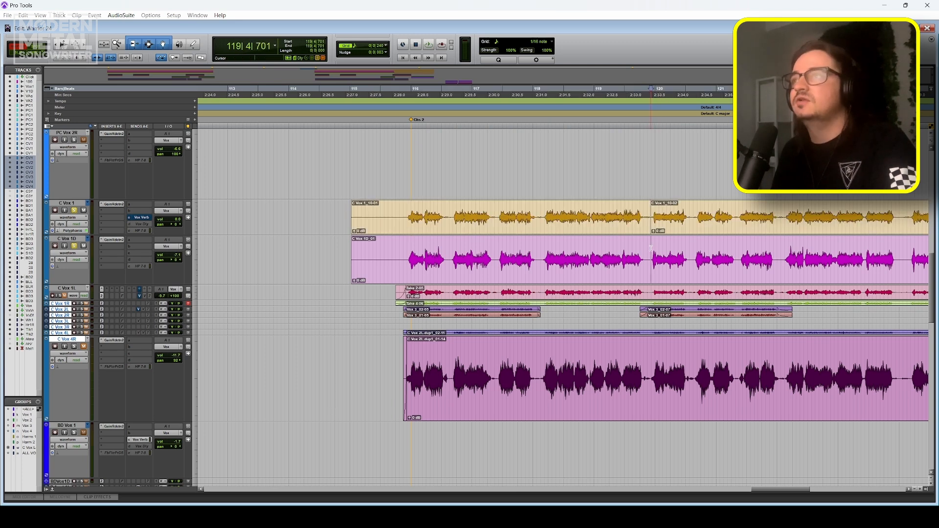
key(b)
Select the first sections of C Vox 1 and C Vox 1D and open the VocAlign Project 5 AudioSuite plug-in
click(627, 268)
shift+click(592, 232)
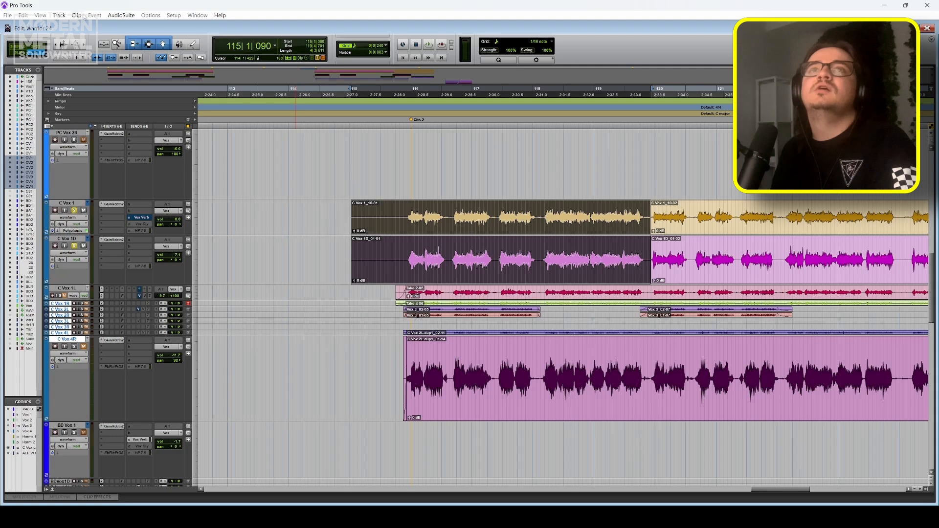
click(116, 15)
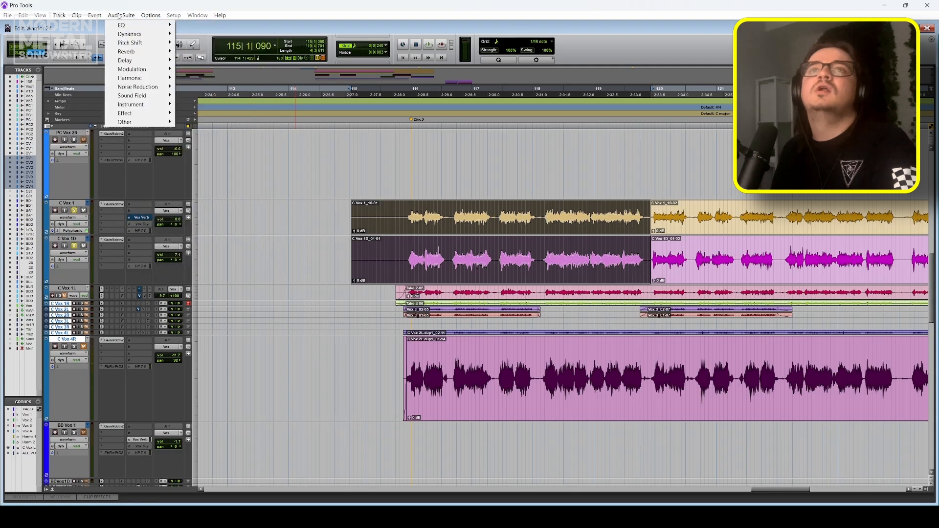
mouse_move(126, 121)
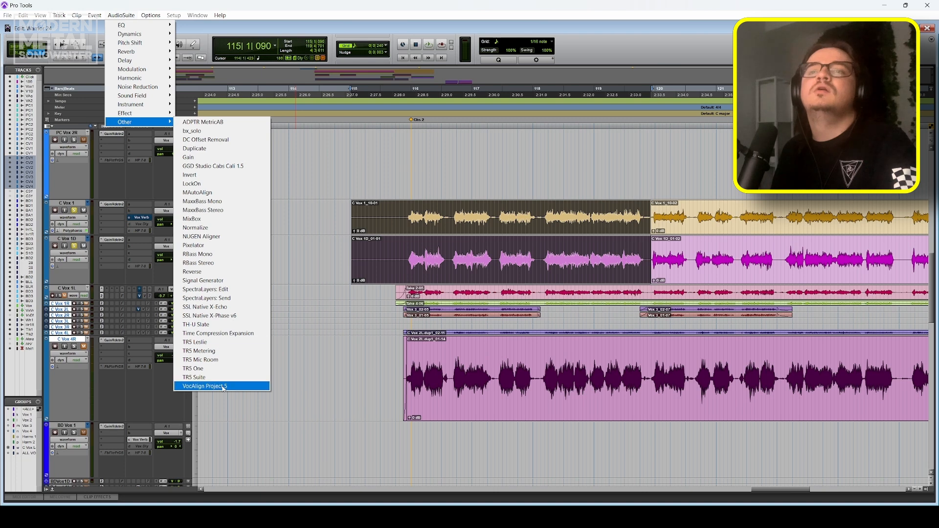
click(206, 386)
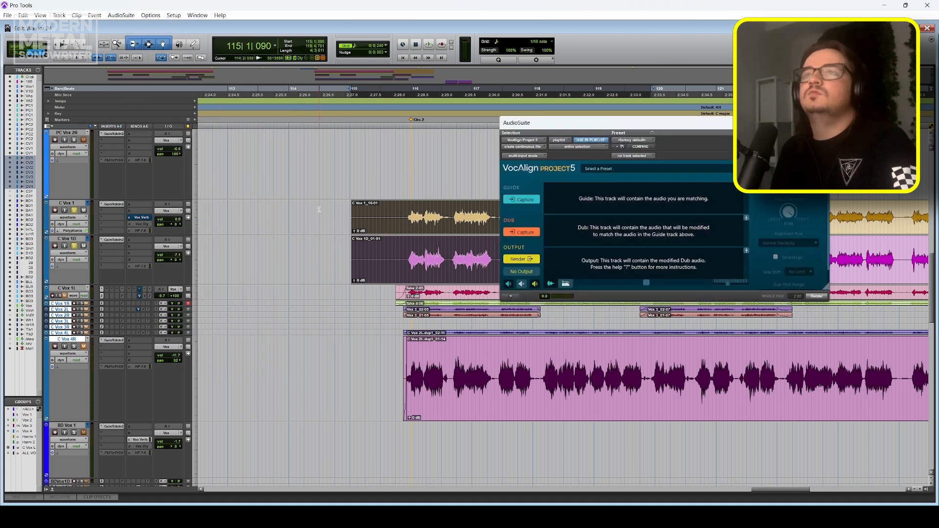
In VocAlign, capture the first C Vox 1 section as guide and C Vox 1D as dub, render the alignment, and close the plug-in
click(318, 208)
click(396, 223)
click(523, 201)
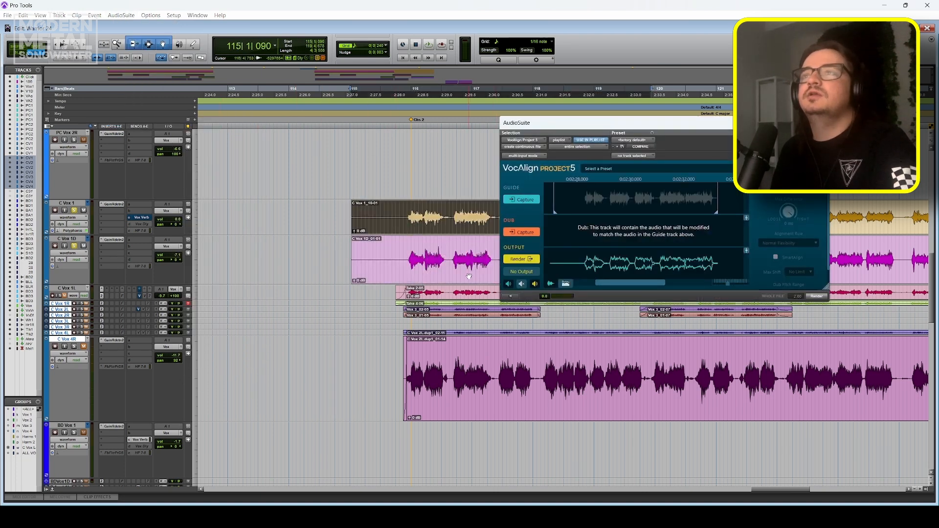
click(469, 274)
click(522, 231)
click(521, 258)
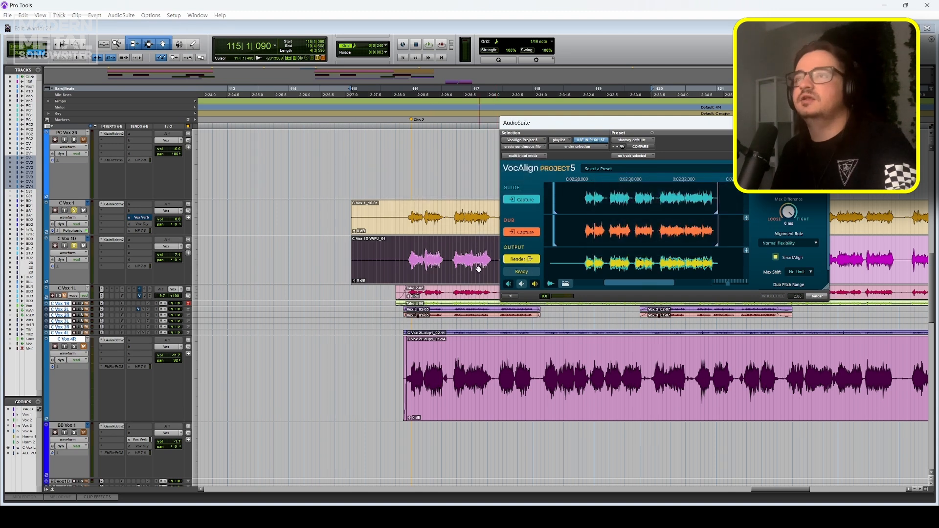
click(821, 123)
Compare the timing of the aligned C Vox 1D waveform with C Vox 1 around the opening phrases
key(t)
key(t)
key(t)
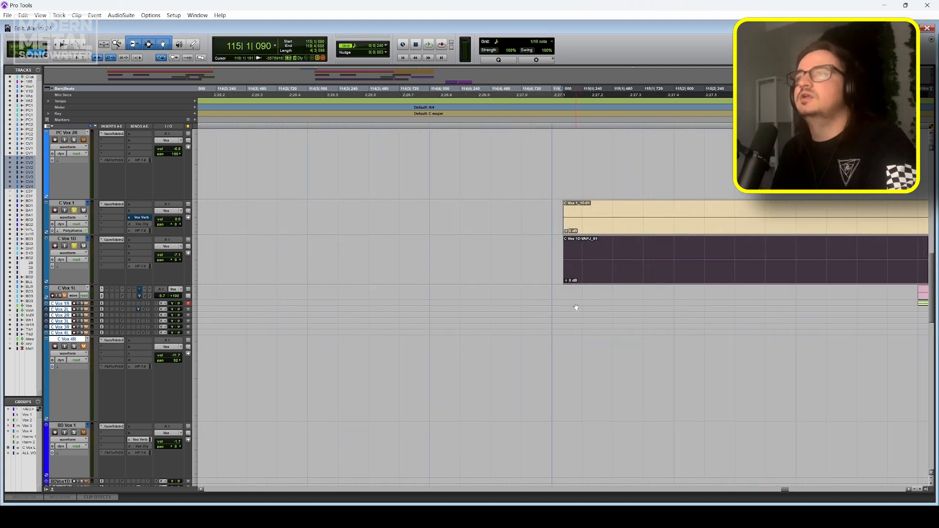
scroll(587, 303, right, 5)
scroll(582, 293, left, 1)
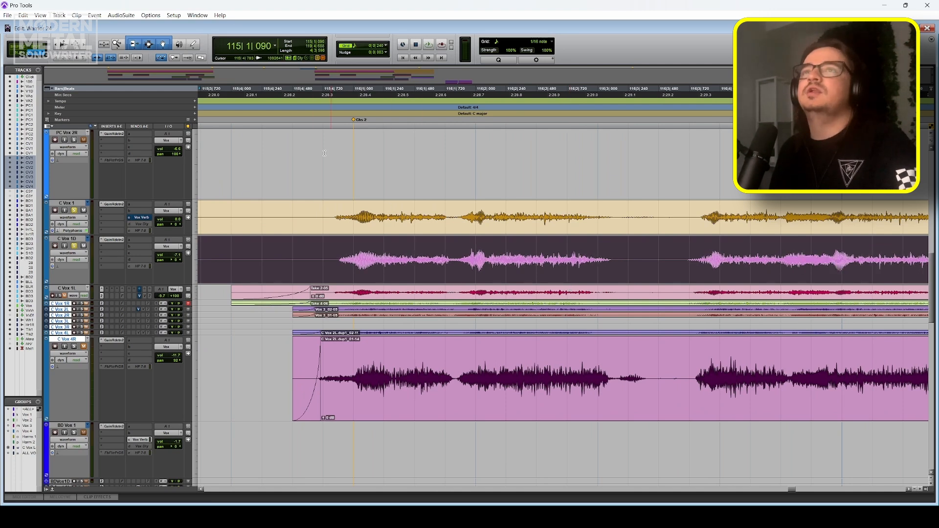
Take C Vox 1 out of solo and play the aligned C Vox 1D from 115|4|720 to check for artifacts
click(290, 90)
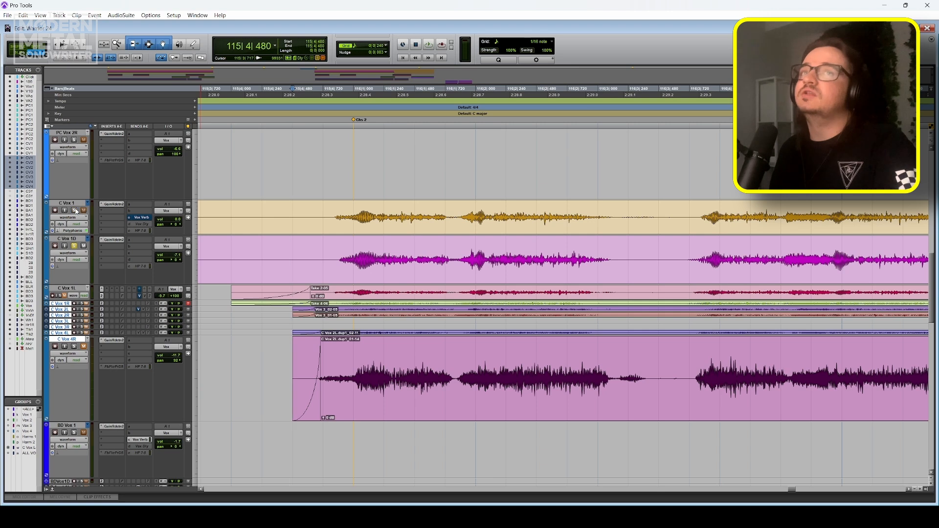
scroll(395, 96, left, 3)
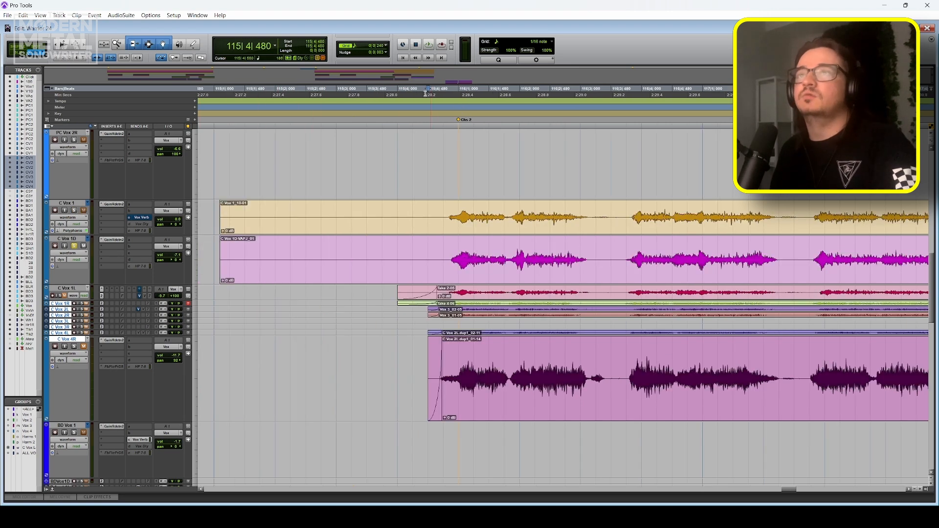
click(396, 91)
key(space)
scroll(352, 92, down, 3)
click(357, 90)
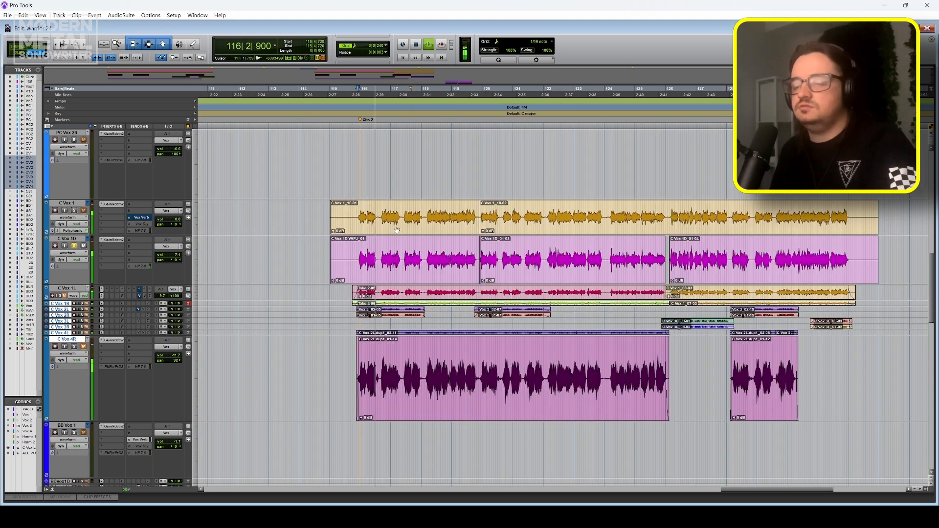
key(t)
scroll(429, 229, right, 3)
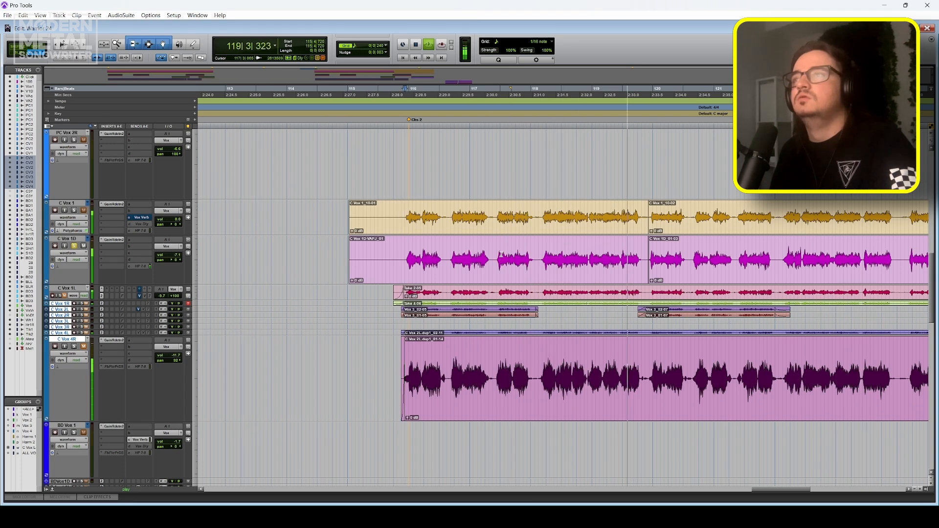
key(space)
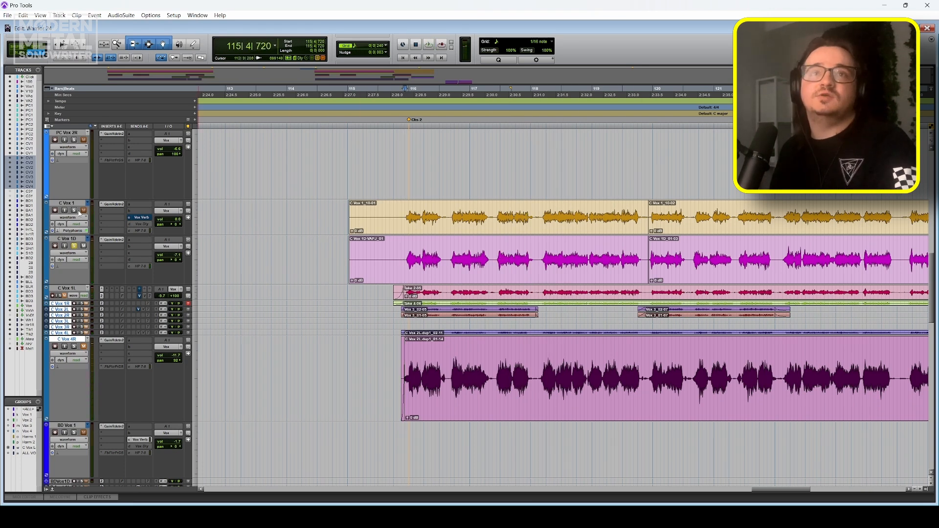
Put C Vox 1 back in solo and select the aligned first section of C Vox 1D
click(74, 210)
key(t)
key(t)
scroll(568, 258, right, 2)
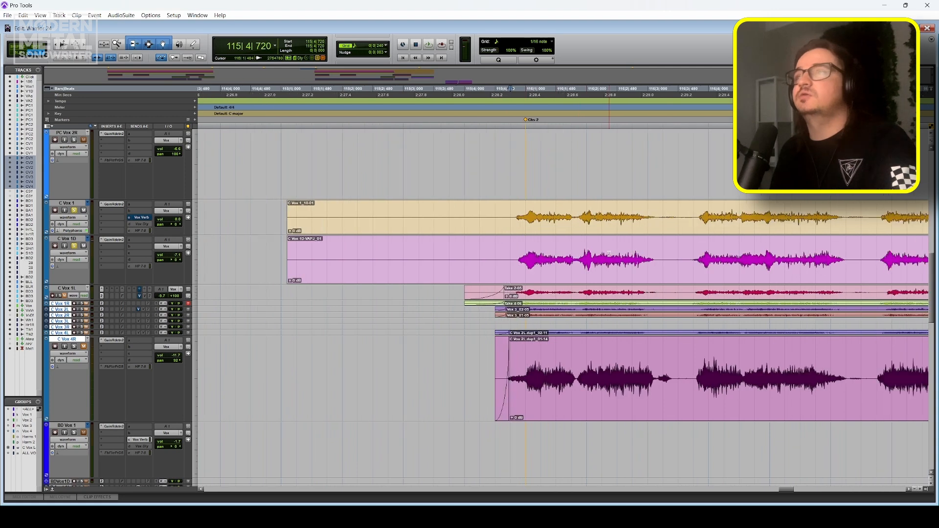
key(t)
scroll(642, 254, right, 2)
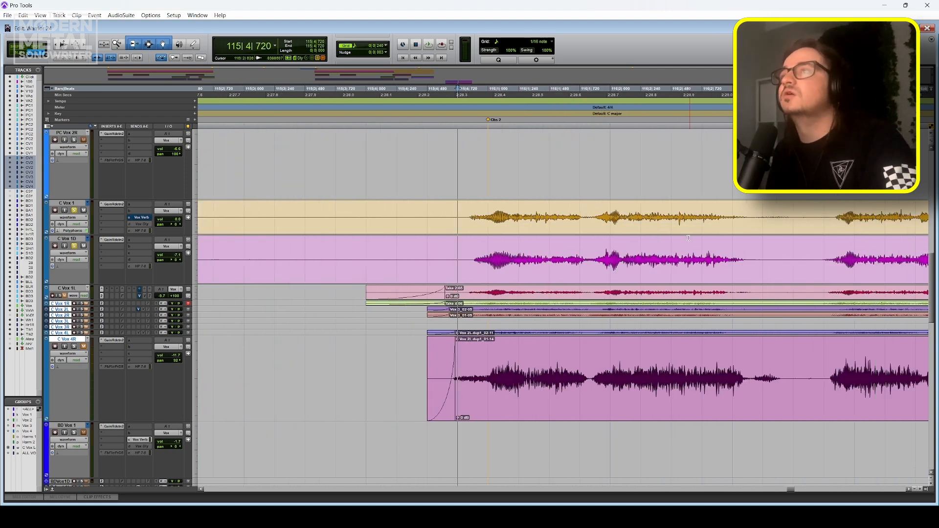
double_click(642, 254)
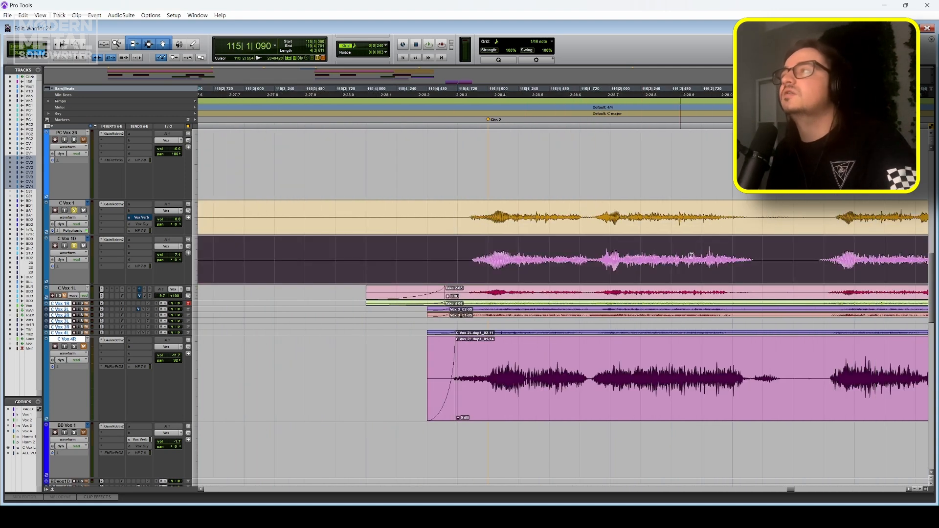
Compare the aligned C Vox 1D waveform with C Vox 1 phrase by phrase up to the end of the first section
scroll(630, 264, right, 10)
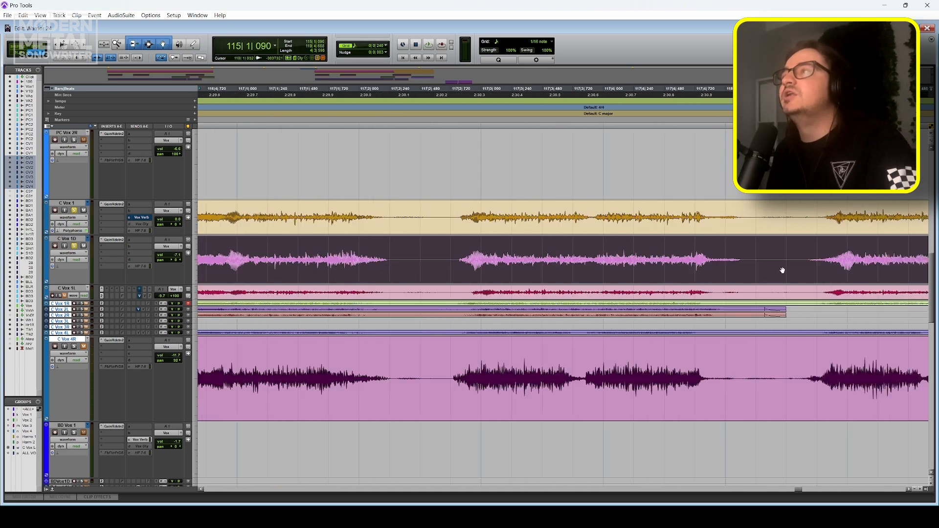
scroll(629, 267, right, 8)
scroll(650, 269, right, 3)
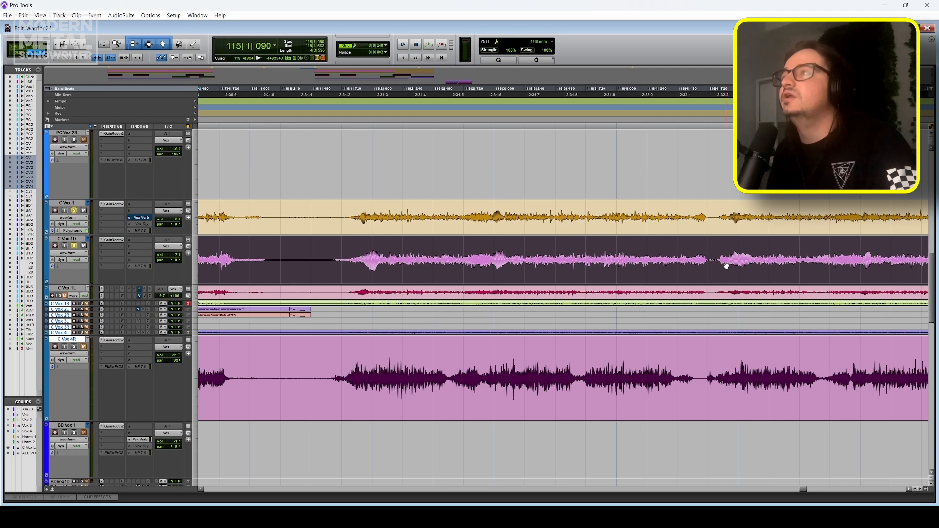
scroll(717, 261, right, 4)
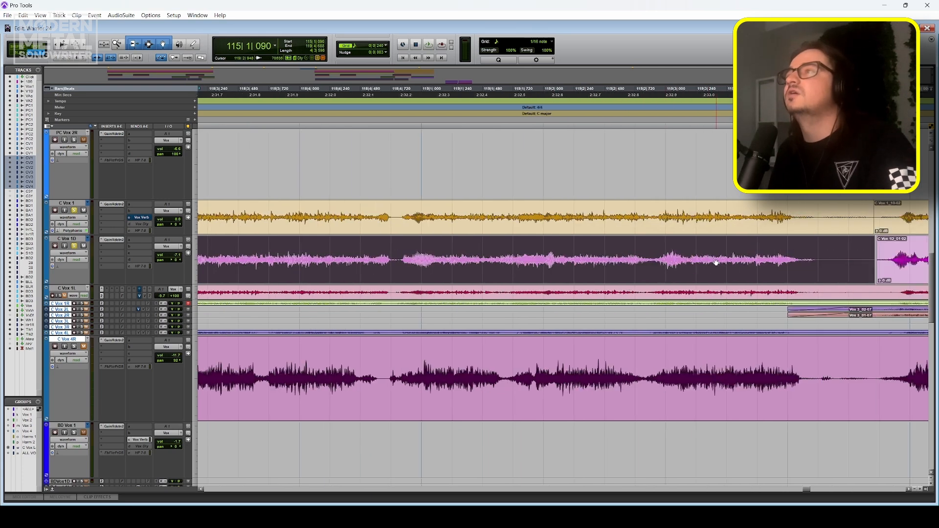
key(r)
key(r)
key(r)
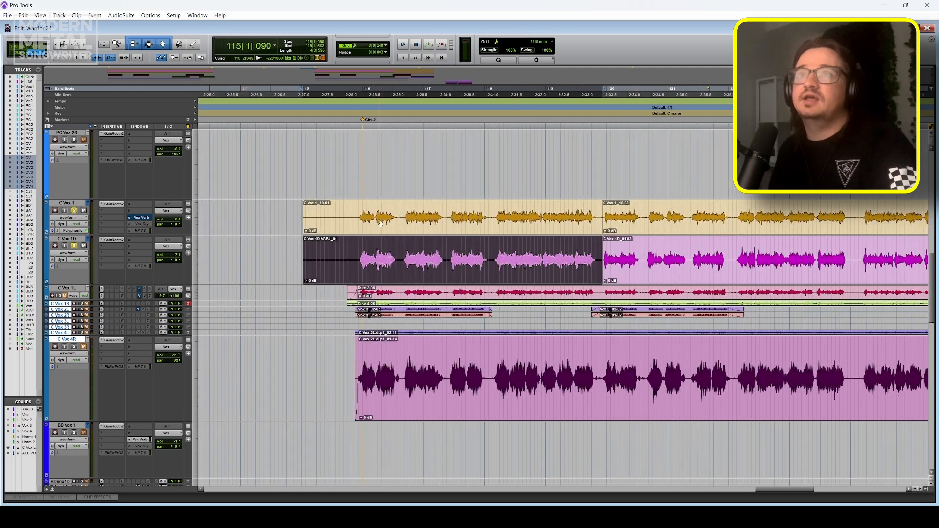
click(380, 224)
shift+click(397, 282)
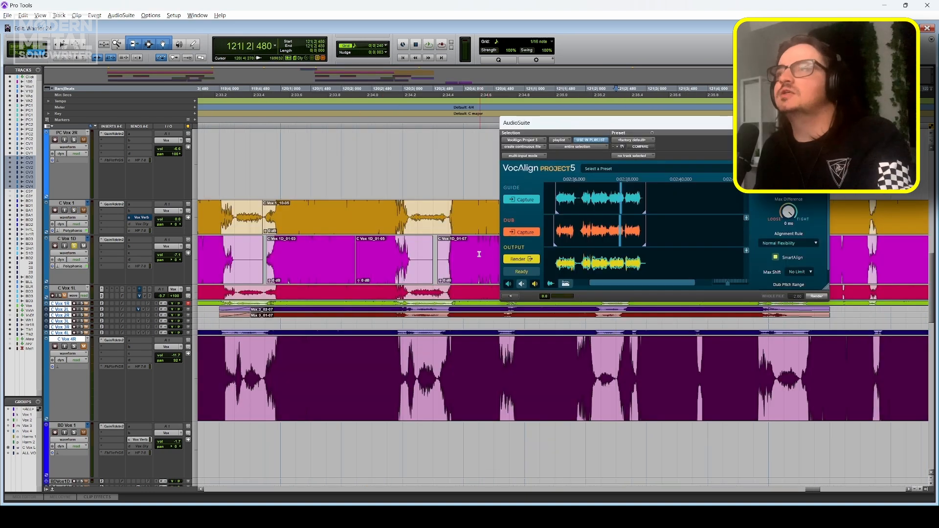
Move the AudioSuite window aside and inspect the C Vox 1 and C Vox 1D clips around bars 120 to 122
key(t)
key(r)
key(r)
key(r)
key(r)
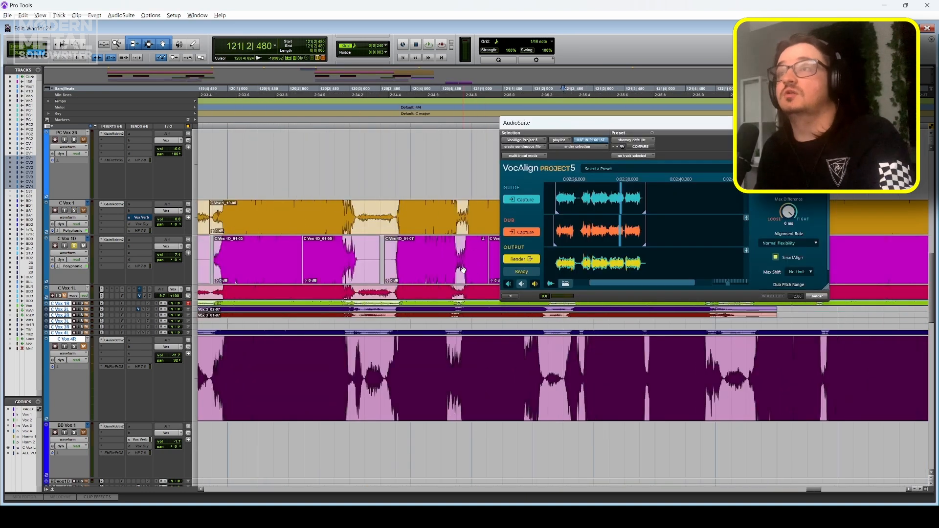
key(t)
key(t)
key(t)
key(t)
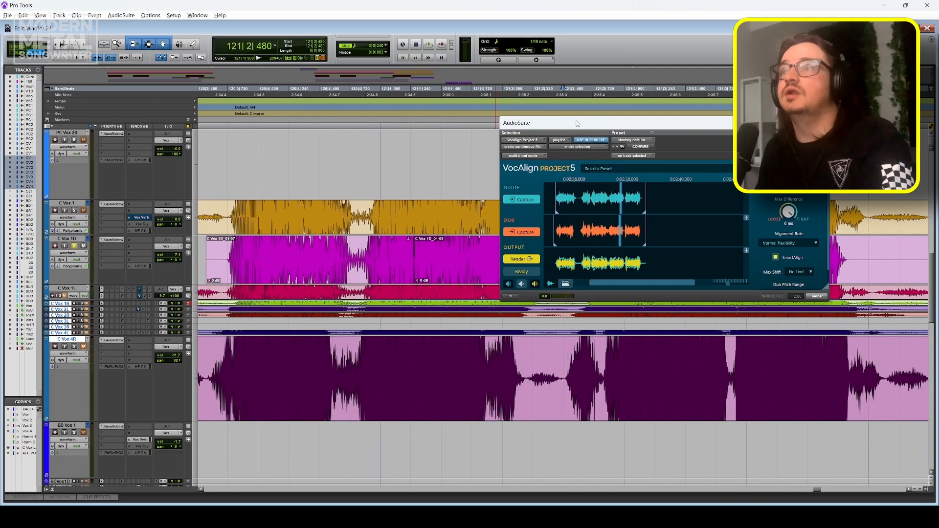
drag(577, 123, 720, 140)
scroll(568, 298, left, 2)
key(r)
key(r)
key(r)
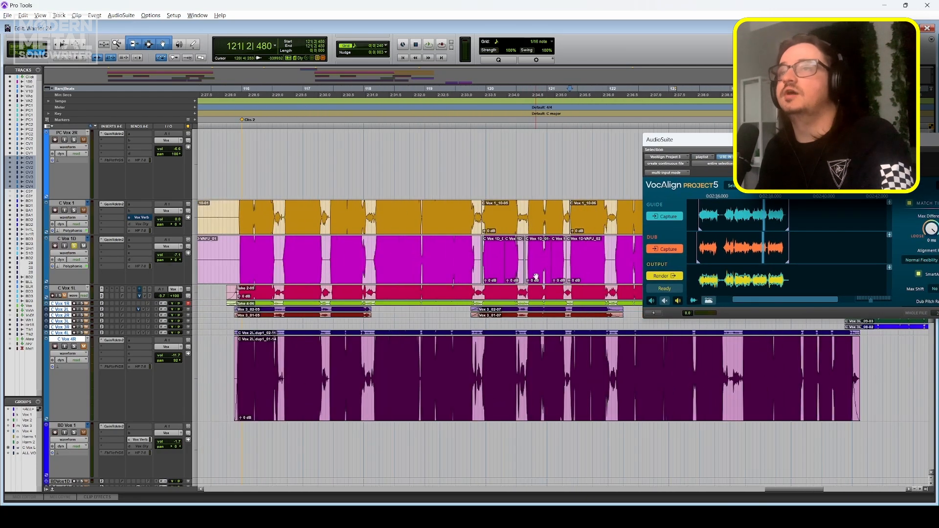
Play C Vox 1 with C Vox 1D from 120|3|240 and from 120|3|480 to judge the aligned clip near bar 121
scroll(513, 277, right, 2)
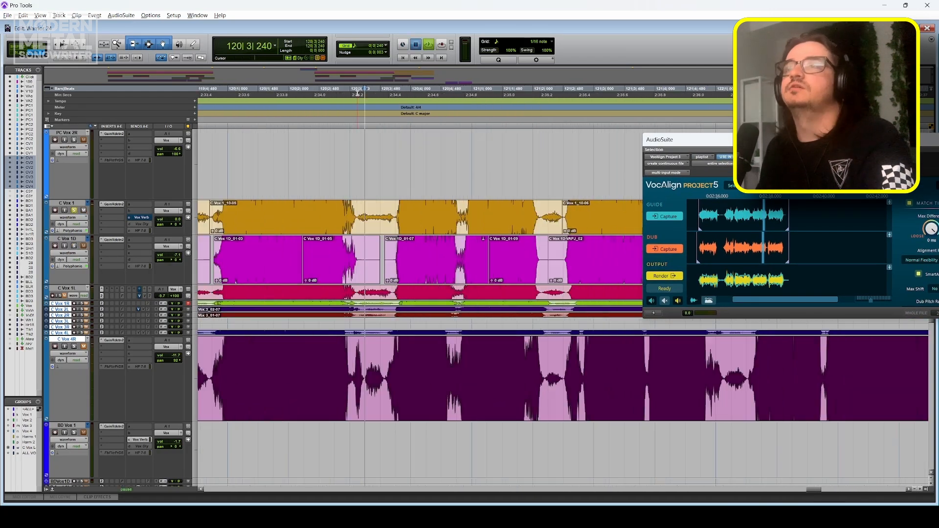
scroll(347, 176, right, 3)
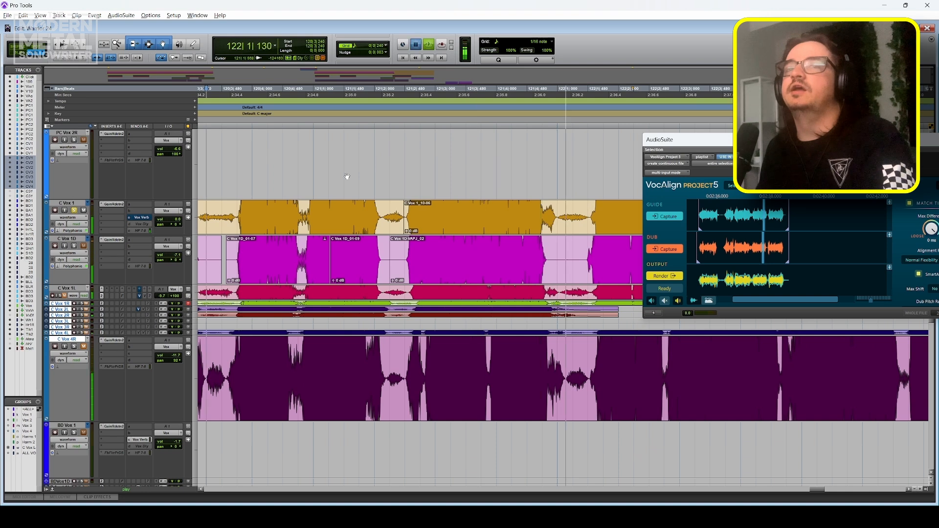
key(space)
drag(209, 92, 223, 92)
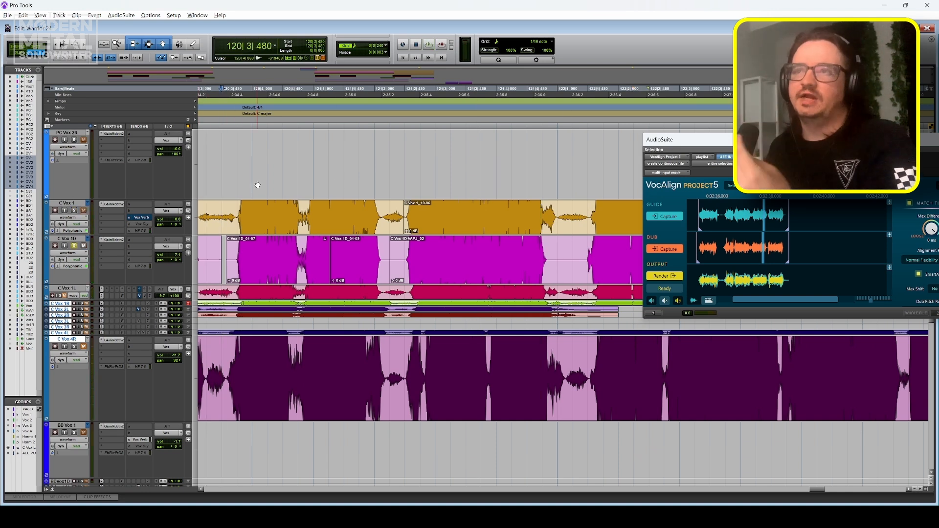
key(space)
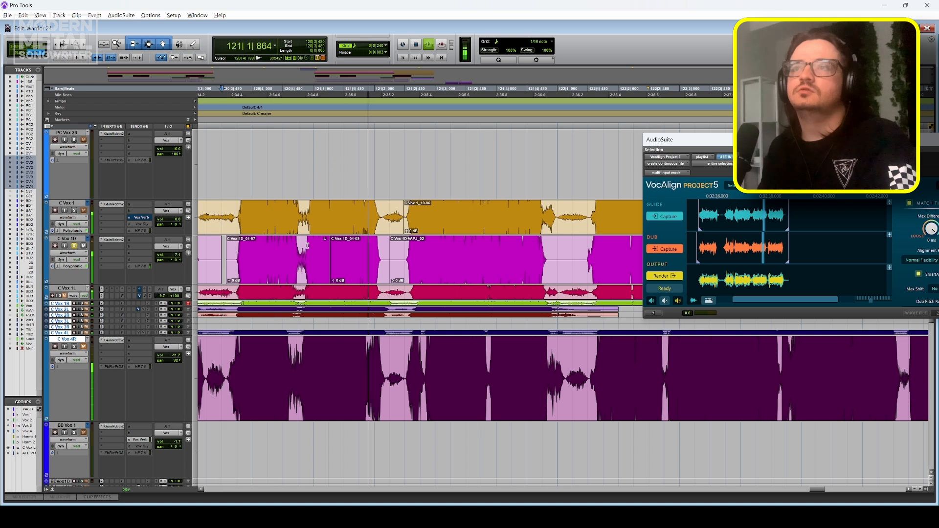
key(space)
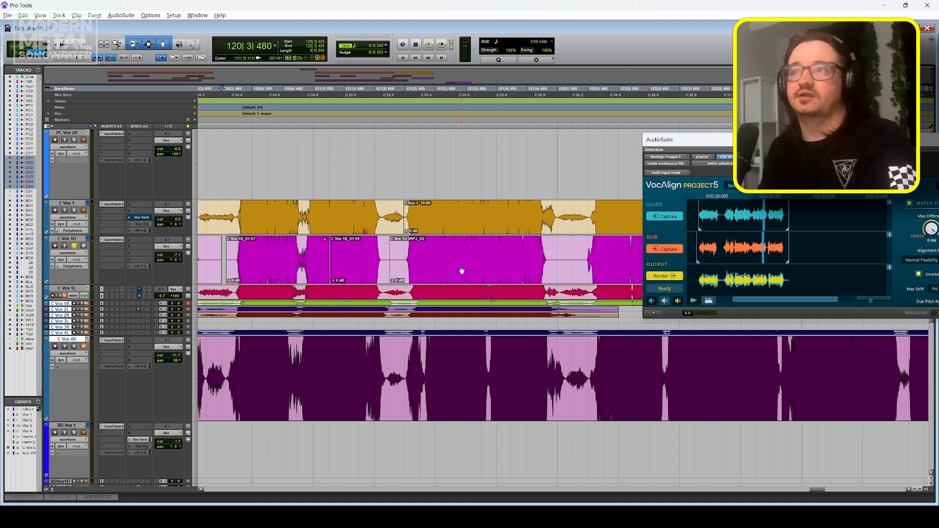
Undo the VocAlign render on the C Vox 1D clip and play the unaligned take from 121|2|480
key(ctrl+z)
click(400, 89)
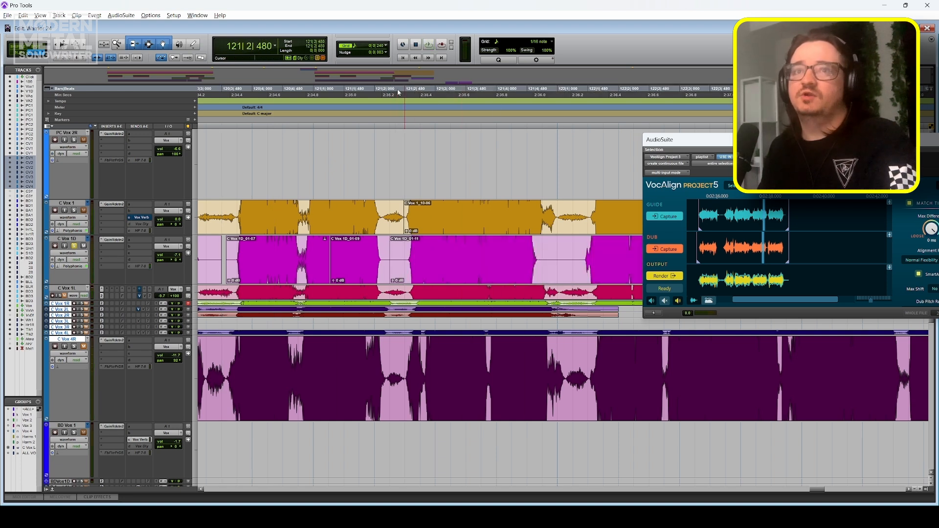
key(space)
key(space)
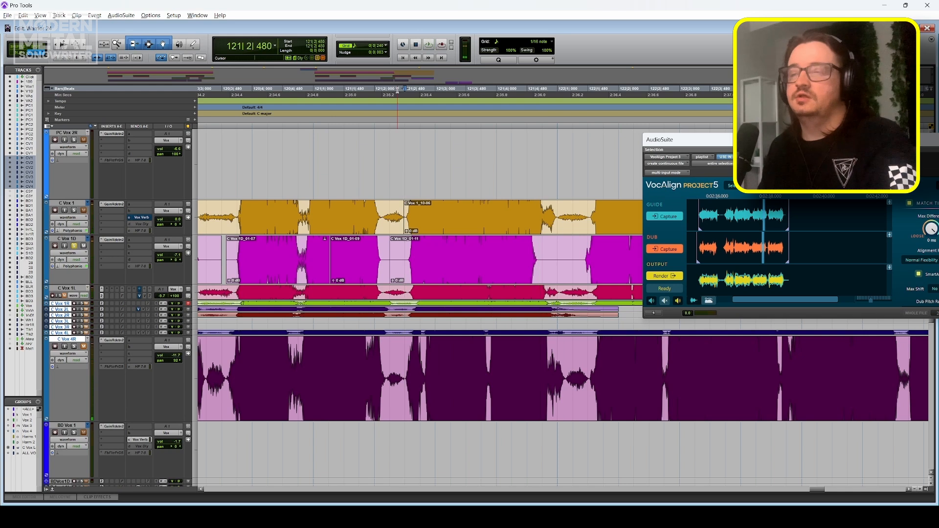
Redo the VocAlign render and play the aligned C Vox 1D clip from 121|2|240
key(ctrl+shift+z)
click(392, 89)
key(space)
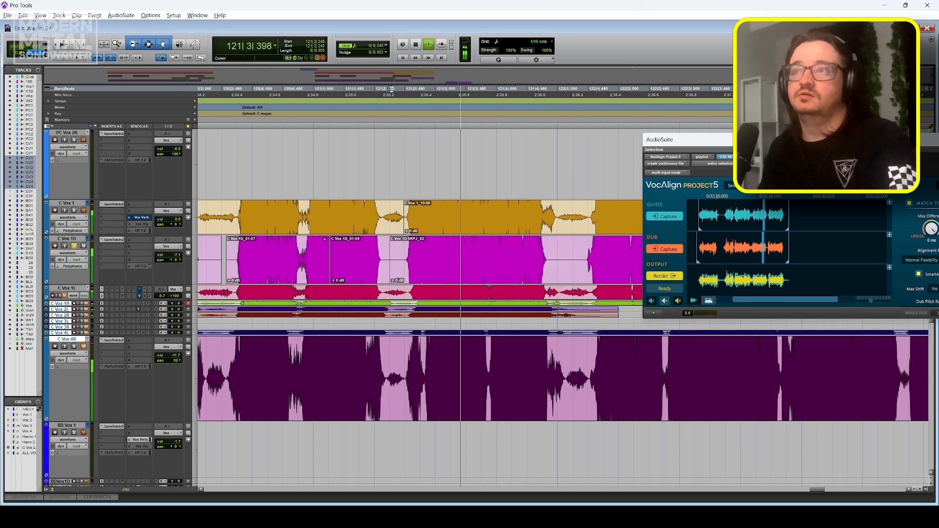
key(space)
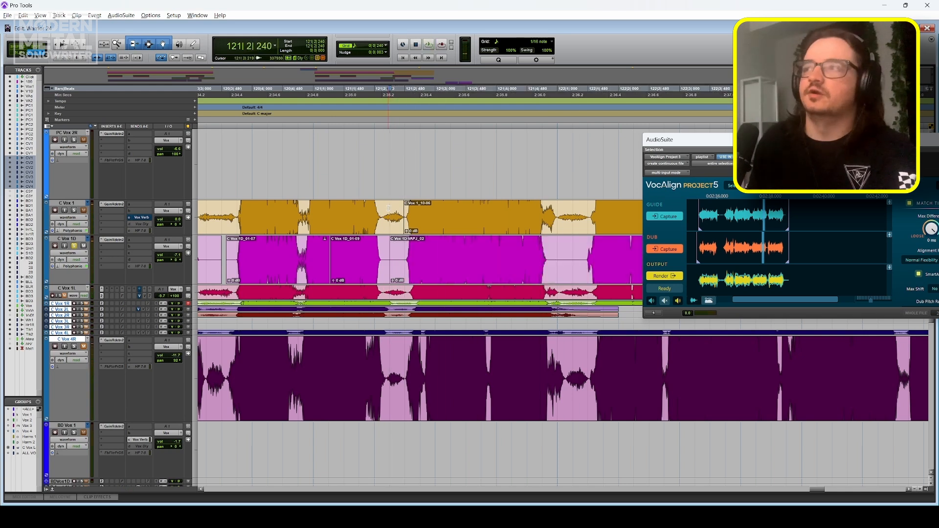
Reposition the AudioSuite window and undo the VocAlign render on the C Vox 1D clip once more
drag(722, 145, 698, 156)
key(ctrl+z)
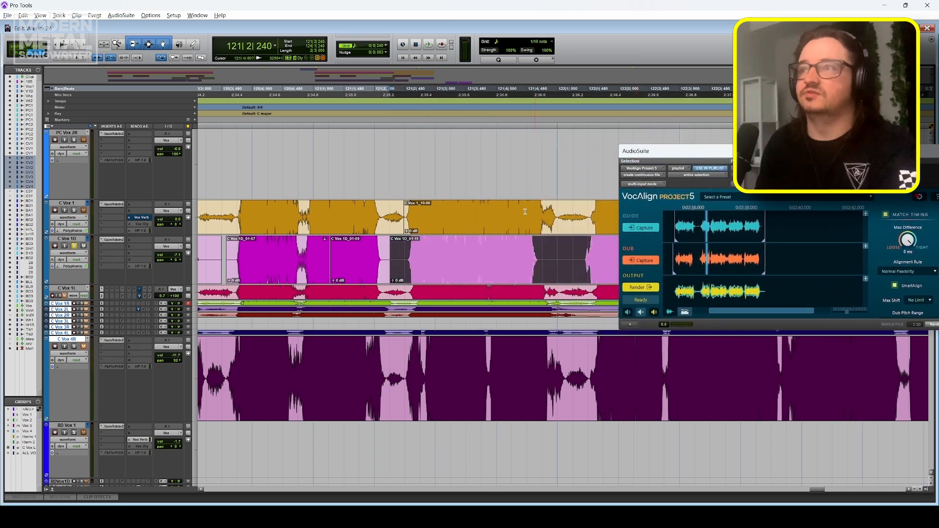
click(457, 246)
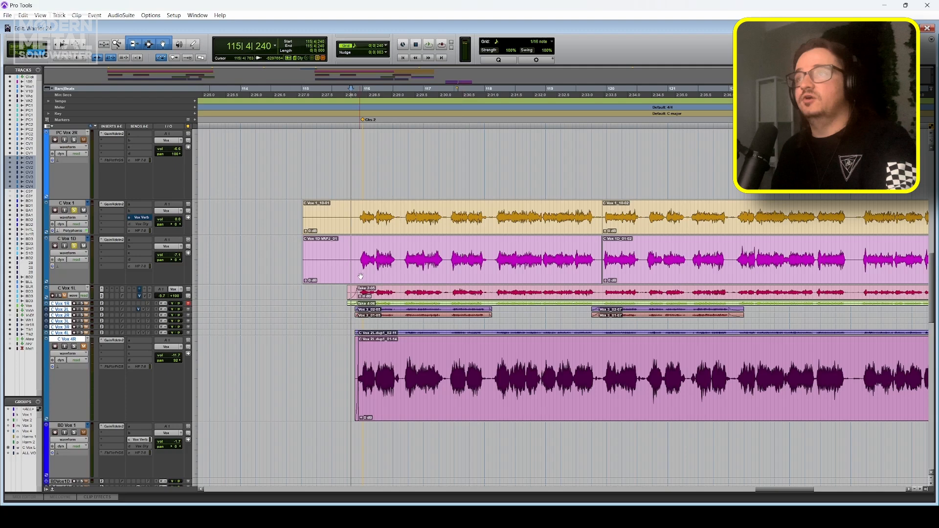
Examine the waveforms of C Vox 1 and C Vox 1D from the second chorus start into the second section for timing differences
key(t)
key(t)
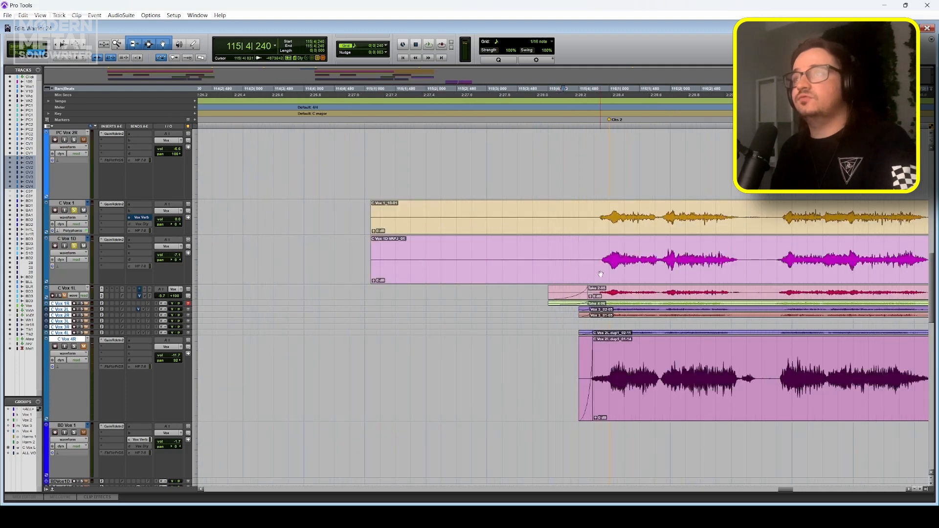
scroll(588, 269, right, 20)
scroll(588, 269, left, 5)
scroll(588, 269, left, 5)
scroll(584, 274, up, 4)
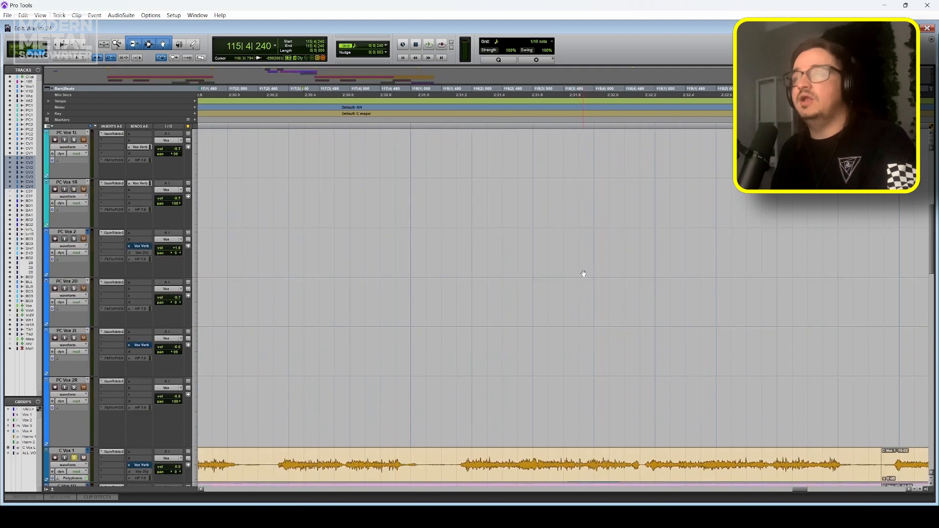
key(r)
key(r)
key(r)
key(r)
scroll(597, 285, up, 5)
scroll(608, 294, down, 5)
scroll(608, 294, down, 5)
key(t)
key(t)
key(t)
key(t)
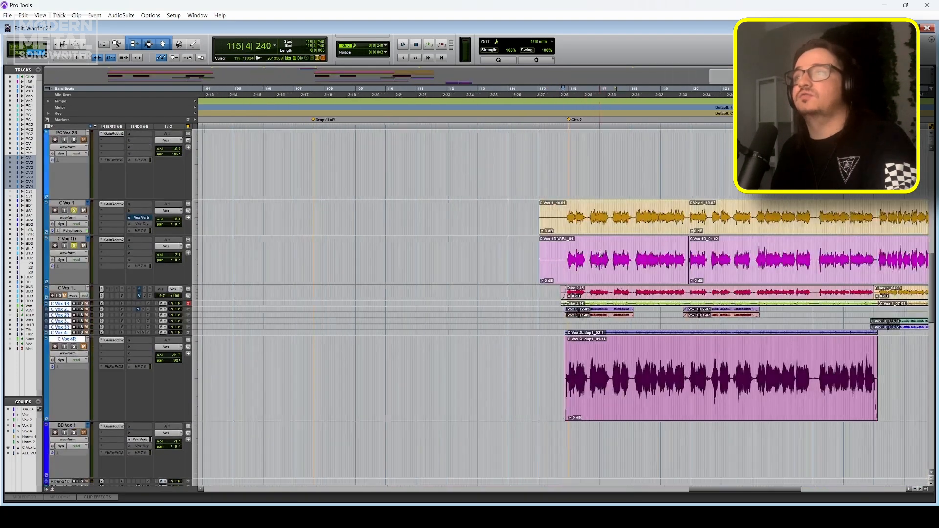
scroll(630, 264, right, 5)
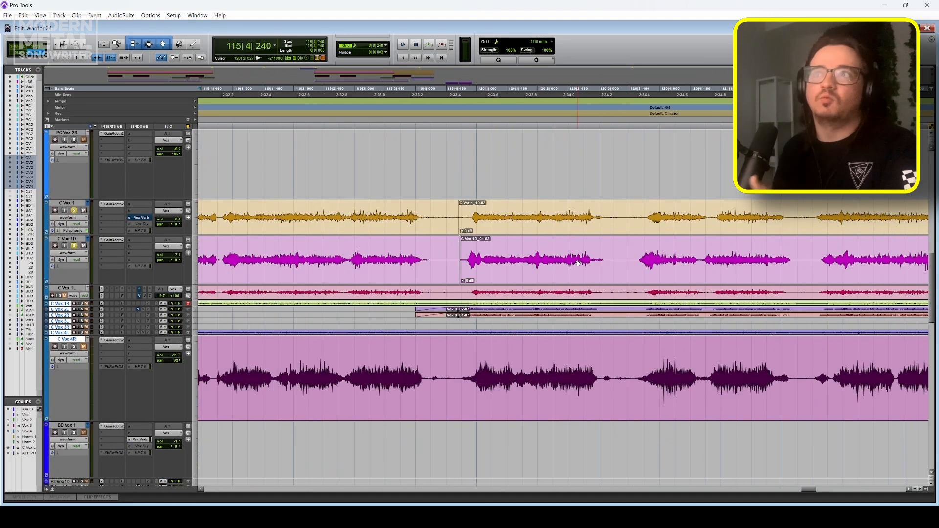
Shift the second-section C Vox 1D clip slightly later to start at 119|4|744, lining up its first phrase with C Vox 1
click(472, 93)
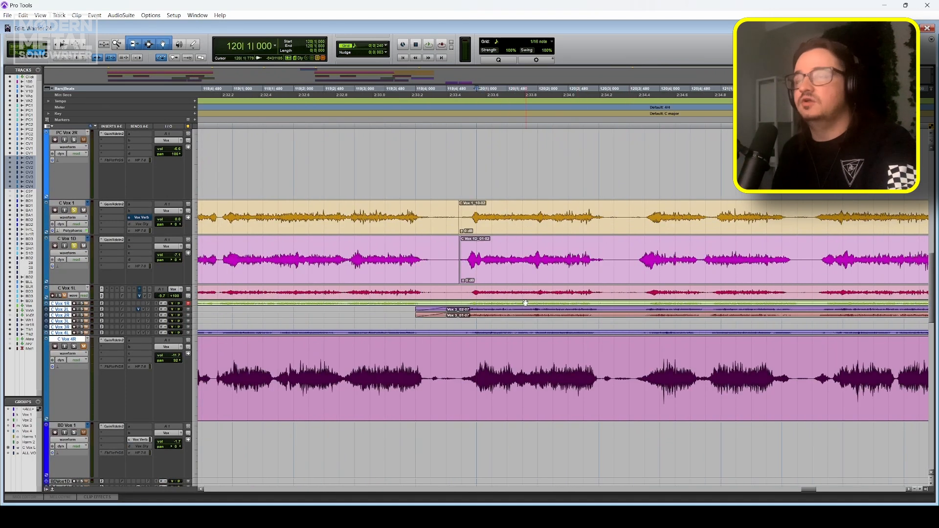
key(t)
key(t)
scroll(560, 265, right, 2)
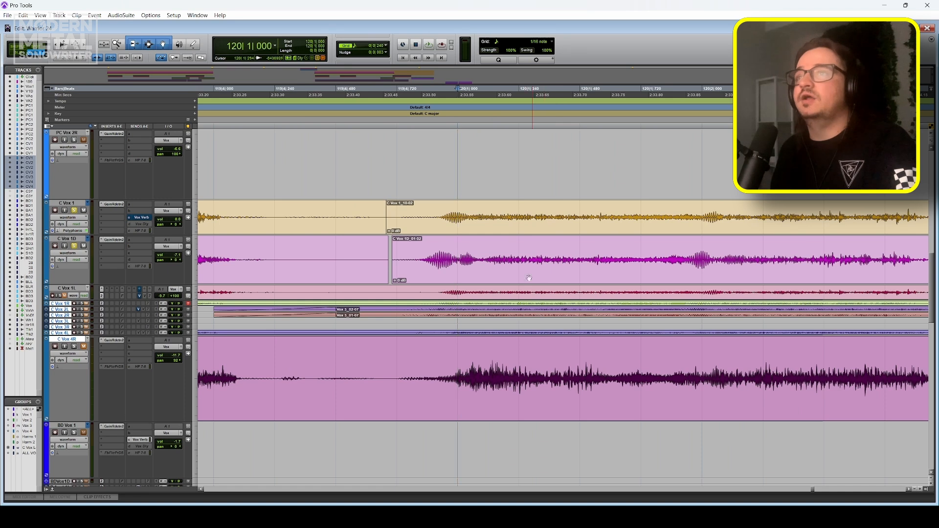
click(487, 280)
drag(462, 279, 471, 279)
scroll(502, 273, right, 5)
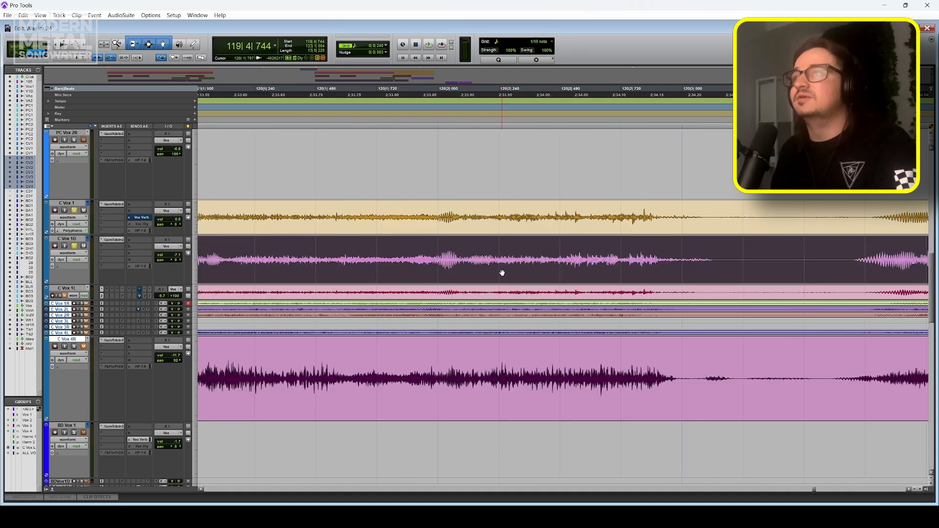
Split C Vox 1D at 120|2|240 and shift the following clip slightly to match the C Vox 1 phrase
click(501, 249)
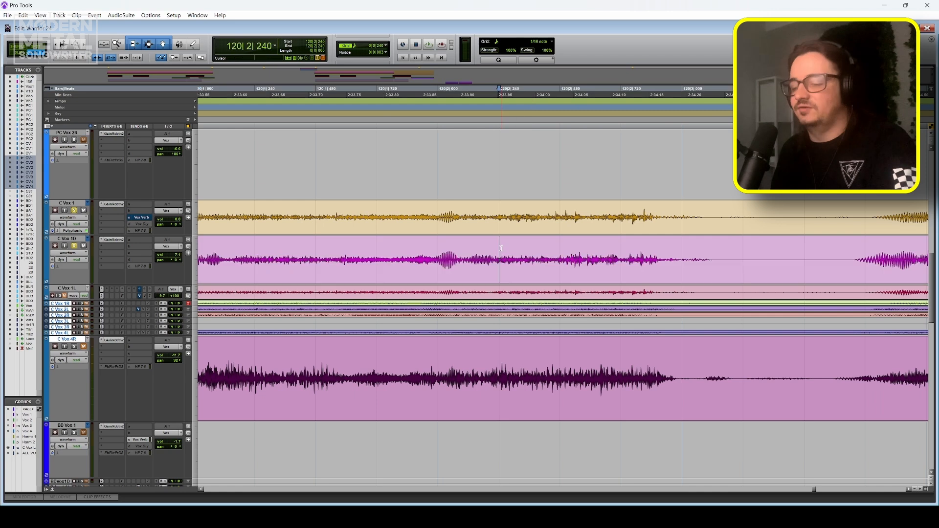
key(b)
drag(567, 272, 562, 273)
shift+click(479, 276)
scroll(561, 272, right, 5)
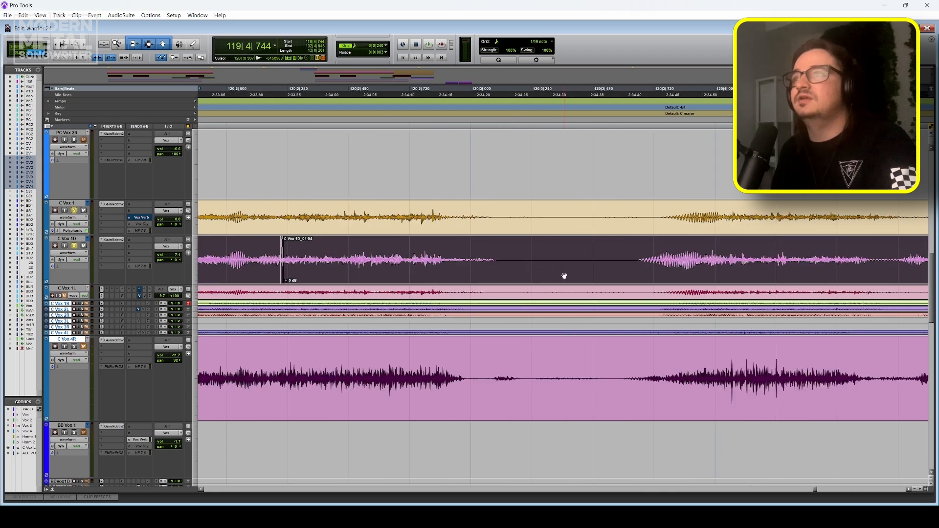
Split C Vox 1D at 120|3|480 and move the following clip to start at 120|3|551, in line with C Vox 1
click(548, 259)
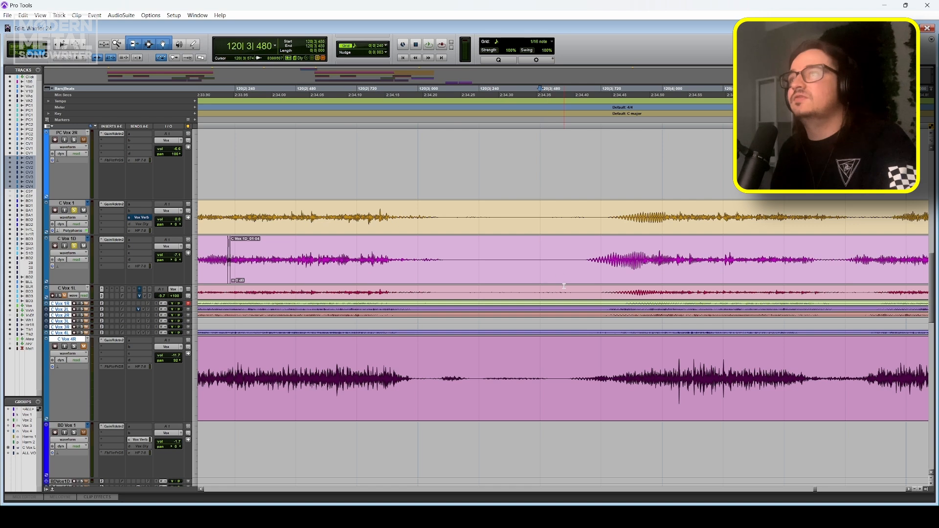
key(ctrl+e)
drag(587, 272, 604, 274)
scroll(602, 274, right, 3)
scroll(640, 282, right, 2)
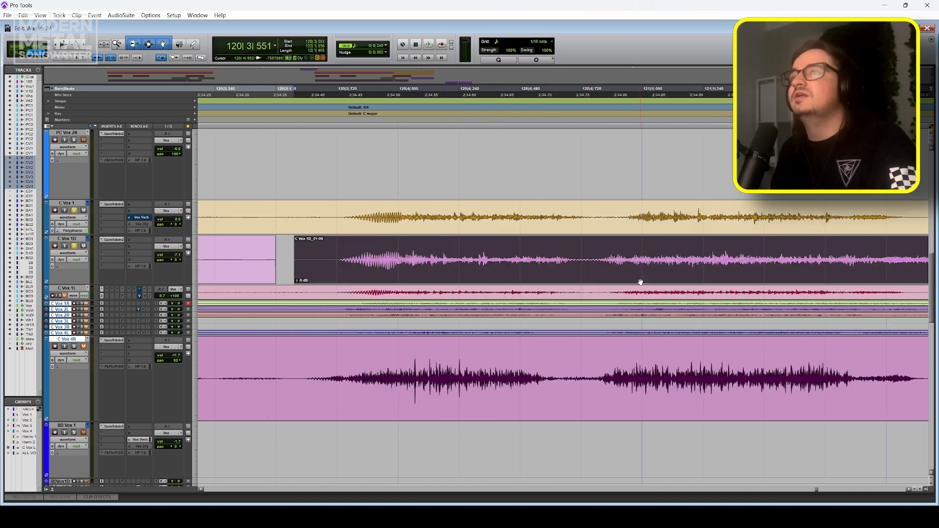
Enable Polyphonic Elastic Audio on C Vox 1D and switch the track to warp view
click(524, 259)
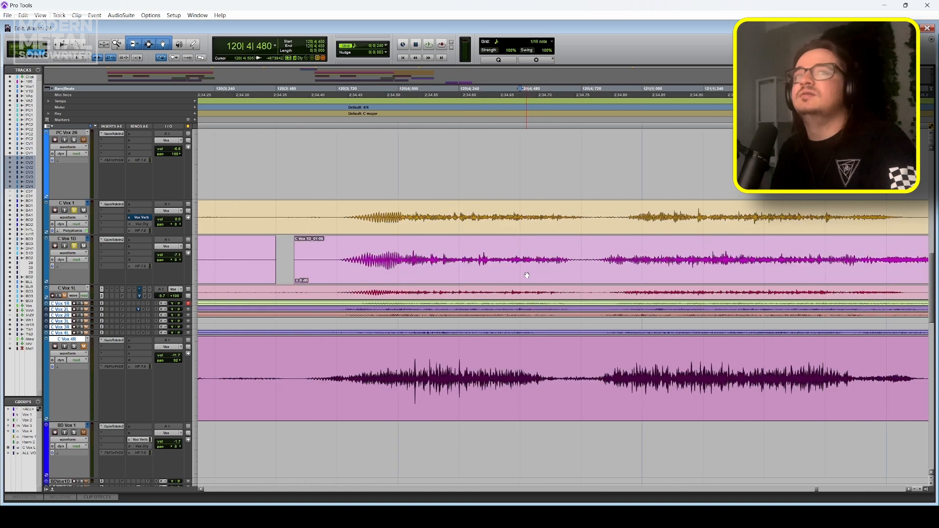
click(69, 253)
click(65, 263)
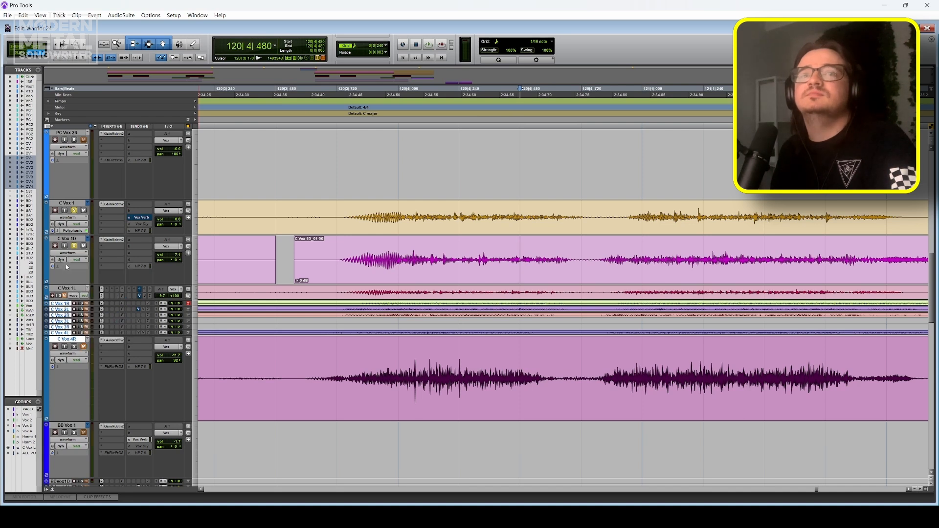
click(65, 263)
click(97, 283)
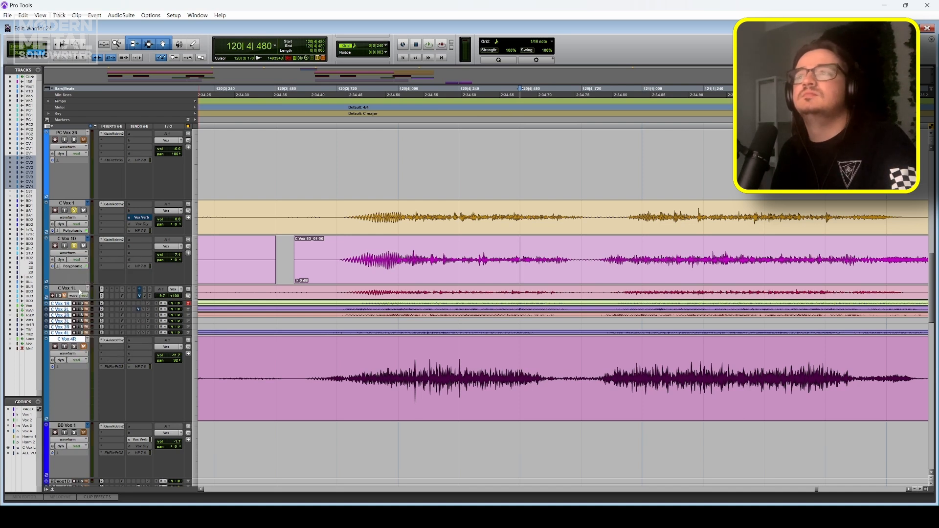
click(70, 254)
click(104, 282)
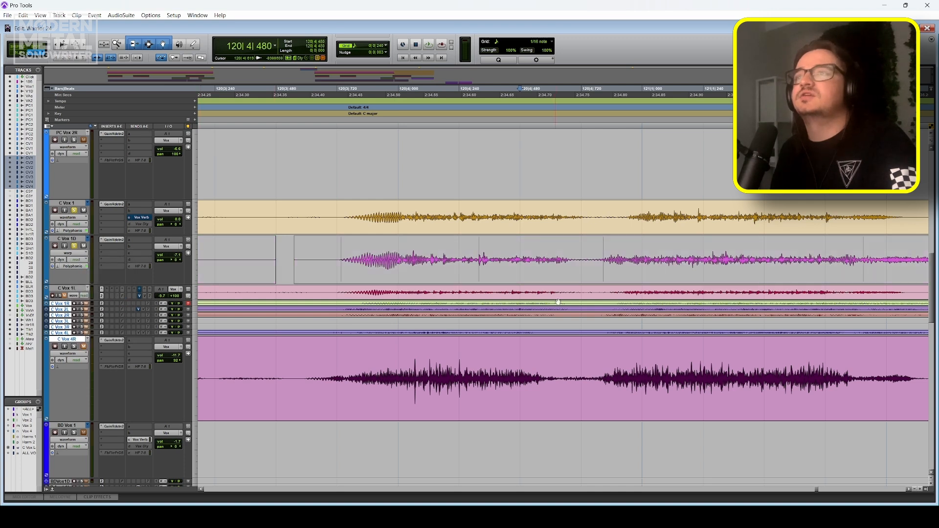
Anchor C Vox 1D with a warp marker at 120|4|480 and warp the following phrase's onset slightly later toward C Vox 1
click(519, 271)
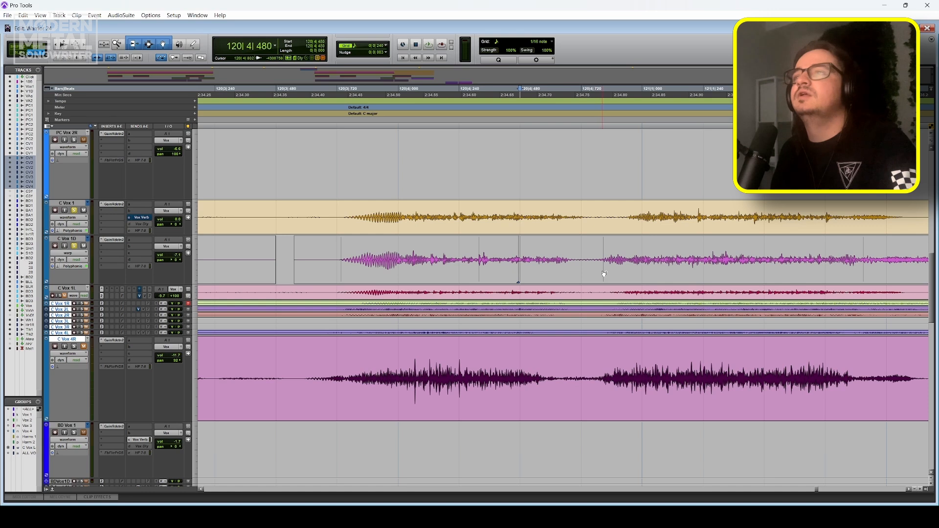
drag(602, 272, 617, 273)
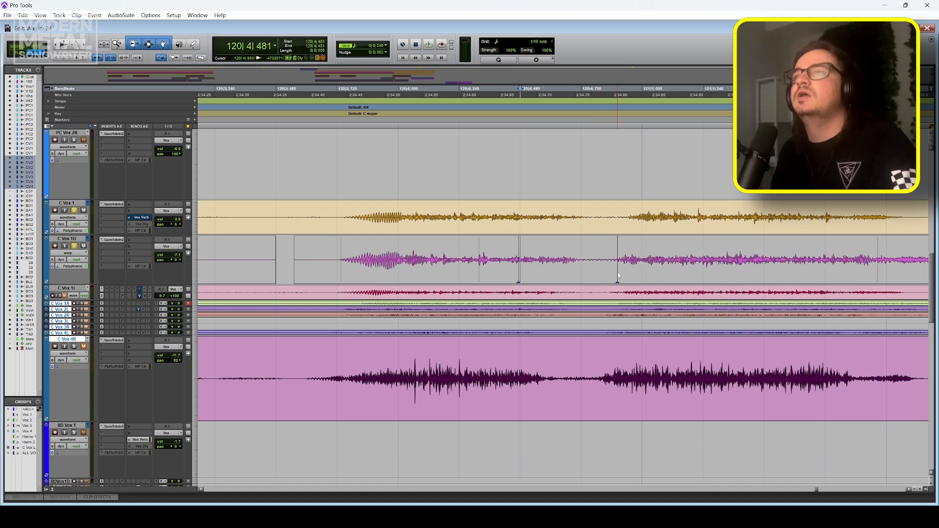
scroll(617, 272, right, 3)
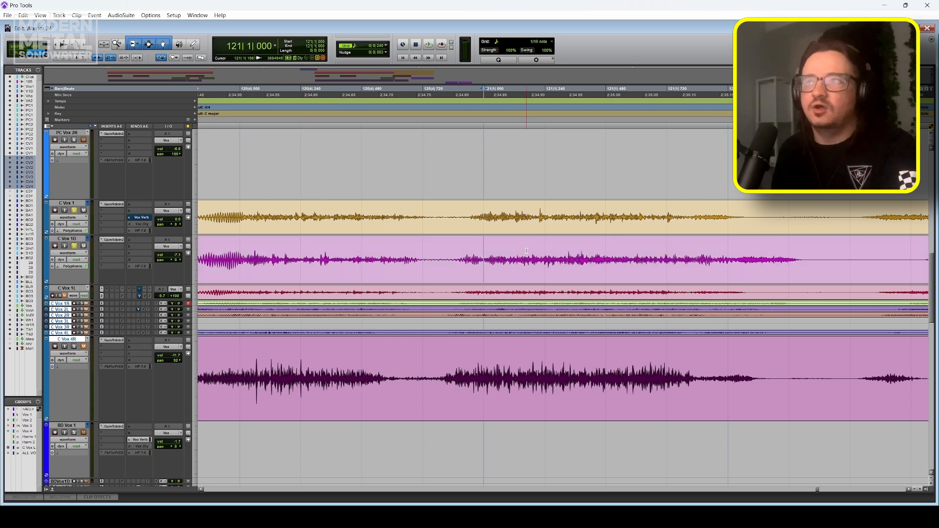
Split C Vox 1D at 121|1|480 and move the following clip earlier to bring the phrase ending closer to C Vox 1
click(595, 244)
key(b)
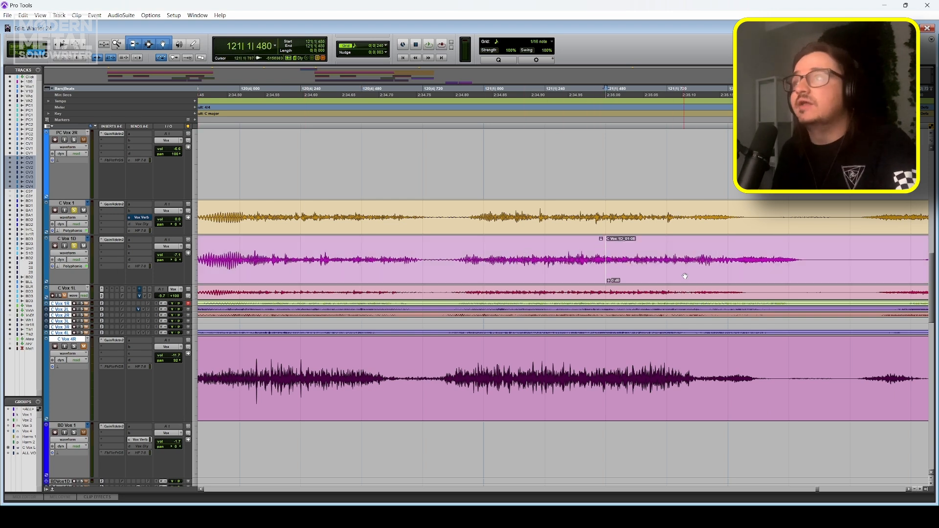
drag(687, 277, 646, 276)
shift+click(548, 274)
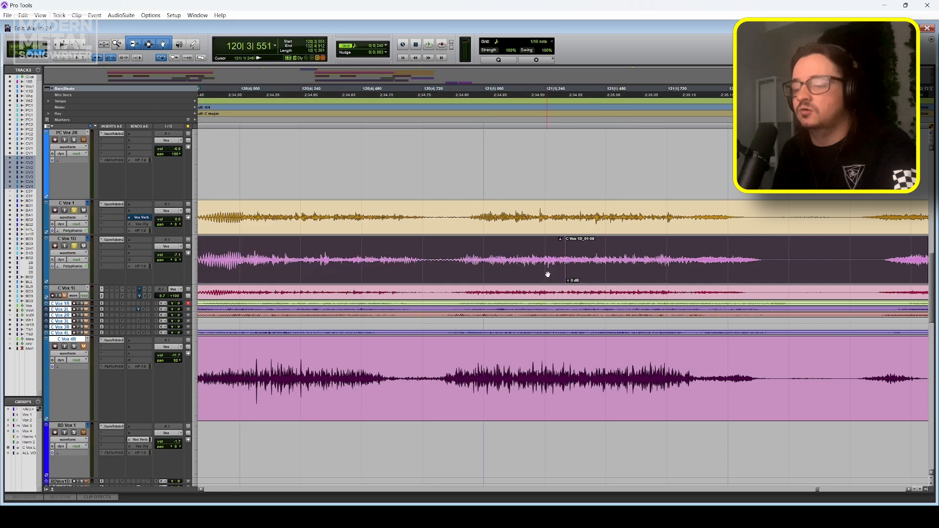
key(ctrl+[)
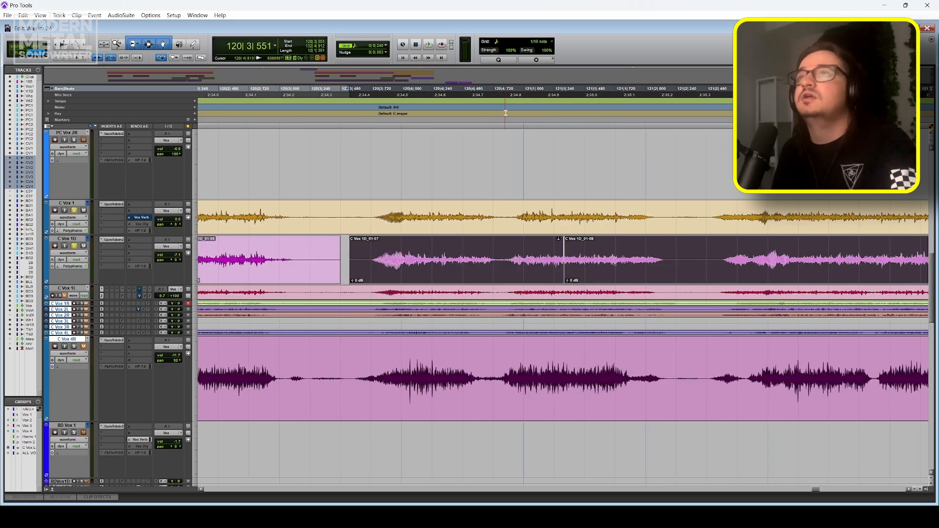
Check the phrase from 120|3|480 and shift the clip after the latest split slightly earlier to start at 121|1|268
click(492, 90)
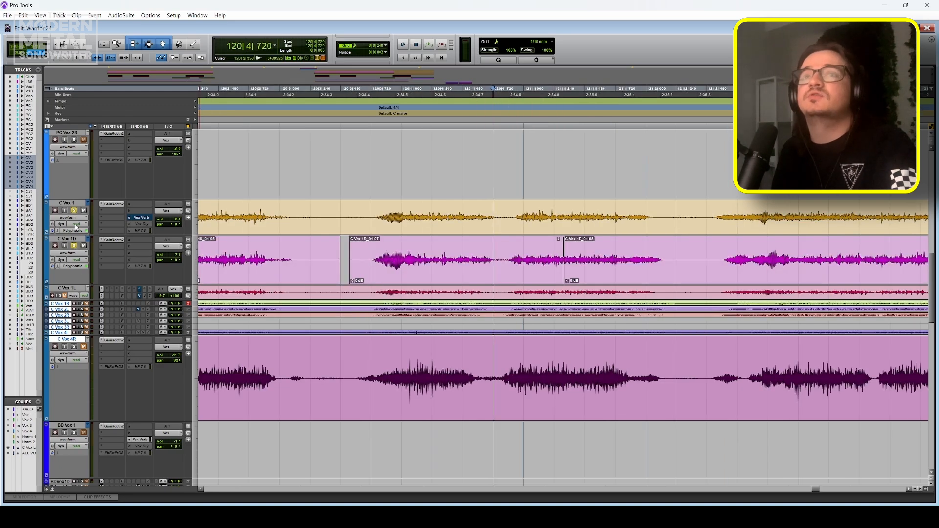
click(345, 110)
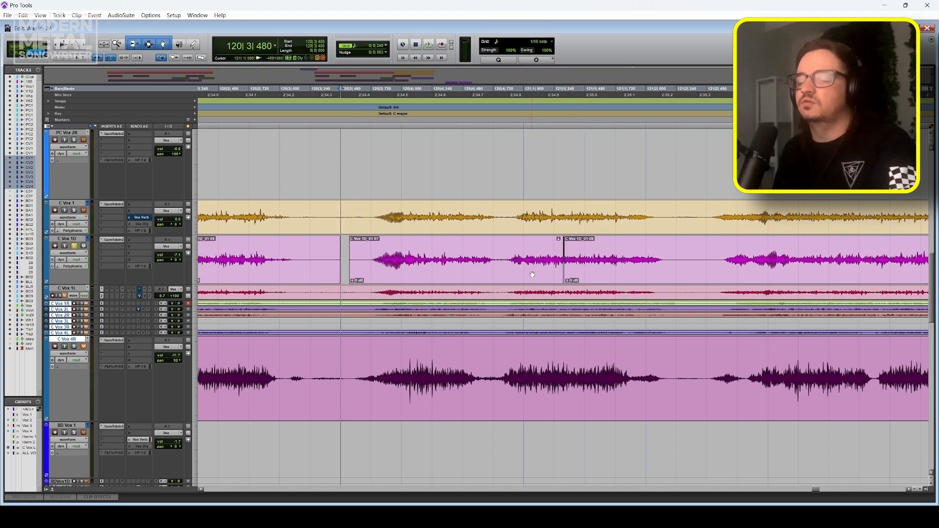
scroll(595, 272, up, 1)
click(696, 267)
drag(722, 267, 712, 267)
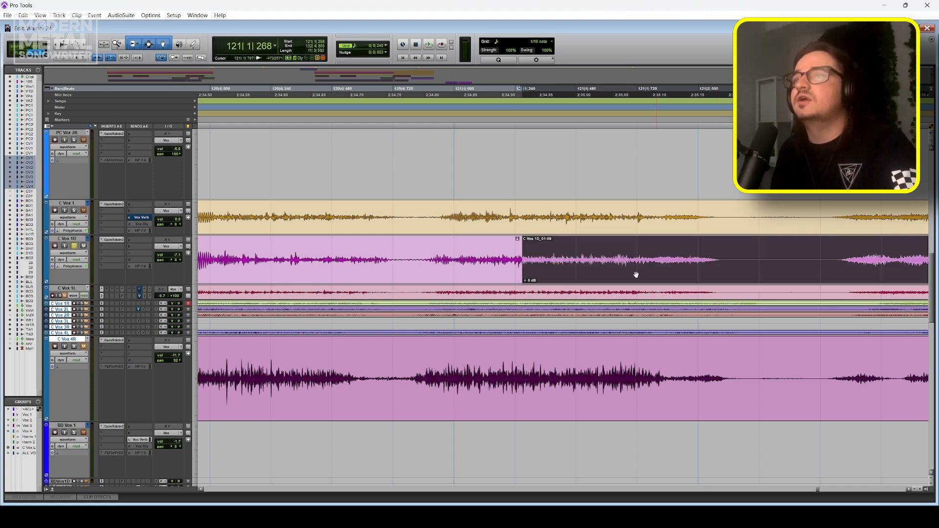
Split C Vox 1D at 121|2|240, in the gap before the next phrase
shift+click(504, 275)
scroll(514, 273, down, 2)
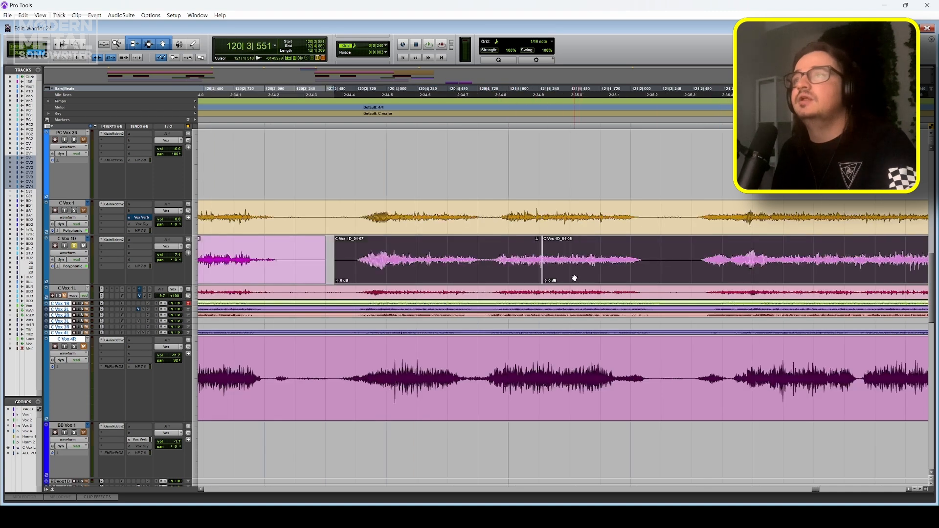
click(618, 251)
key(ctrl+e)
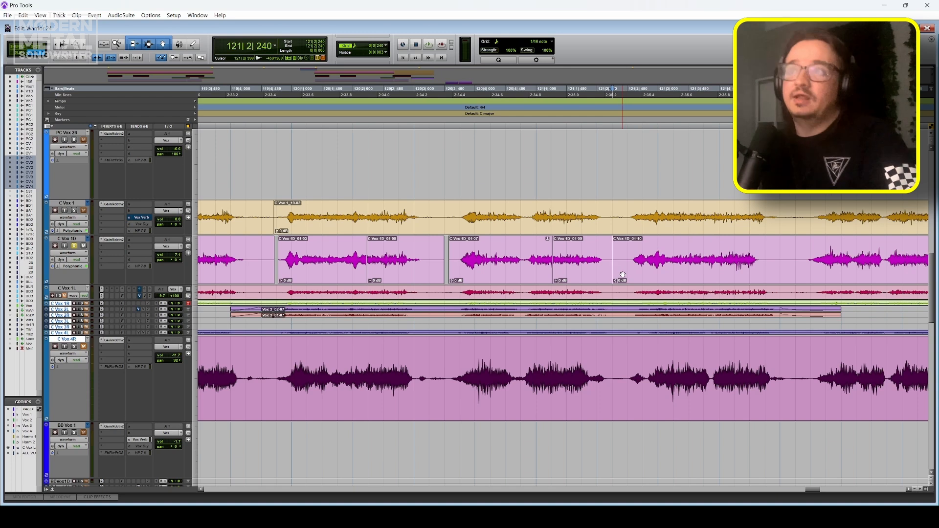